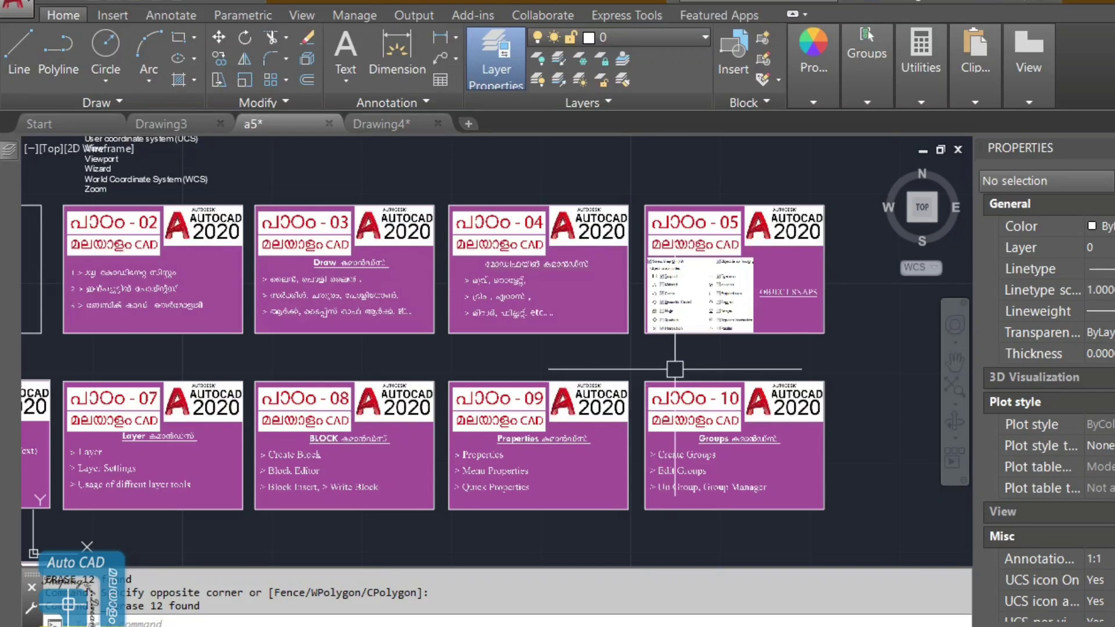
# - Zoom in on the lesson 05 Object Snaps card until its snap mode list is readable
pyautogui.scroll(5, 663, 350)
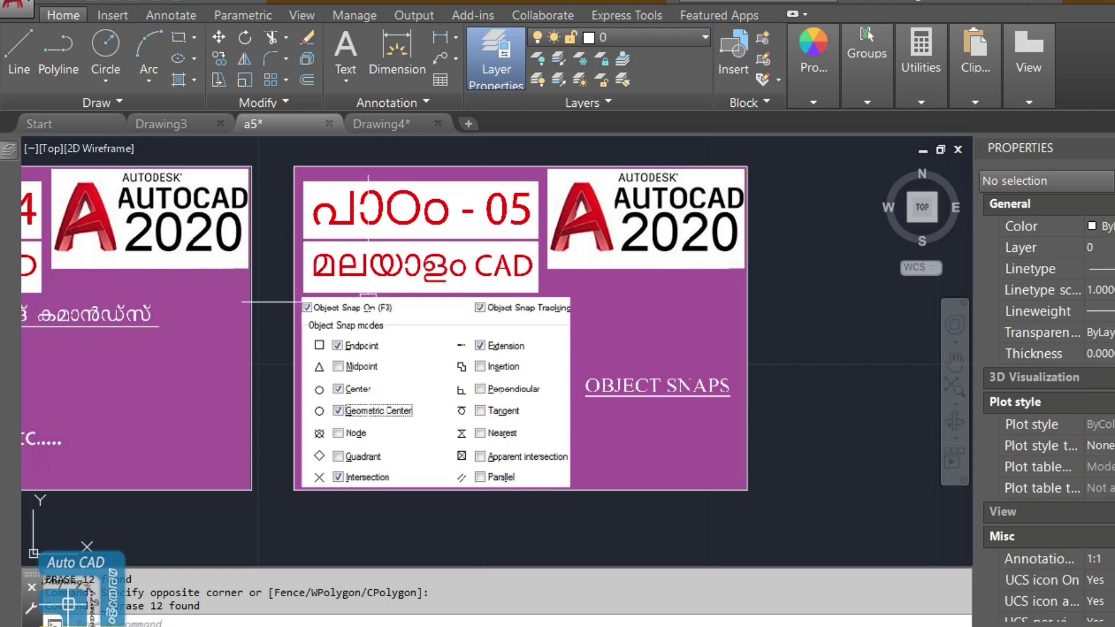
pyautogui.click(603, 352)
pyautogui.write('c')
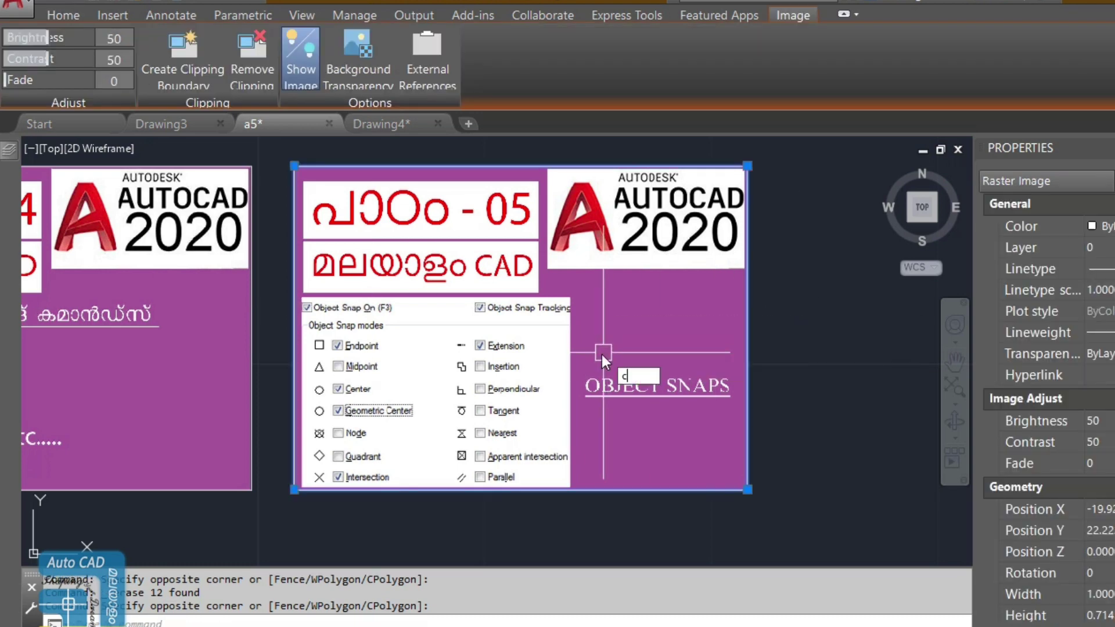
pyautogui.write('o')
pyautogui.press('Return')
pyautogui.click(598, 357)
pyautogui.scroll(-8, 598, 357)
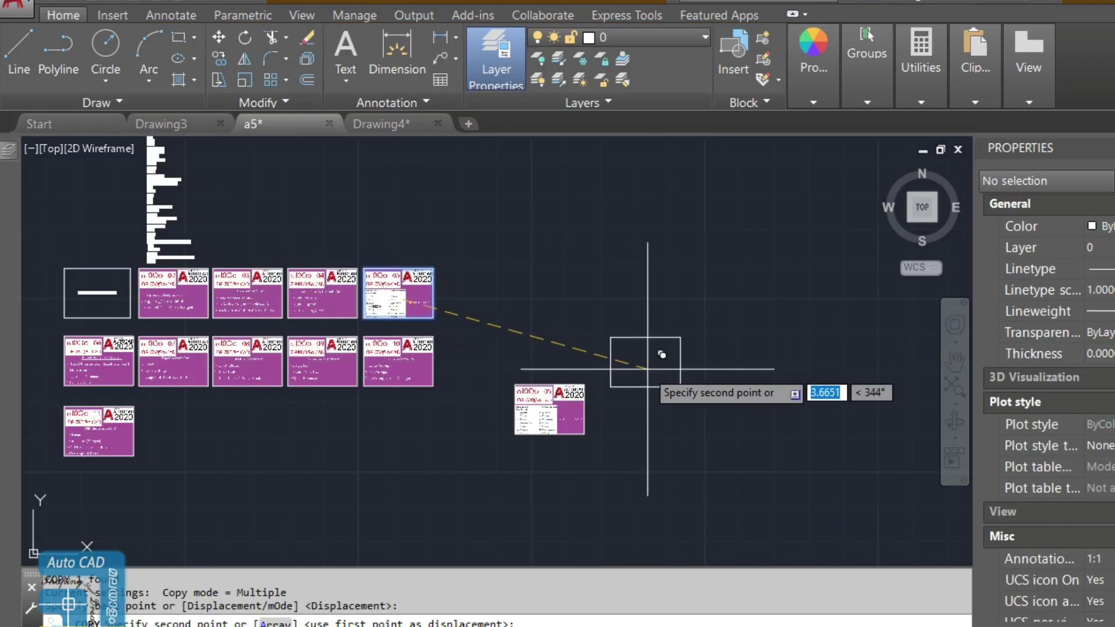
pyautogui.press('Escape')
pyautogui.scroll(8, 581, 378)
pyautogui.moveTo(441, 371); pyautogui.dragTo(405, 356, button='middle')
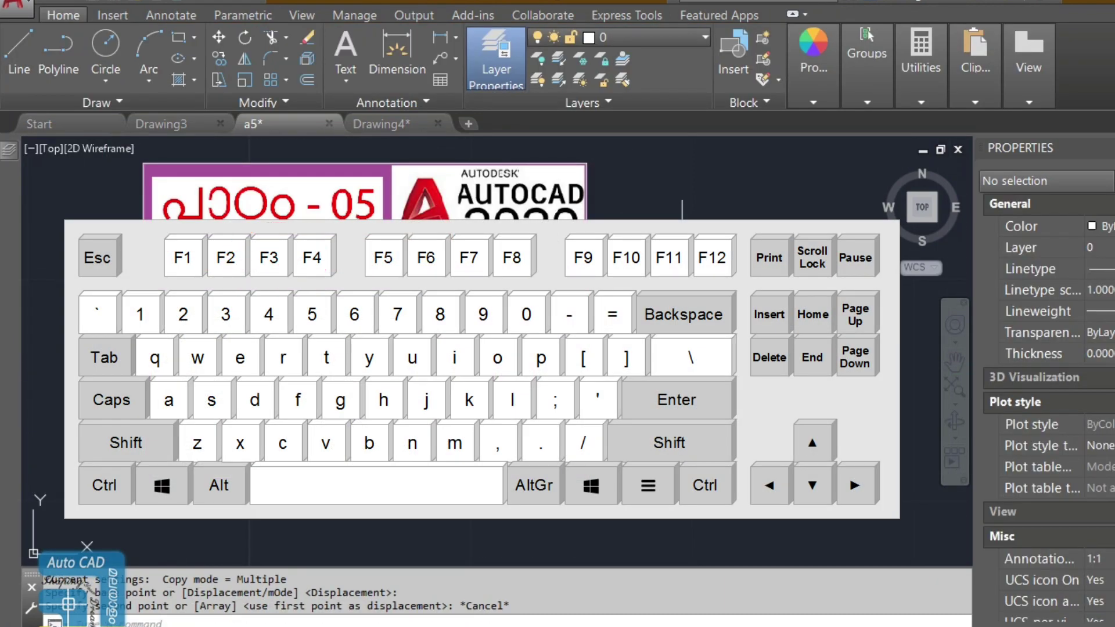
pyautogui.press('F3')
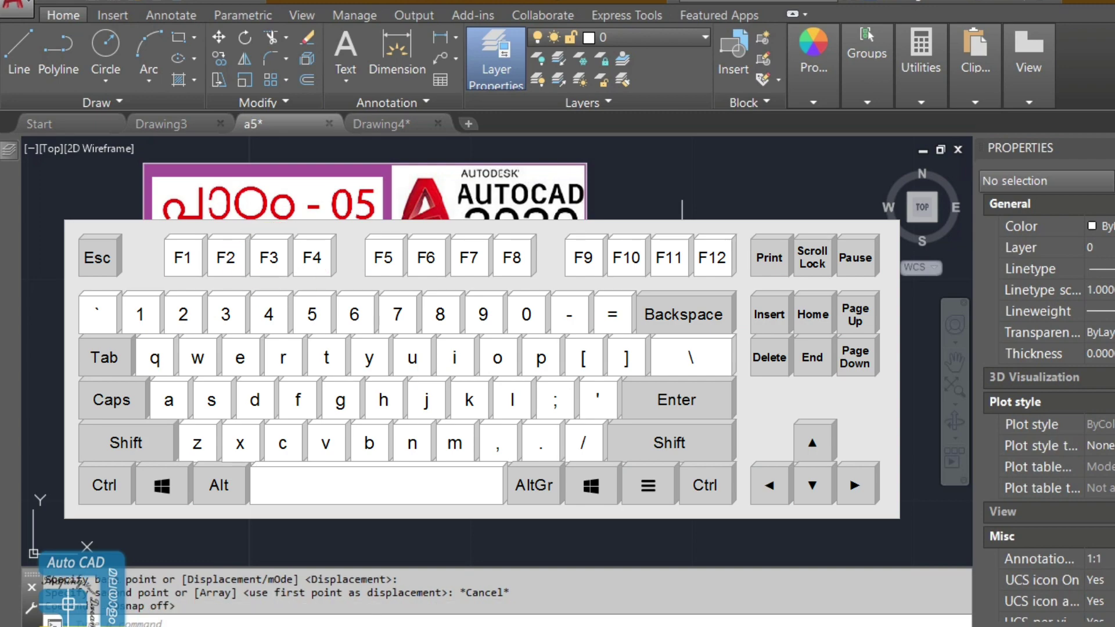
pyautogui.press('F3')
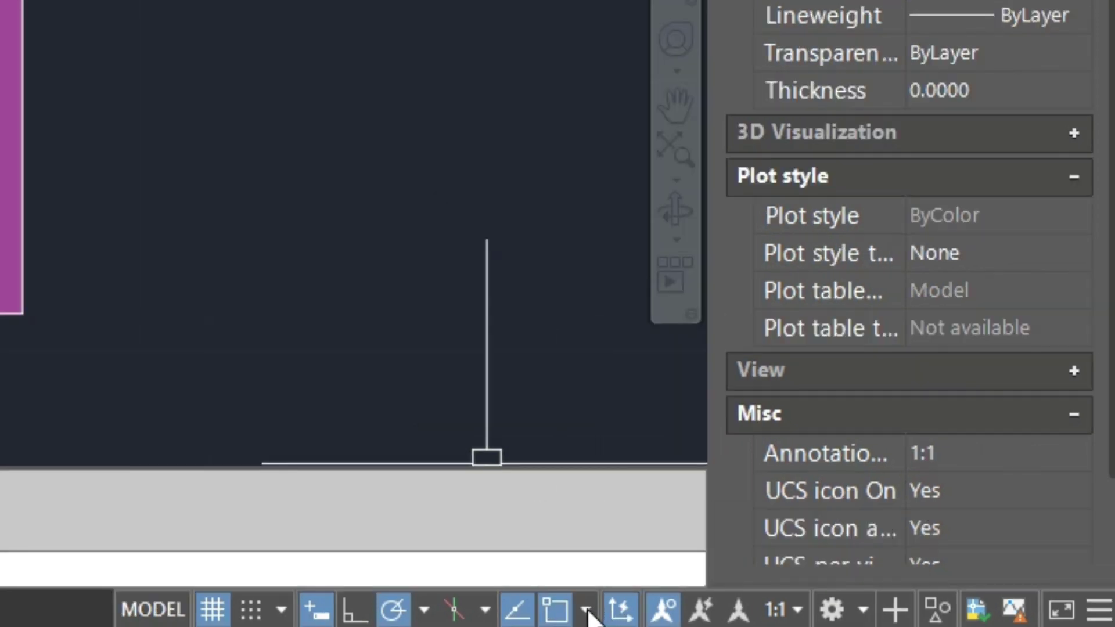
# - Uncheck Tangent, Geometric Center, Center, Midpoint and Endpoint snaps, then recheck Endpoint
pyautogui.click(587, 610)
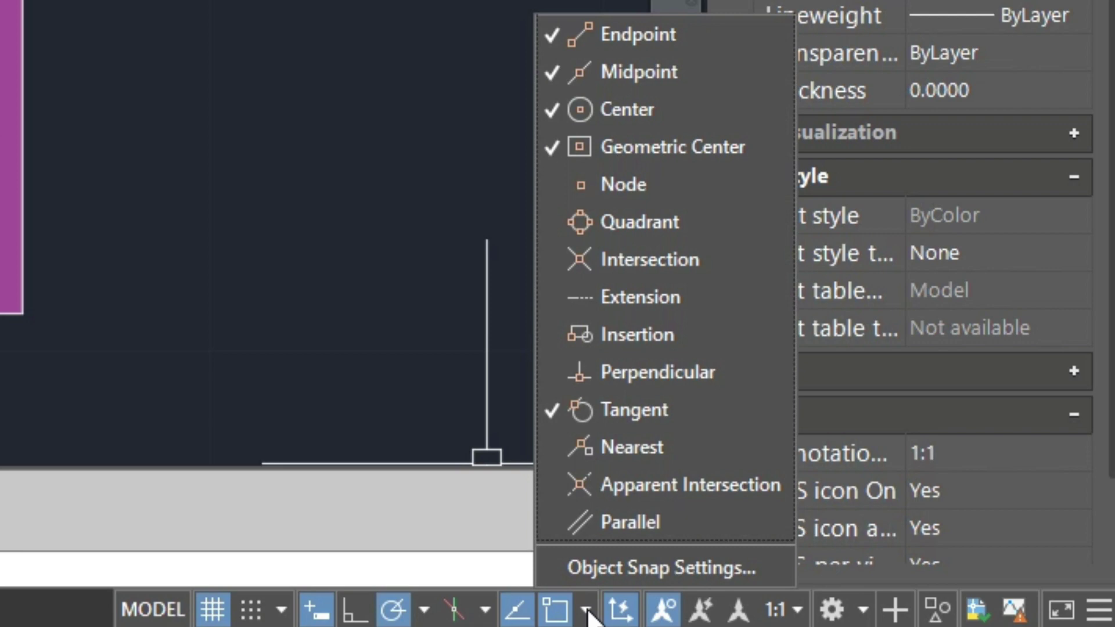
pyautogui.click(593, 404)
pyautogui.click(608, 149)
pyautogui.click(609, 110)
pyautogui.click(616, 72)
pyautogui.click(621, 38)
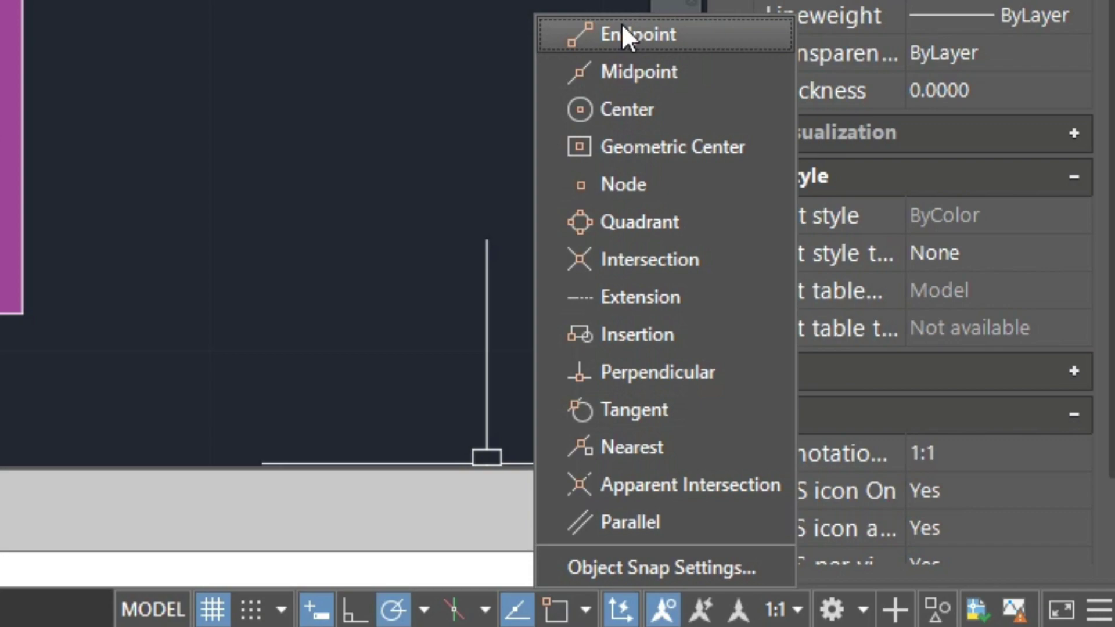
pyautogui.click(621, 33)
pyautogui.click(323, 34)
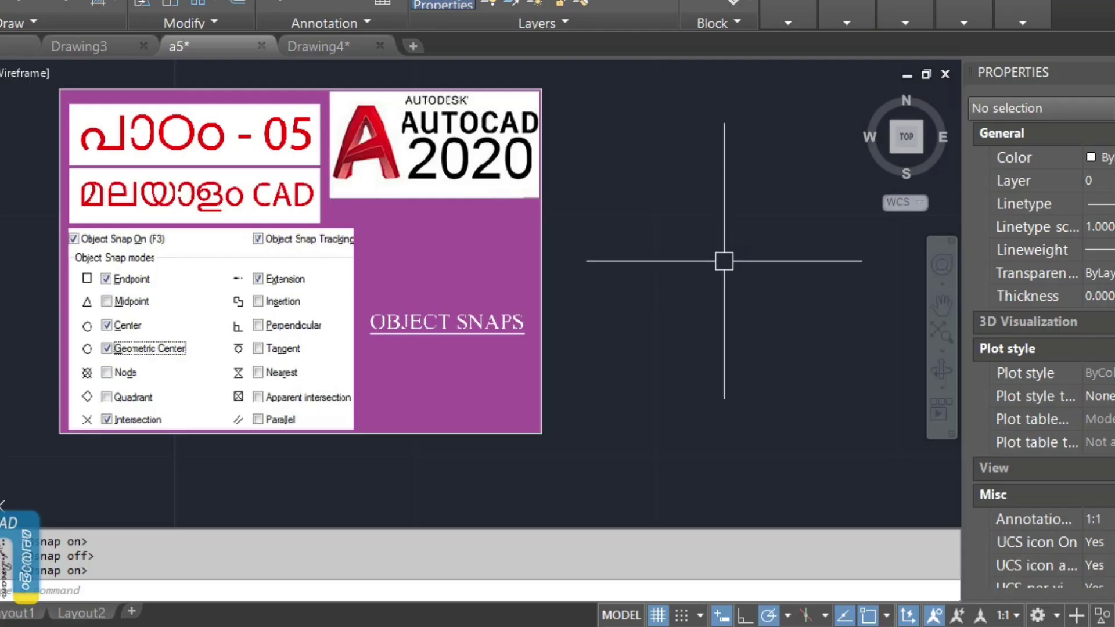
# - Draw a horizontal top line with LINE
pyautogui.press('Return')
pyautogui.click(620, 283)
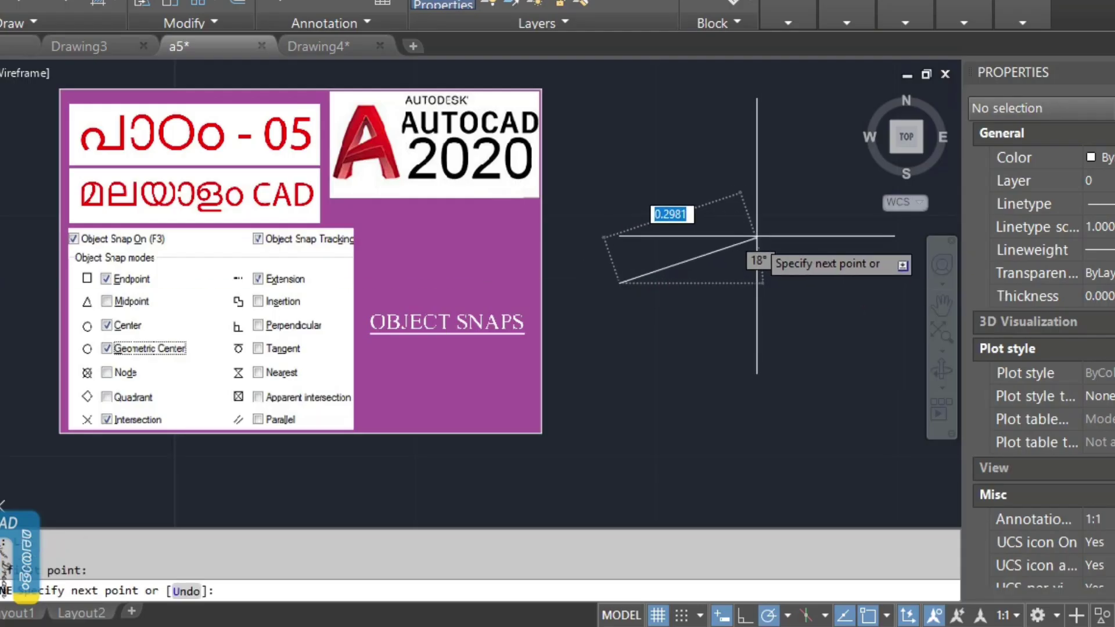
pyautogui.click(773, 282)
pyautogui.press('Return')
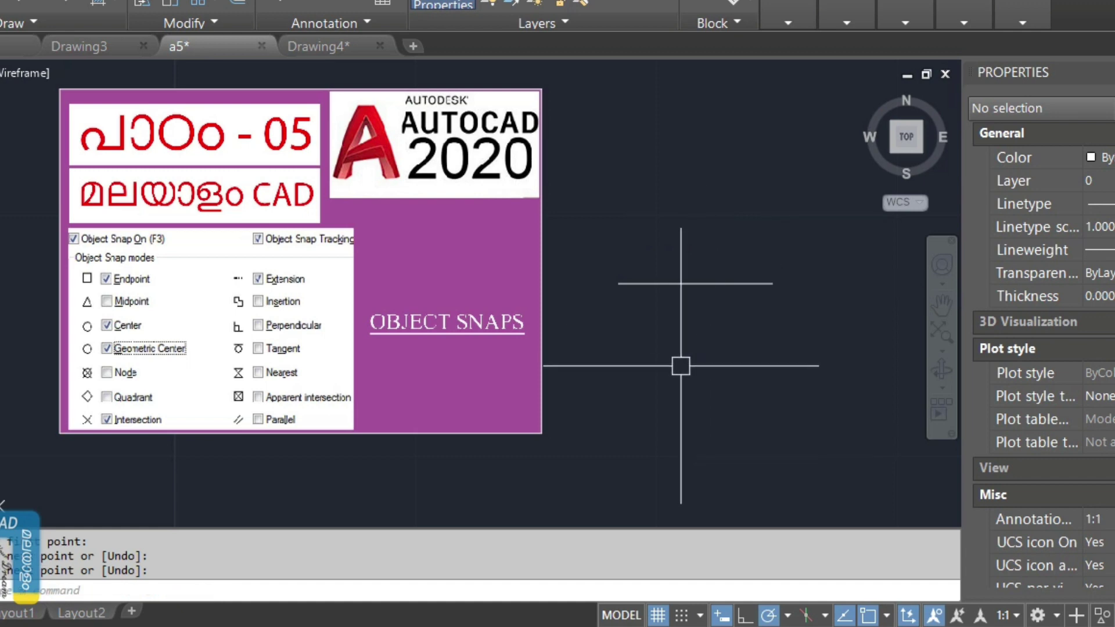
# - Draw two vertical lines down from the top line's endpoints, cancelling the extra line afterwards
pyautogui.press('Return')
pyautogui.click(620, 283)
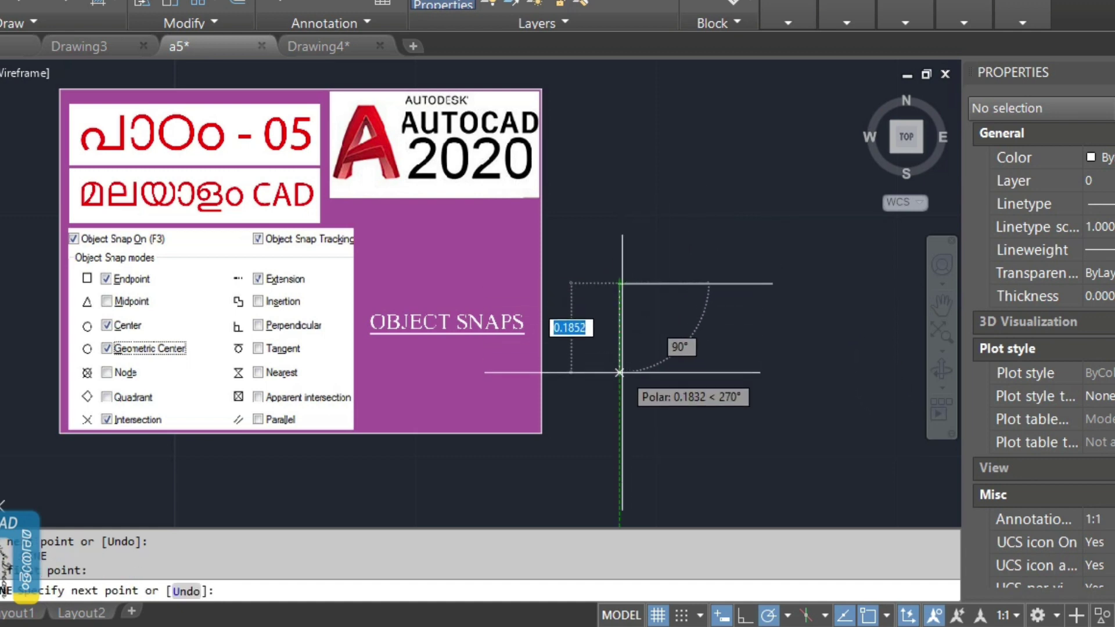
pyautogui.click(620, 394)
pyautogui.press('Return')
pyautogui.press('Return')
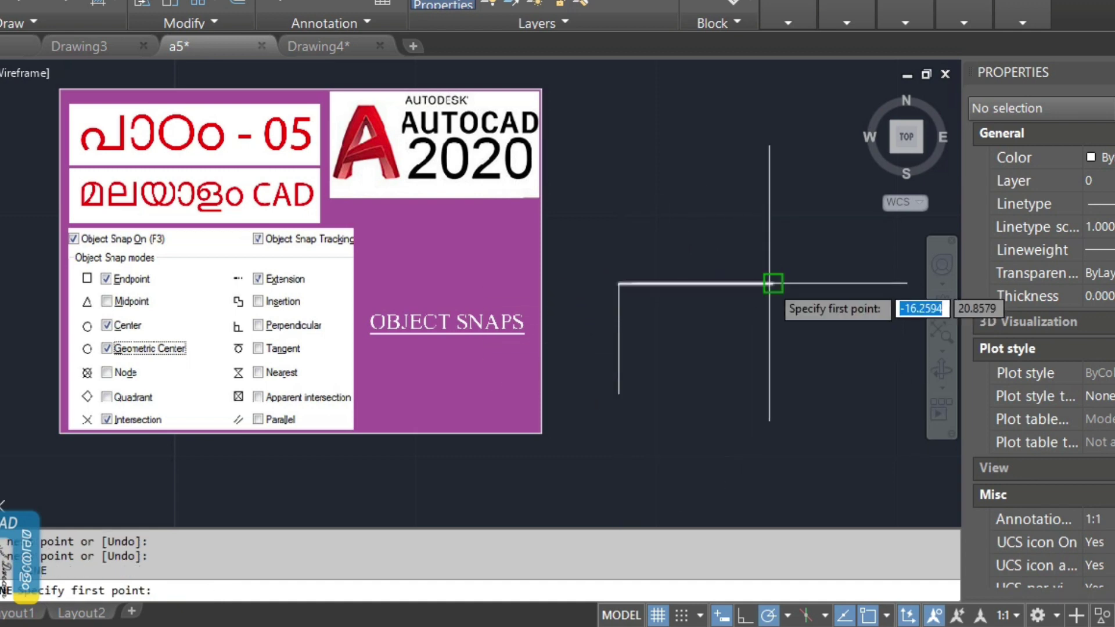
pyautogui.click(773, 283)
pyautogui.click(772, 383)
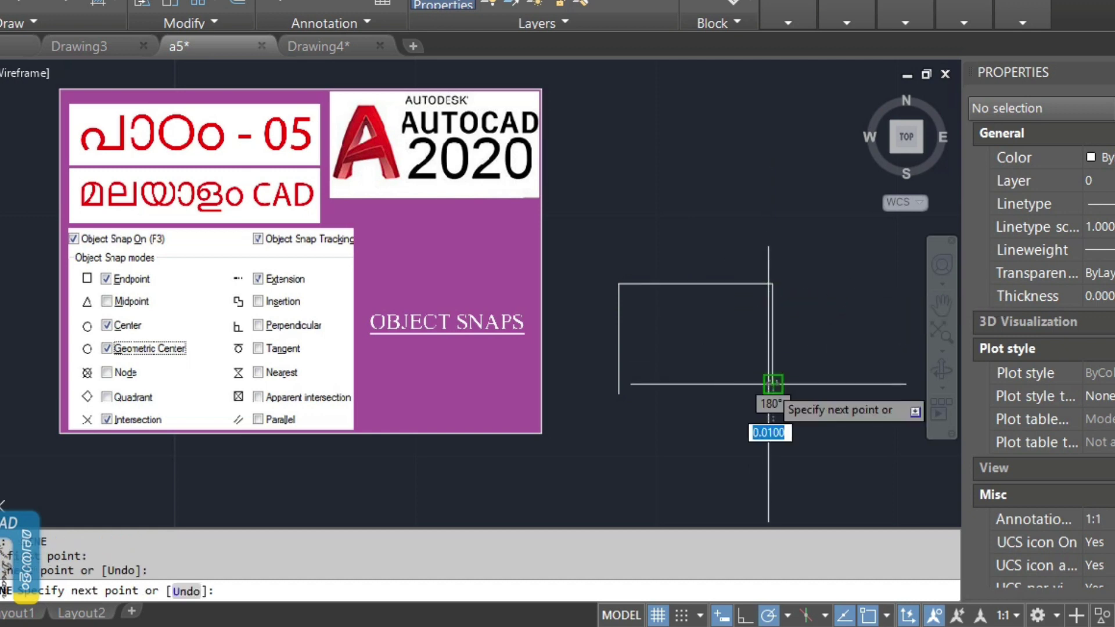
pyautogui.press('Return')
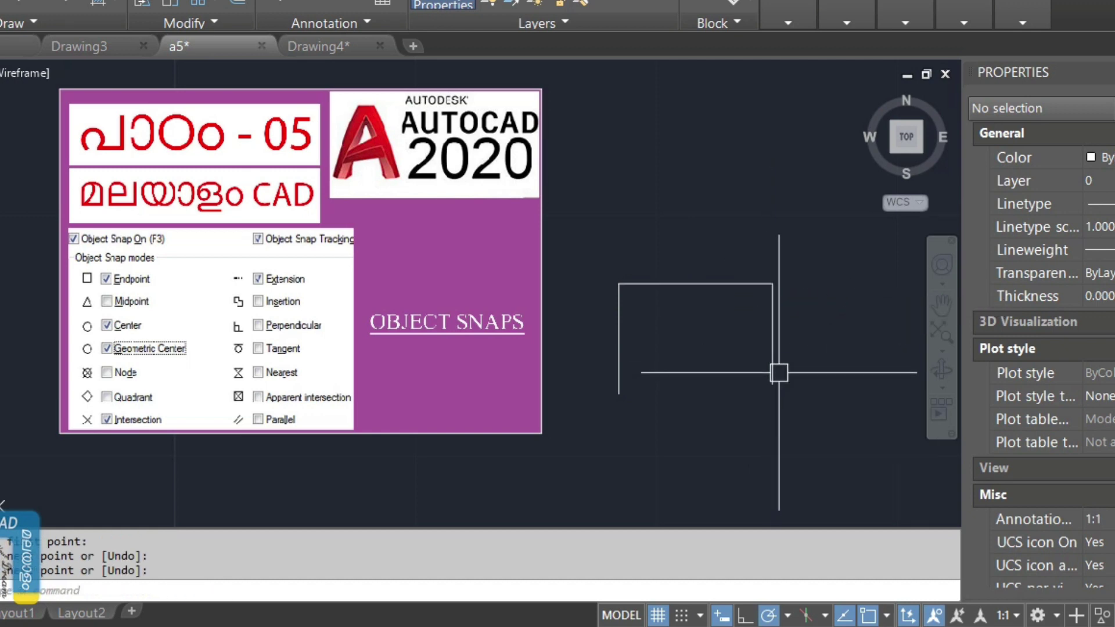
pyautogui.press('Return')
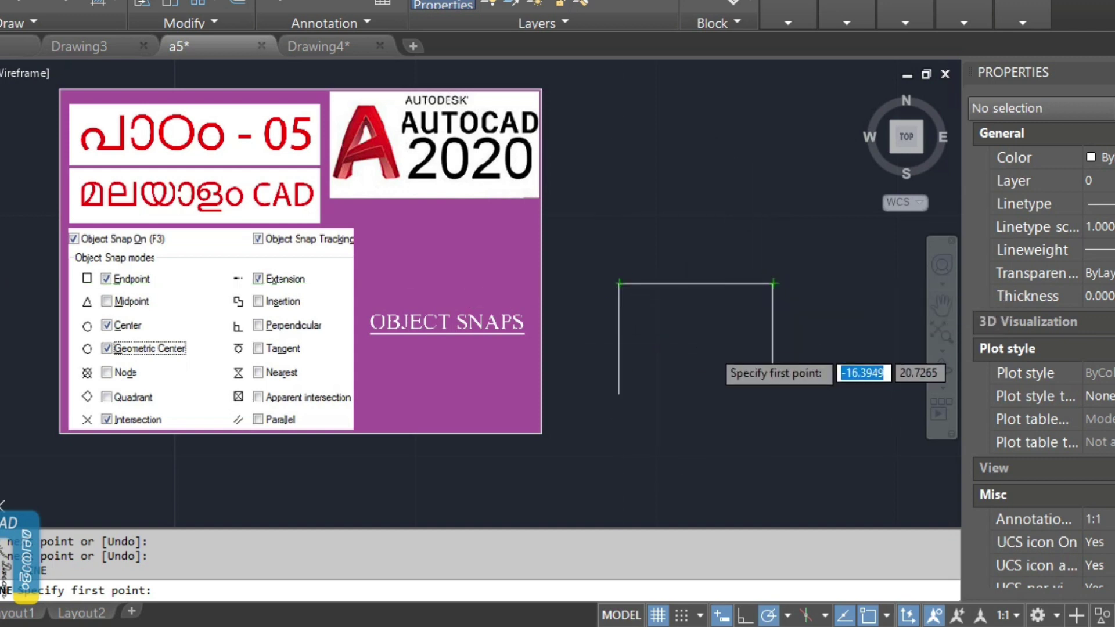
pyautogui.click(755, 356)
pyautogui.press('Escape')
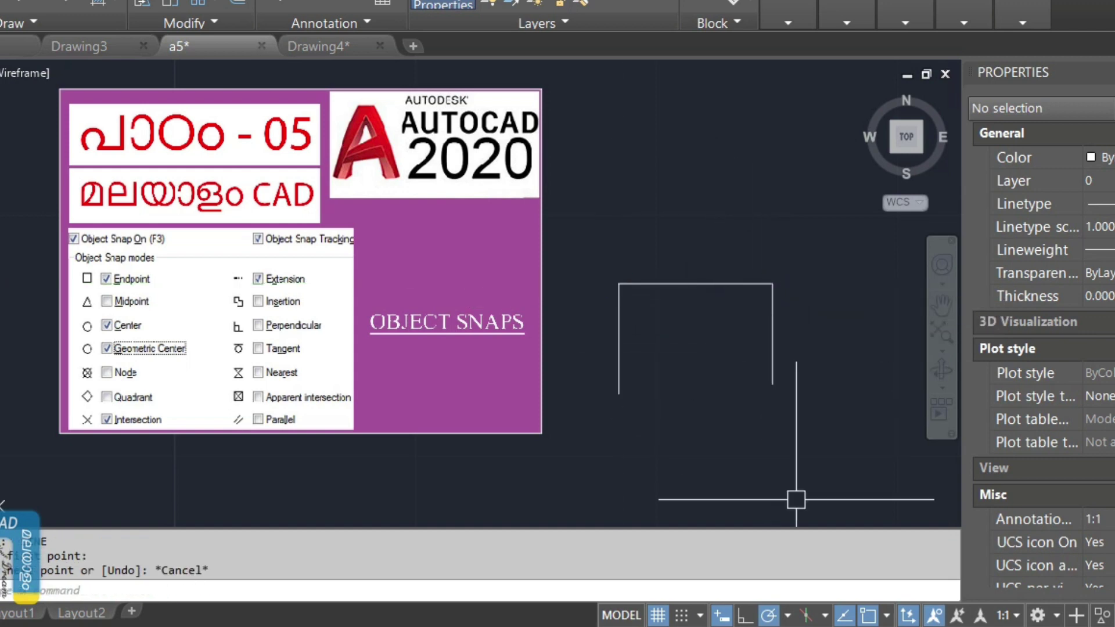
# - Turn on Midpoint object snapping
pyautogui.click(886, 616)
pyautogui.click(913, 286)
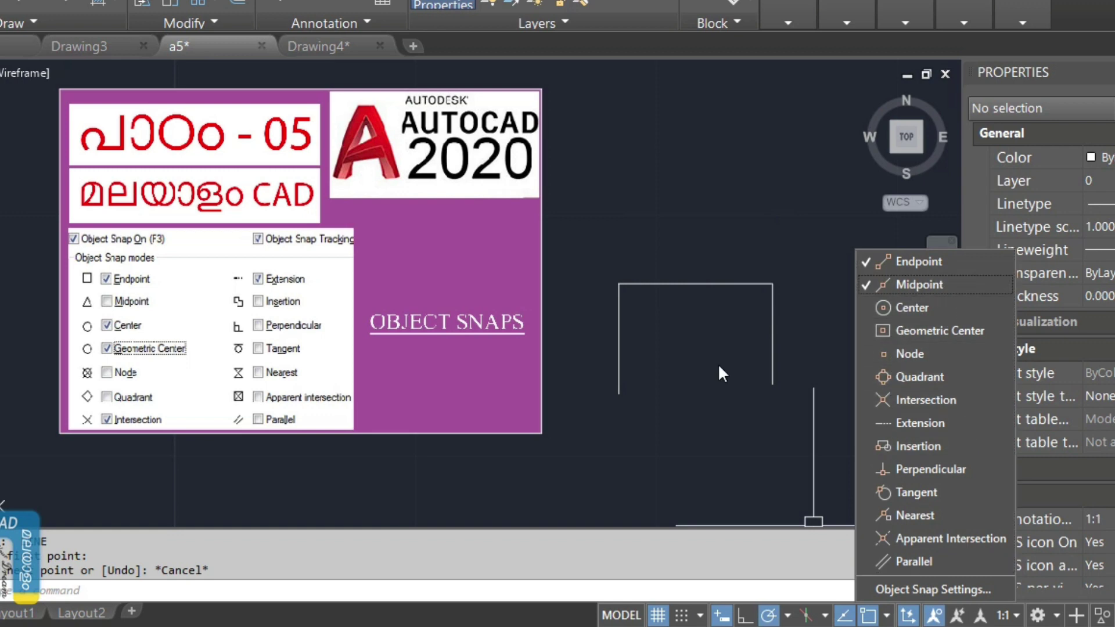
pyautogui.click(720, 363)
# - Draw lines from the right side's midpoint to the top midpoint to the left side's midpoint
pyautogui.press('Return')
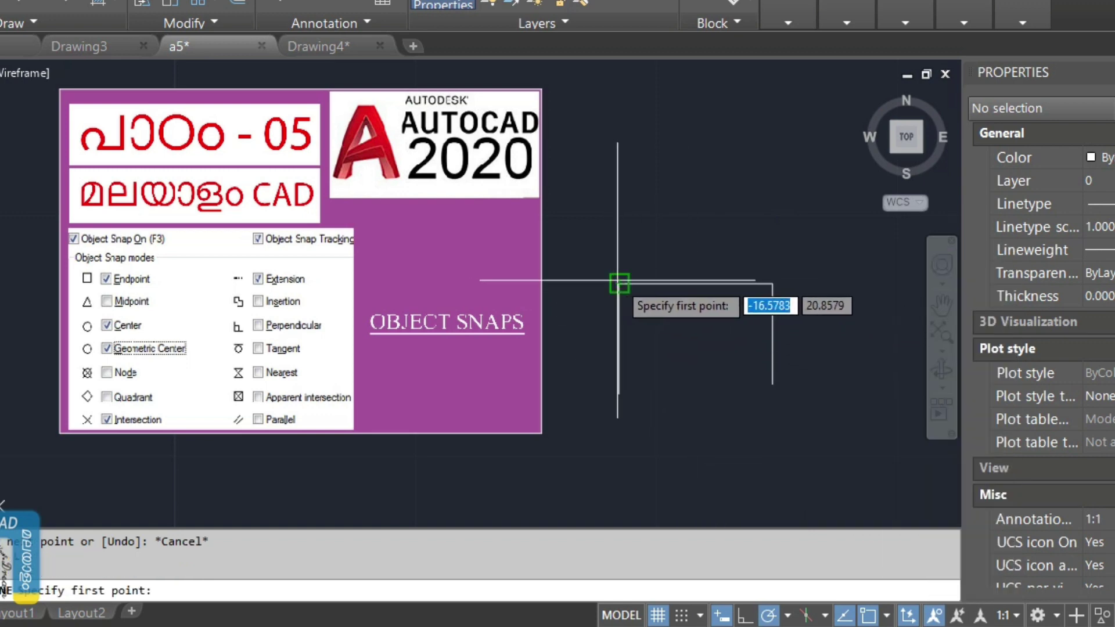
pyautogui.click(773, 334)
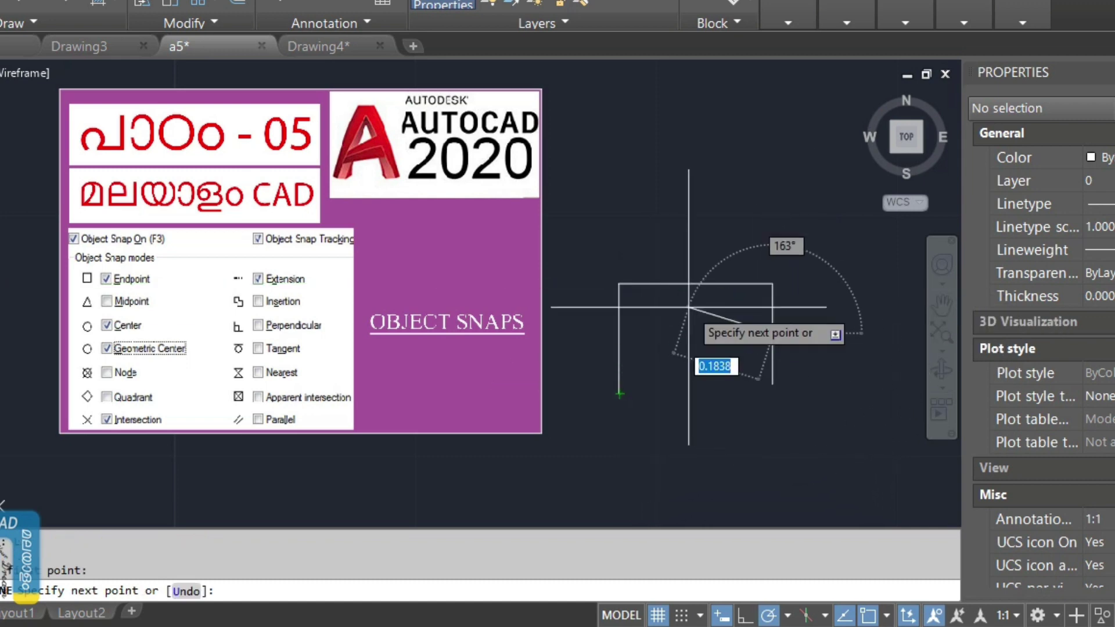
pyautogui.click(682, 286)
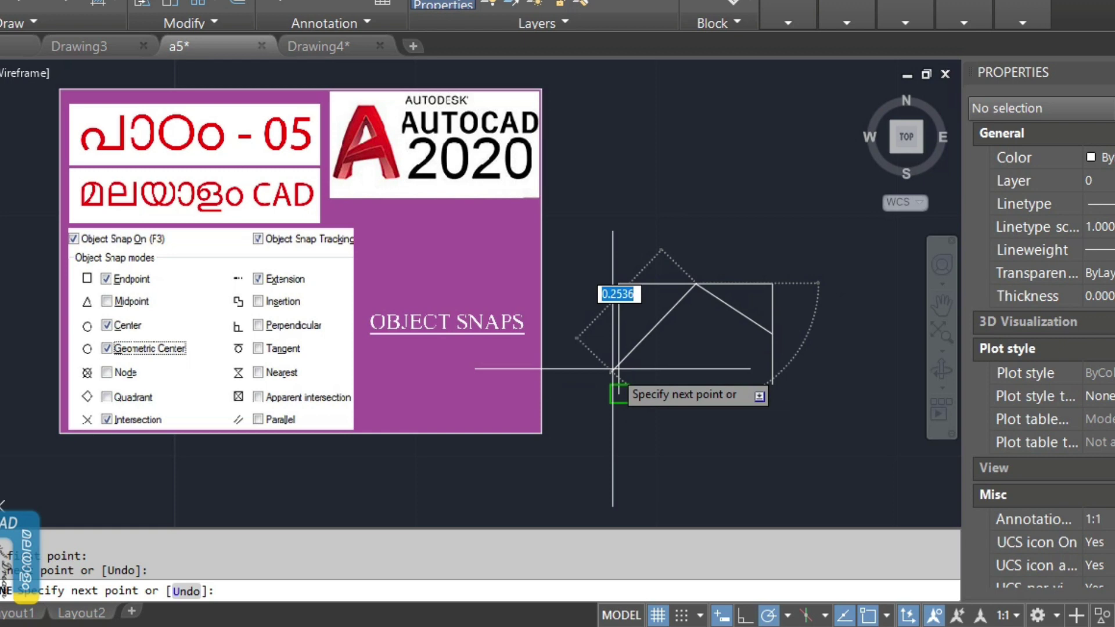
pyautogui.click(620, 338)
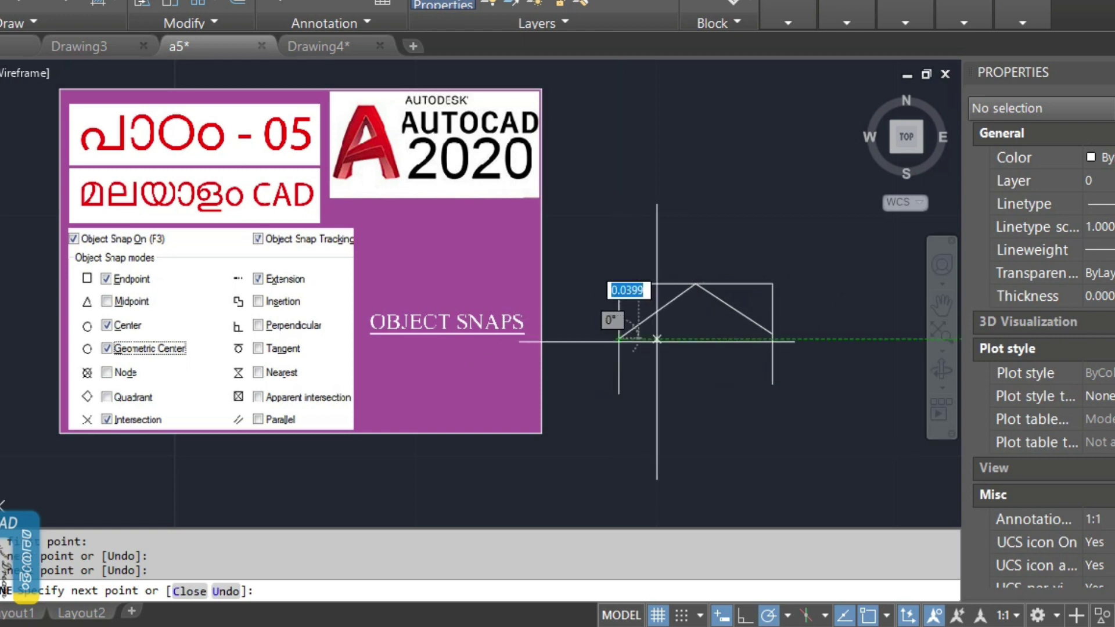
pyautogui.press('Return')
pyautogui.moveTo(747, 381); pyautogui.dragTo(520, 367, button='middle')
pyautogui.scroll(5, 529, 375)
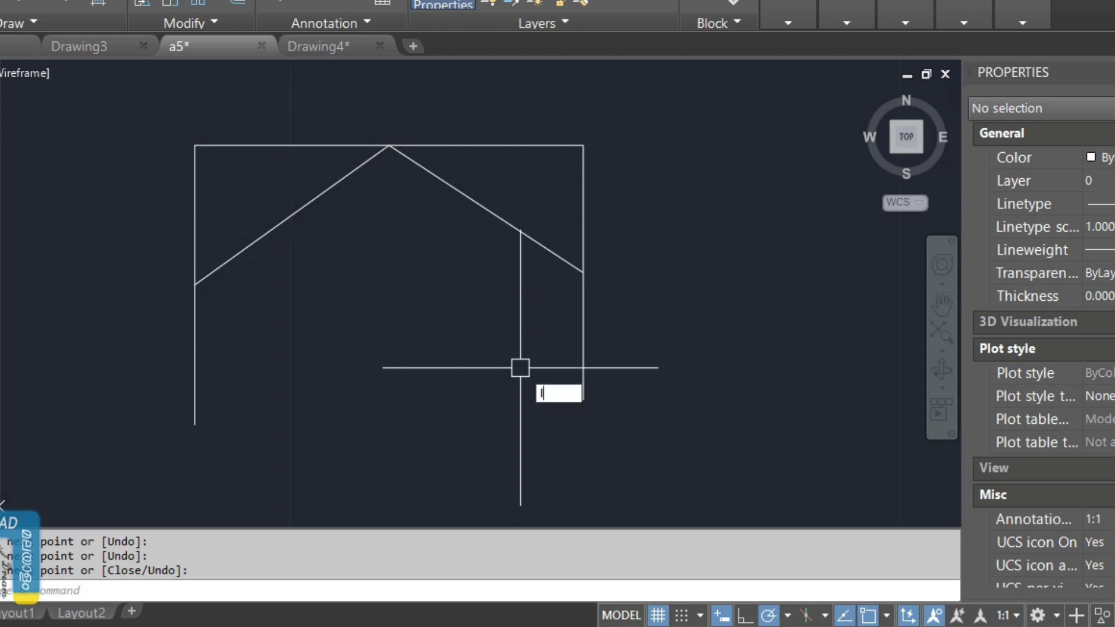
pyautogui.write('l')
pyautogui.press('Return')
pyautogui.moveTo(520, 368); pyautogui.dragTo(403, 375, button='middle')
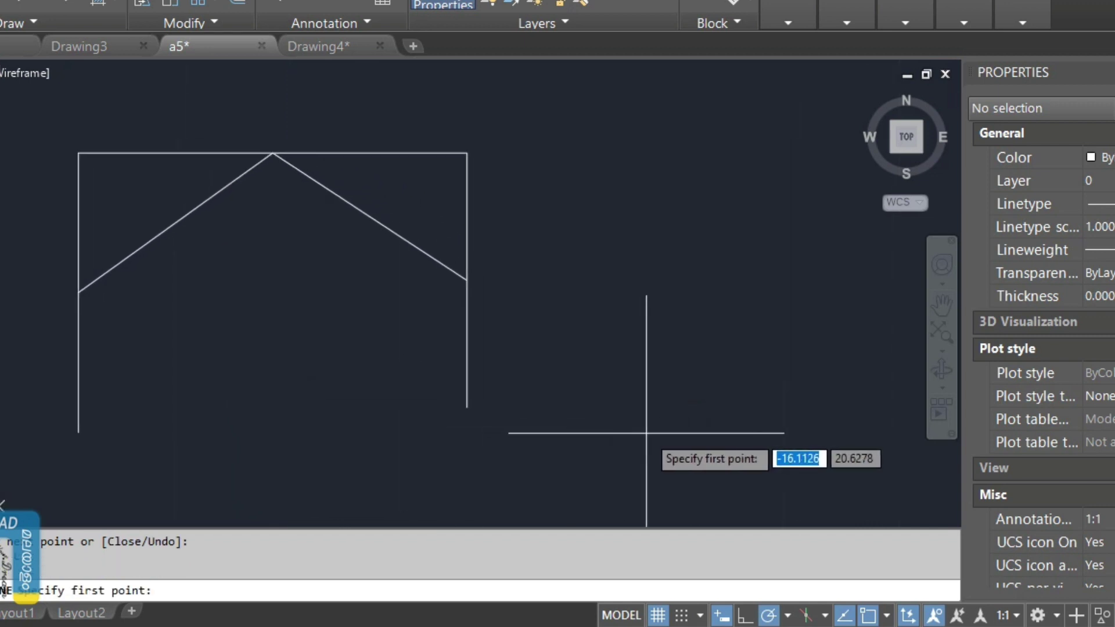
# - Turn on Center object snapping and cancel the pending line
pyautogui.click(886, 616)
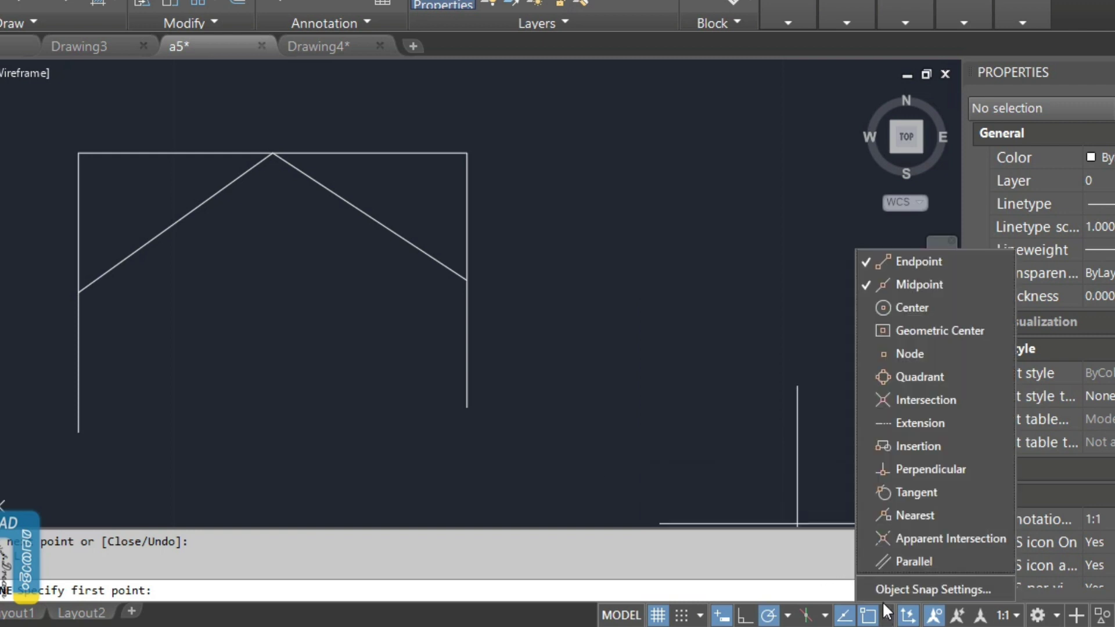
pyautogui.click(894, 307)
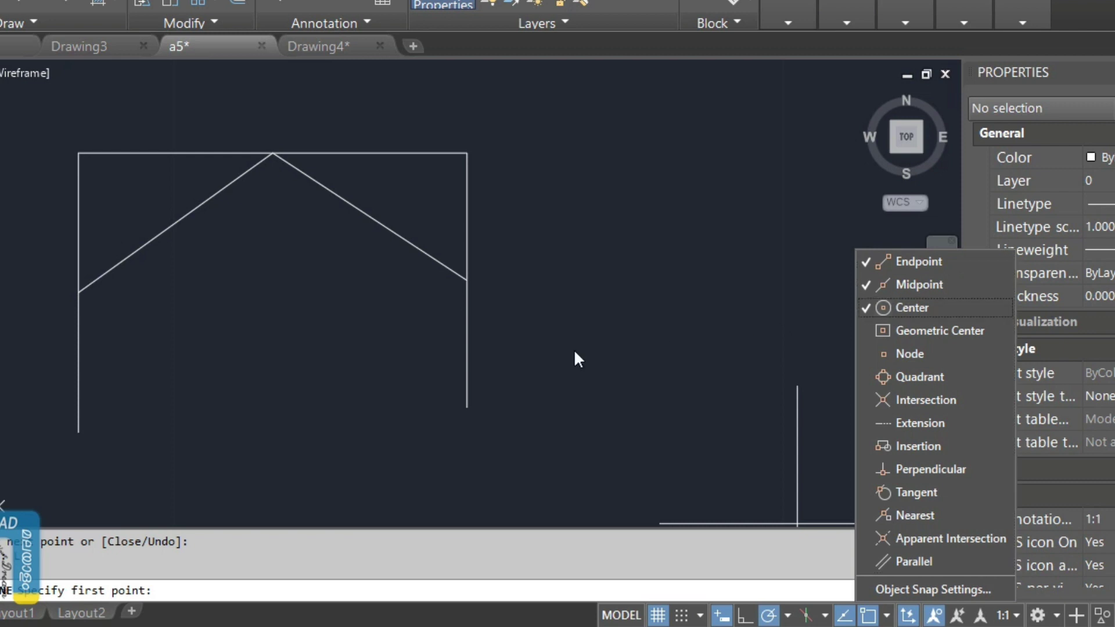
pyautogui.press('Escape')
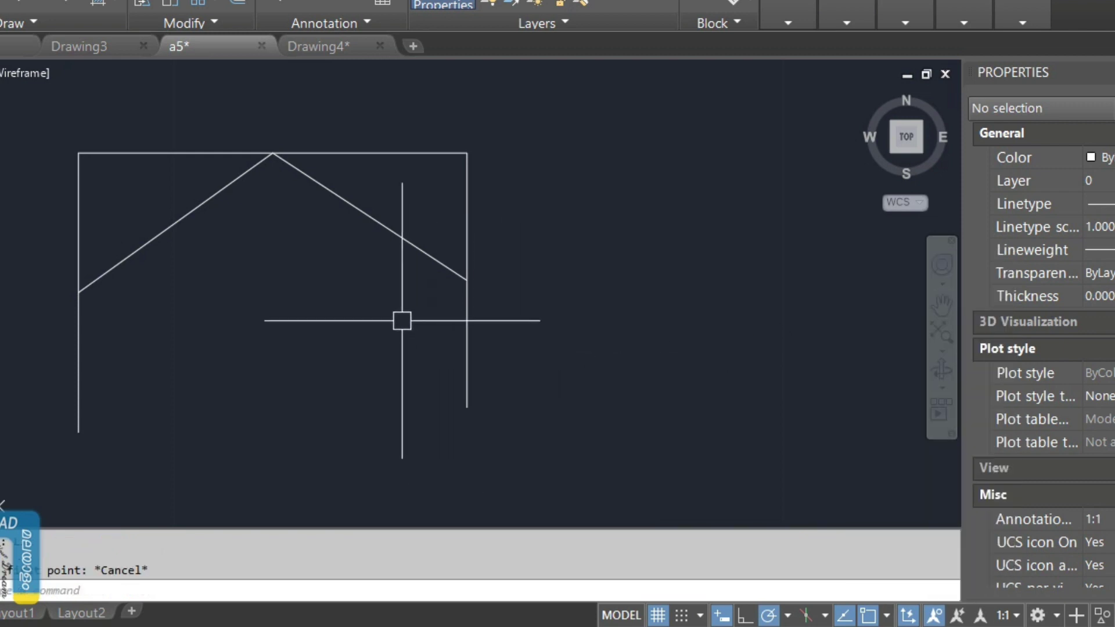
pyautogui.press('Return')
pyautogui.press('Escape')
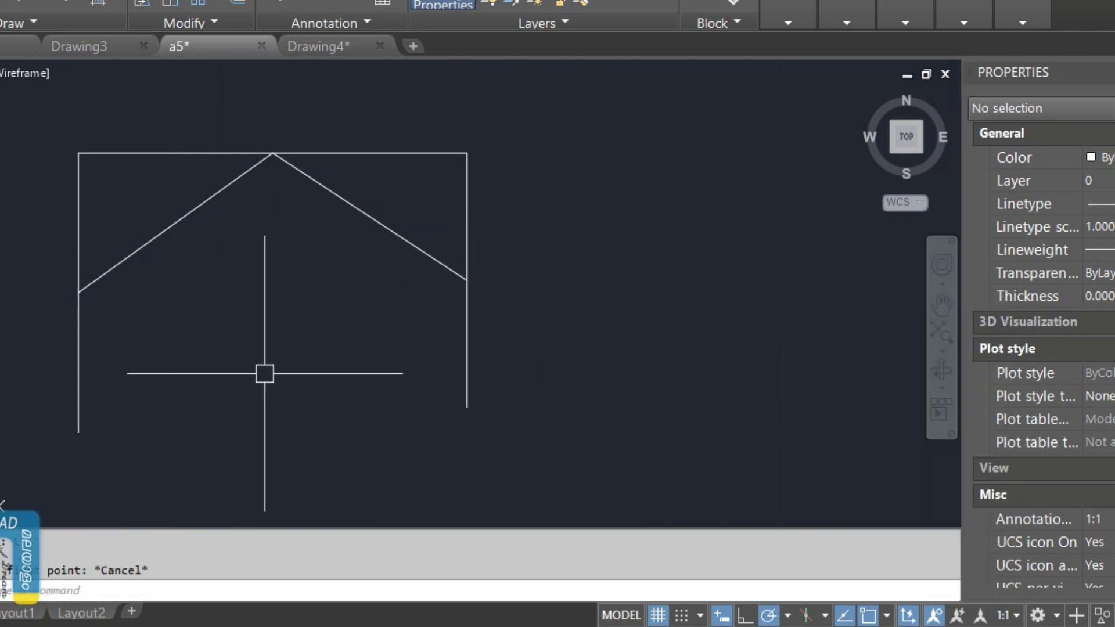
# - Draw a circle with the default radius centred below the gable peak
pyautogui.press('Return')
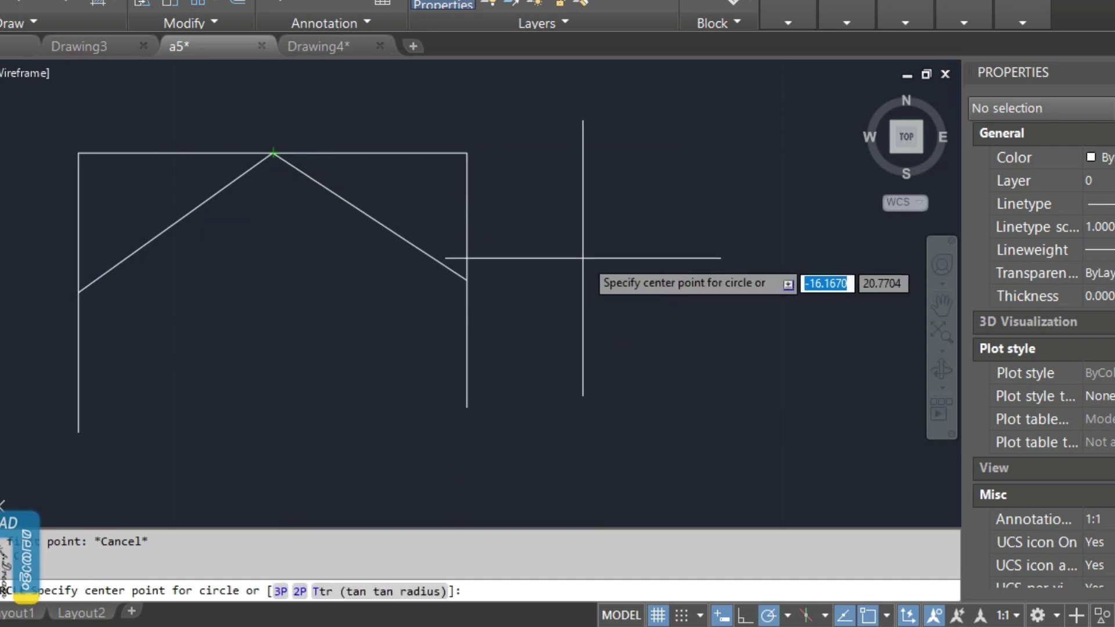
pyautogui.click(273, 370)
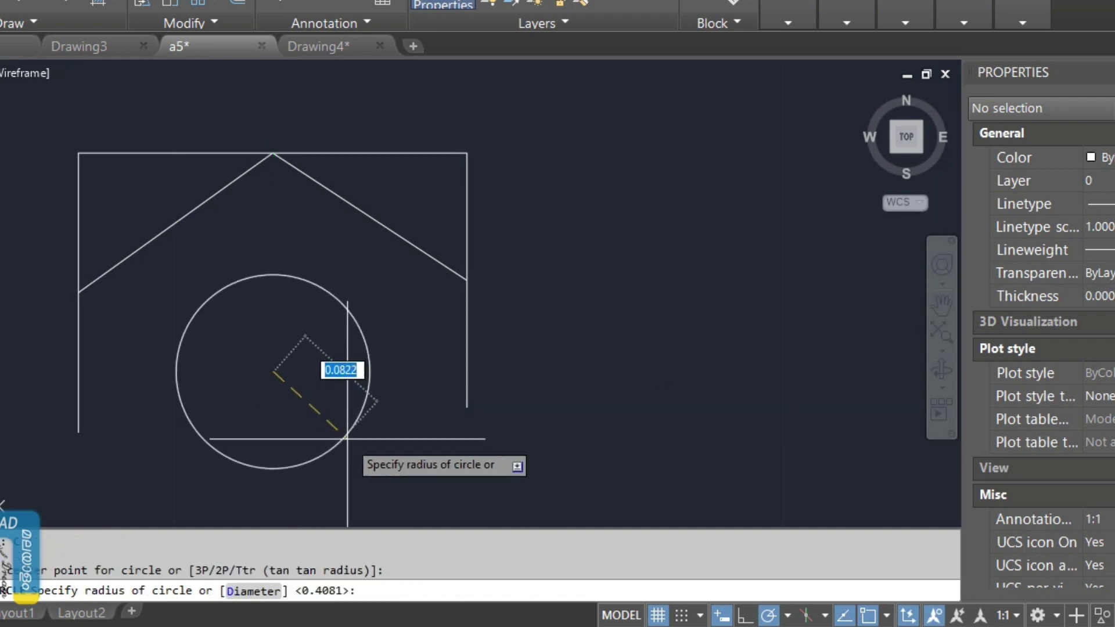
pyautogui.press('Return')
pyautogui.press('Return')
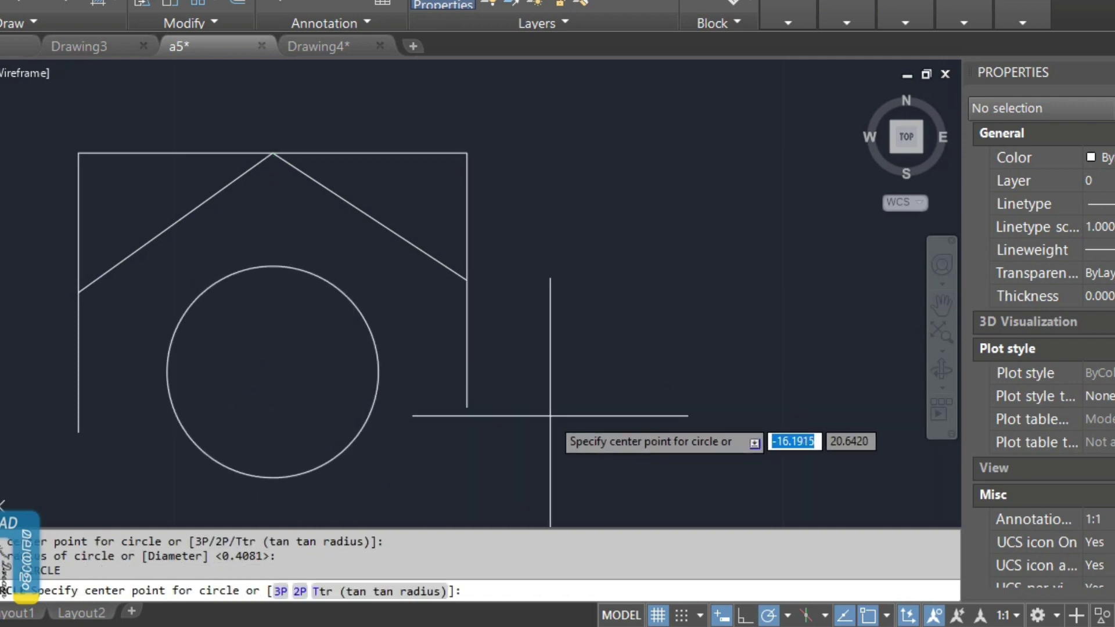
pyautogui.press('Escape')
pyautogui.write('L')
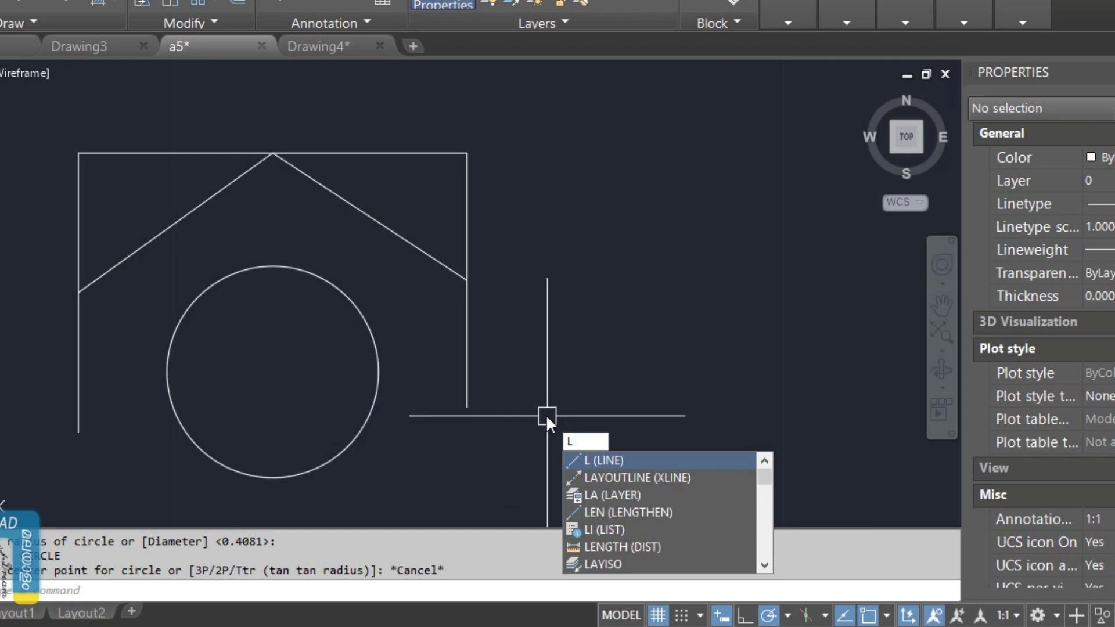
pyautogui.press('Return')
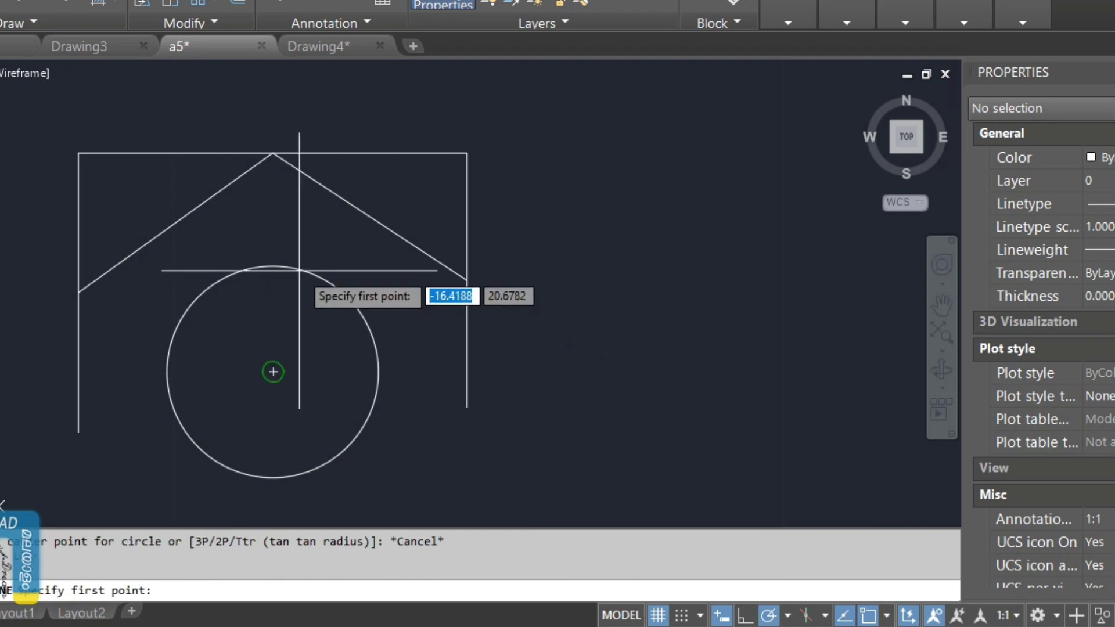
# - Toggle Center snapping off and back on again
pyautogui.click(887, 617)
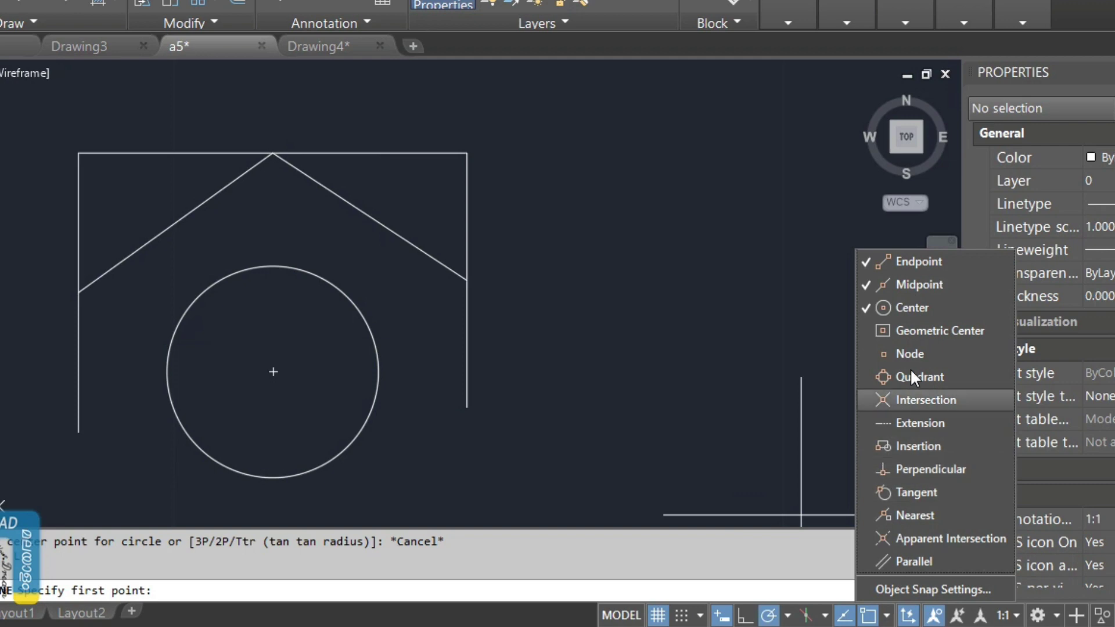
pyautogui.click(901, 312)
pyautogui.press('Escape')
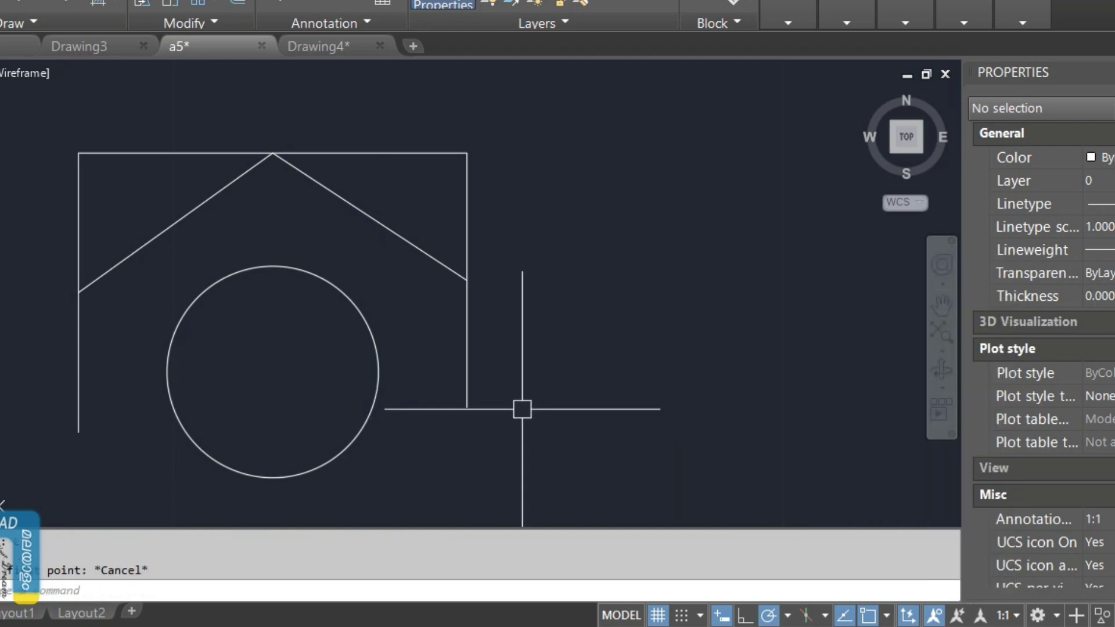
pyautogui.press('Return')
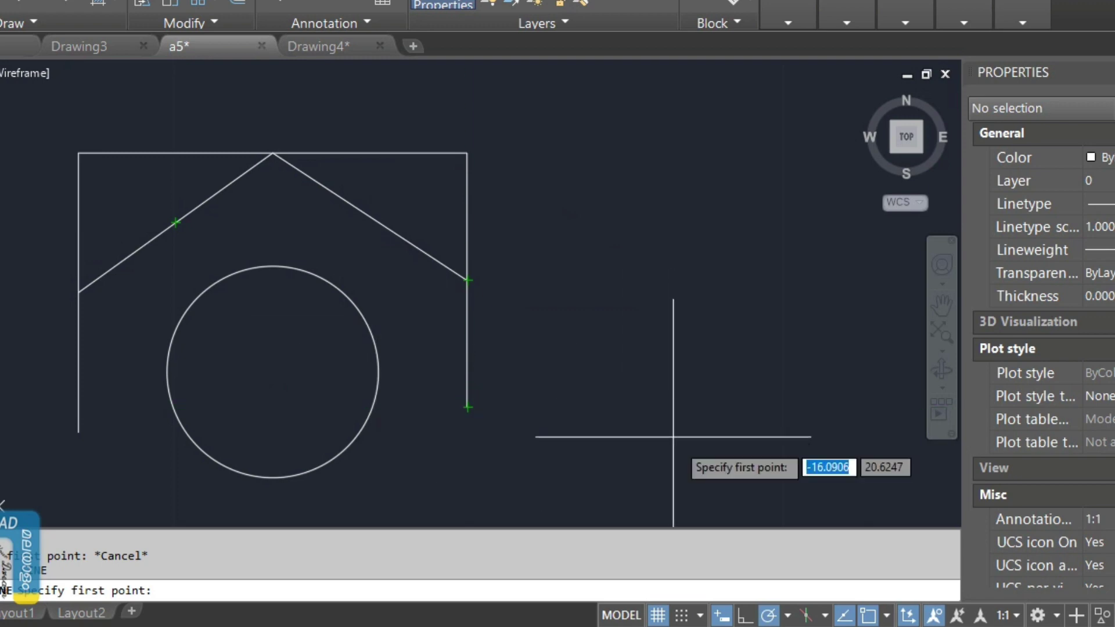
pyautogui.click(886, 616)
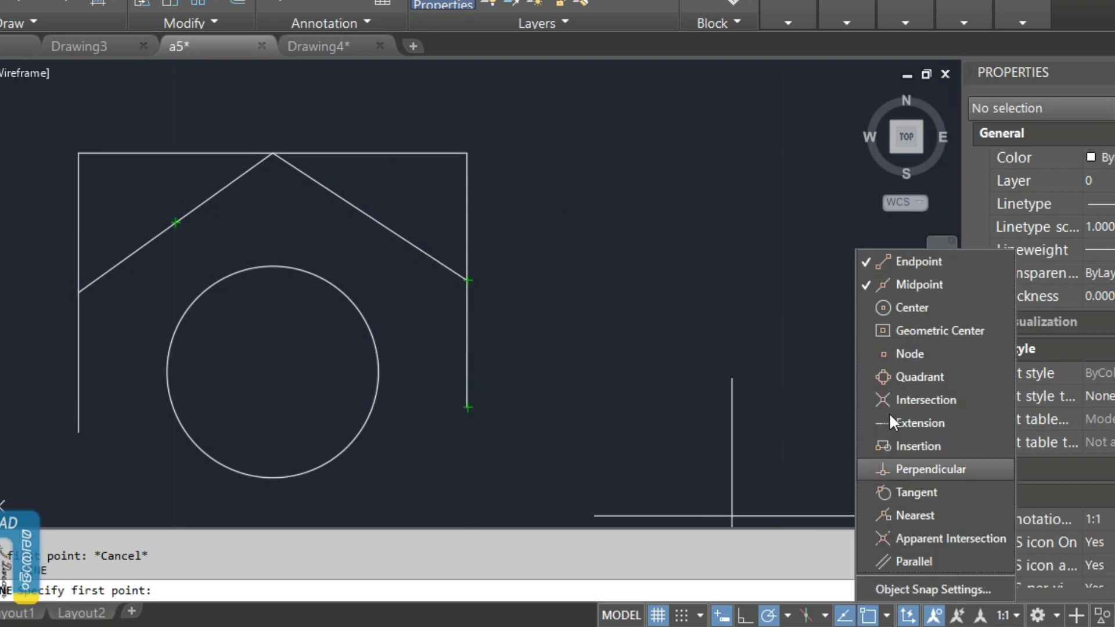
pyautogui.click(885, 307)
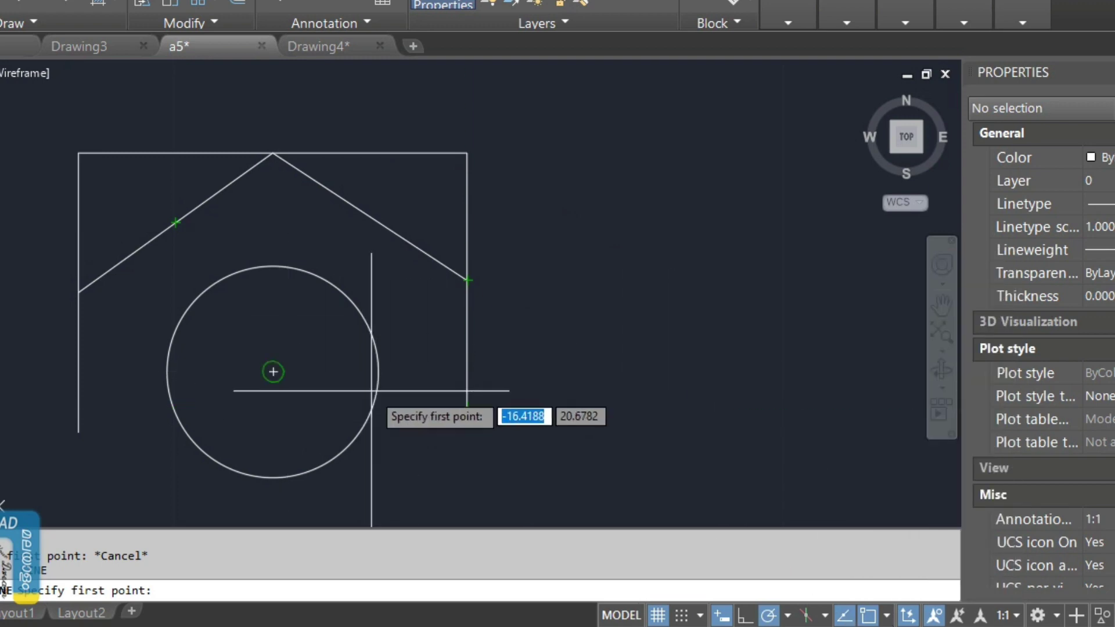
pyautogui.press('Escape')
pyautogui.press('Return')
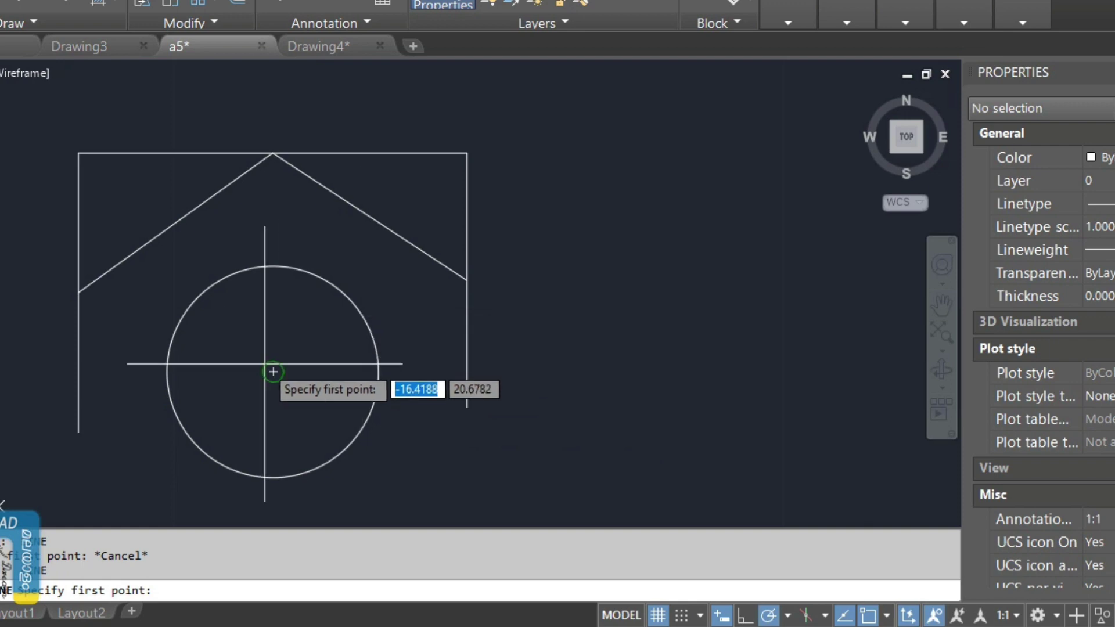
# - Draw two lines from the circle's centre to the lower ends of the right and left sides
pyautogui.click(272, 372)
pyautogui.click(468, 407)
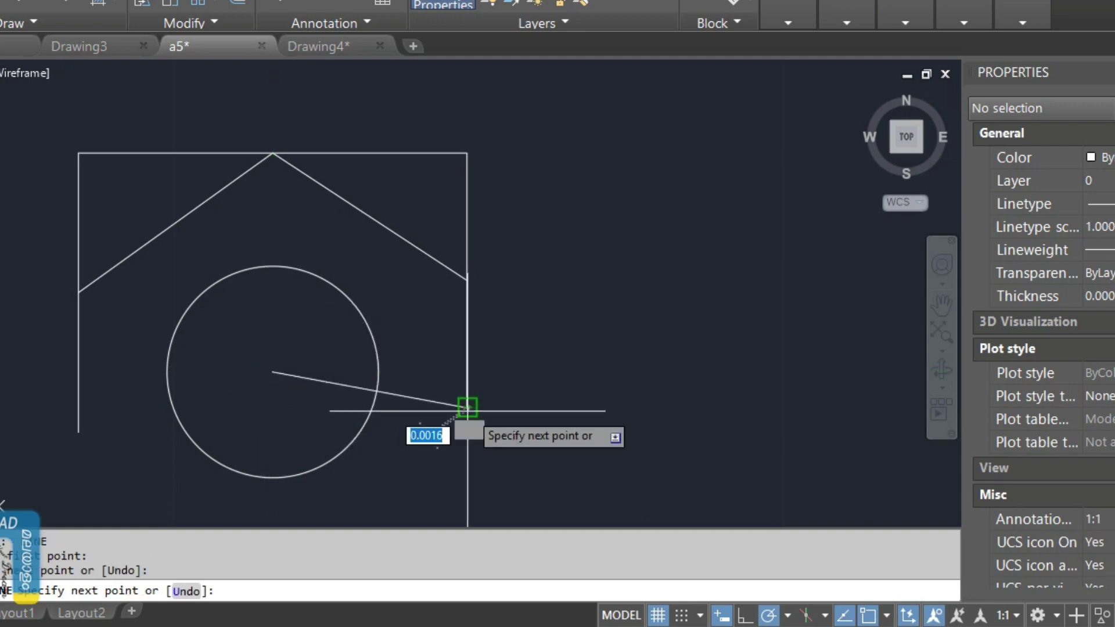
pyautogui.press('Return')
pyautogui.press('Return')
pyautogui.click(273, 372)
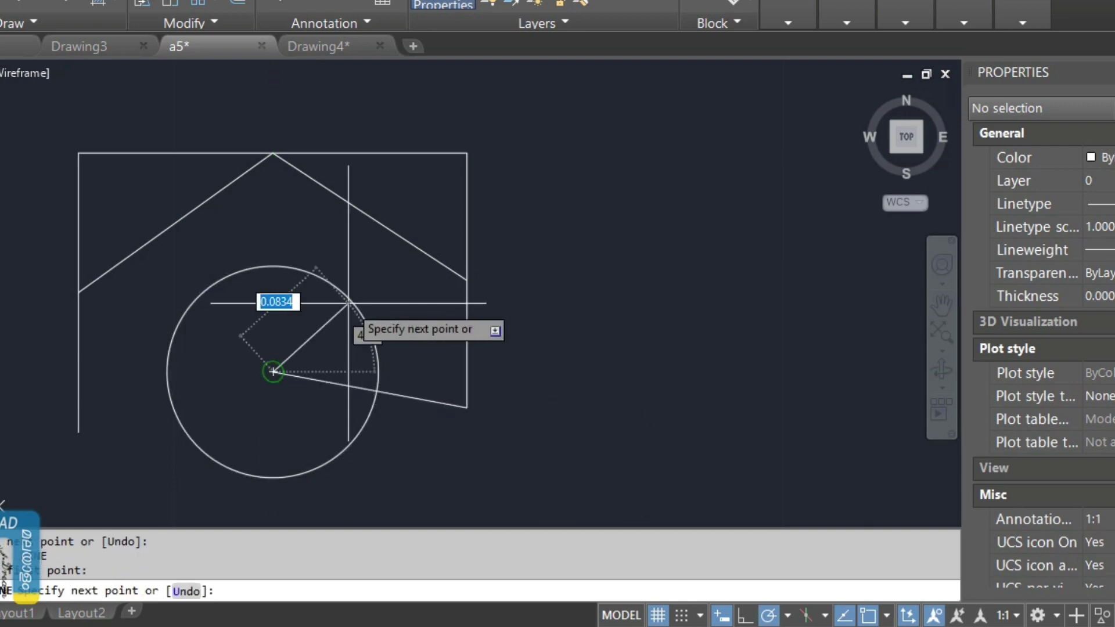
pyautogui.click(78, 431)
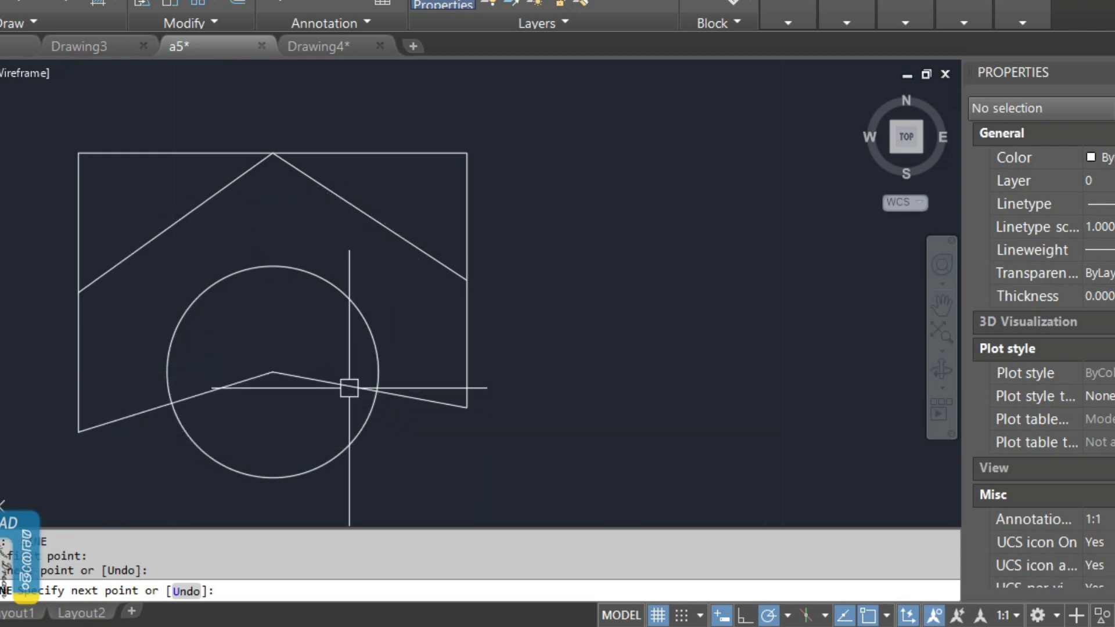
pyautogui.press('Return')
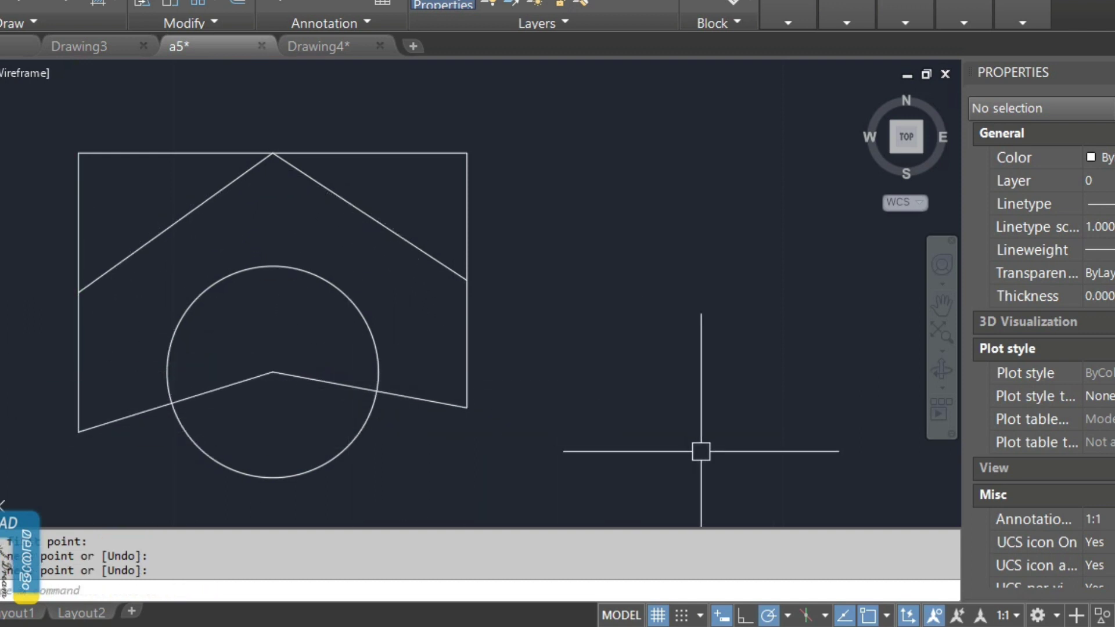
# - Window-select the figure's eight objects and move them to the right
pyautogui.moveTo(686, 461)
pyautogui.mouseDown(button='middle')
pyautogui.moveTo(653, 411)
pyautogui.moveTo(742, 398)
pyautogui.moveTo(517, 399)
pyautogui.mouseUp(button='middle')
pyautogui.scroll(-4, 399, 378)
pyautogui.click(246, 435)
pyautogui.click(490, 246)
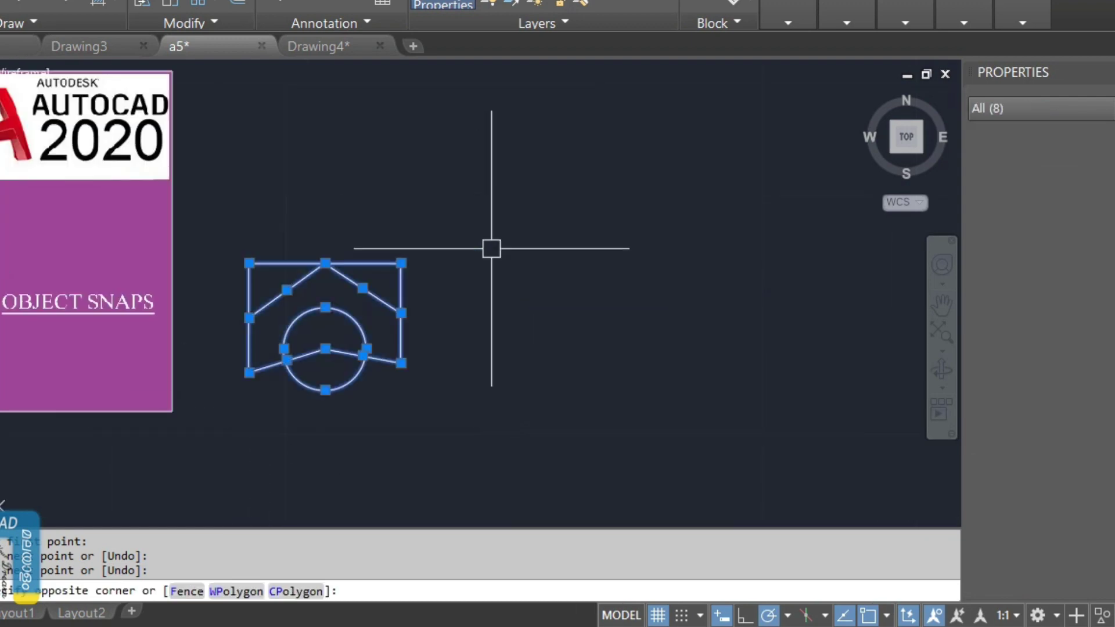
pyautogui.press('Return')
pyautogui.click(352, 384)
pyautogui.click(591, 385)
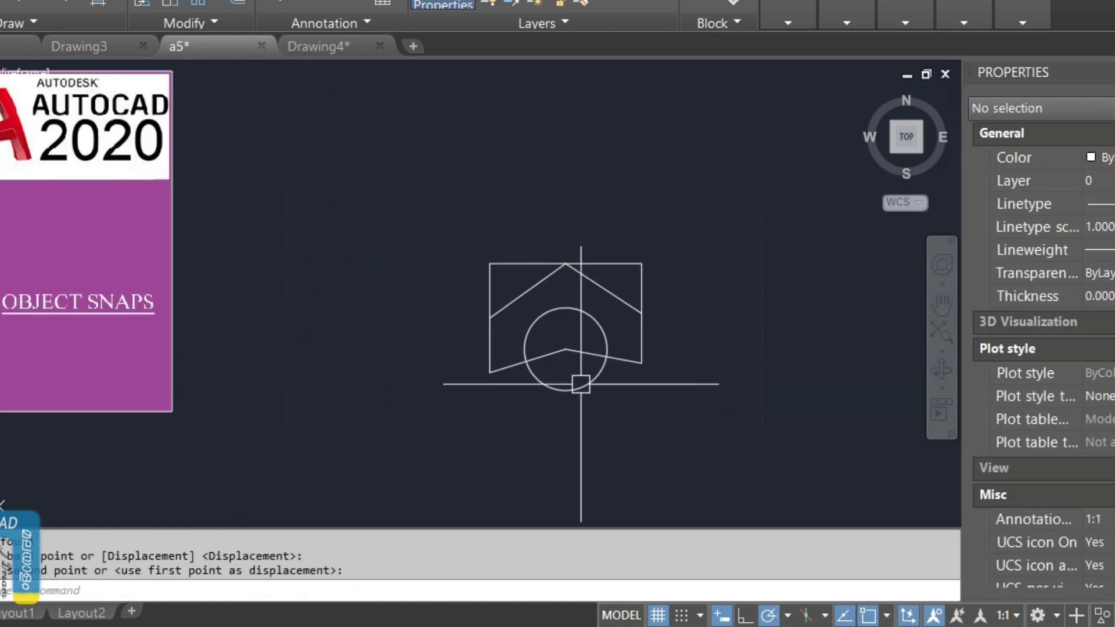
pyautogui.moveTo(580, 378)
pyautogui.mouseDown(button='middle')
pyautogui.moveTo(304, 324)
pyautogui.moveTo(528, 381)
pyautogui.moveTo(615, 371)
pyautogui.moveTo(554, 372)
pyautogui.mouseUp(button='middle')
pyautogui.scroll(2, 327, 322)
pyautogui.scroll(2, 327, 323)
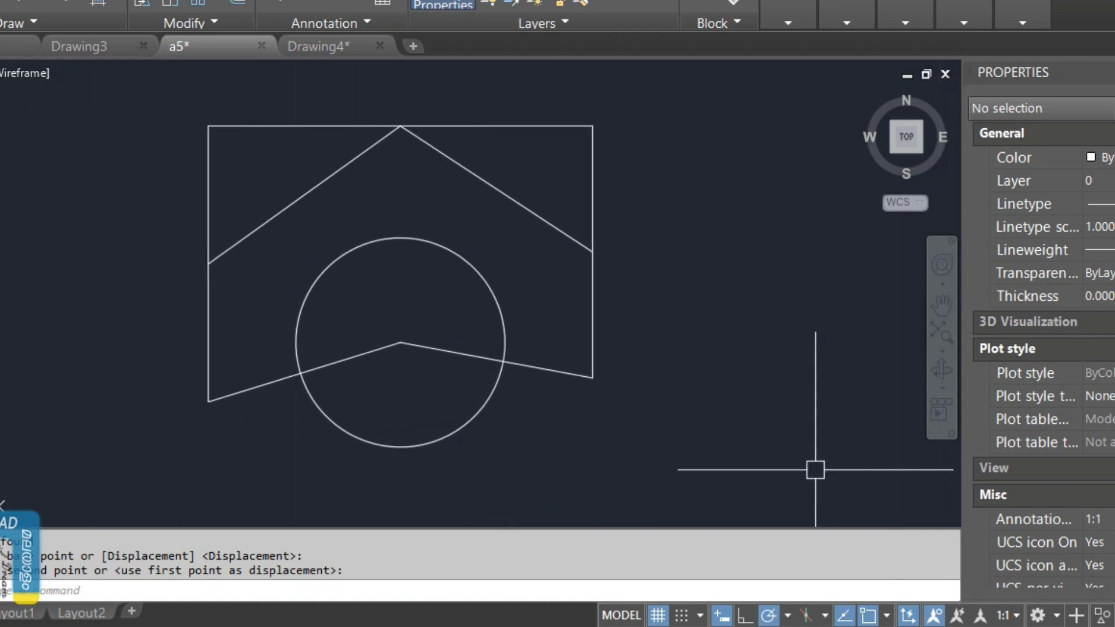
# - Turn on Geometric Center object snapping
pyautogui.click(887, 616)
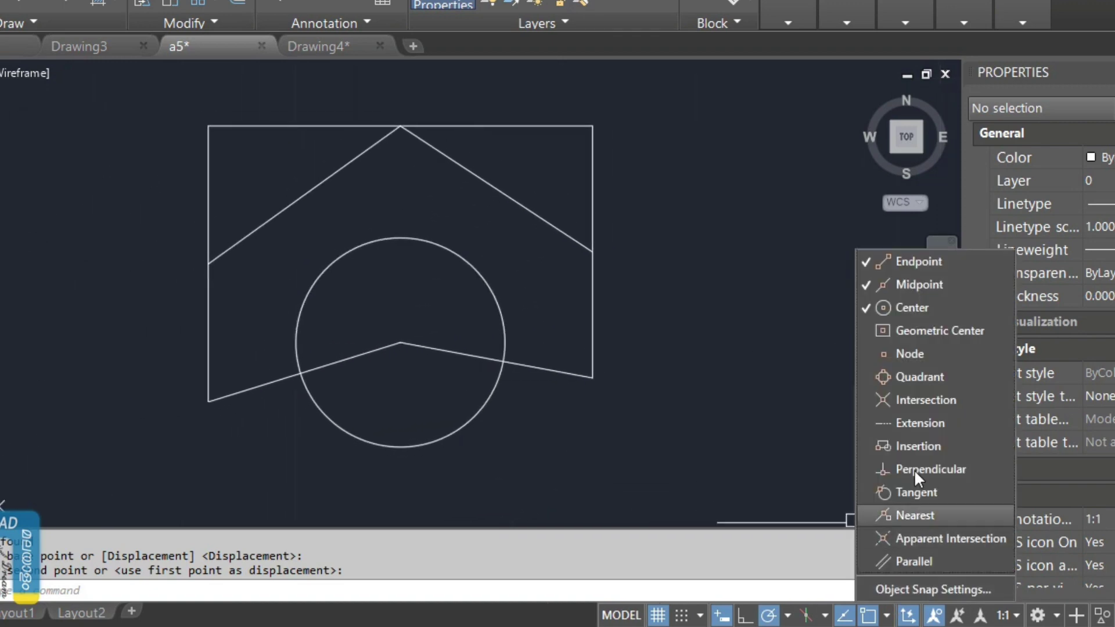
pyautogui.click(914, 336)
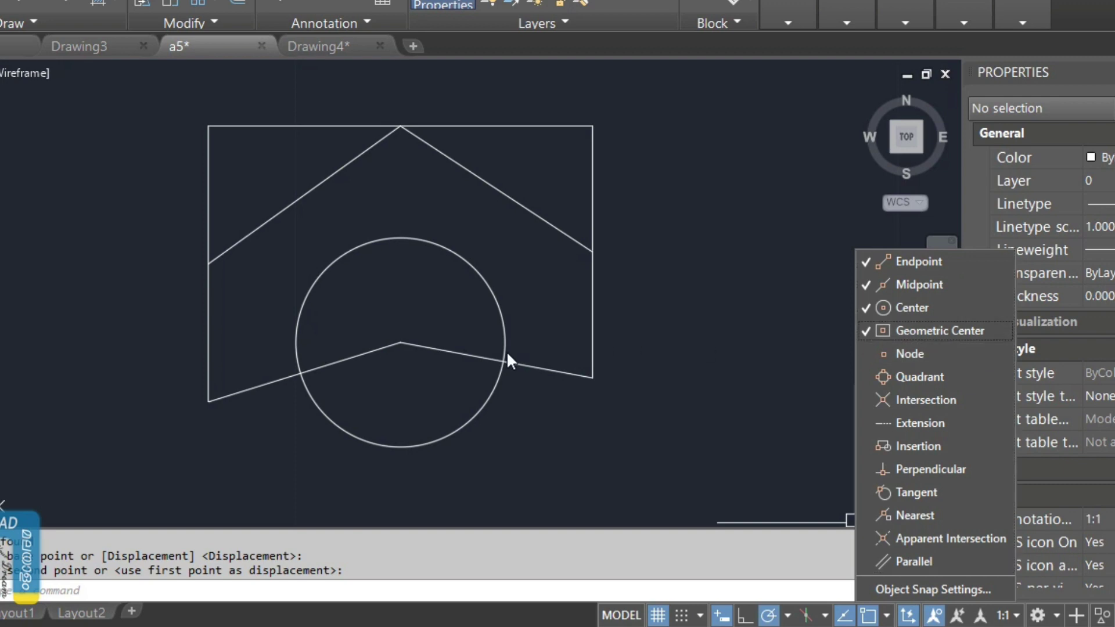
pyautogui.moveTo(641, 354); pyautogui.dragTo(372, 368, button='middle')
# - Draw a rectangle with RECTANGLE to the right of the house figure
pyautogui.write('re')
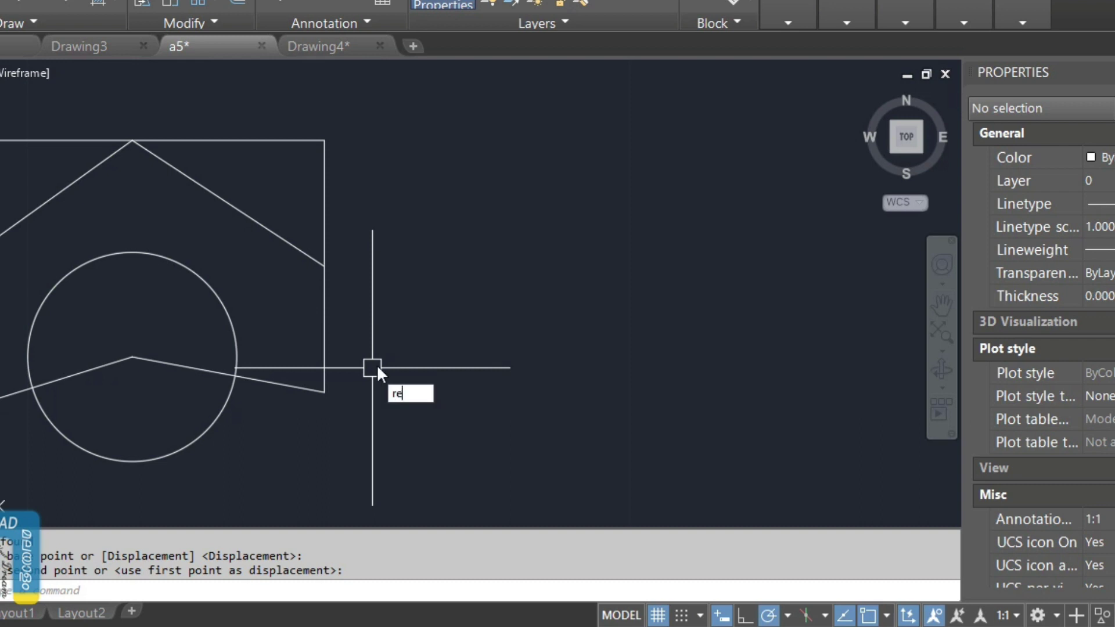
pyautogui.write('c')
pyautogui.press('Return')
pyautogui.click(405, 263)
pyautogui.click(659, 350)
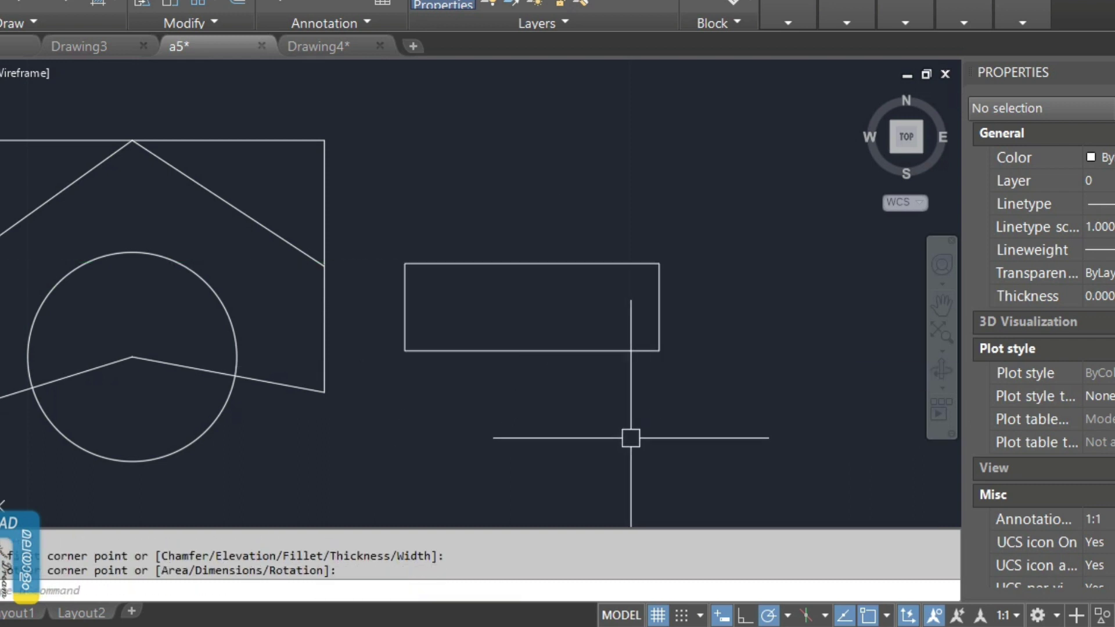
pyautogui.write('l')
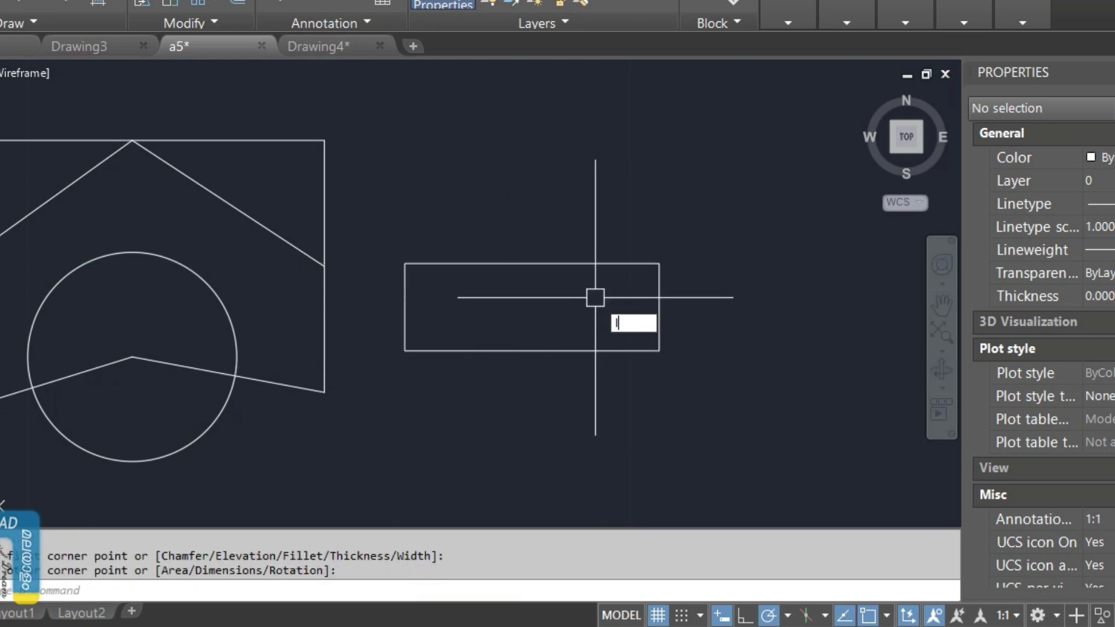
pyautogui.press('Return')
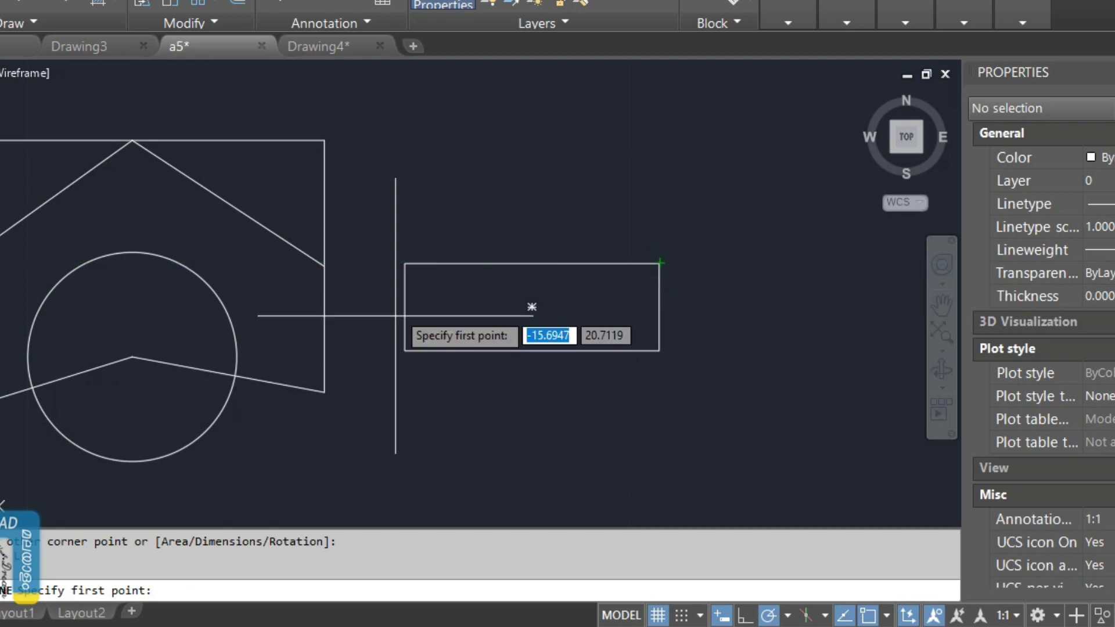
pyautogui.press('Escape')
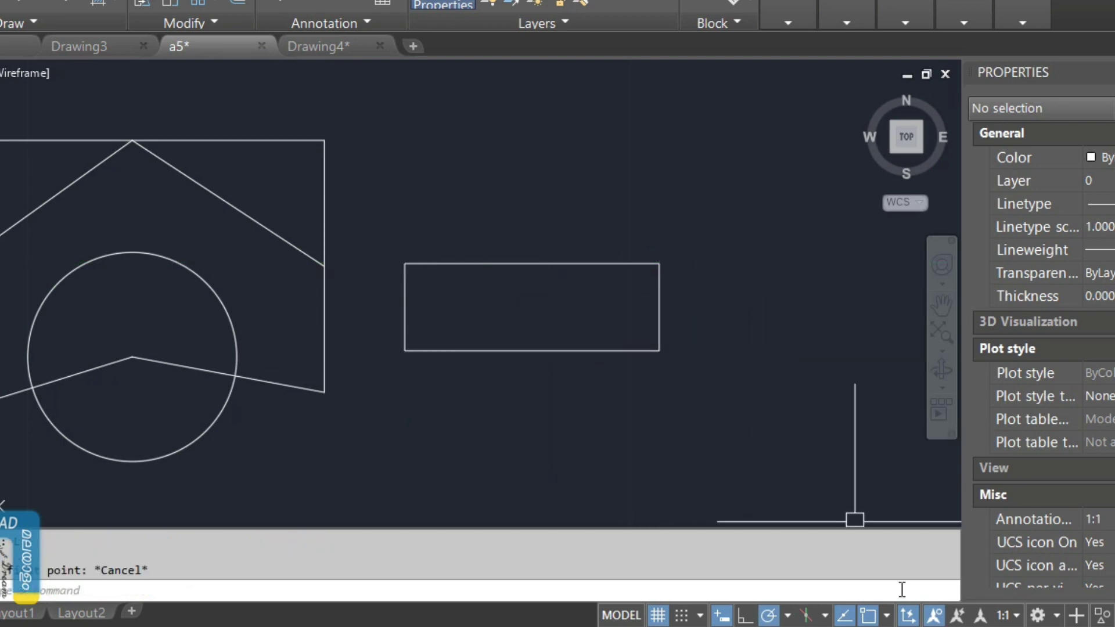
# - Draw both diagonals of the rectangle, corner to corner
pyautogui.click(887, 617)
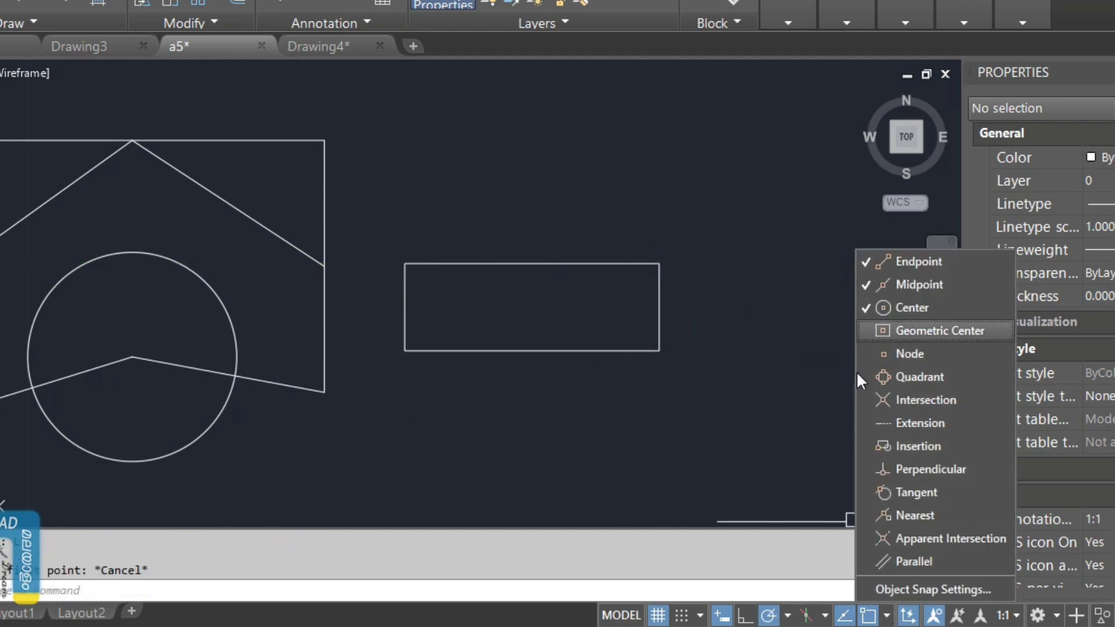
pyautogui.write('l')
pyautogui.press('Return')
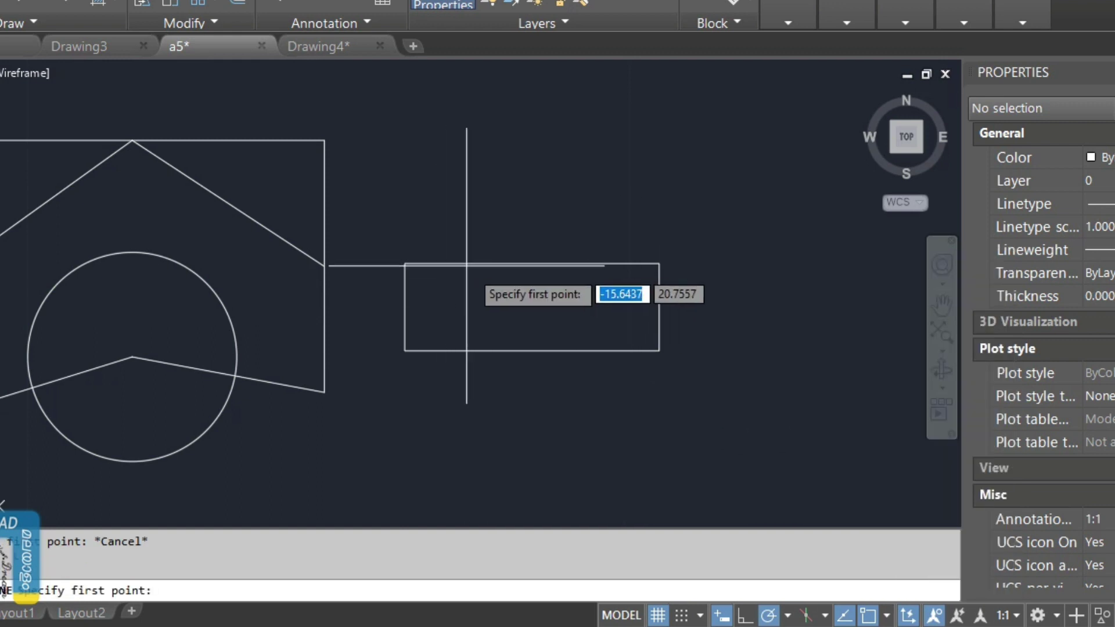
pyautogui.click(659, 264)
pyautogui.click(406, 350)
pyautogui.press('Return')
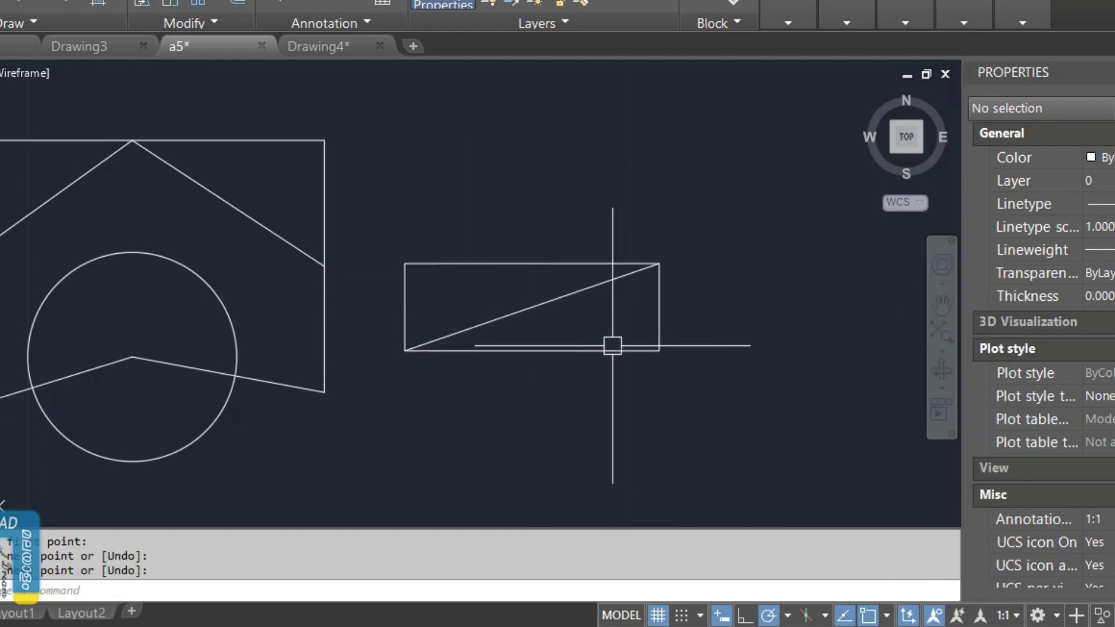
pyautogui.press('Return')
pyautogui.click(659, 350)
pyautogui.click(405, 264)
pyautogui.press('Return')
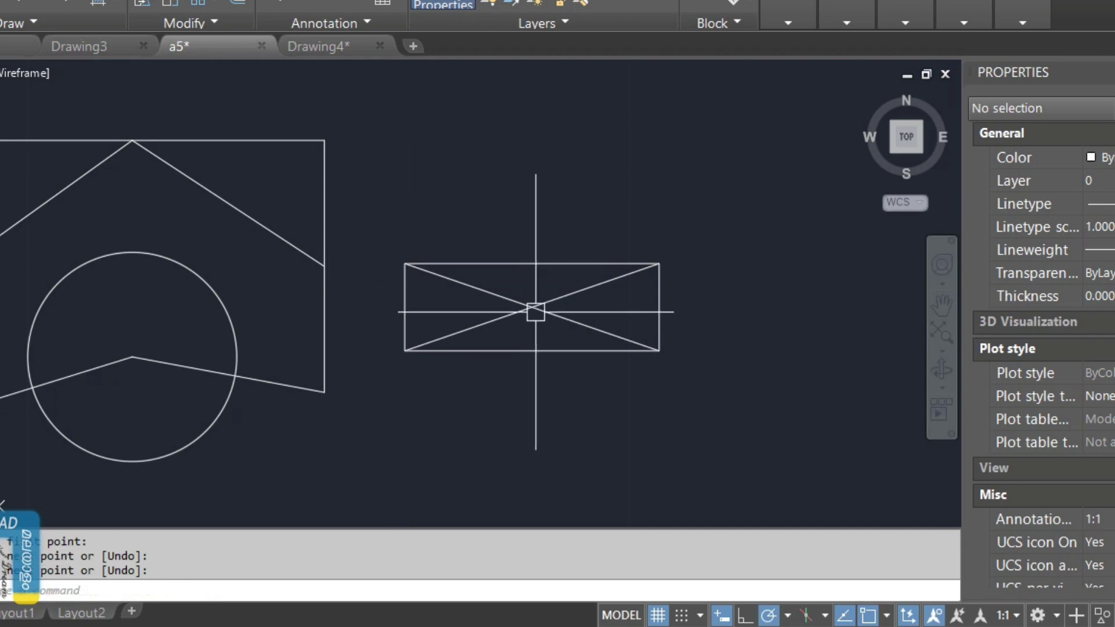
# - Select and delete the two diagonals
pyautogui.click(538, 306)
pyautogui.click(541, 294)
pyautogui.click(499, 289)
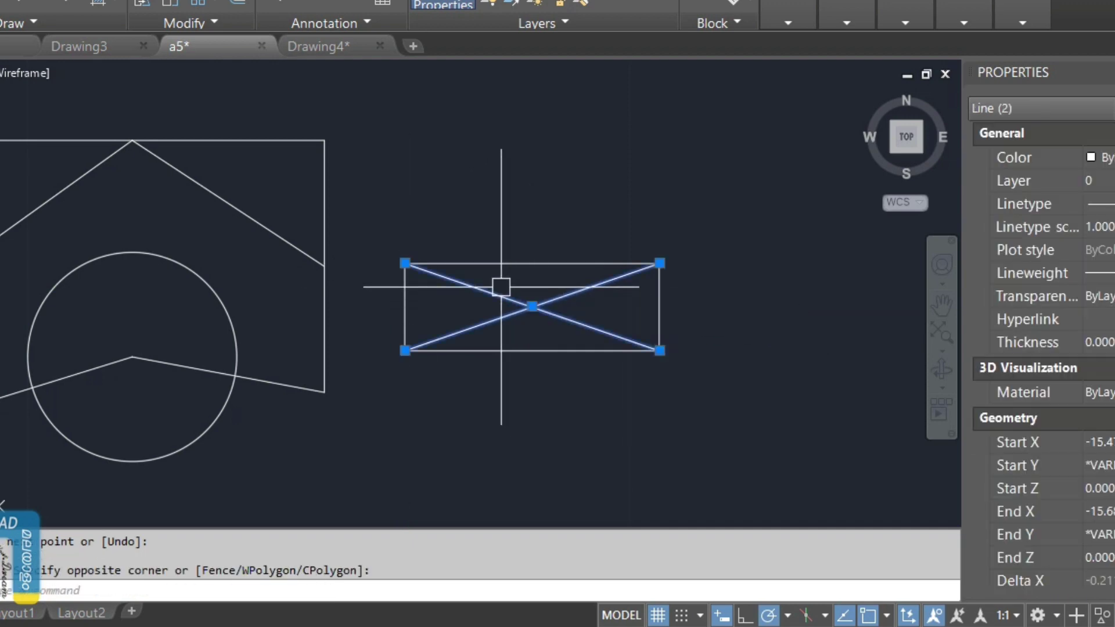
pyautogui.press('Delete')
# - Draw a line from the rectangle's geometric centre to the house figure's right corner
pyautogui.click(889, 617)
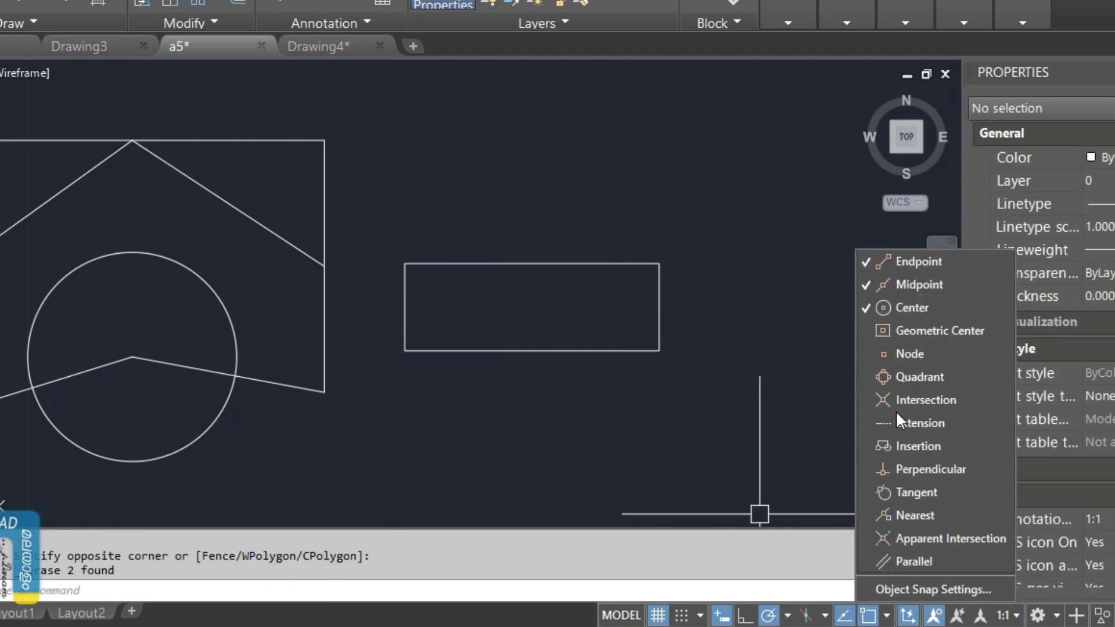
pyautogui.click(698, 408)
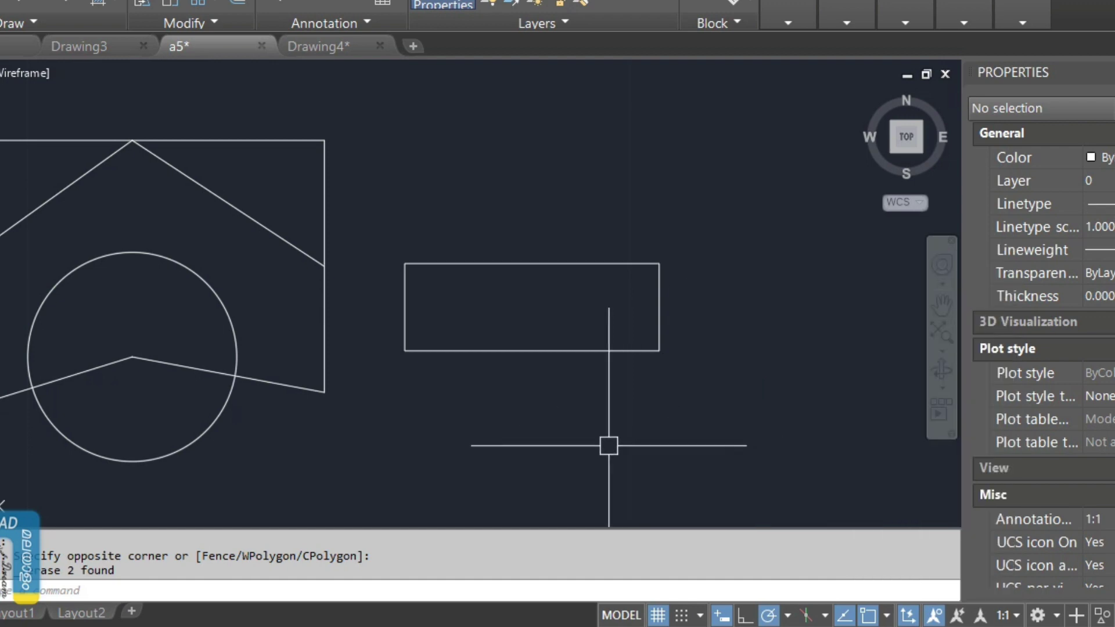
pyautogui.write('l')
pyautogui.press('Return')
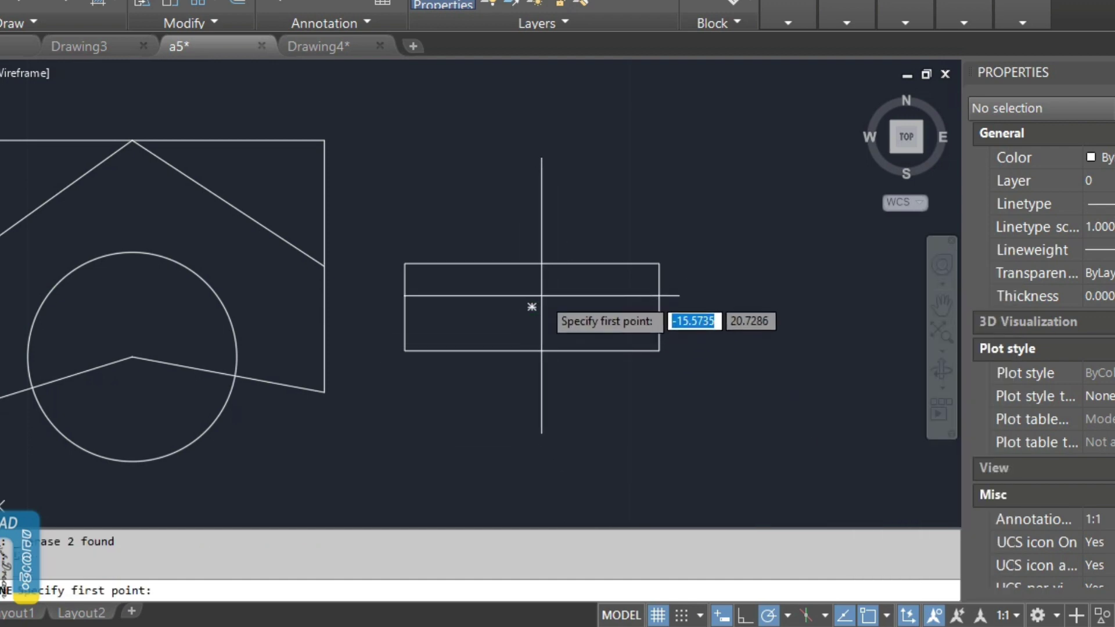
pyautogui.click(532, 307)
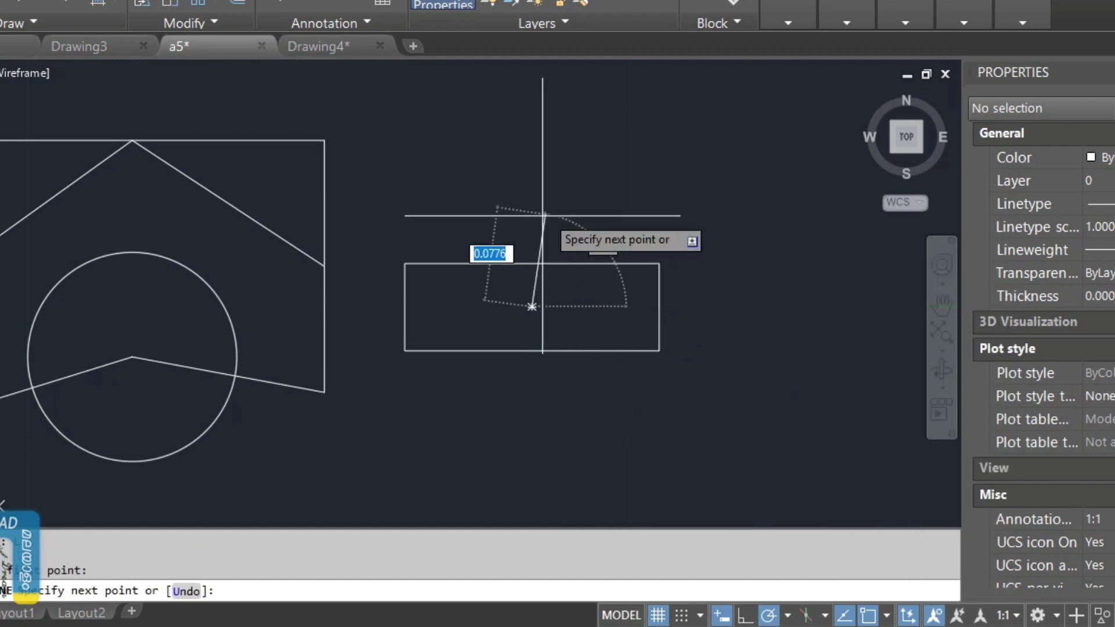
pyautogui.click(324, 266)
pyautogui.press('Return')
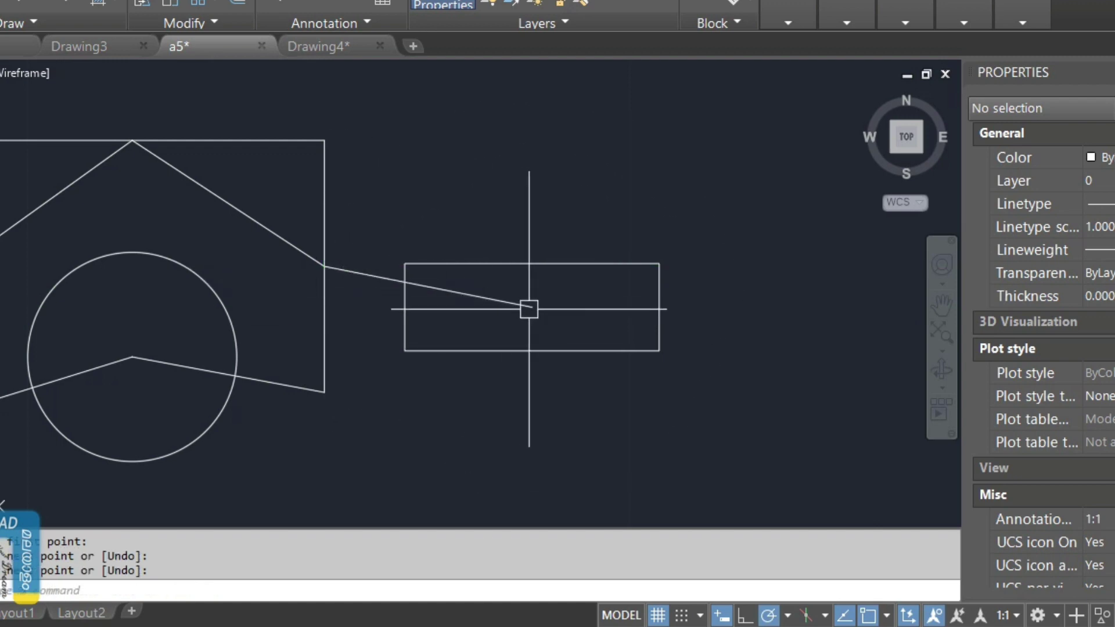
# - Make a crossing selection near the rectangle's centre and clear it
pyautogui.press('Return')
pyautogui.press('Escape')
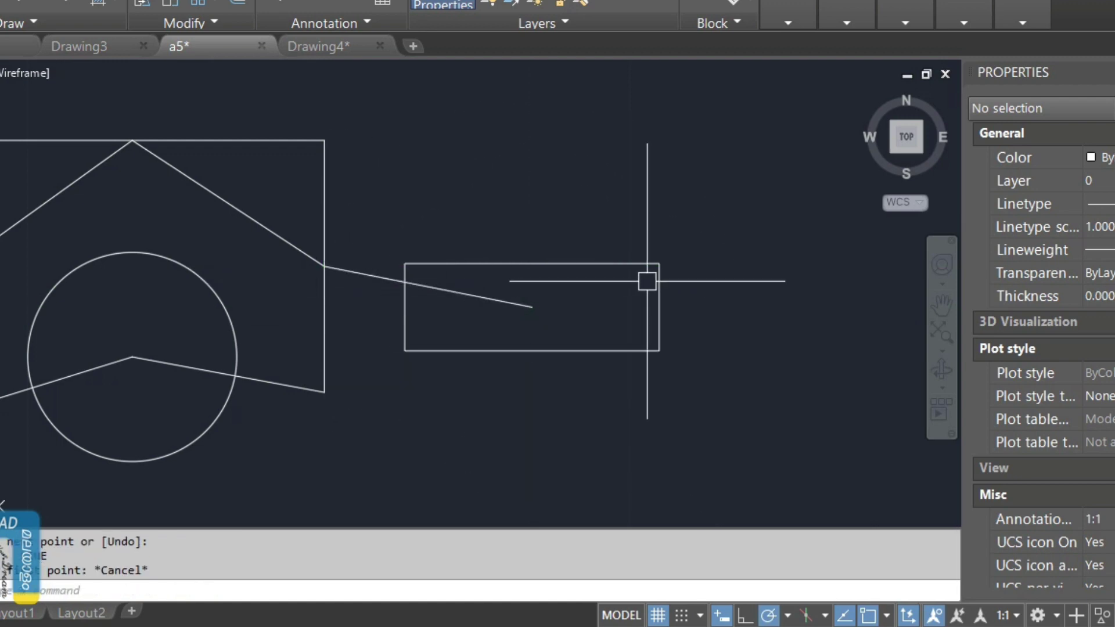
pyautogui.click(533, 278)
pyautogui.click(506, 311)
pyautogui.press('Escape')
# - Stretch the rectangle's top-right corner up and to the right
pyautogui.write('s')
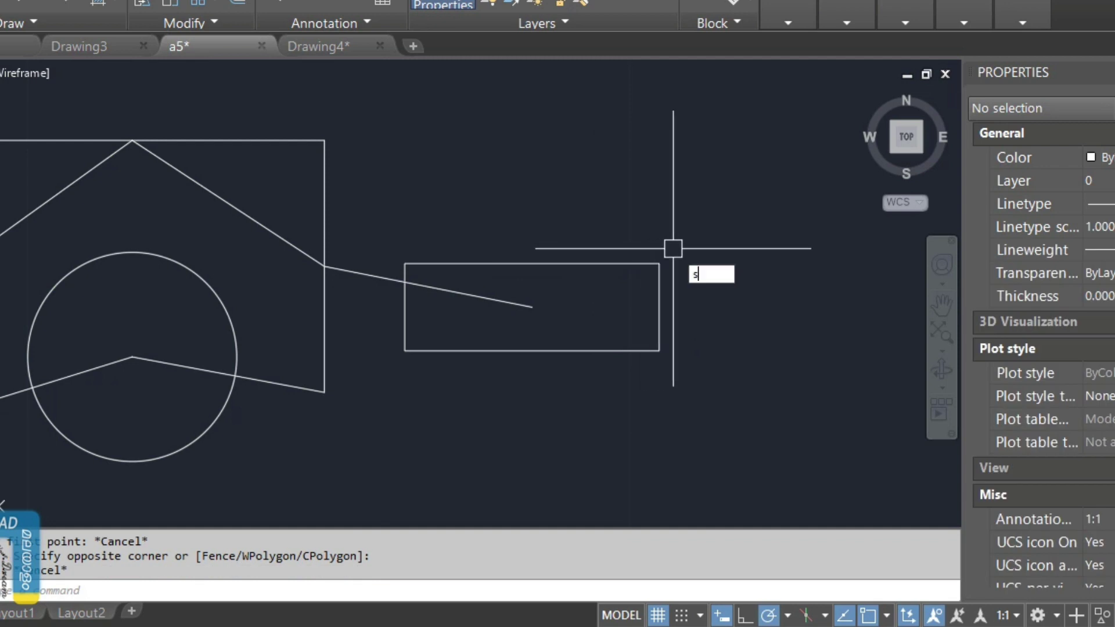
pyautogui.press('Return')
pyautogui.click(679, 238)
pyautogui.click(644, 279)
pyautogui.press('Return')
pyautogui.click(701, 270)
pyautogui.click(750, 176)
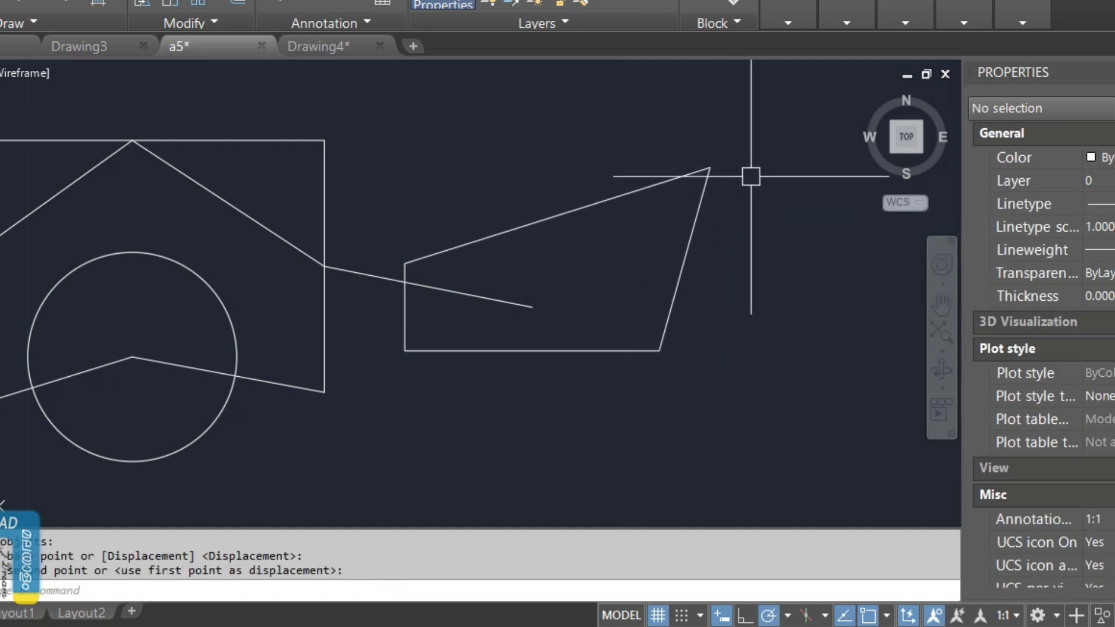
# - Draw a line from the snapped inner point to the lower-left corner
pyautogui.write('l')
pyautogui.press('Return')
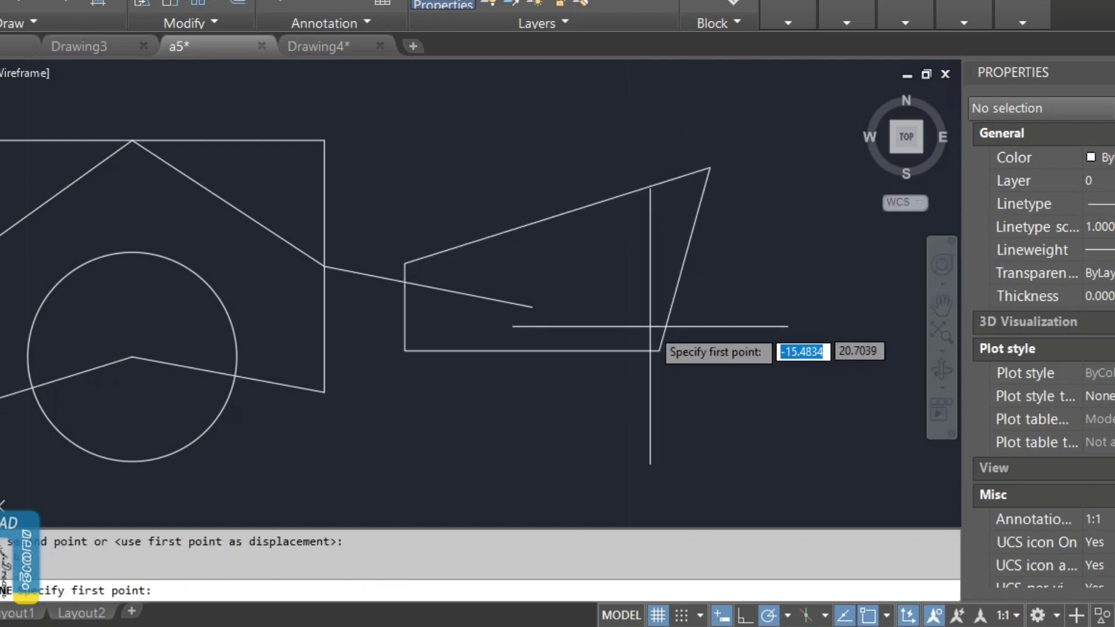
pyautogui.click(561, 279)
pyautogui.click(324, 392)
pyautogui.press('Return')
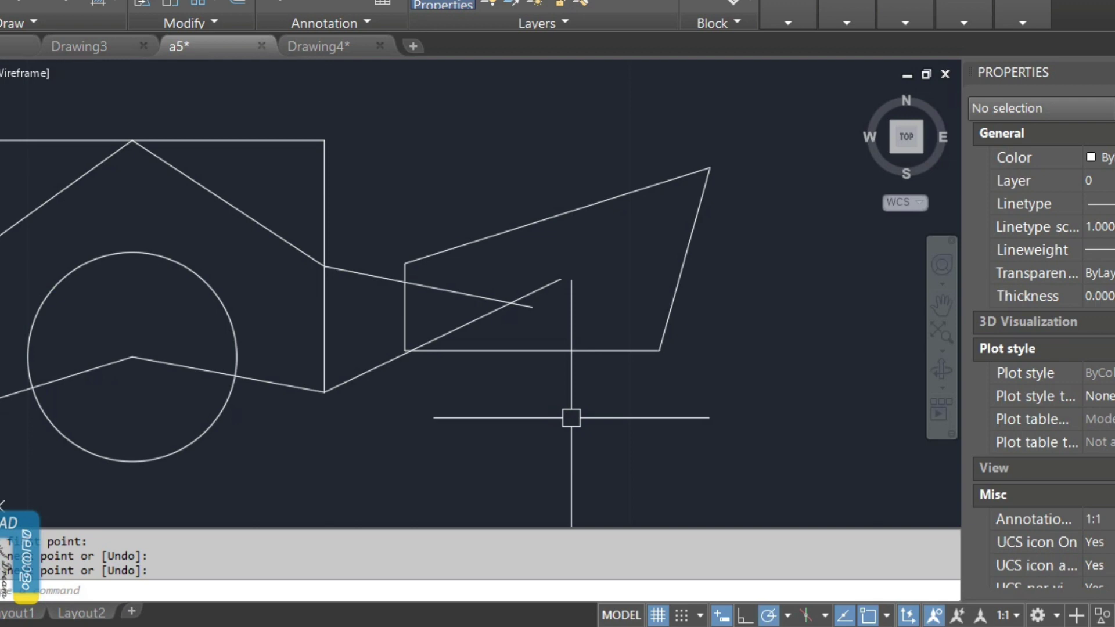
# - Turn object snapping off from the status bar
pyautogui.write('L')
pyautogui.press('Return')
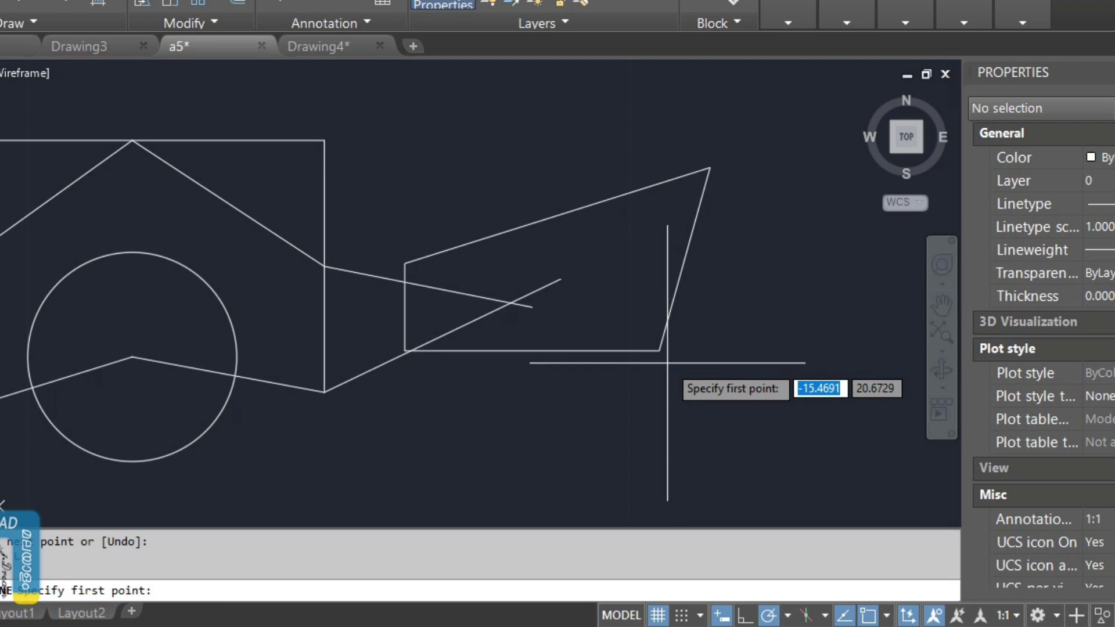
pyautogui.press('Escape')
pyautogui.click(879, 619)
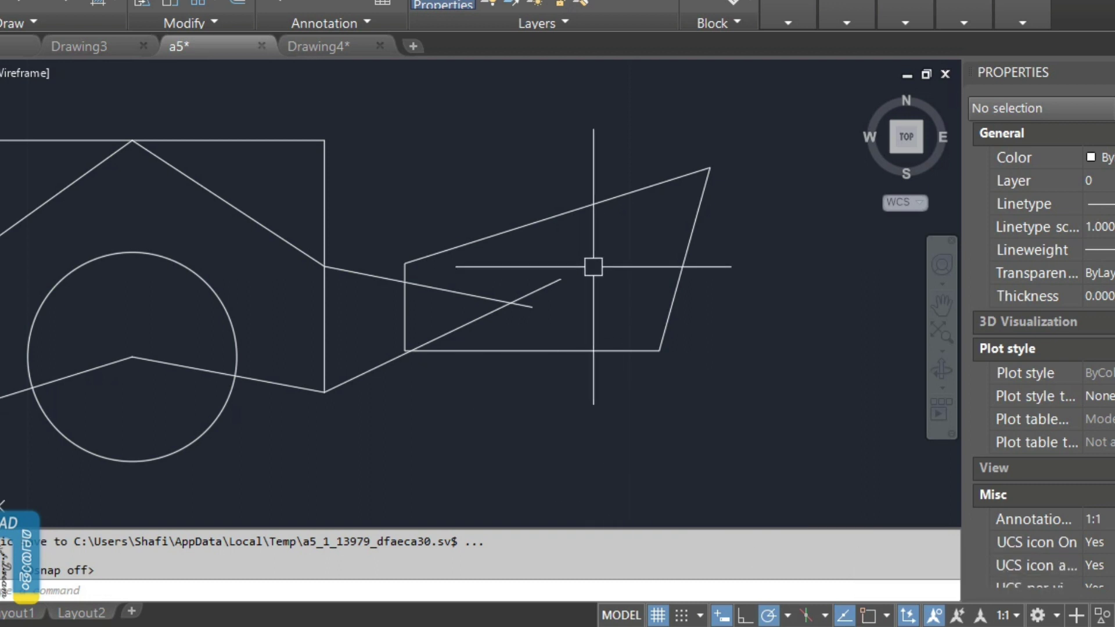
pyautogui.press('Return')
# - Draw a sloped line up from the rectangle's top-left corner using the END snap
pyautogui.press('Escape')
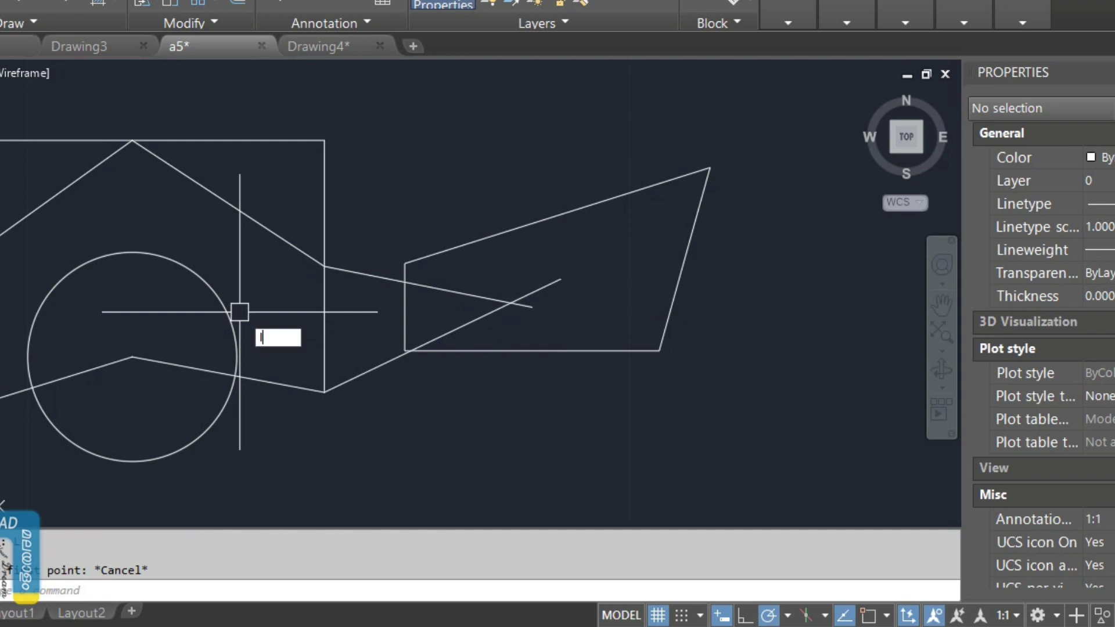
pyautogui.press('Return')
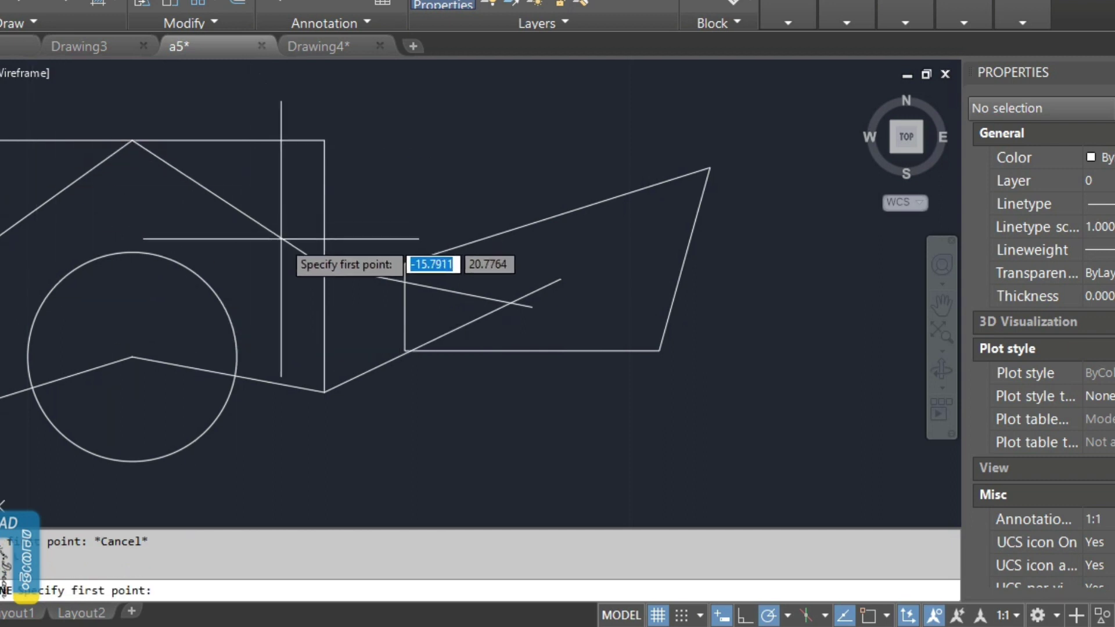
pyautogui.moveTo(281, 238); pyautogui.dragTo(394, 278, button='middle')
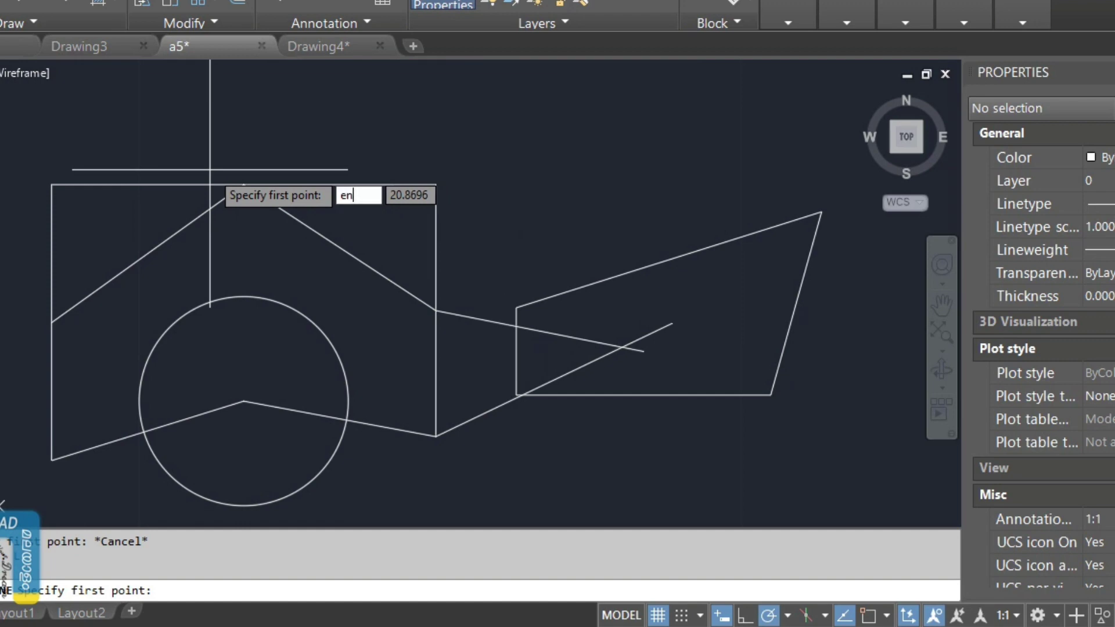
pyautogui.write('end')
pyautogui.press('Return')
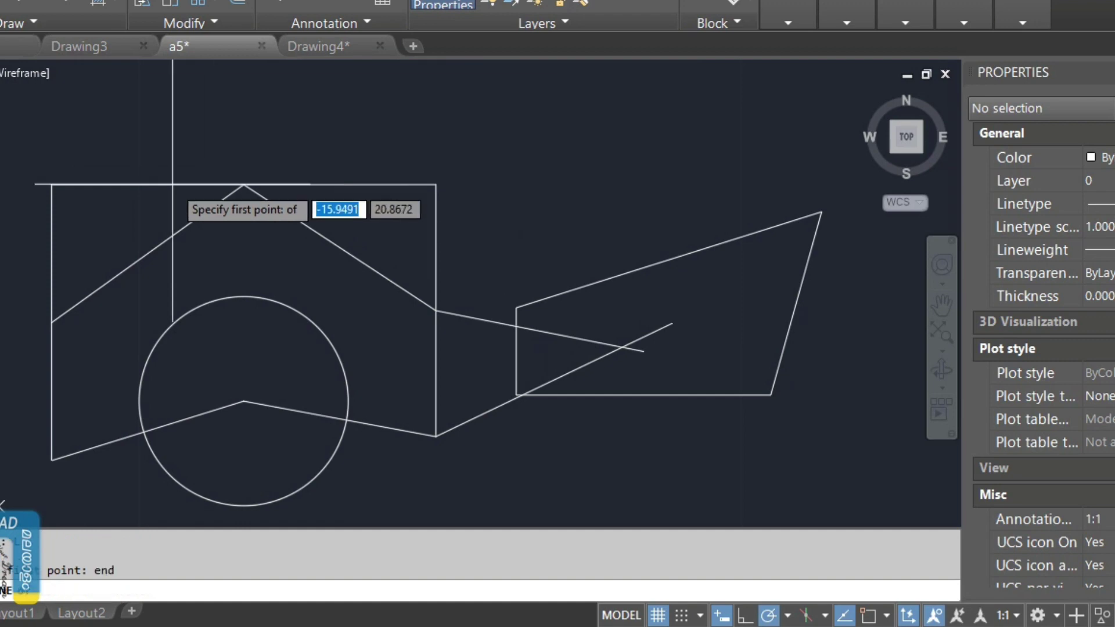
pyautogui.click(51, 183)
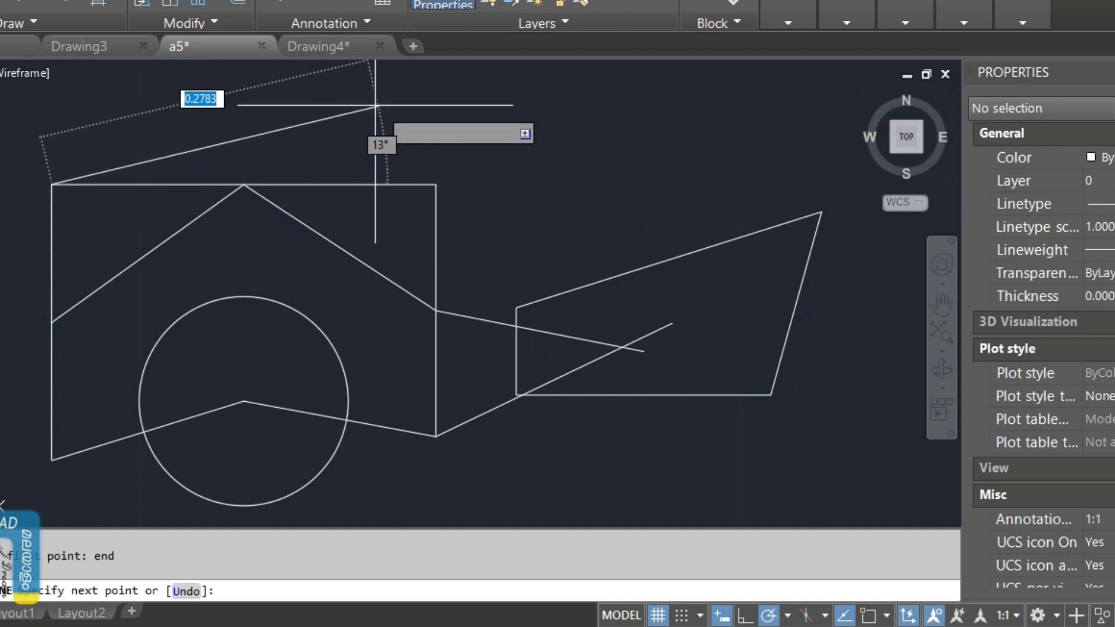
pyautogui.click(263, 85)
pyautogui.press('Return')
pyautogui.press('Return')
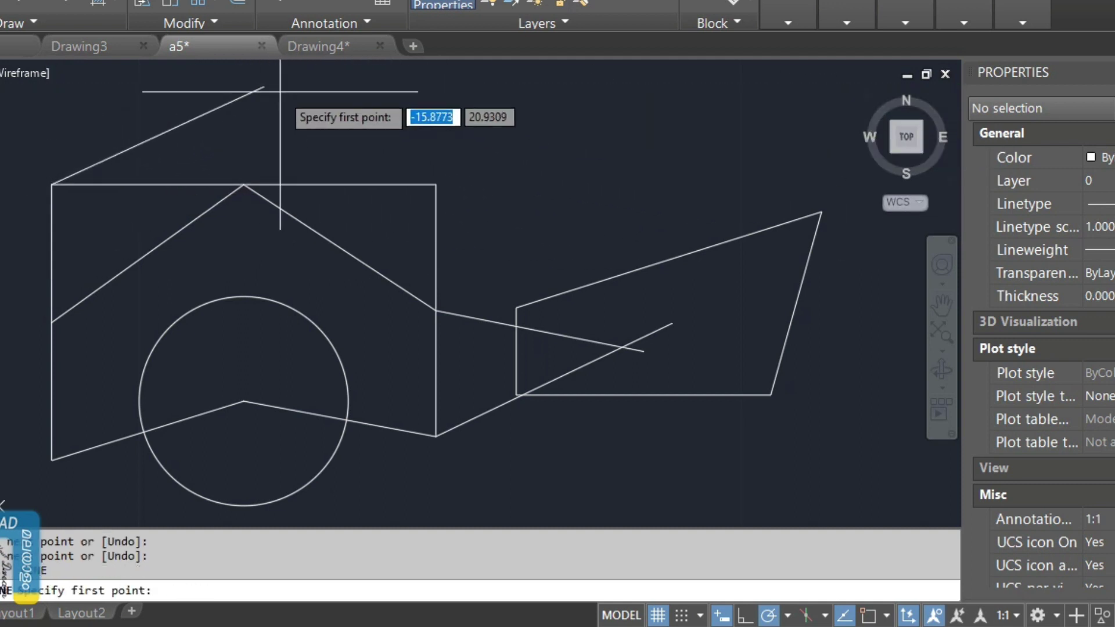
# - Join the sloped line's midpoint to the rectangle's top-right corner with MID and END snaps
pyautogui.write('end')
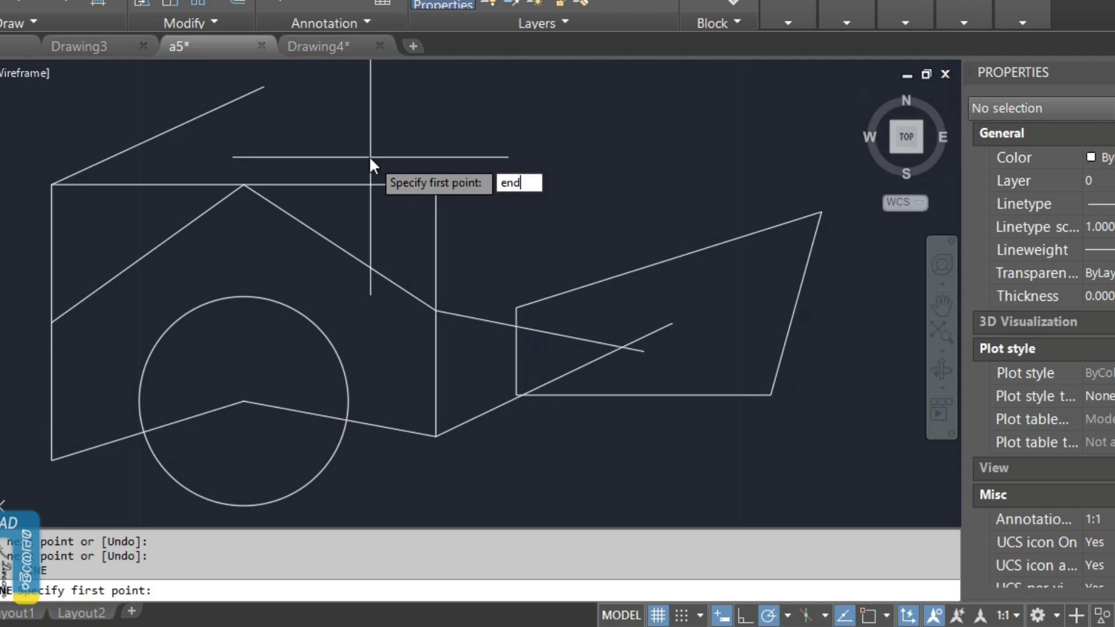
pyautogui.press('Return')
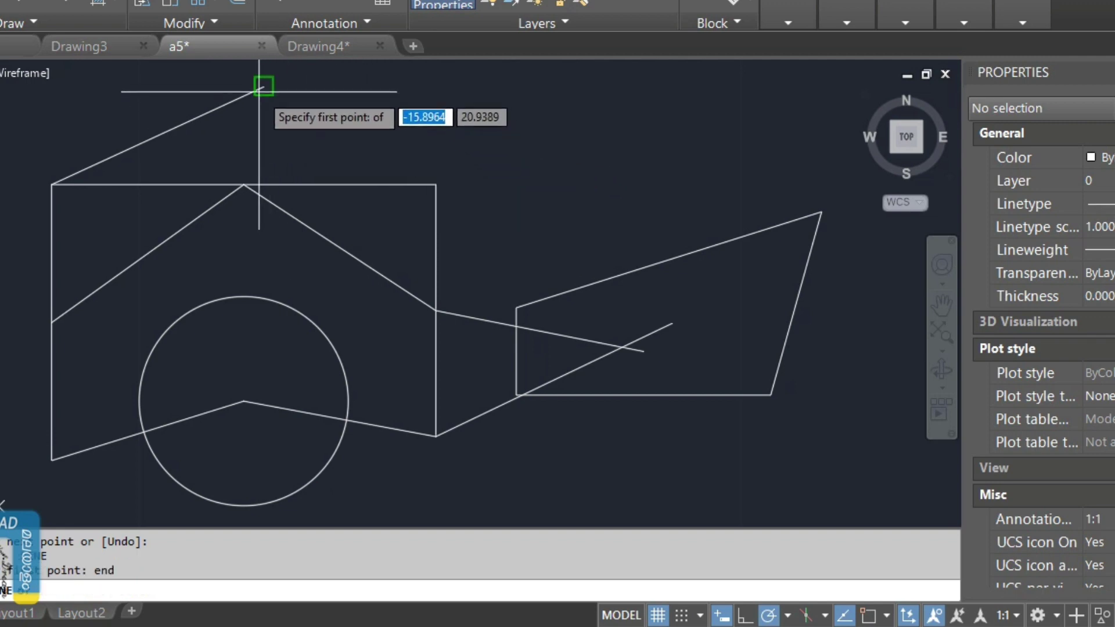
pyautogui.press('Escape')
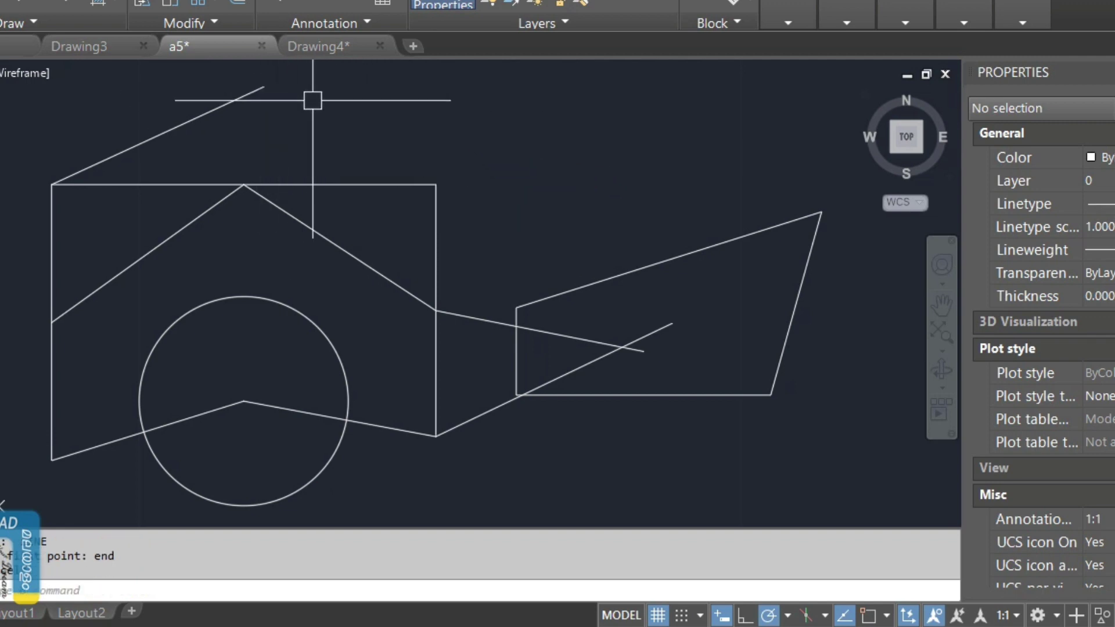
pyautogui.press('Return')
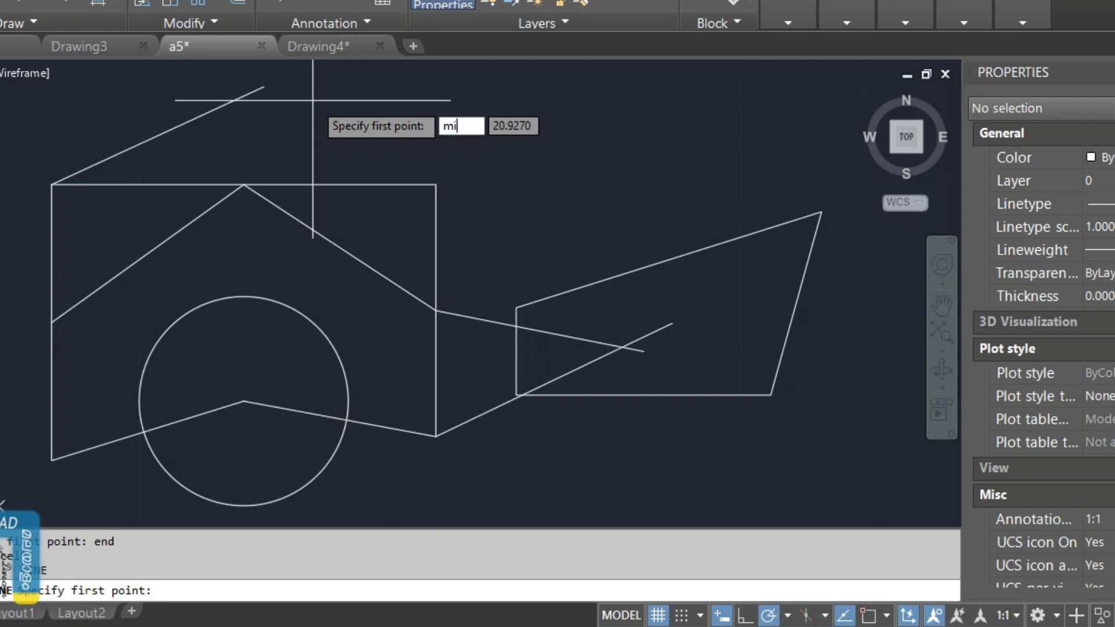
pyautogui.write('mid')
pyautogui.press('Return')
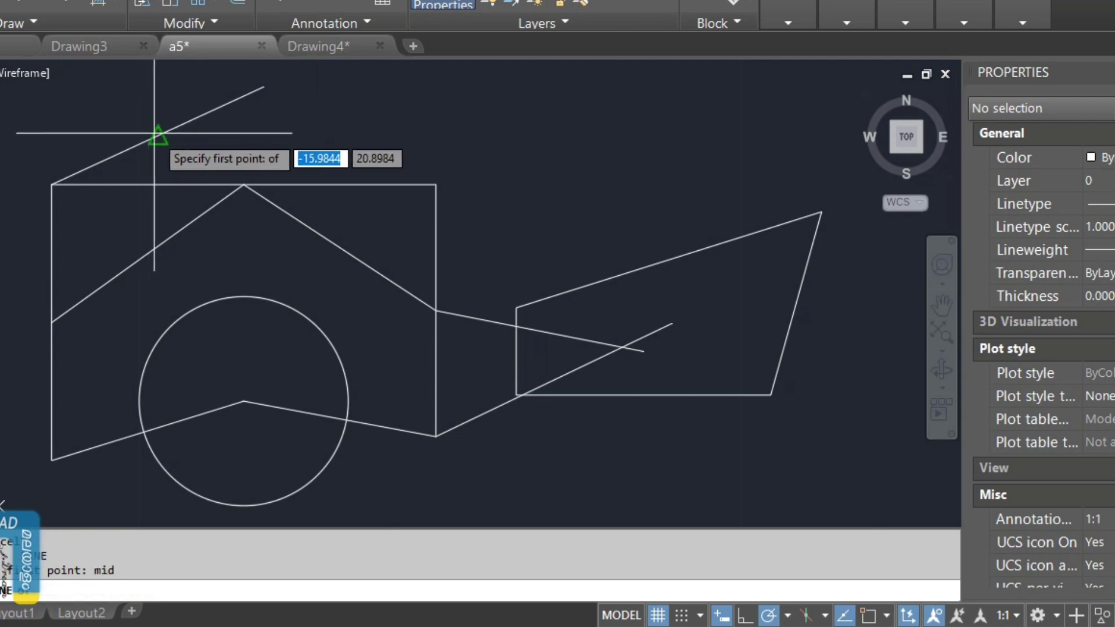
pyautogui.click(158, 135)
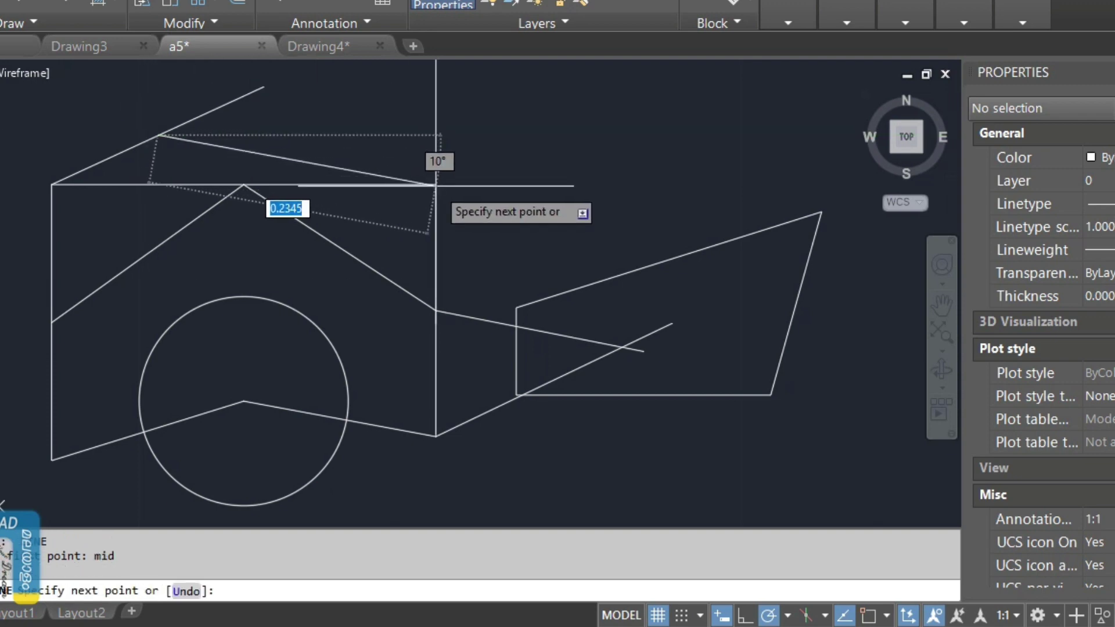
pyautogui.write('end')
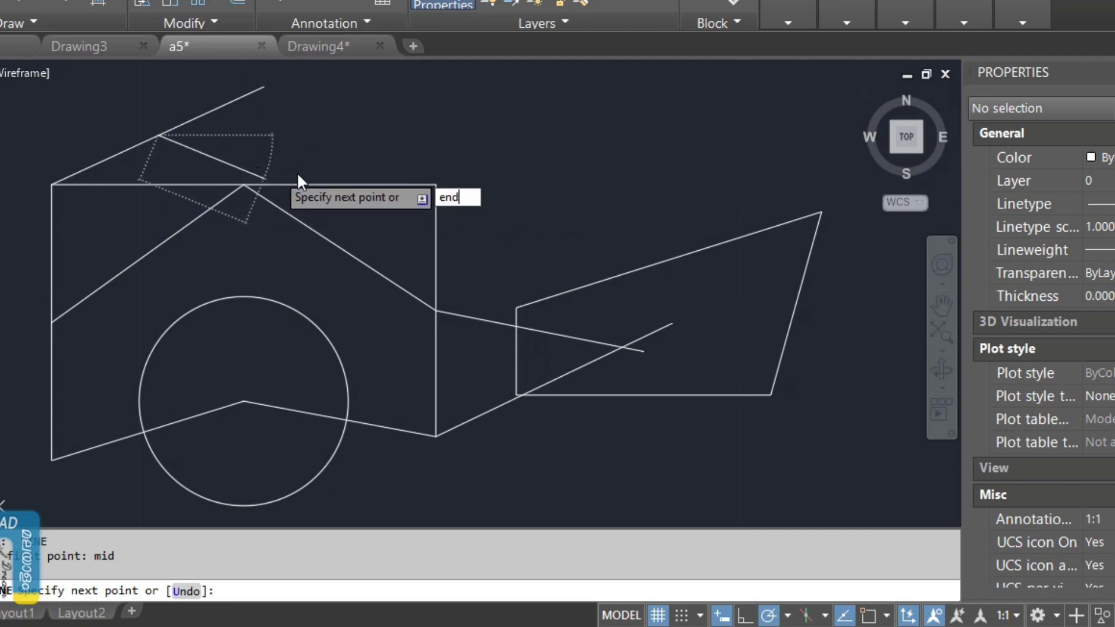
pyautogui.press('Return')
pyautogui.click(434, 184)
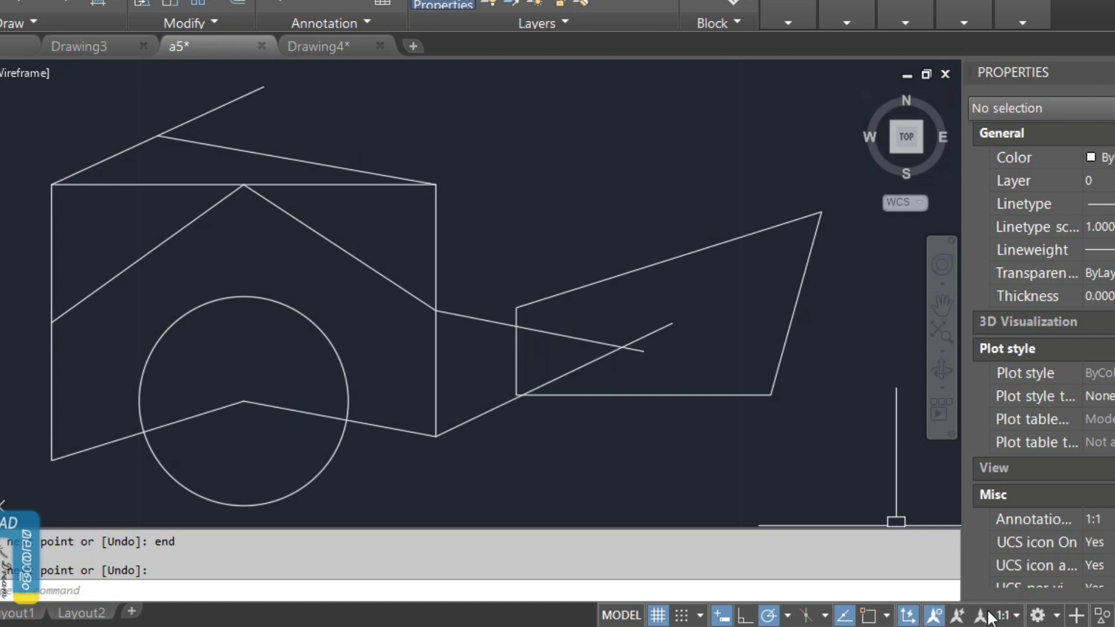
# - Re-enable OSNAP and drop a short line from the slanted line's midpoint to below the quadrilateral
pyautogui.click(868, 616)
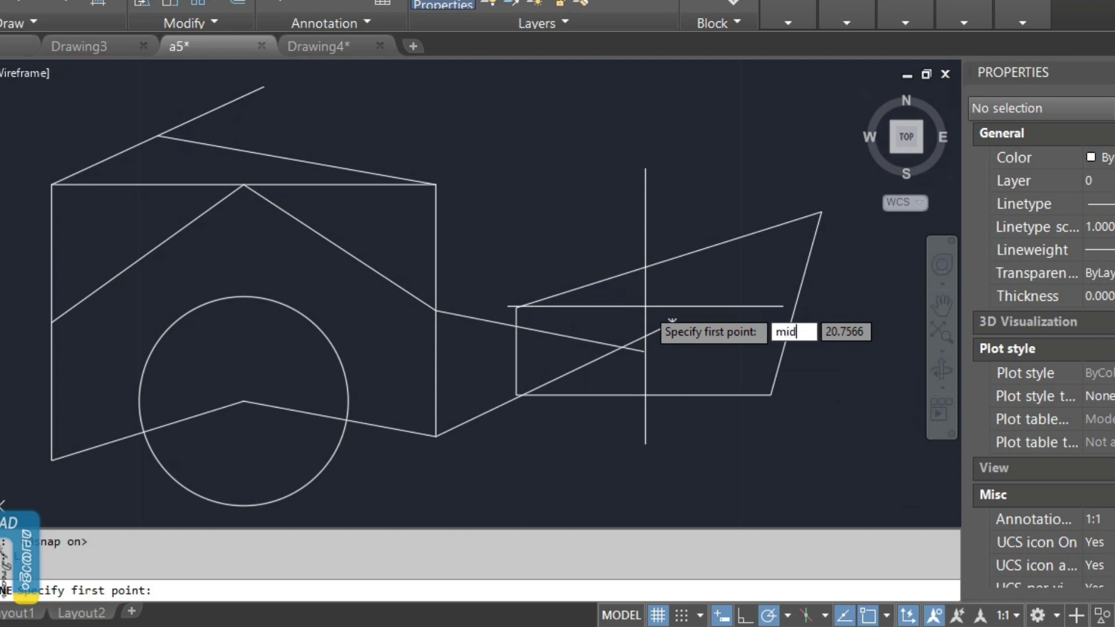
pyautogui.press('Return')
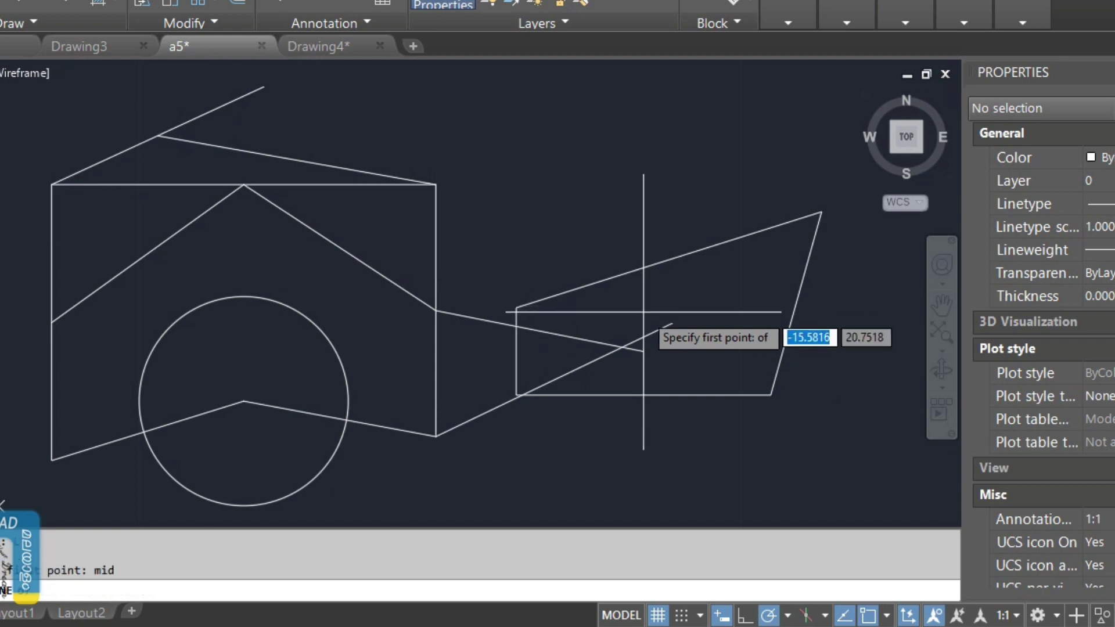
pyautogui.click(636, 340)
pyautogui.click(540, 469)
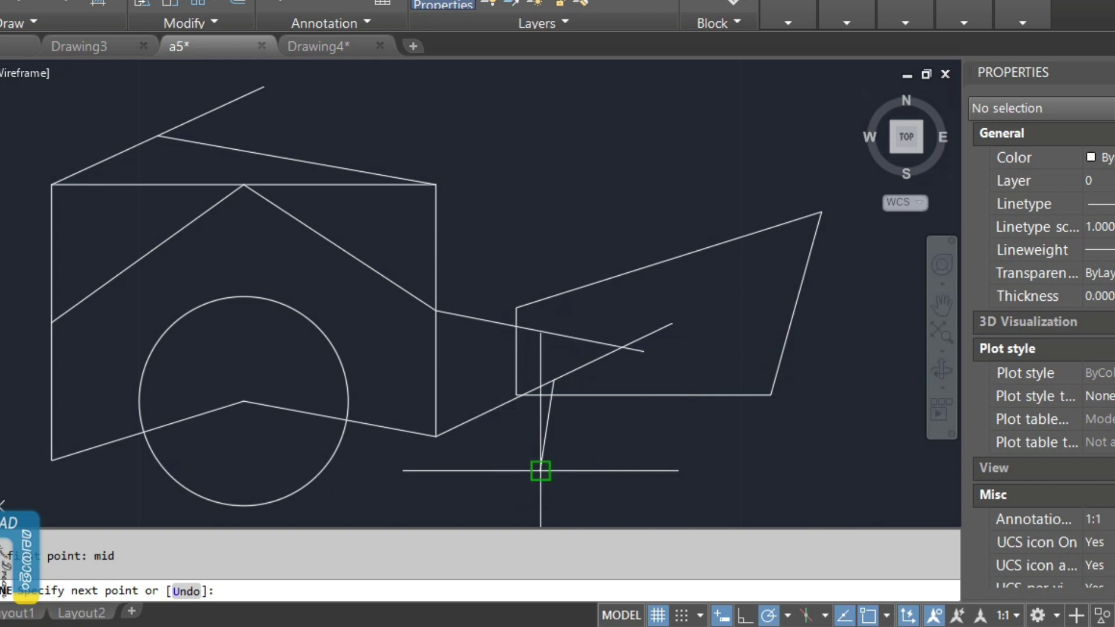
pyautogui.press('Return')
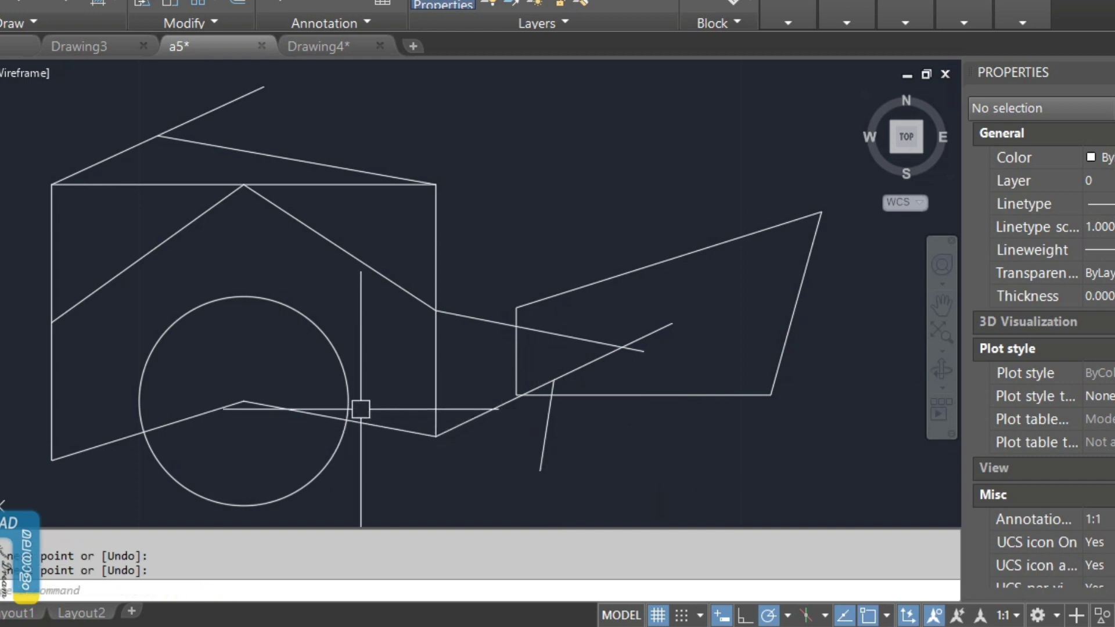
pyautogui.write('l')
pyautogui.press('Return')
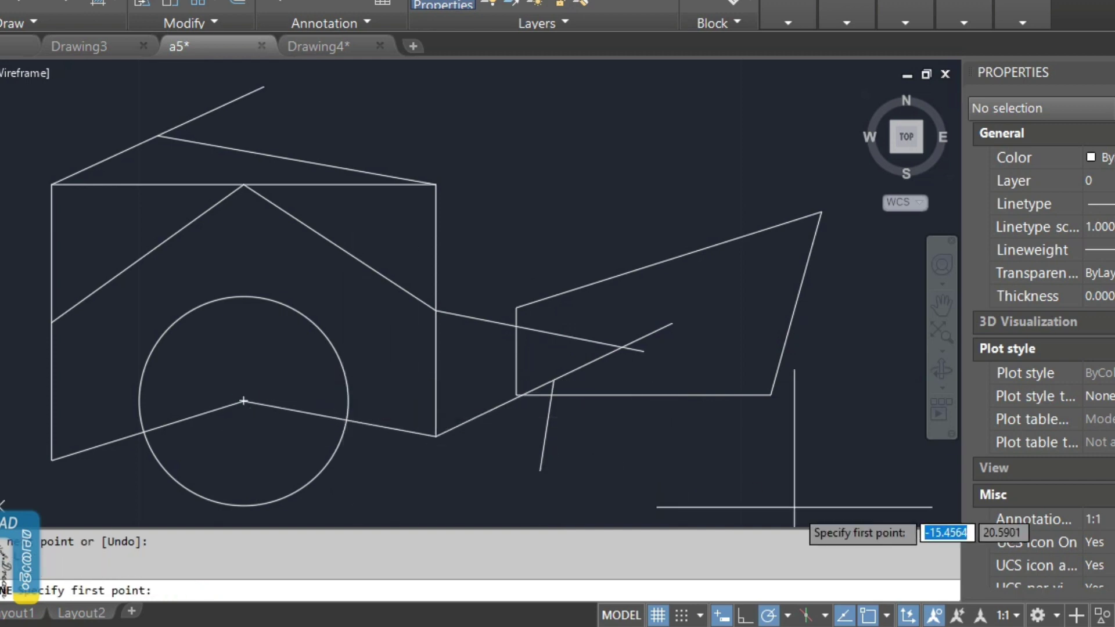
# - Draw a line from the circle's centre down to its lower edge using the CEN snap
pyautogui.click(887, 616)
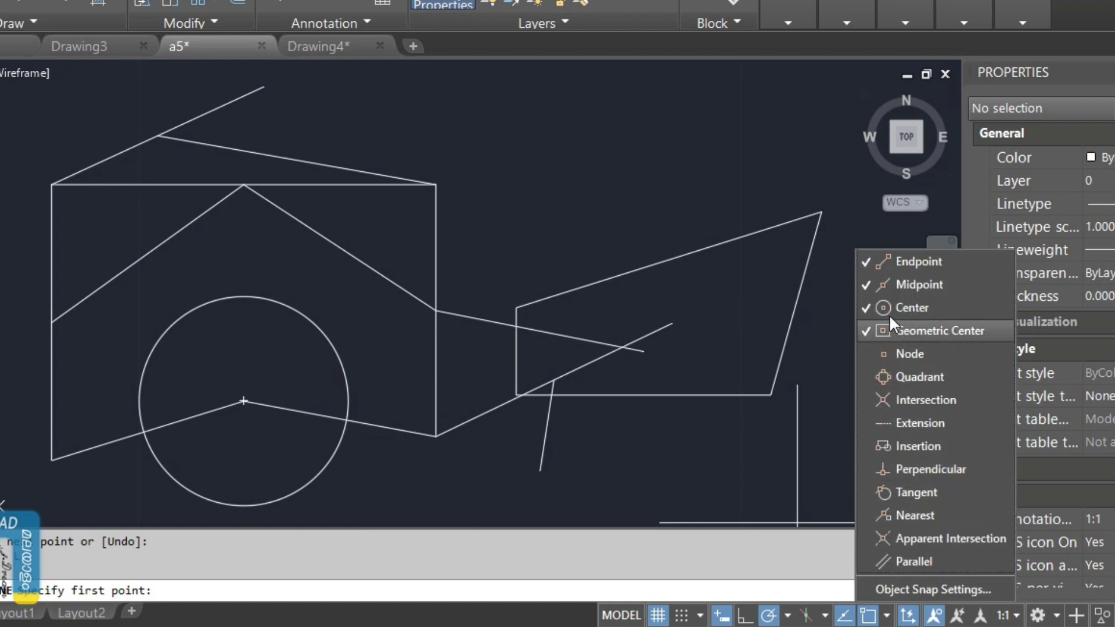
pyautogui.press('Escape')
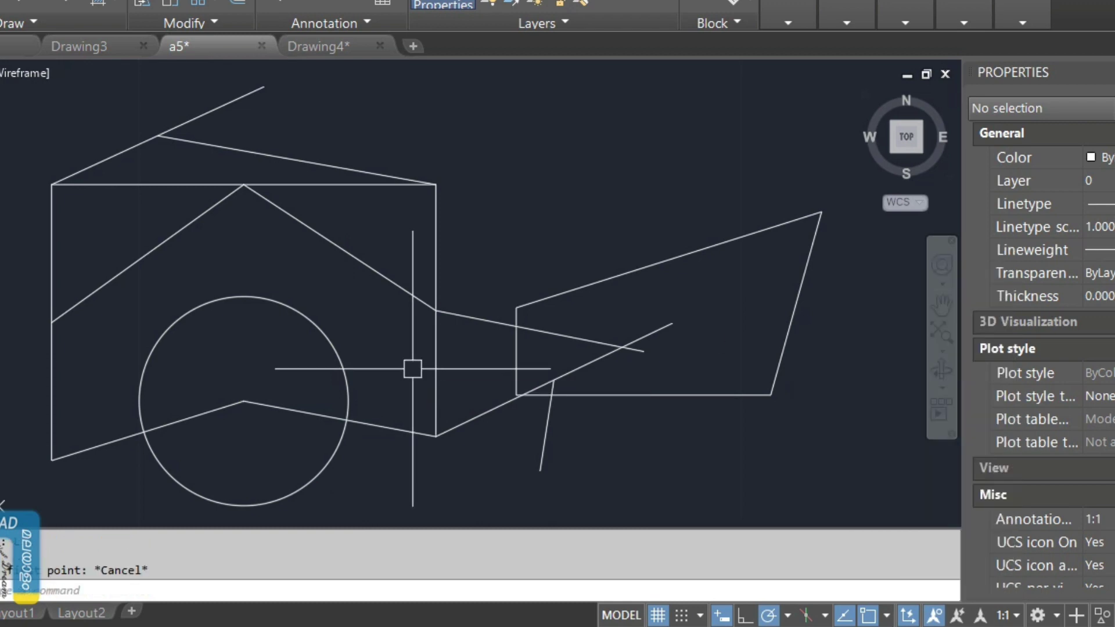
pyautogui.press('Return')
pyautogui.write('cen')
pyautogui.press('Return')
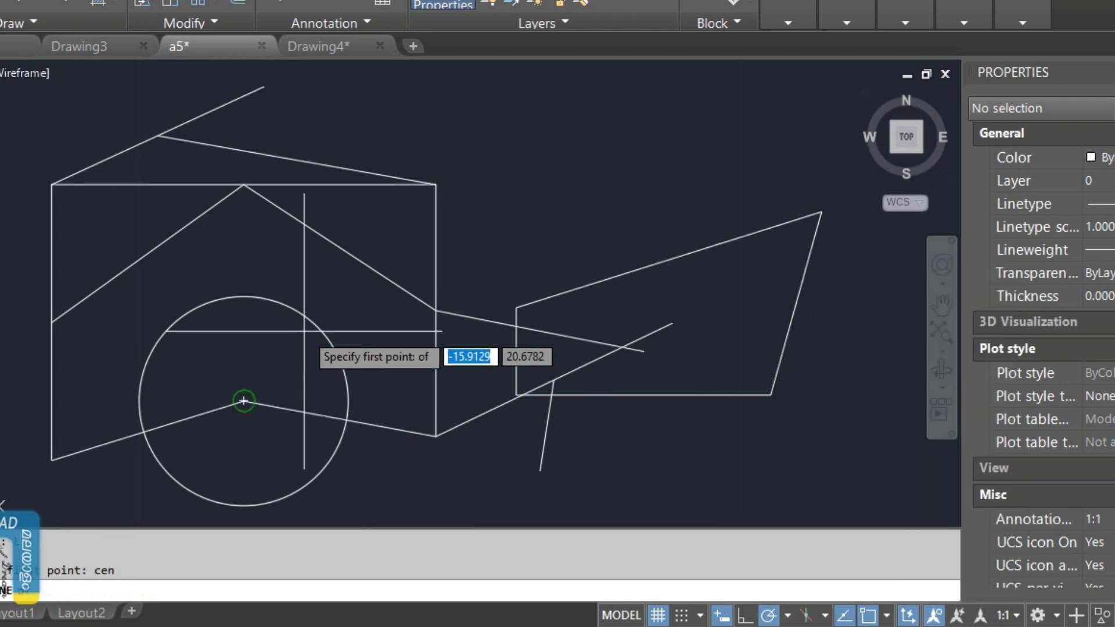
pyautogui.press('Escape')
pyautogui.press('Return')
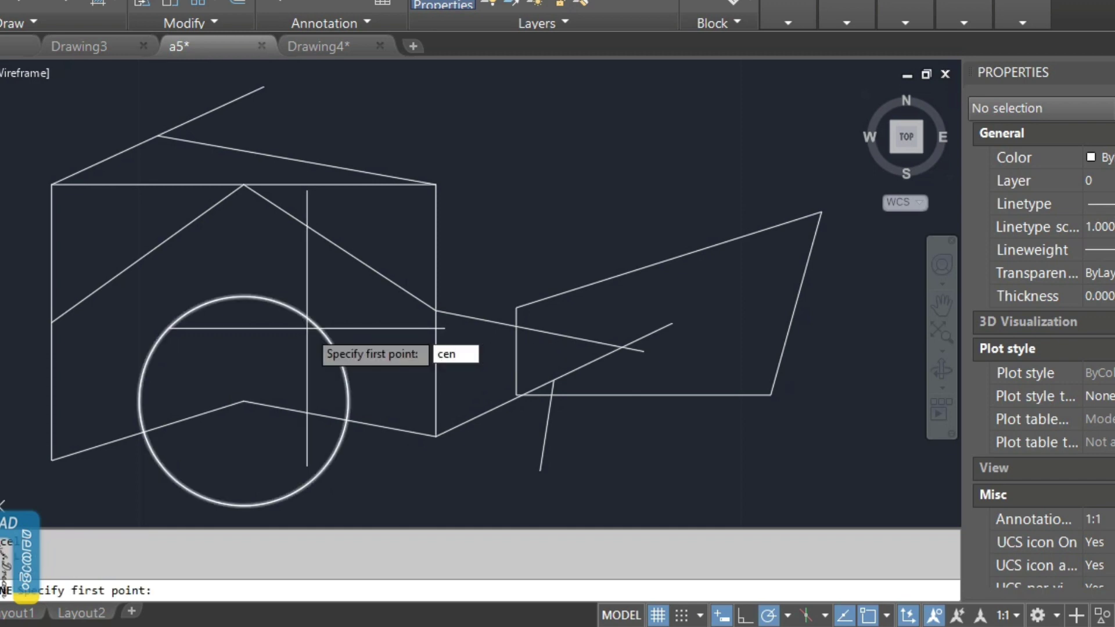
pyautogui.press('Return')
pyautogui.click(244, 399)
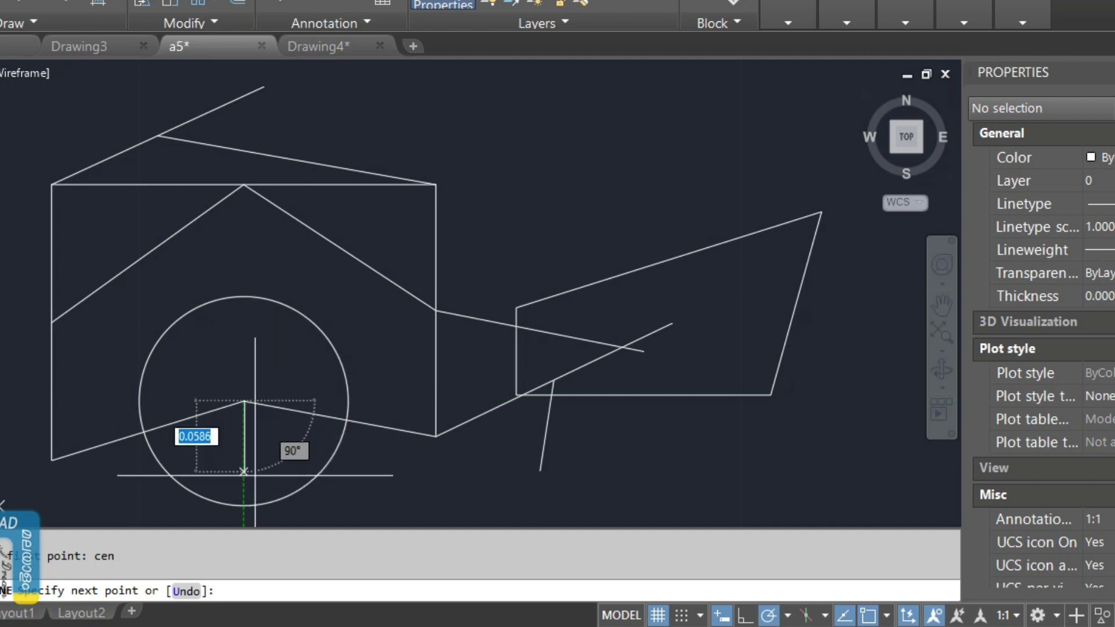
pyautogui.click(281, 492)
pyautogui.press('Return')
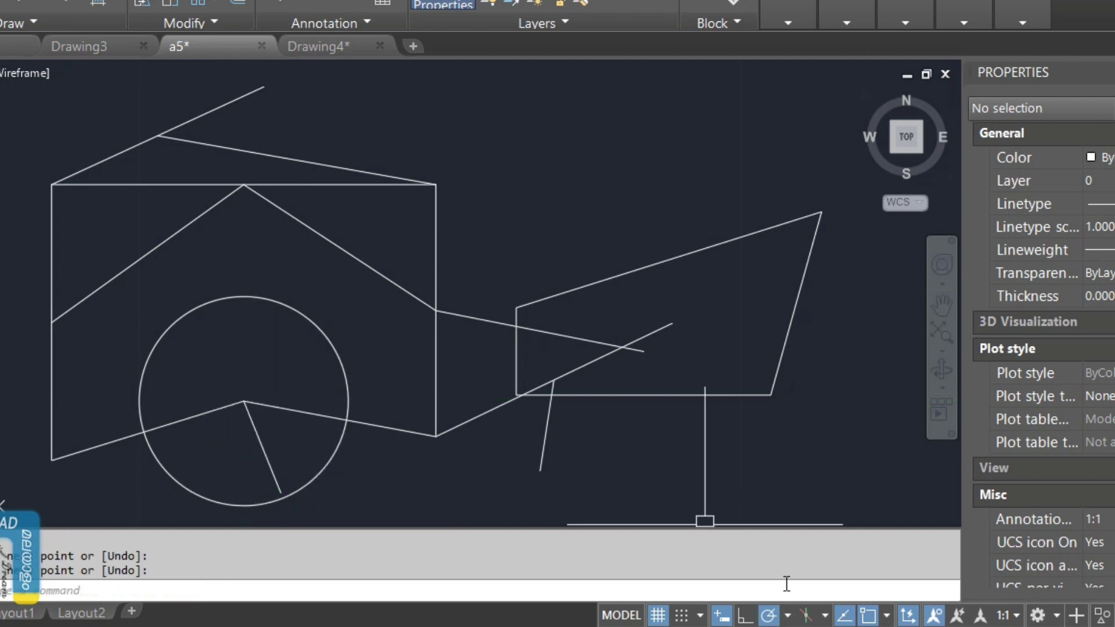
# - Check Center in the Object Snap mode list
pyautogui.click(887, 617)
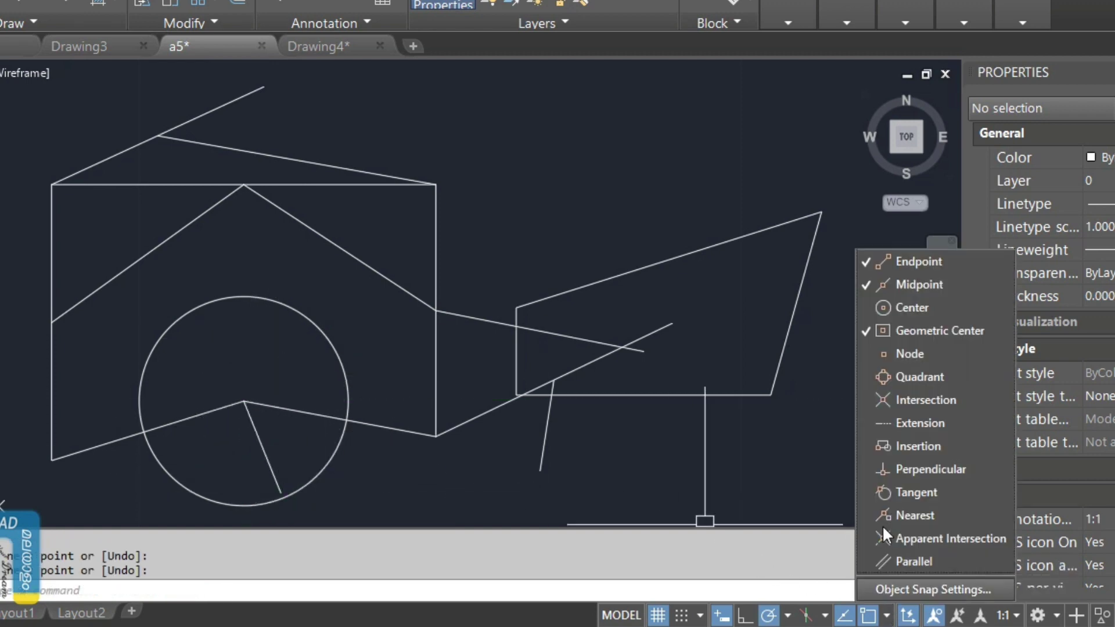
pyautogui.click(900, 307)
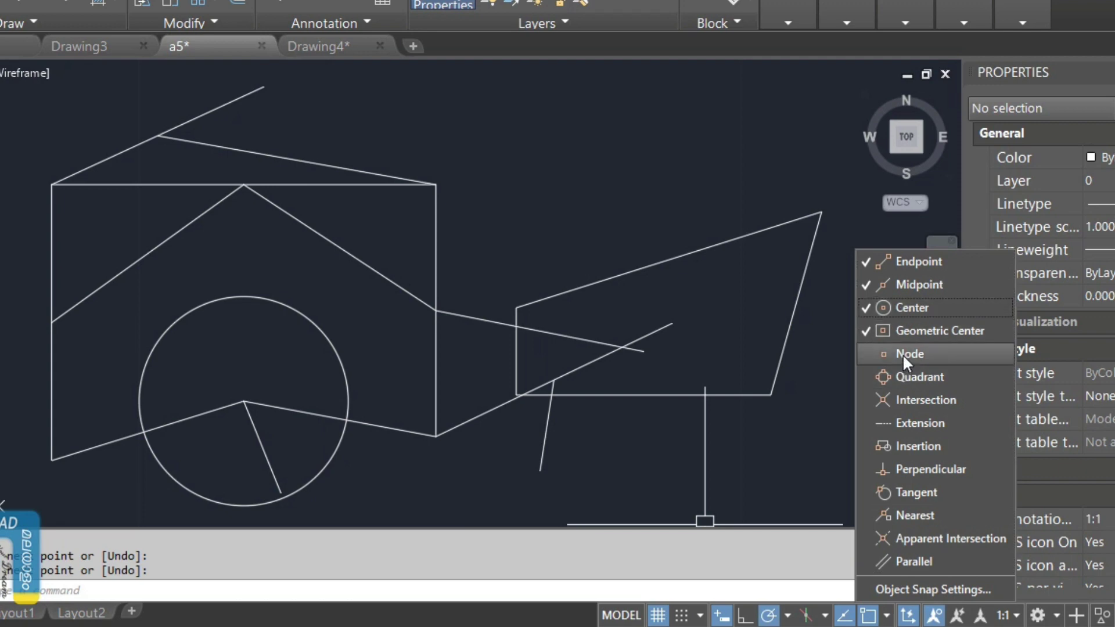
pyautogui.click(580, 229)
# - Draw a horizontal line in the empty area above the sketch
pyautogui.moveTo(664, 269)
pyautogui.mouseDown(button='middle')
pyautogui.moveTo(424, 323)
pyautogui.moveTo(378, 440)
pyautogui.mouseUp(button='middle')
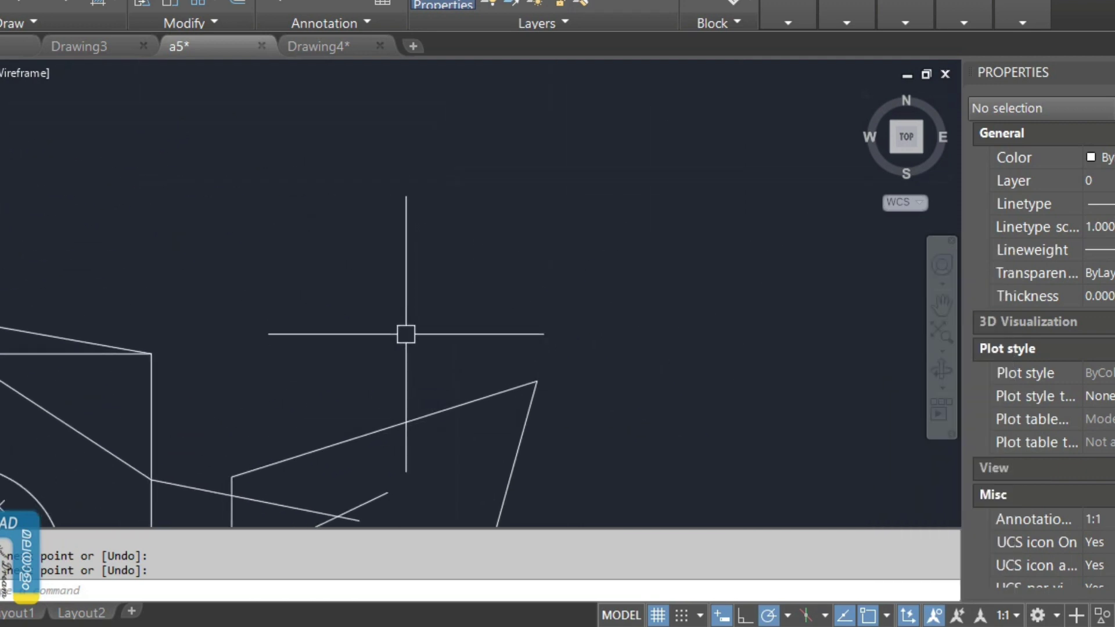
pyautogui.press('Return')
pyautogui.click(221, 196)
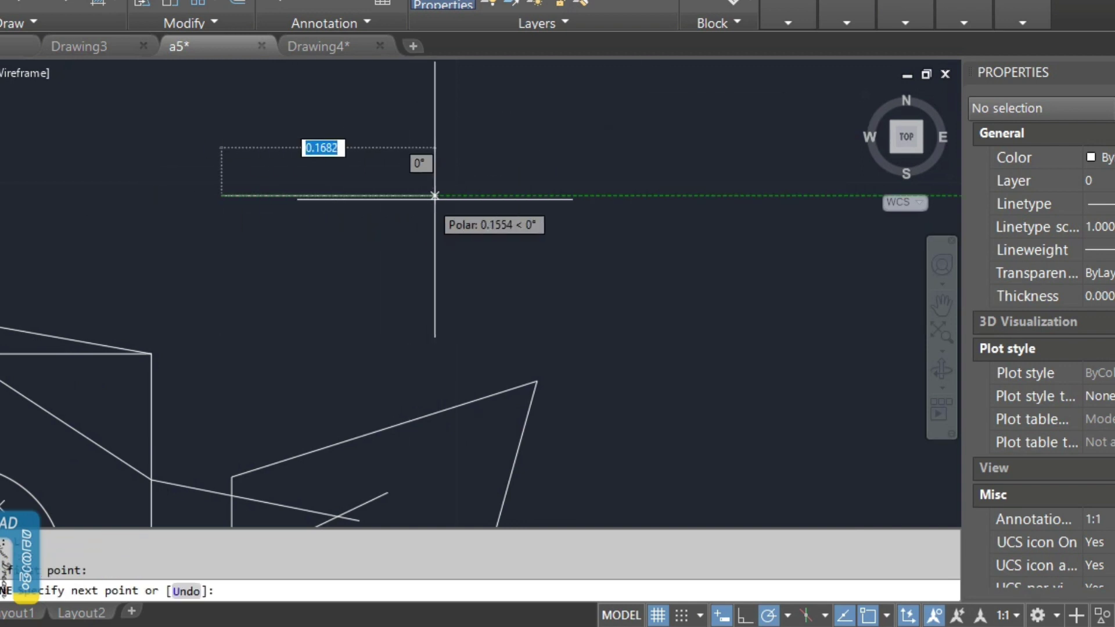
pyautogui.click(538, 195)
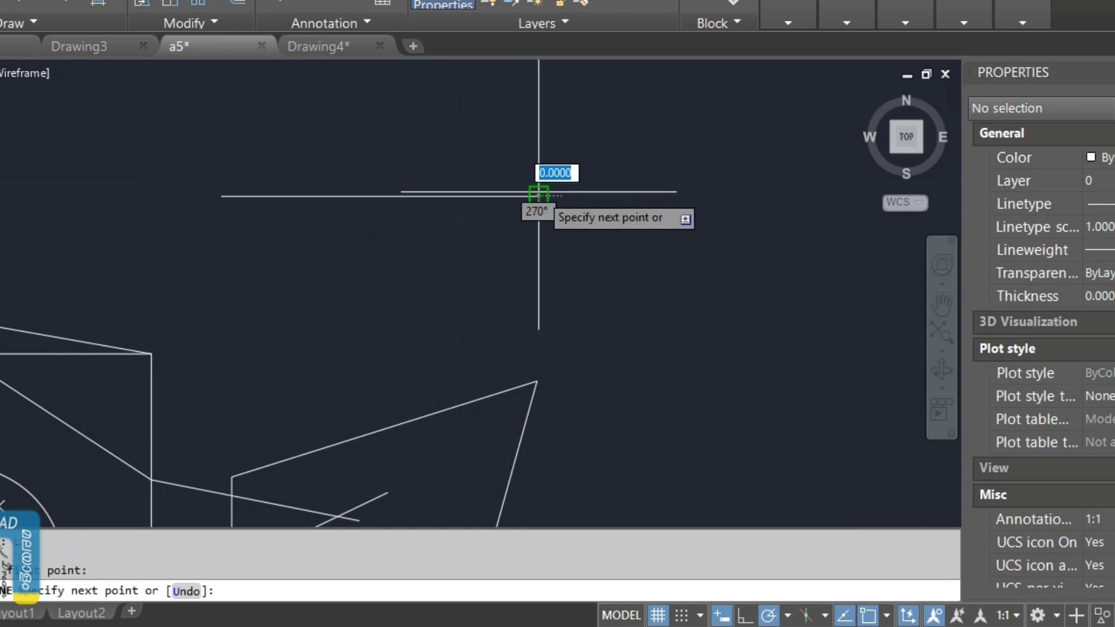
pyautogui.press('Return')
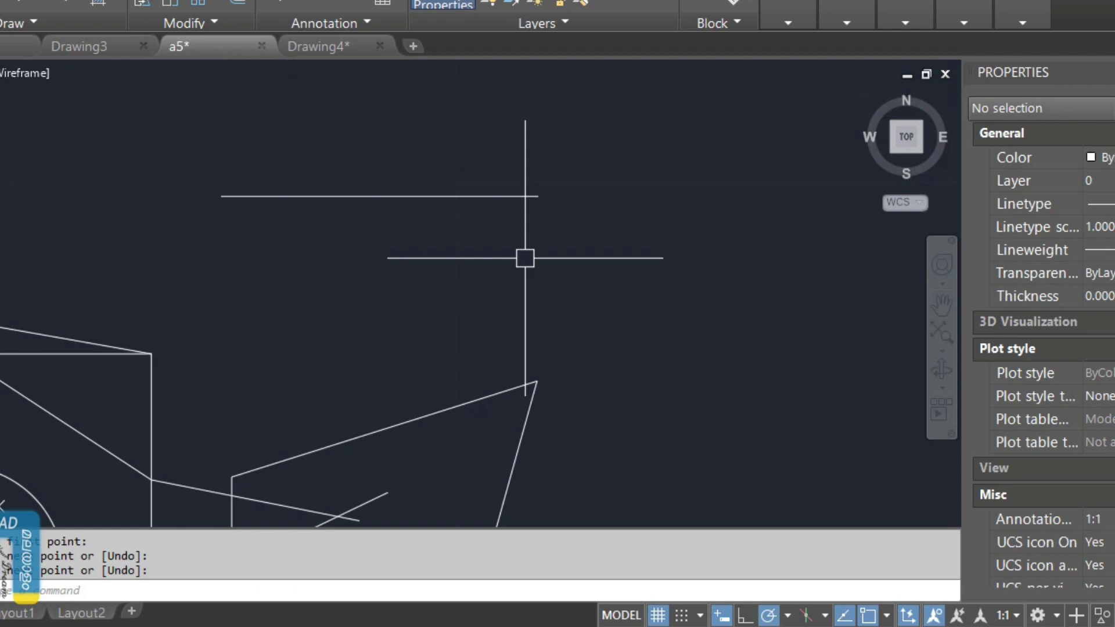
# - Divide the new horizontal line into 5 equal segments with DIV
pyautogui.write('div')
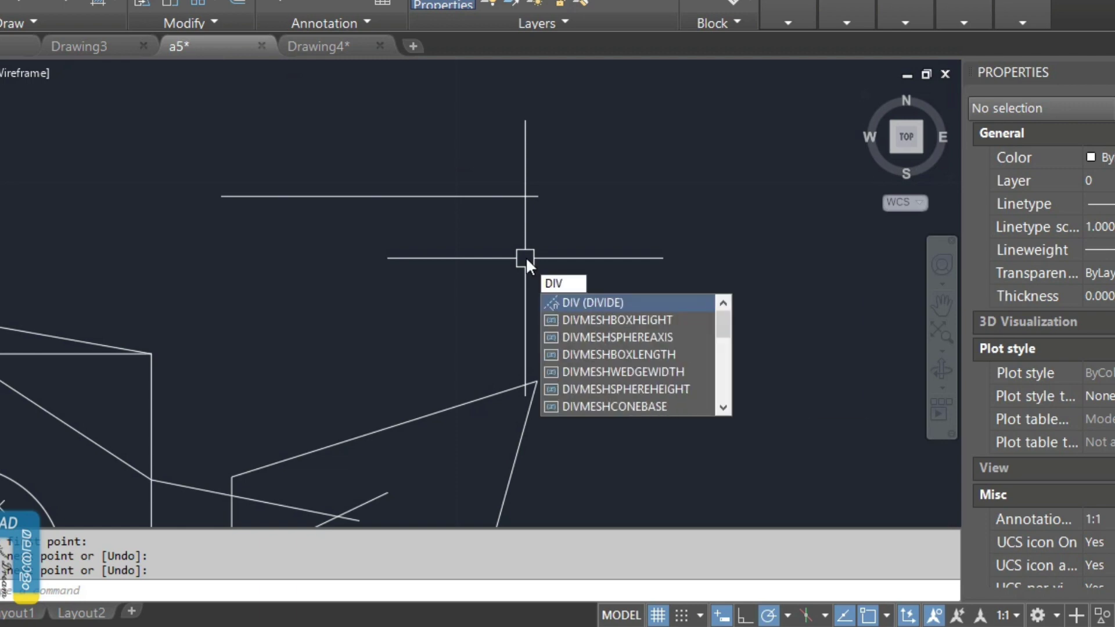
pyautogui.press('Return')
pyautogui.click(428, 196)
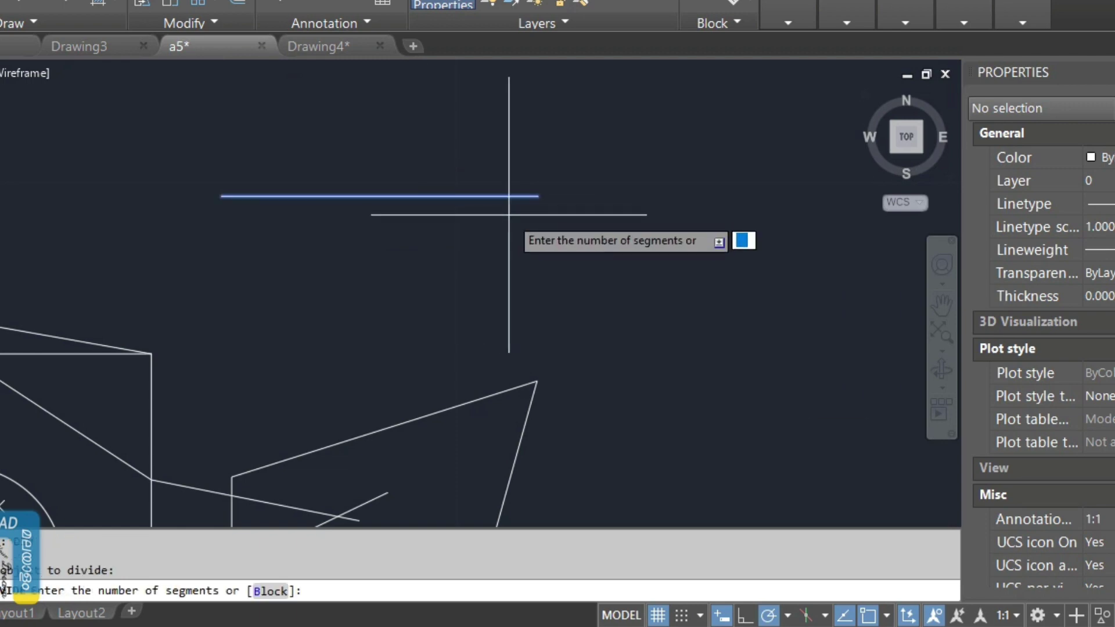
pyautogui.write('5')
pyautogui.press('Return')
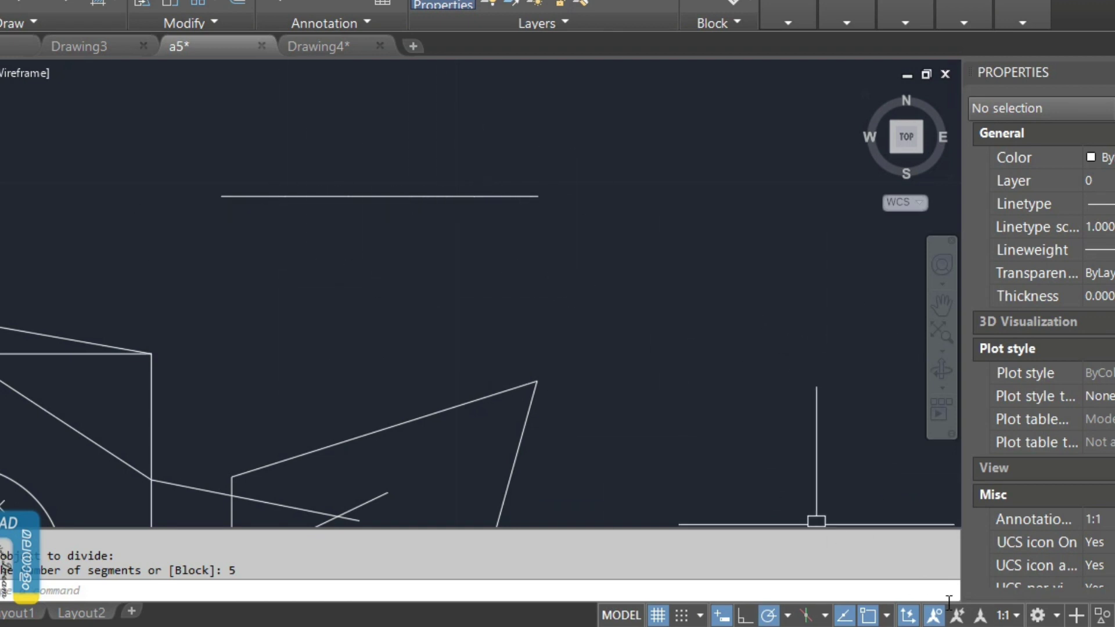
# - Turn on Node snapping and draw a zigzag of V-shaped teeth between the division points
pyautogui.click(888, 617)
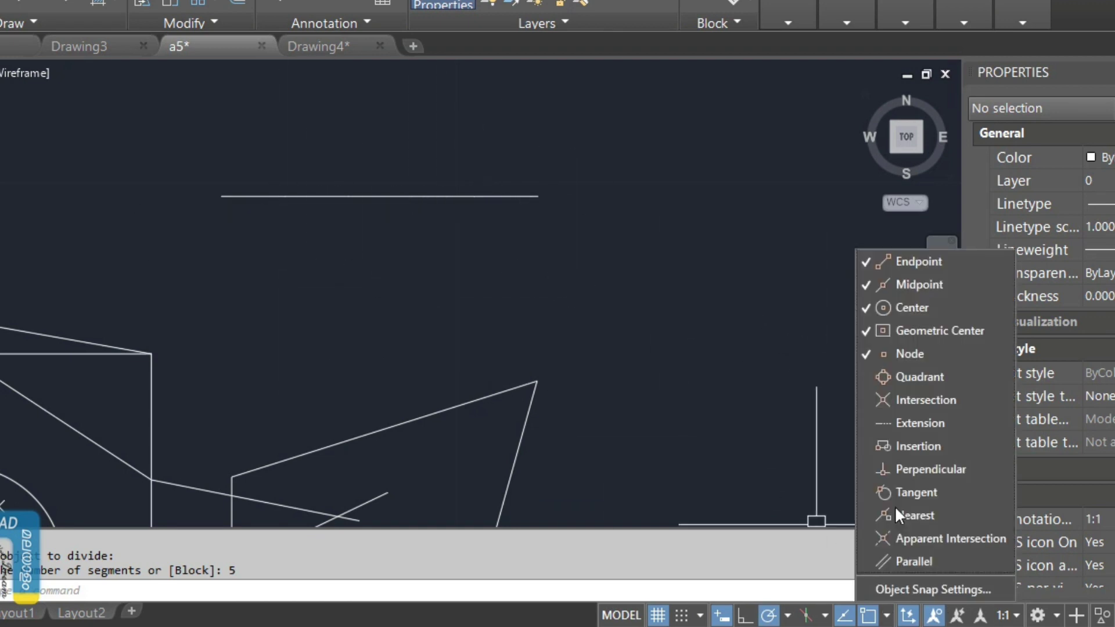
pyautogui.click(898, 362)
pyautogui.write('l')
pyautogui.press('Return')
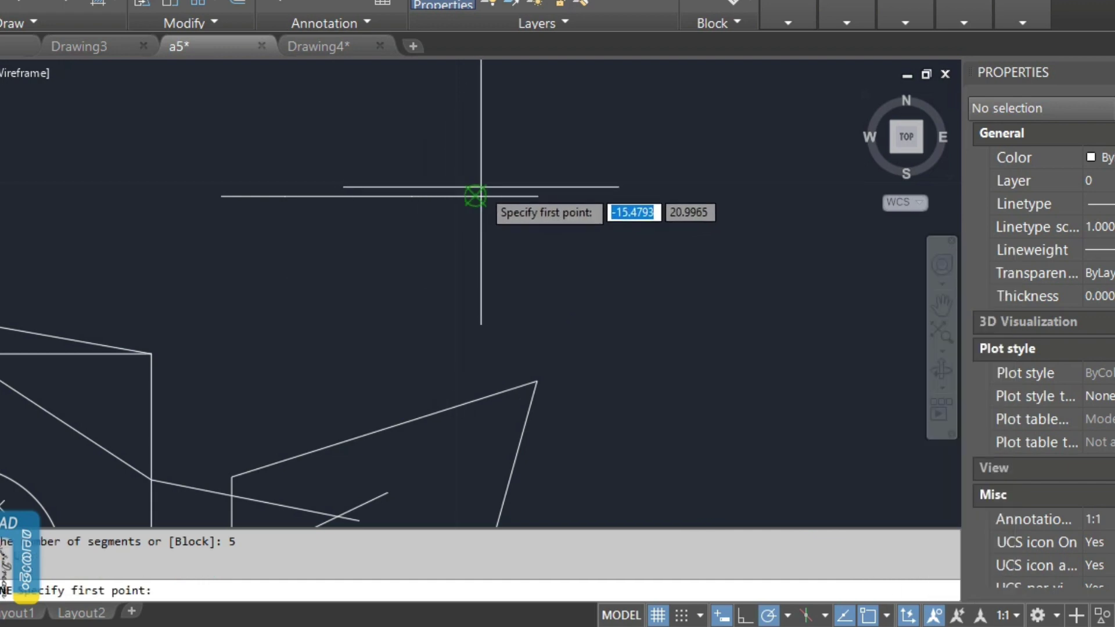
pyautogui.click(475, 196)
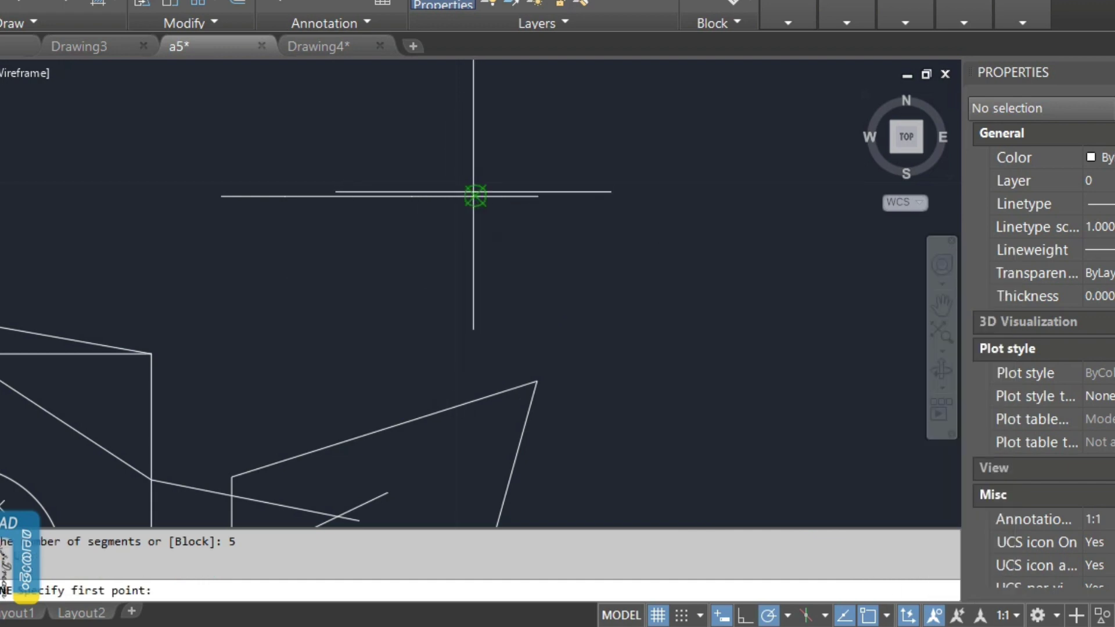
pyautogui.click(442, 276)
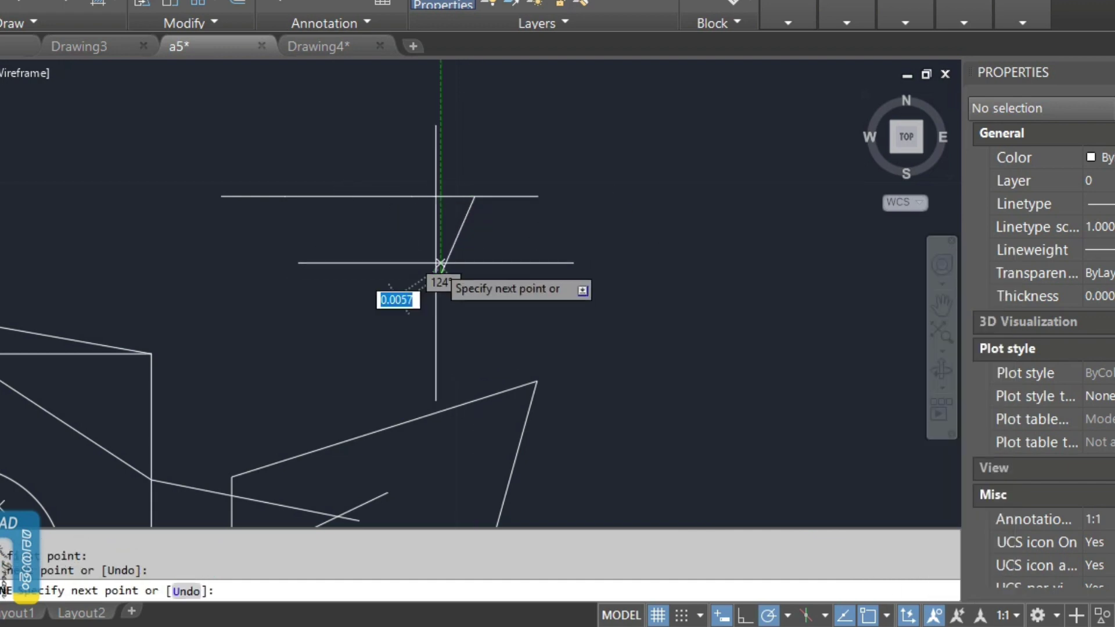
pyautogui.click(411, 198)
pyautogui.click(351, 268)
pyautogui.click(348, 196)
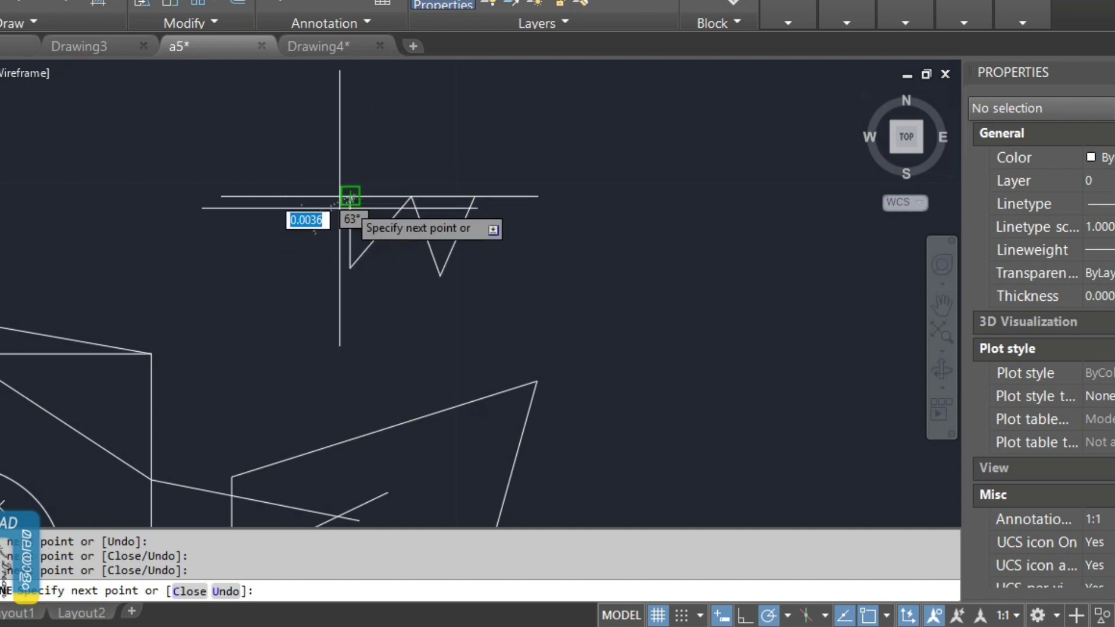
pyautogui.click(299, 254)
pyautogui.click(284, 196)
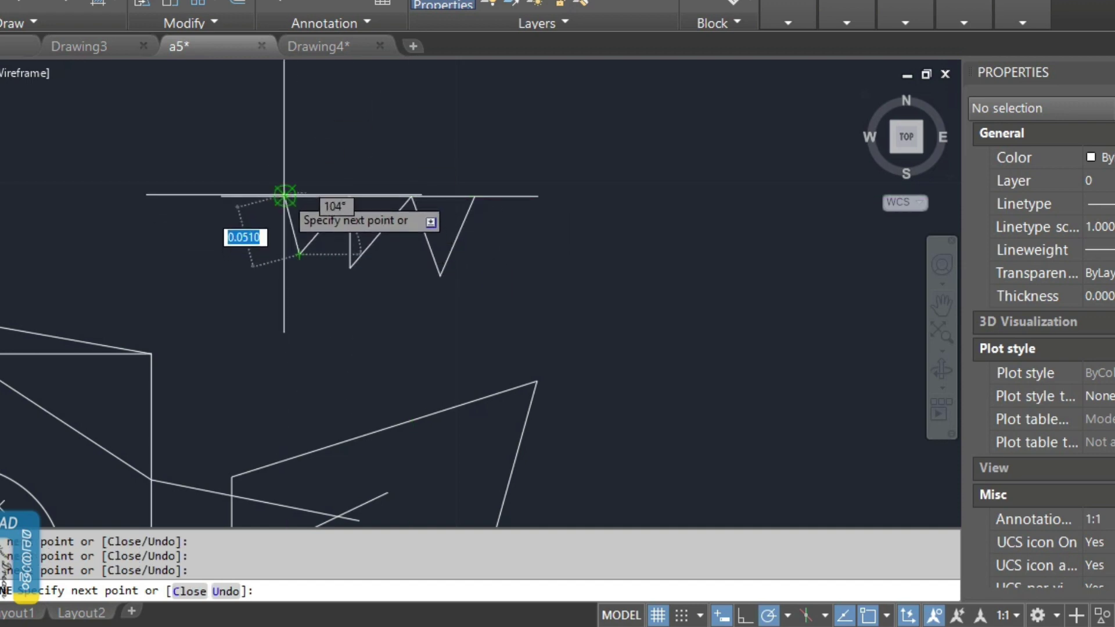
pyautogui.press('Return')
# - Window-select the horizontal line and its division points, then clear the selection
pyautogui.click(318, 199)
pyautogui.click(269, 193)
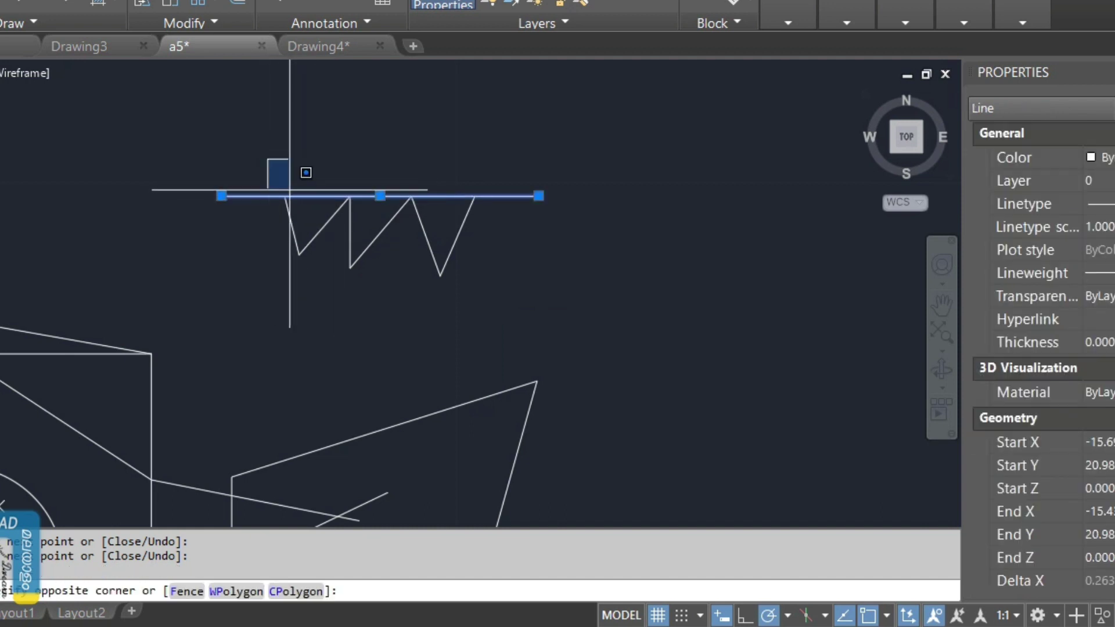
pyautogui.click(478, 216)
pyautogui.press('Escape')
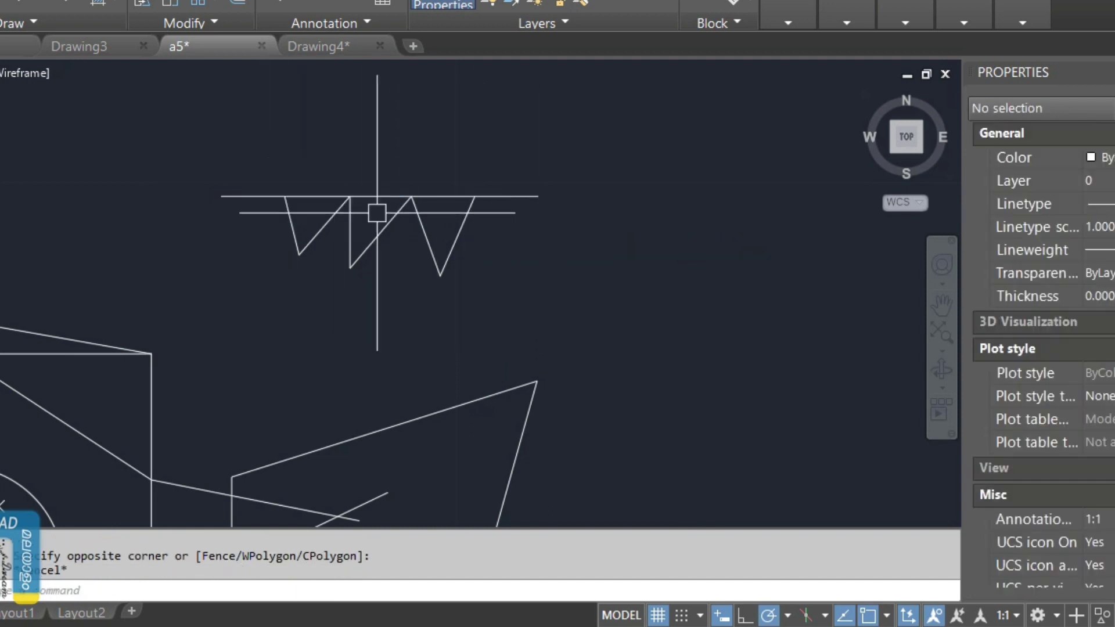
pyautogui.click(232, 172)
pyautogui.click(411, 210)
pyautogui.press('Escape')
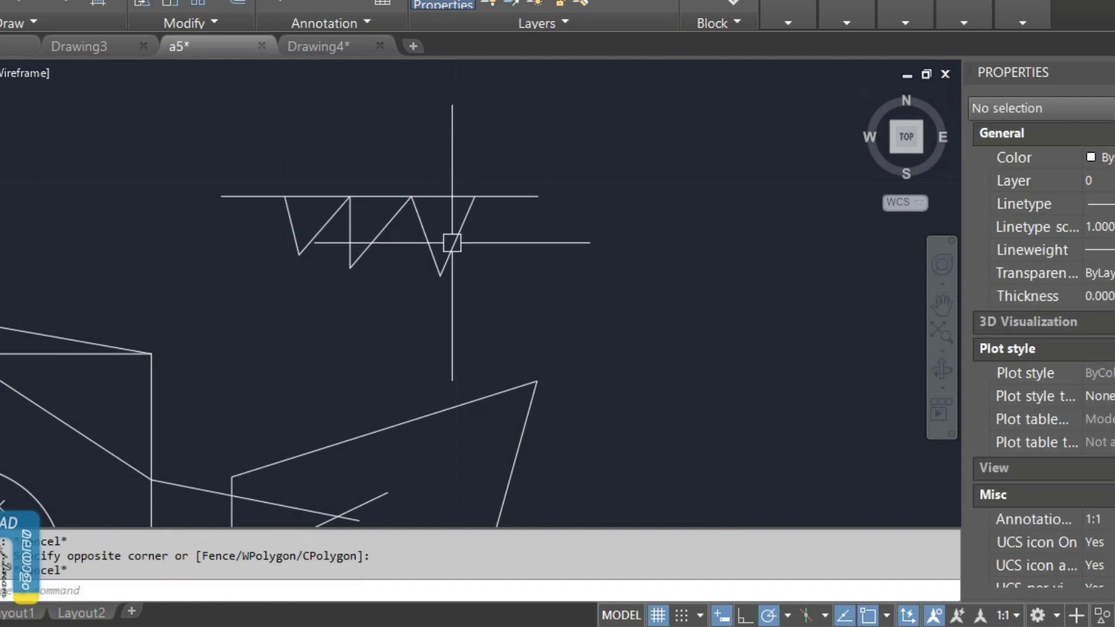
# - Start and cancel the POINT and LINE commands
pyautogui.write('po')
pyautogui.press('Return')
pyautogui.press('Escape')
pyautogui.press('Return')
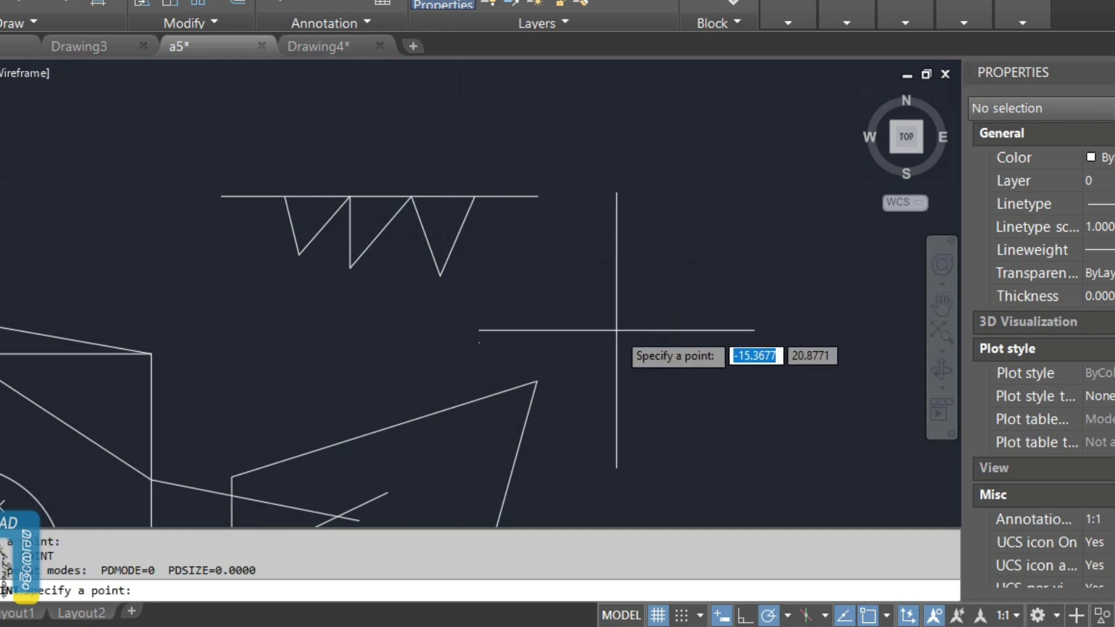
pyautogui.press('Escape')
pyautogui.press('Return')
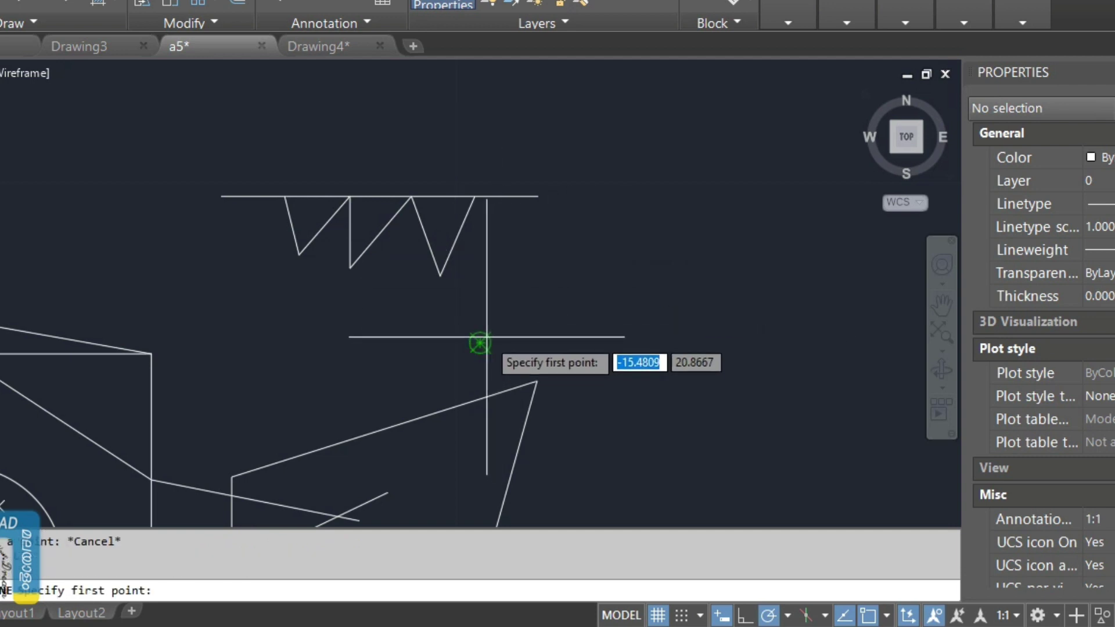
pyautogui.press('Escape')
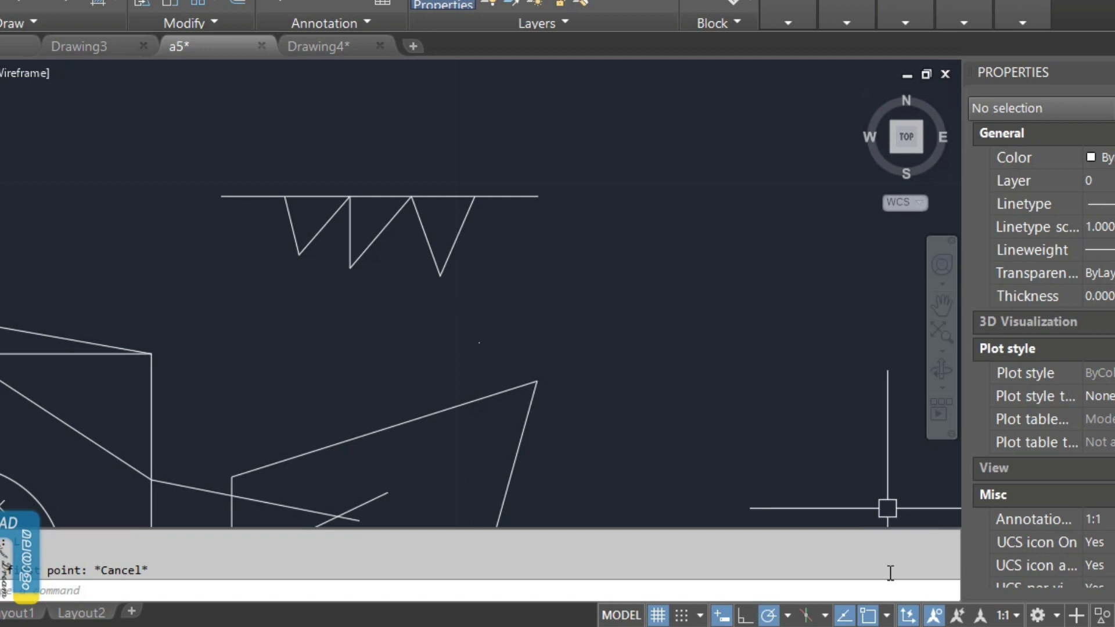
# - Turn Insertion snapping off and Quadrant snapping on, with the box and circle back in view
pyautogui.click(886, 616)
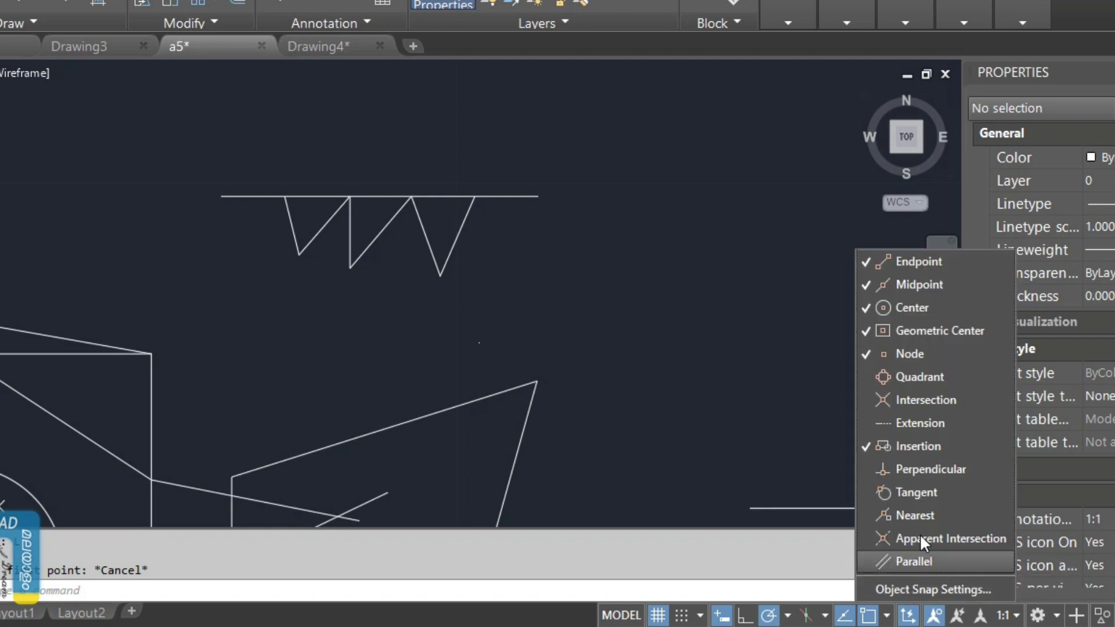
pyautogui.click(874, 448)
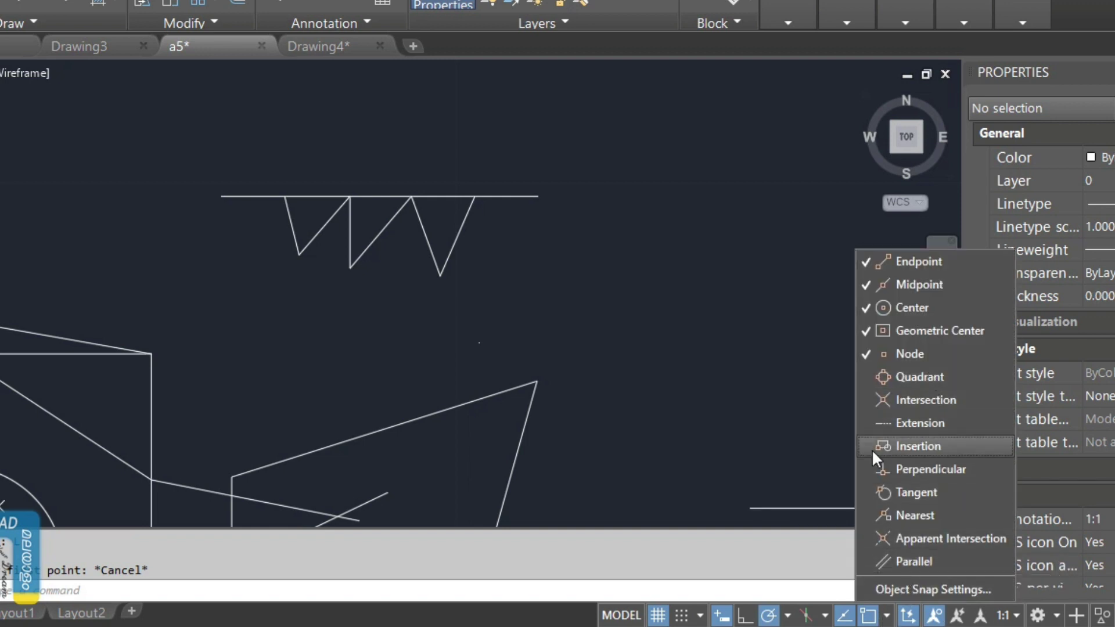
pyautogui.click(909, 374)
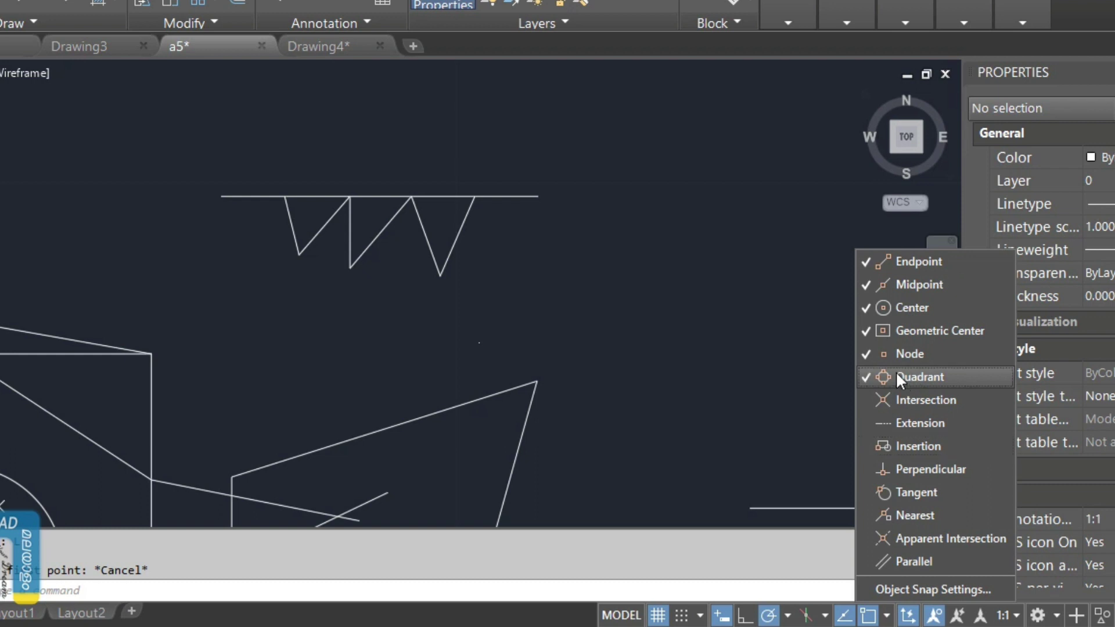
pyautogui.moveTo(607, 334)
pyautogui.mouseDown(button='middle')
pyautogui.moveTo(552, 316)
pyautogui.moveTo(749, 187)
pyautogui.mouseUp(button='middle')
pyautogui.moveTo(413, 415); pyautogui.dragTo(518, 331, button='middle')
# - Draw lines from the circle's quadrants: bottom going right, top up to the V's peak, left going left
pyautogui.press('Return')
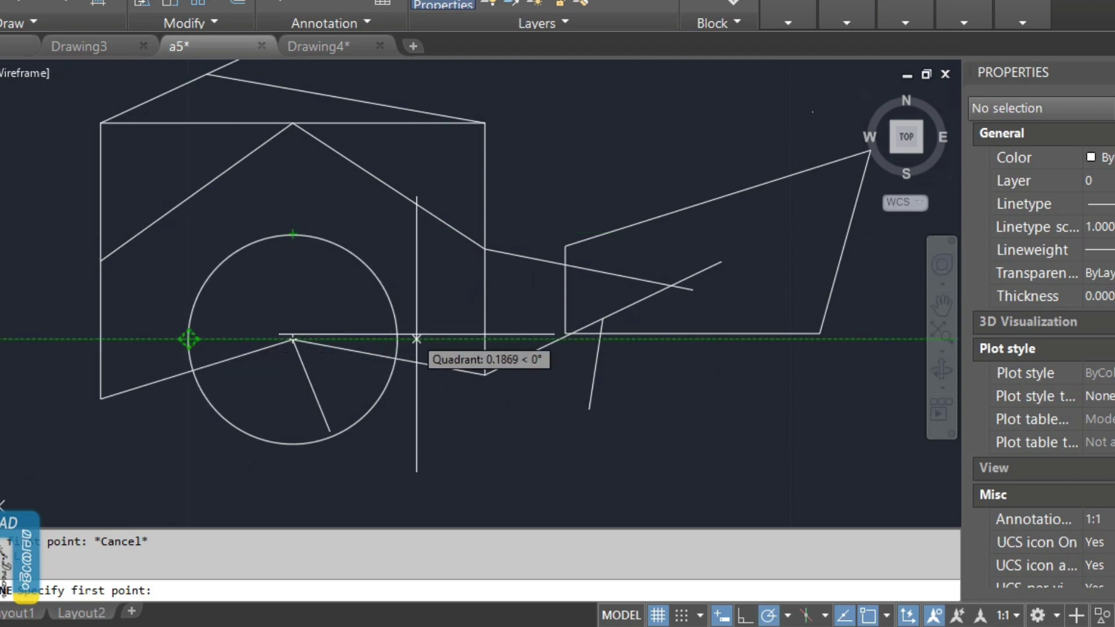
pyautogui.click(293, 445)
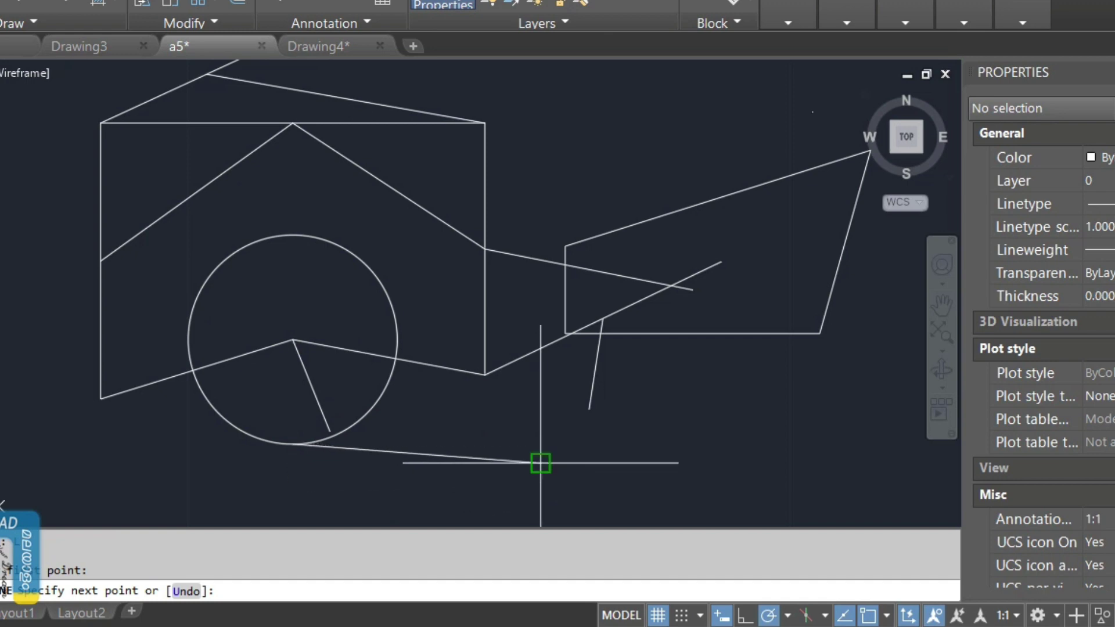
pyautogui.click(540, 463)
pyautogui.press('Return')
pyautogui.press('Return')
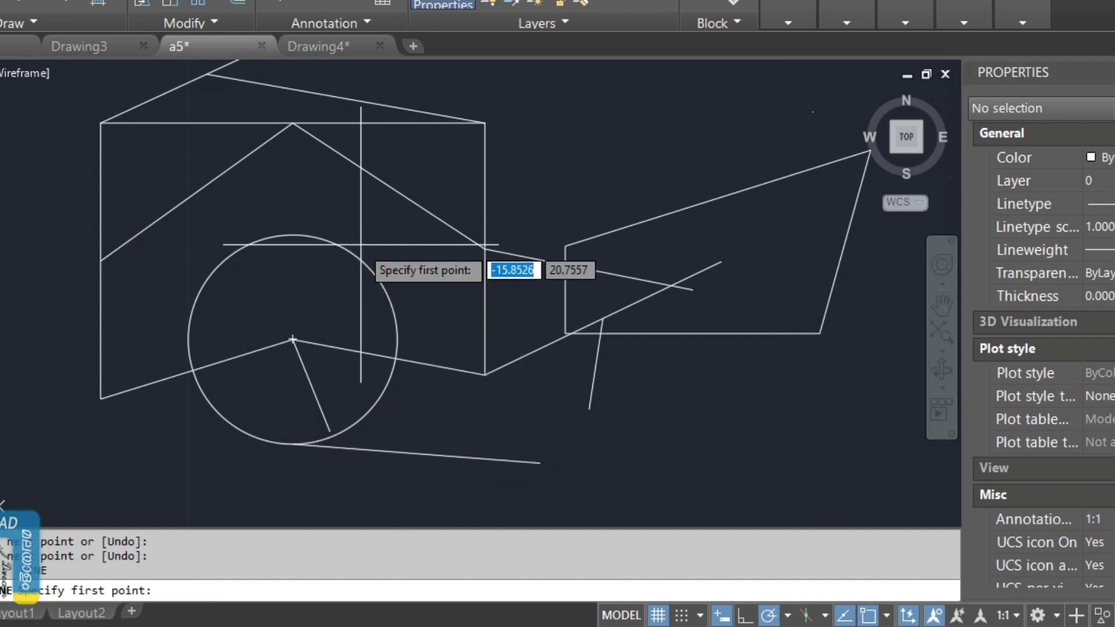
pyautogui.click(292, 235)
pyautogui.click(293, 123)
pyautogui.press('Return')
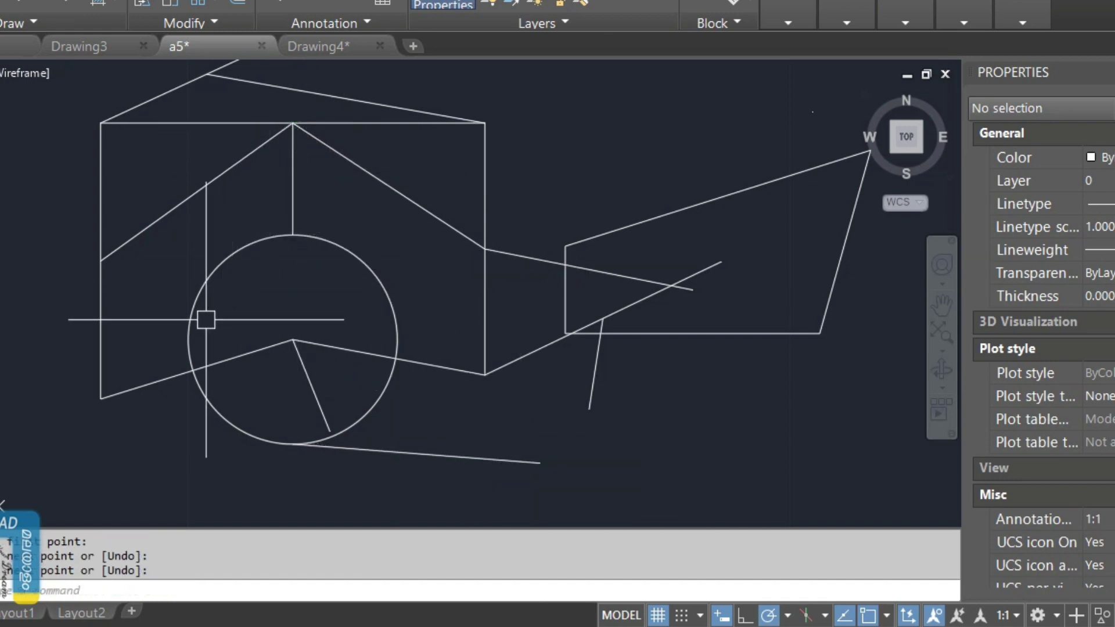
pyautogui.press('Return')
pyautogui.click(187, 340)
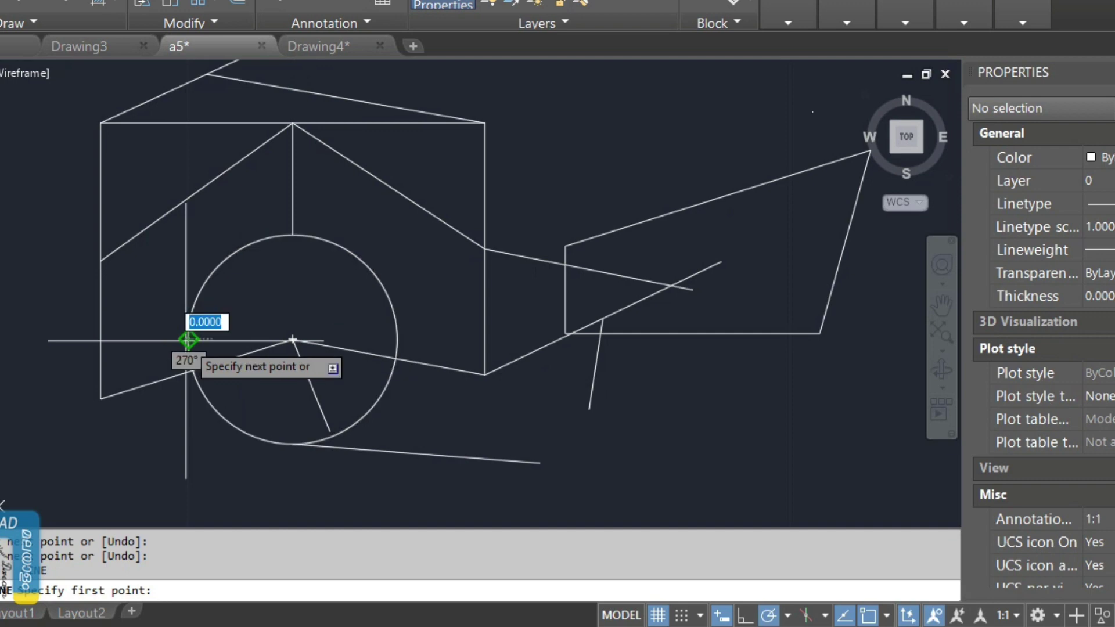
pyautogui.click(4, 339)
pyautogui.press('Return')
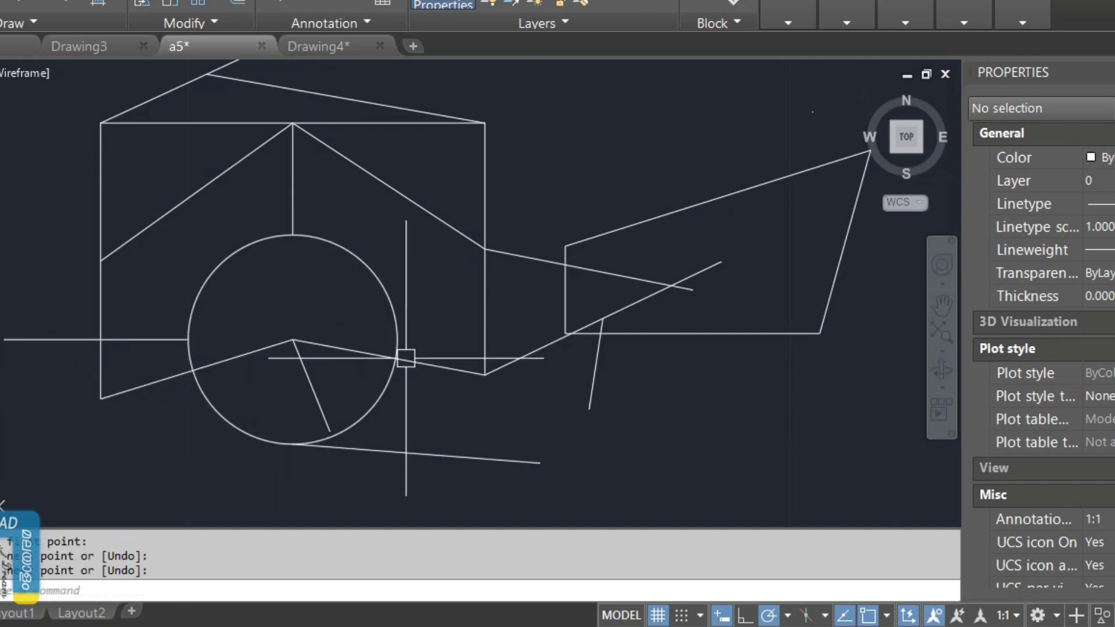
# - Enable Intersection snapping and draw a short line down from where the sloped lines cross
pyautogui.click(887, 616)
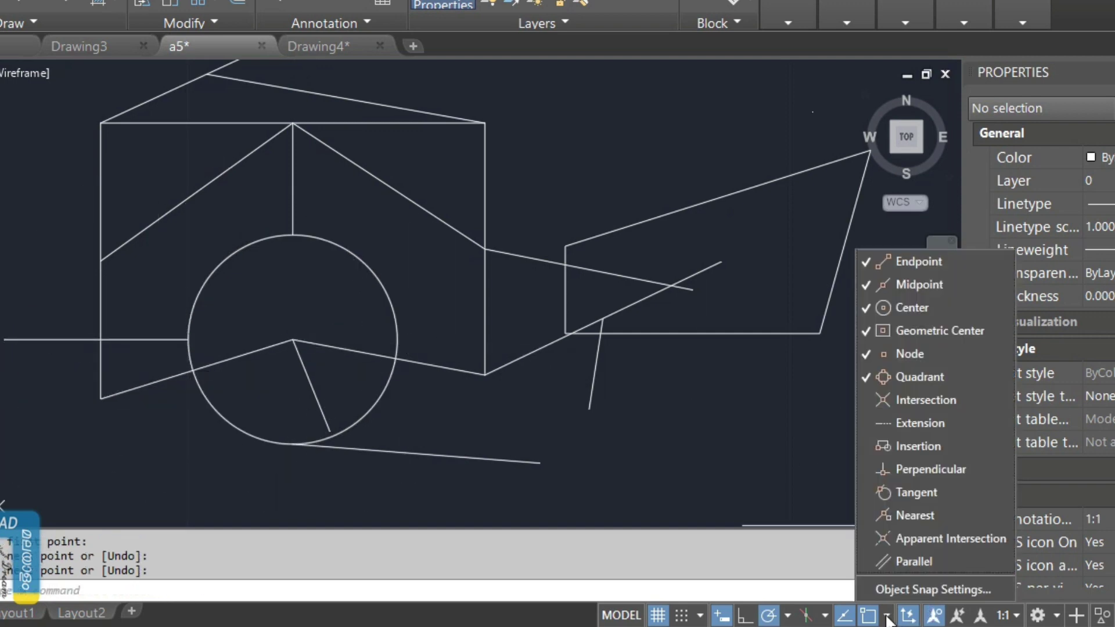
pyautogui.click(880, 406)
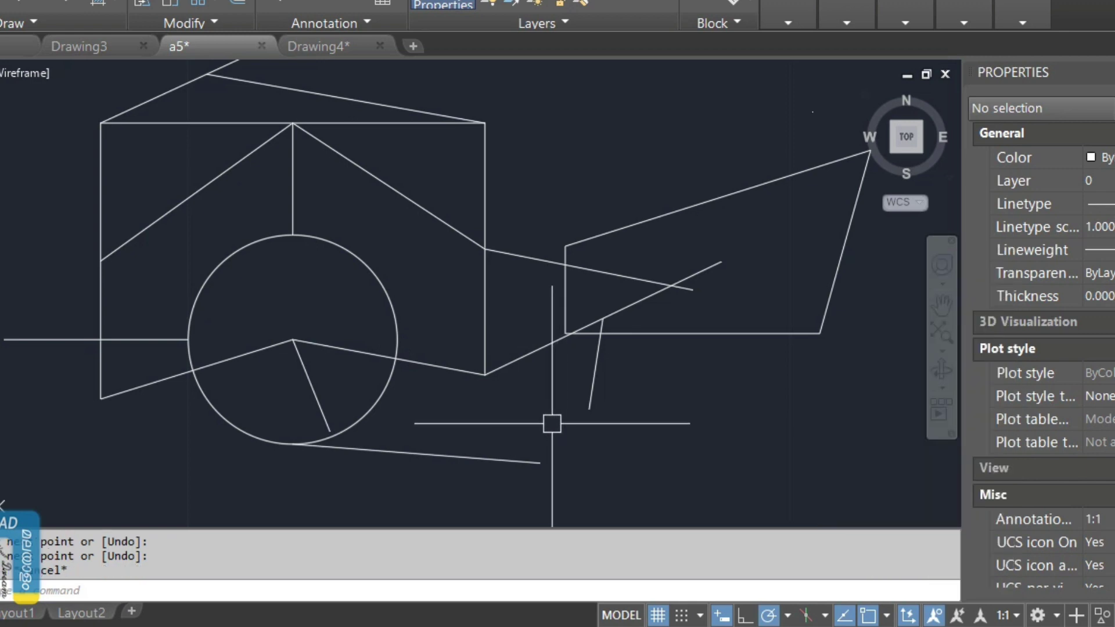
pyautogui.write('l')
pyautogui.press('Return')
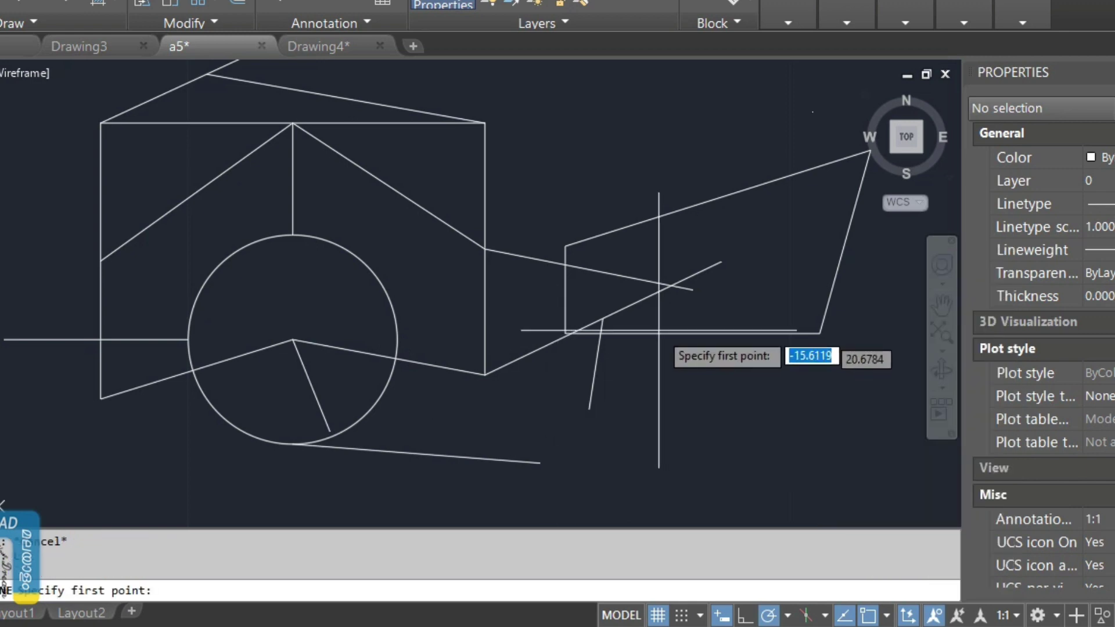
pyautogui.click(672, 284)
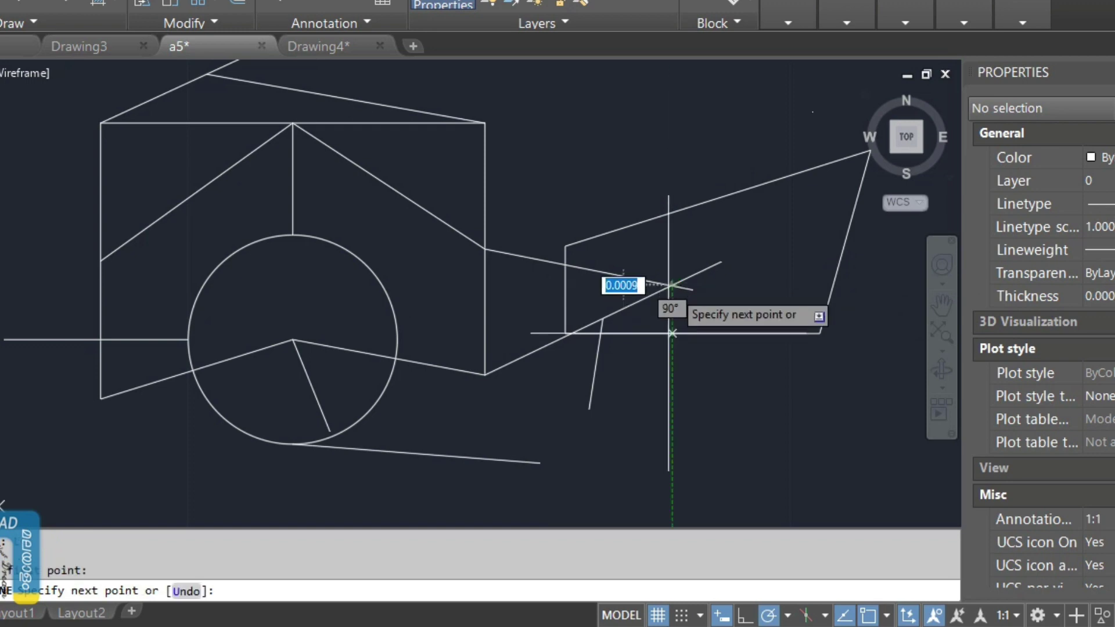
pyautogui.click(657, 381)
pyautogui.press('Return')
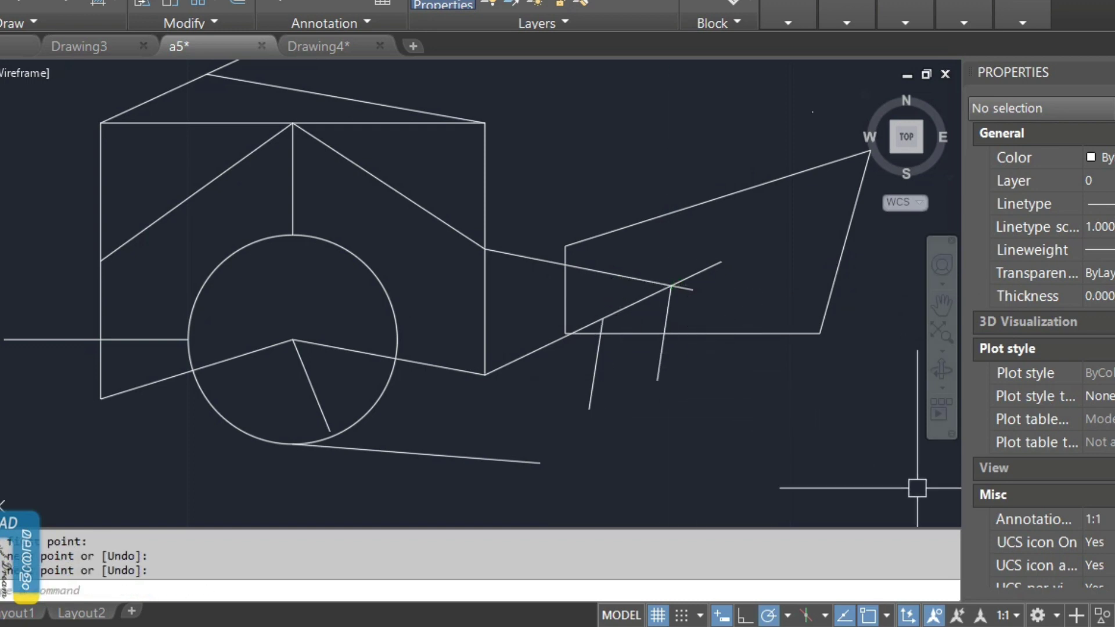
pyautogui.click(888, 616)
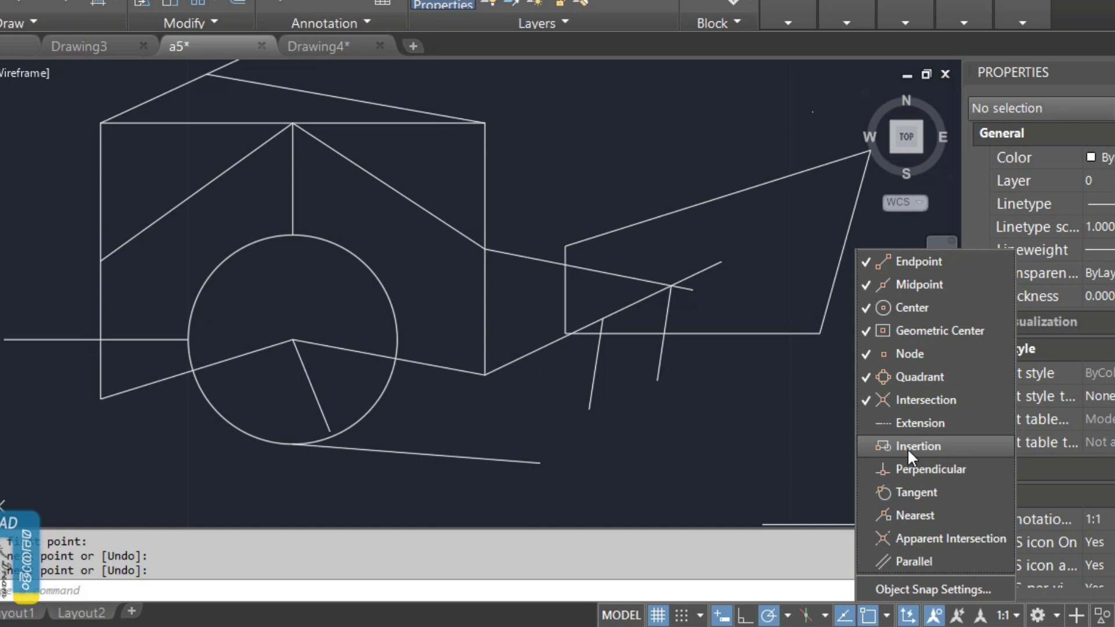
pyautogui.click(688, 367)
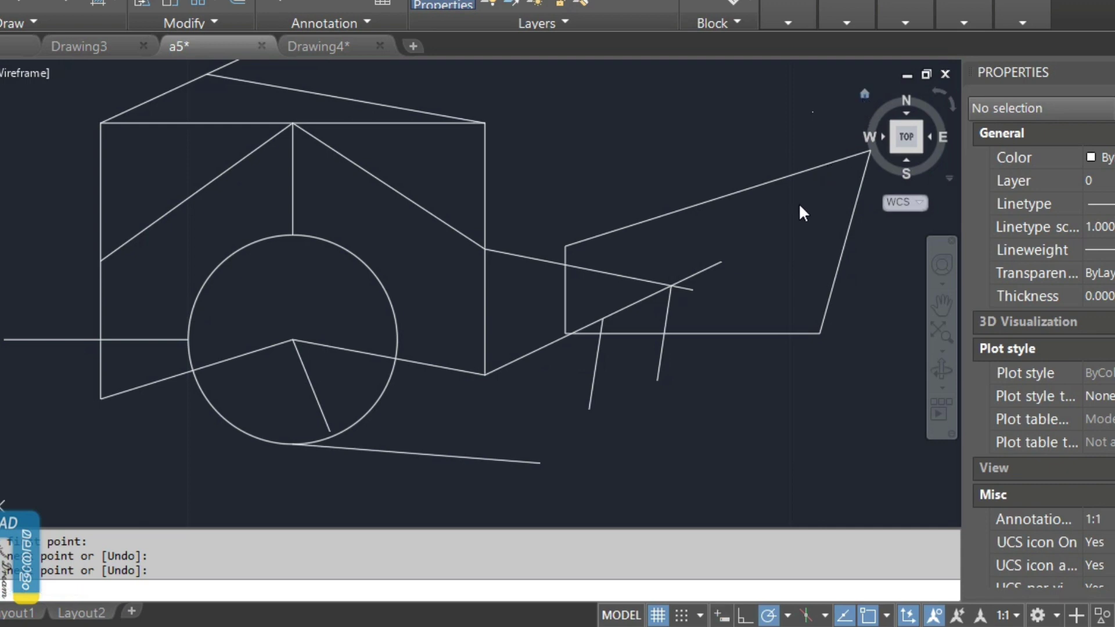
# - Switch to the Front view and draw a new horizontal line
pyautogui.scroll(-5, 800, 203)
pyautogui.keyDown('shift'); pyautogui.moveTo(799, 203); pyautogui.dragTo(761, 247, button='middle'); pyautogui.keyUp('shift')
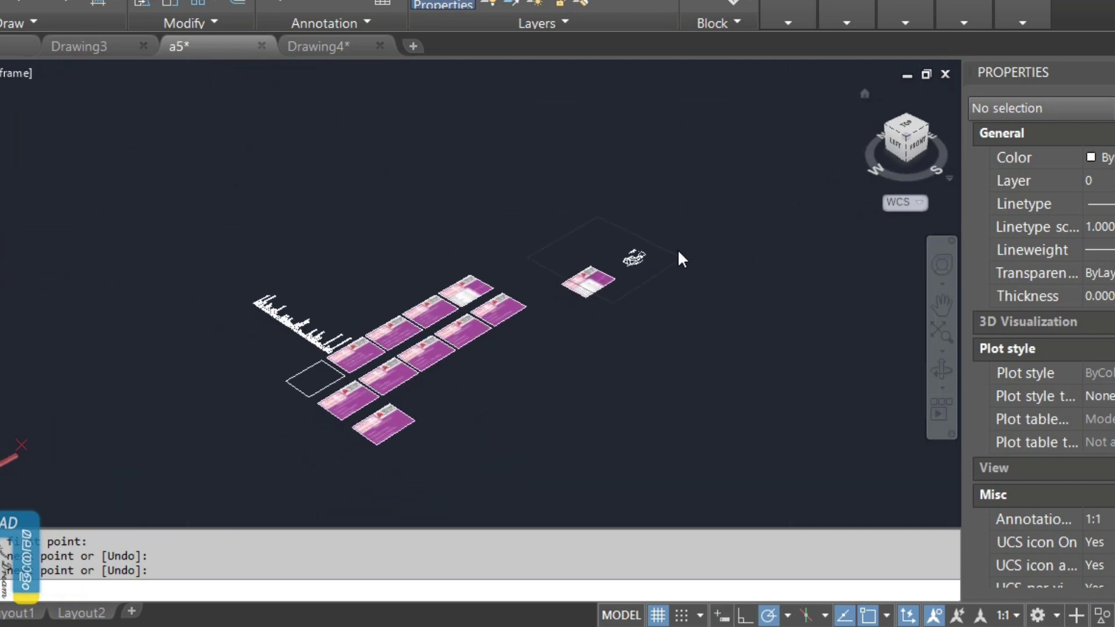
pyautogui.scroll(10, 673, 252)
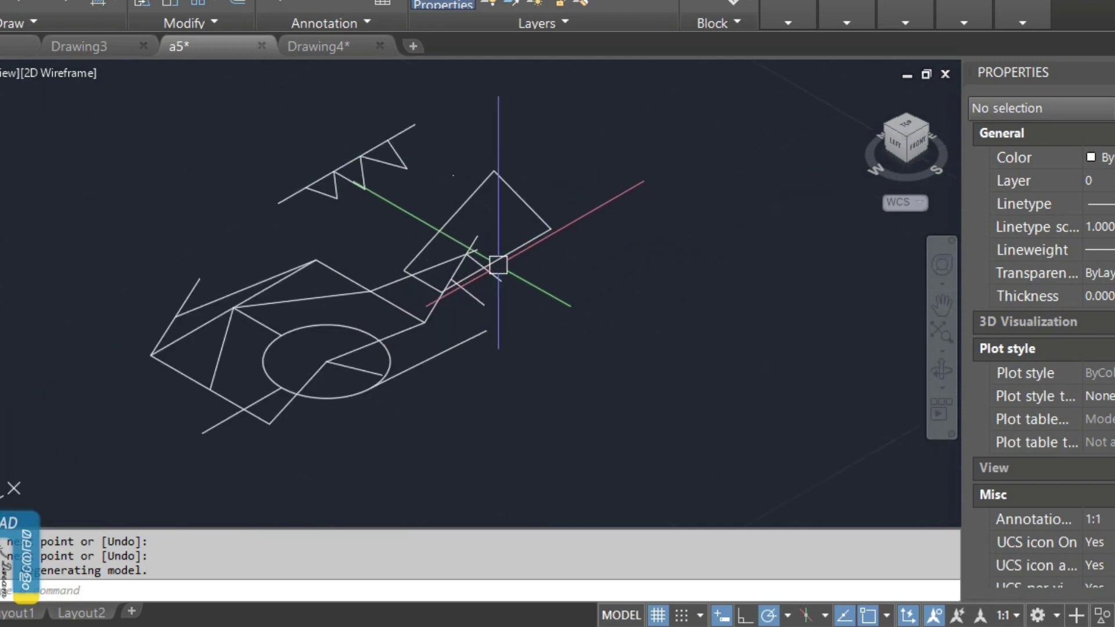
pyautogui.click(912, 146)
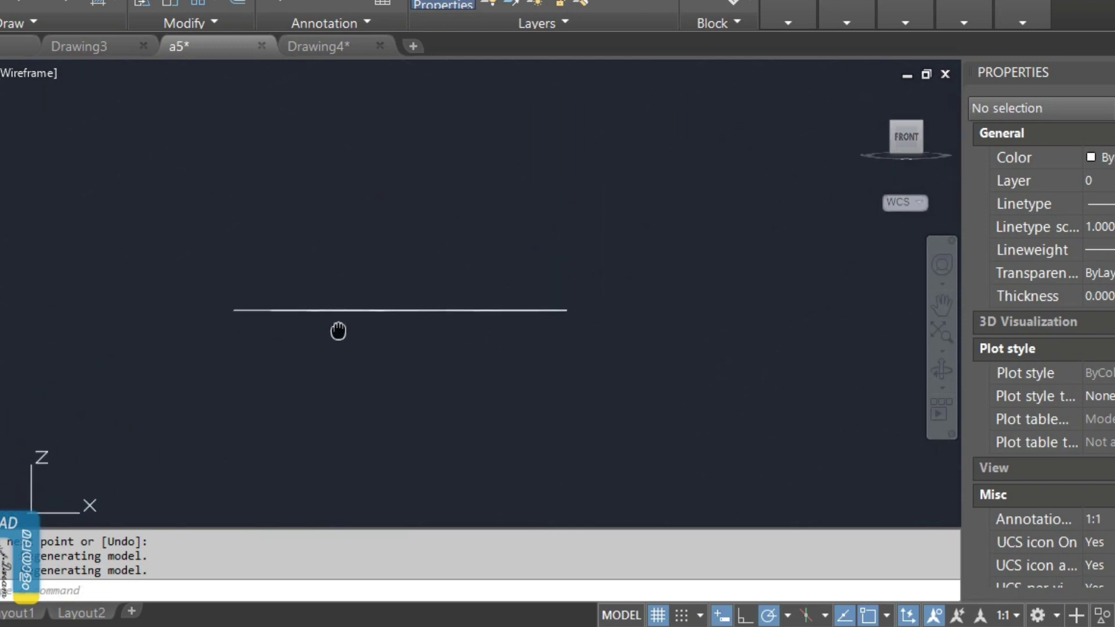
pyautogui.press('l')
pyautogui.press('Return')
pyautogui.click(420, 262)
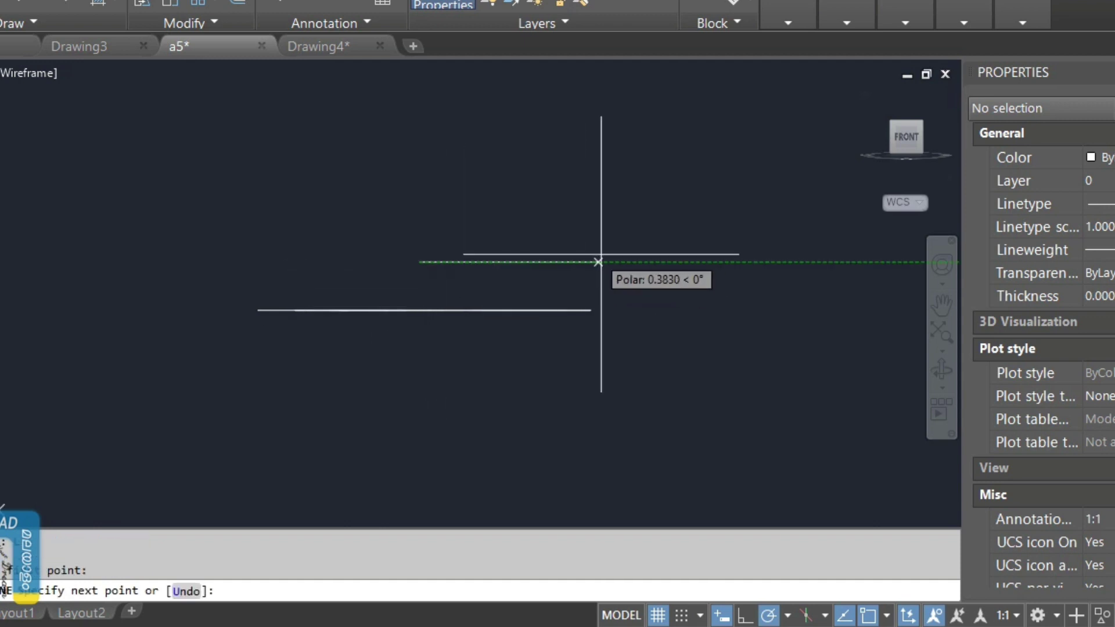
pyautogui.click(672, 261)
pyautogui.press('Return')
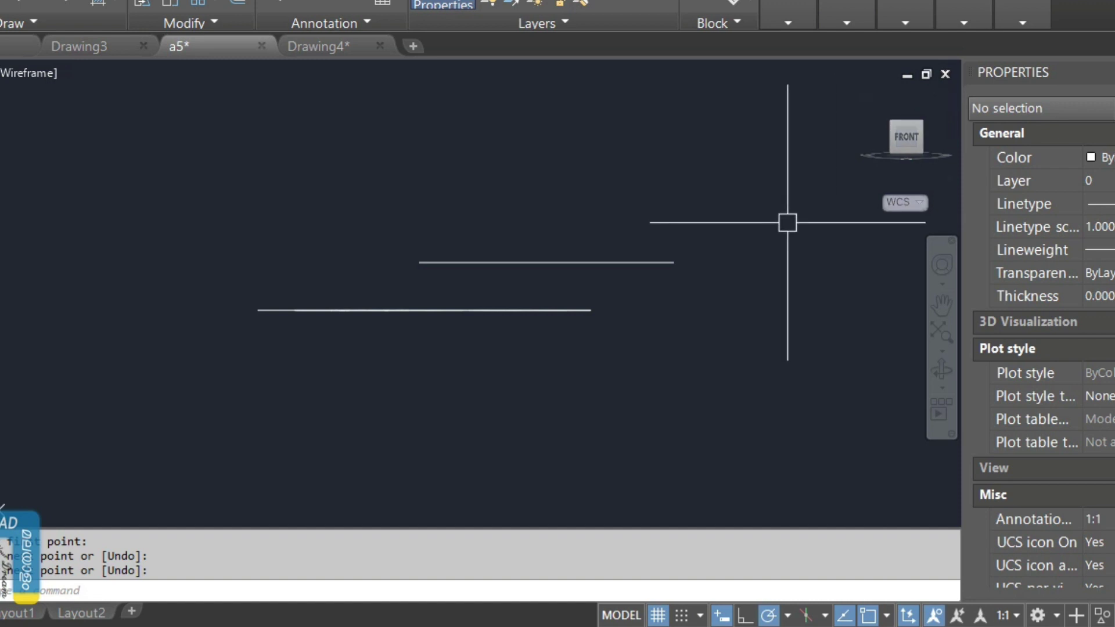
# - Cancel the AUTOPUBLISH prompt and return to the Top view of the cart drawing
pyautogui.write('AUTOPUBLISH')
pyautogui.press('Return')
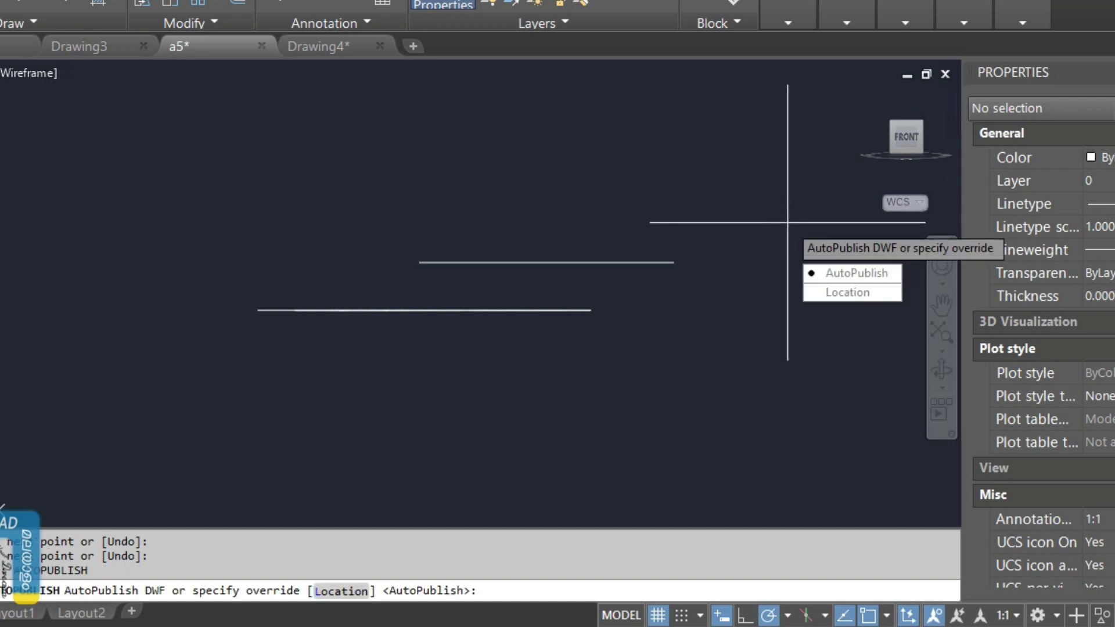
pyautogui.press('Escape')
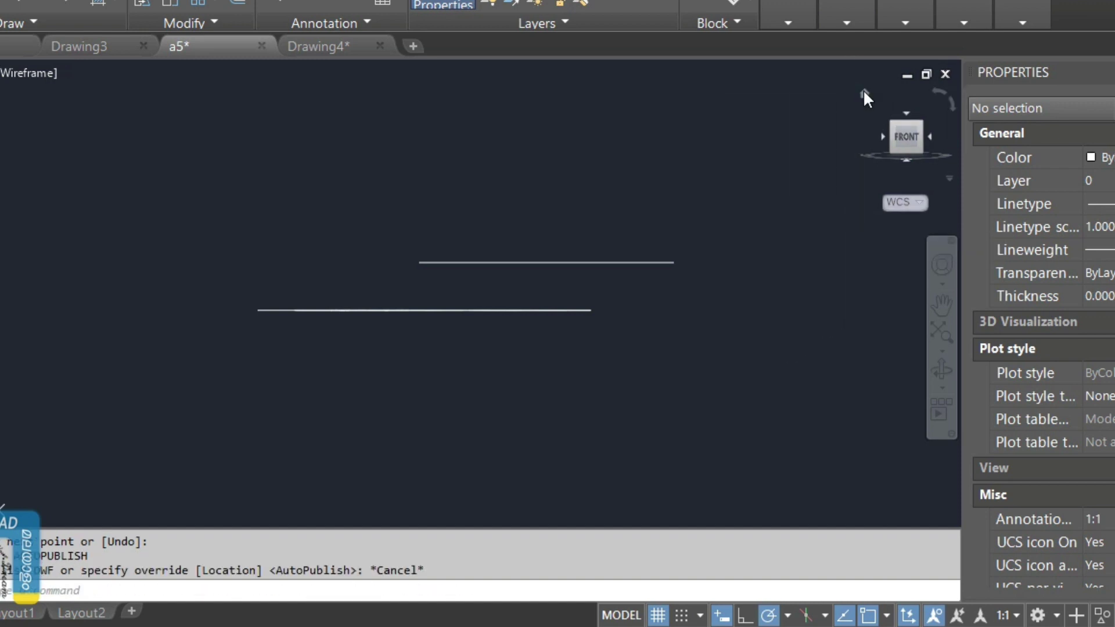
pyautogui.click(864, 92)
pyautogui.click(910, 125)
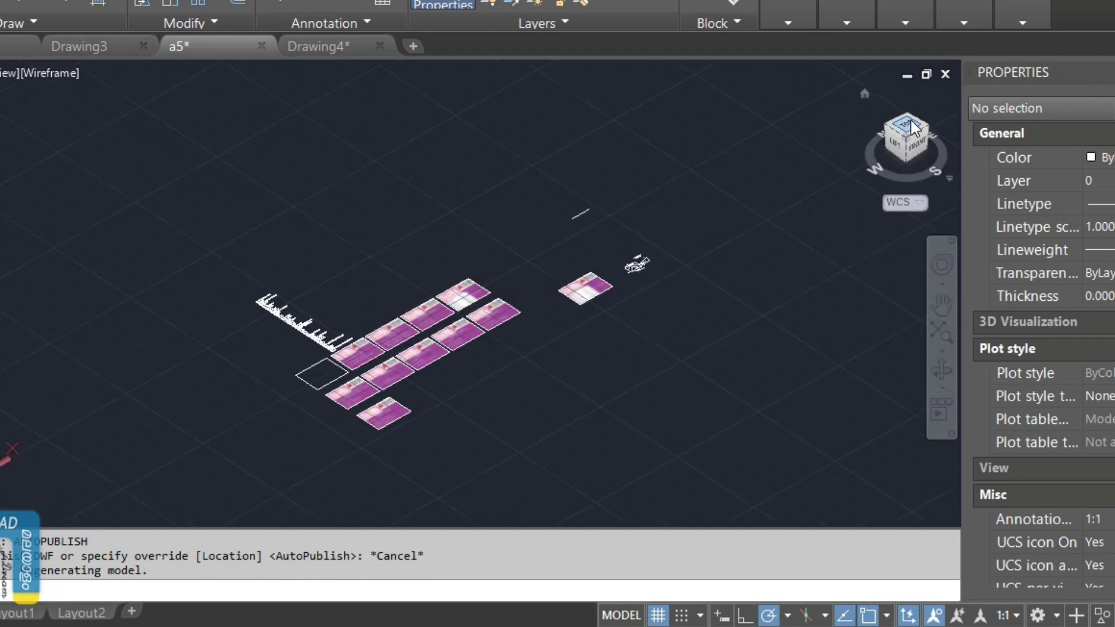
pyautogui.scroll(5, 612, 384)
pyautogui.moveTo(753, 319); pyautogui.dragTo(656, 253, button='middle')
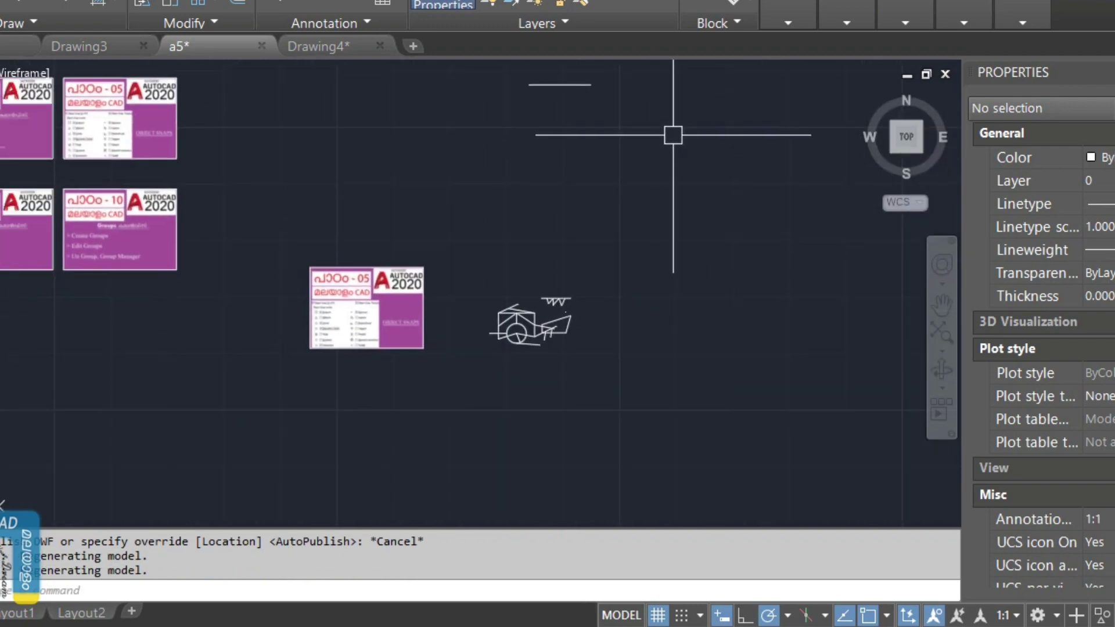
# - Move the short horizontal line down toward the cart drawing
pyautogui.click(647, 79)
pyautogui.click(553, 121)
pyautogui.write('m')
pyautogui.press('Return')
pyautogui.click(641, 147)
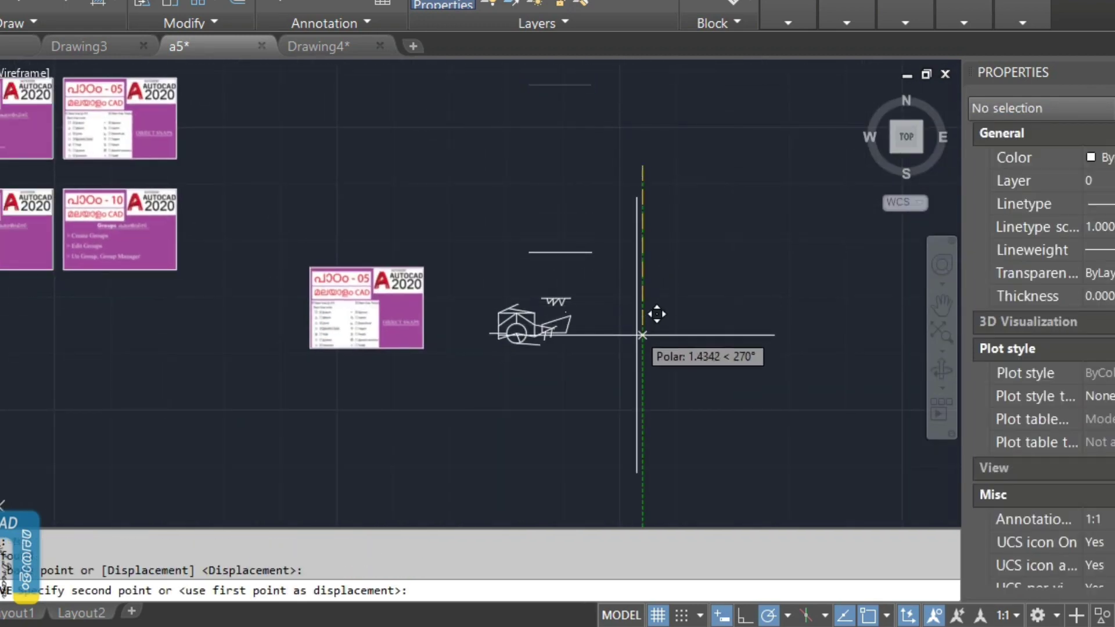
pyautogui.click(655, 369)
# - Move the long horizontal line down onto the cart sketch
pyautogui.scroll(6, 603, 353)
pyautogui.scroll(2, 603, 352)
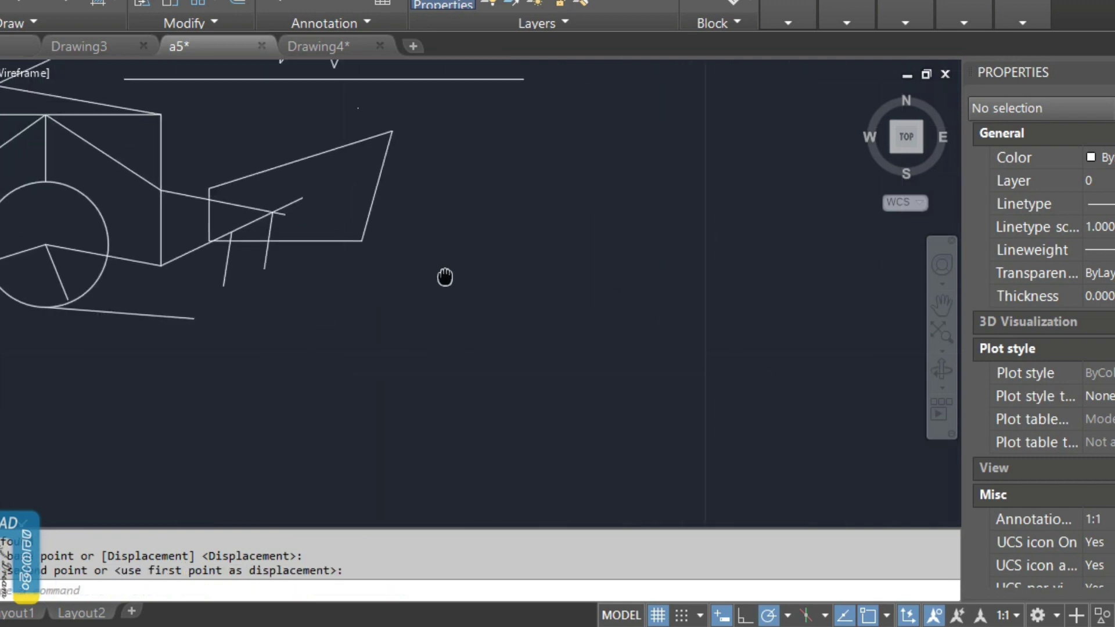
pyautogui.moveTo(443, 276); pyautogui.dragTo(535, 187, button='middle')
pyautogui.click(530, 178)
pyautogui.press('space')
pyautogui.click(543, 209)
pyautogui.click(543, 317)
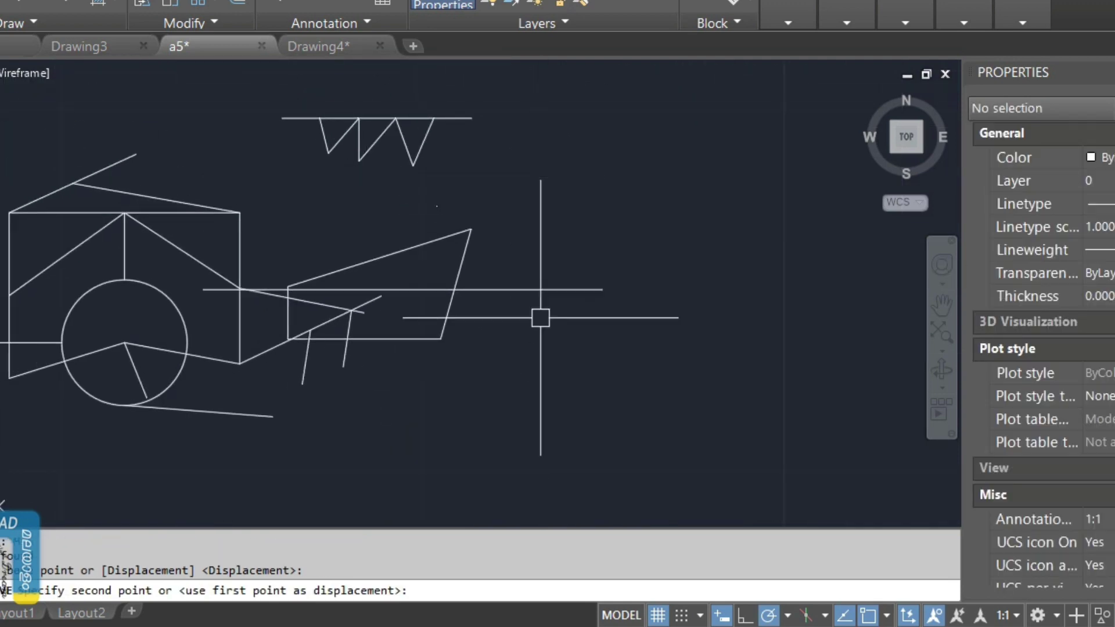
# - Shift the long horizontal line slightly lower so it crosses the trapezoid's slanted right side
pyautogui.write('l')
pyautogui.press('Return')
pyautogui.scroll(3, 449, 289)
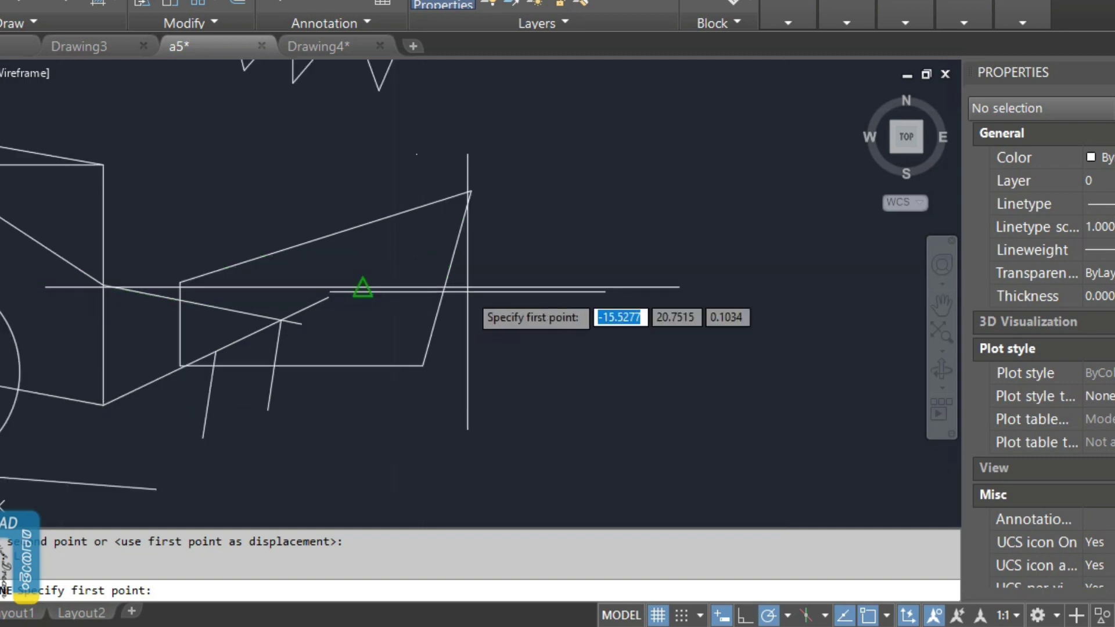
pyautogui.press('Escape')
pyautogui.click(490, 294)
pyautogui.click(475, 312)
pyautogui.write('m')
pyautogui.press('Return')
pyautogui.click(476, 312)
pyautogui.click(478, 391)
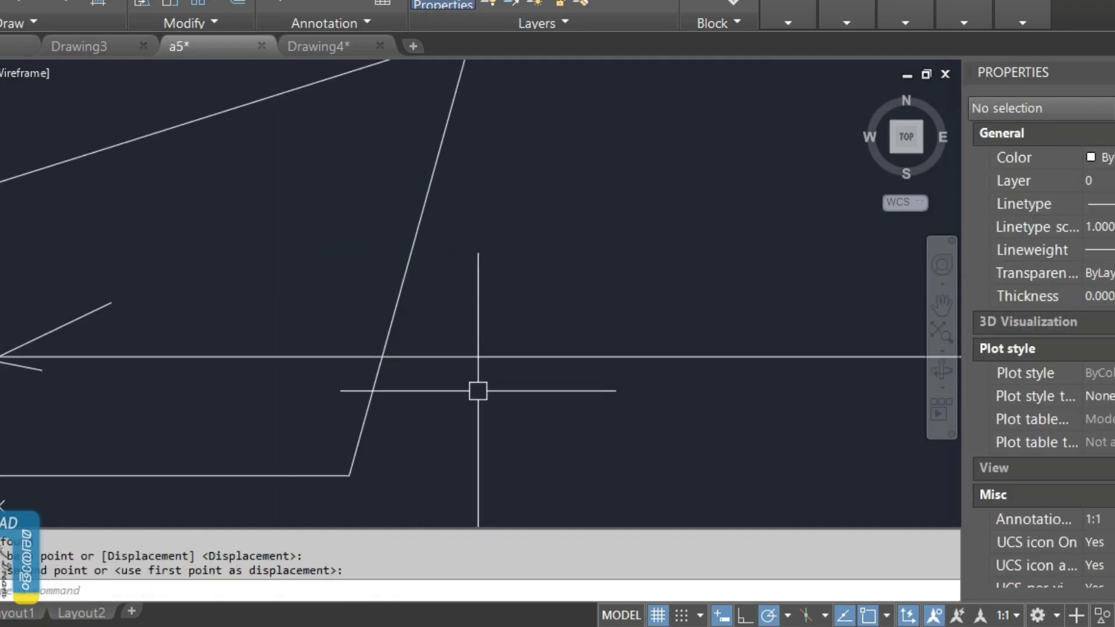
pyautogui.press('Escape')
pyautogui.write('l')
pyautogui.press('Return')
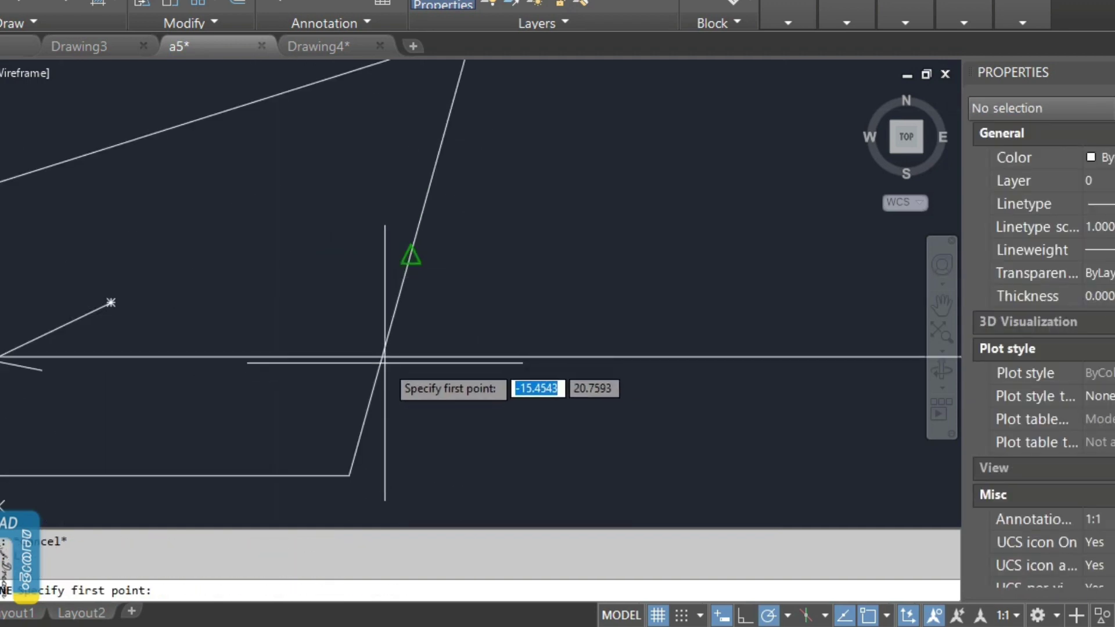
# - Turn on the Insertion object snap from the OSNAP list
pyautogui.press('Escape')
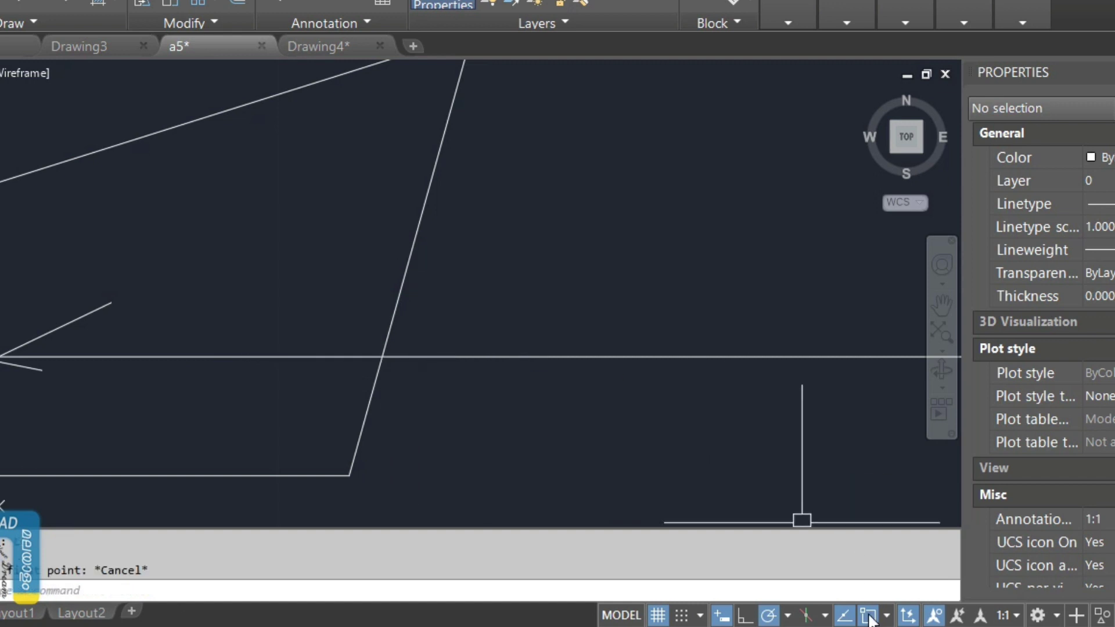
pyautogui.click(887, 616)
pyautogui.click(889, 445)
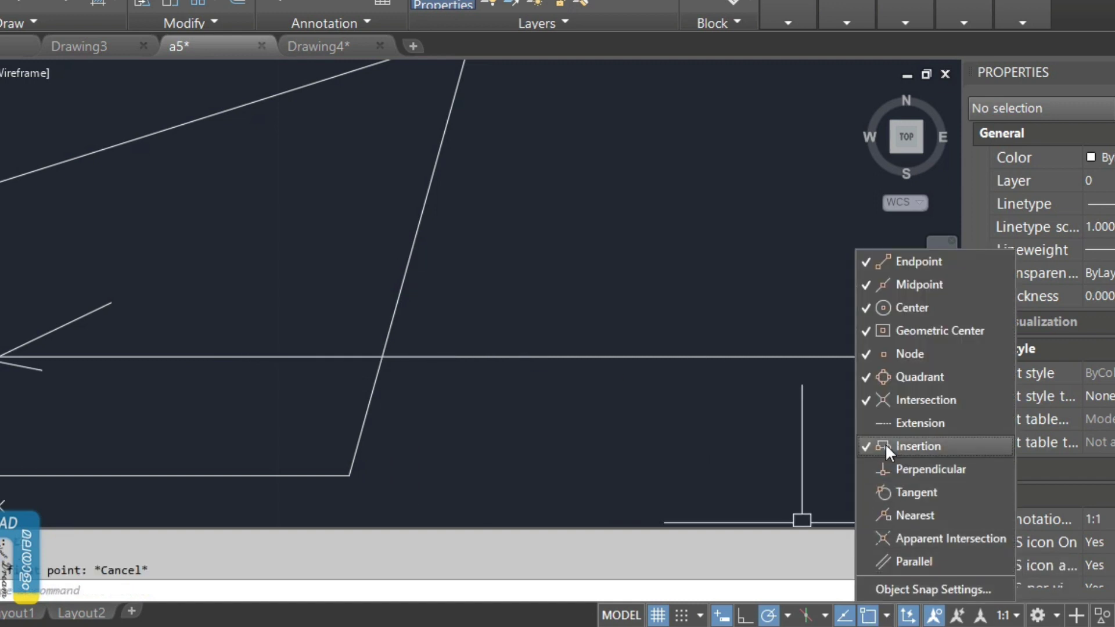
pyautogui.press('Return')
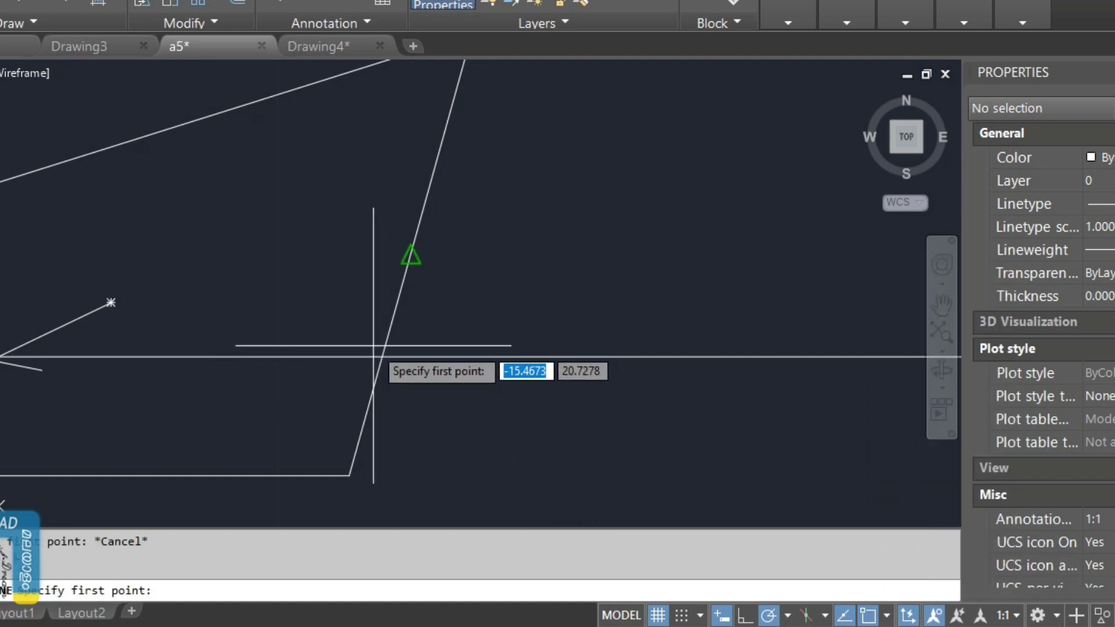
pyautogui.press('Escape')
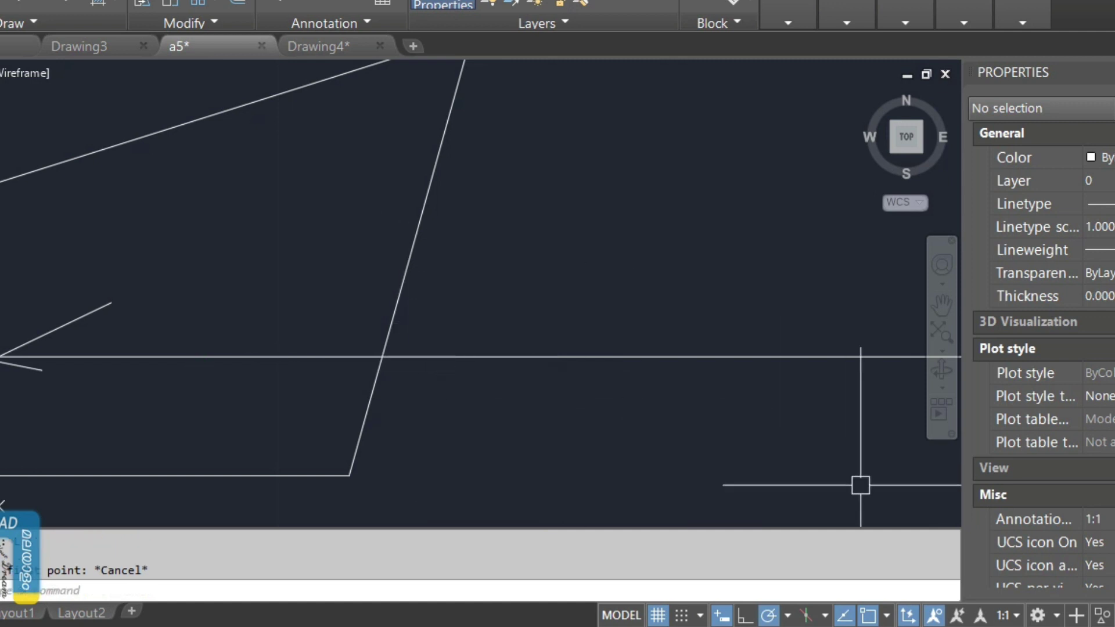
# - Select all modes in Object Snap Settings and confirm with OK
pyautogui.click(887, 617)
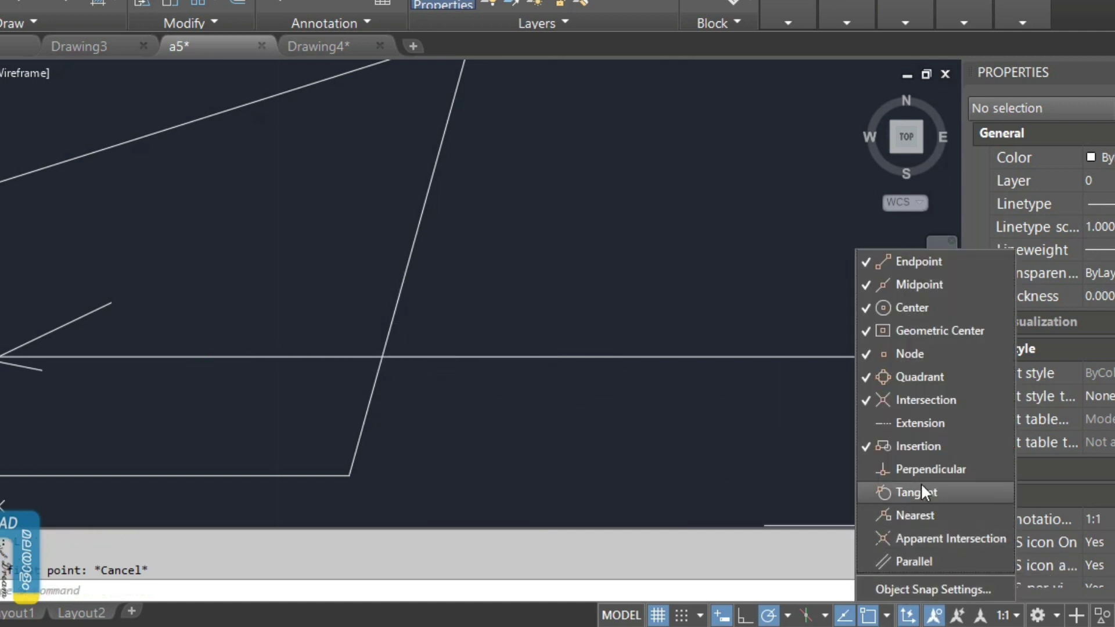
pyautogui.click(913, 589)
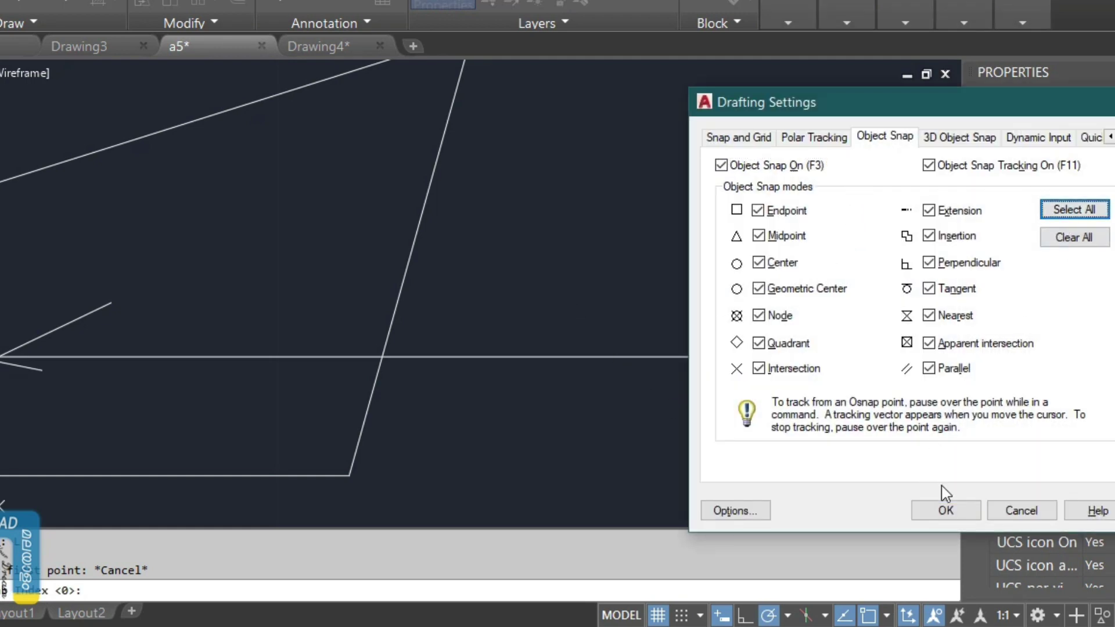
pyautogui.click(945, 511)
pyautogui.press('Return')
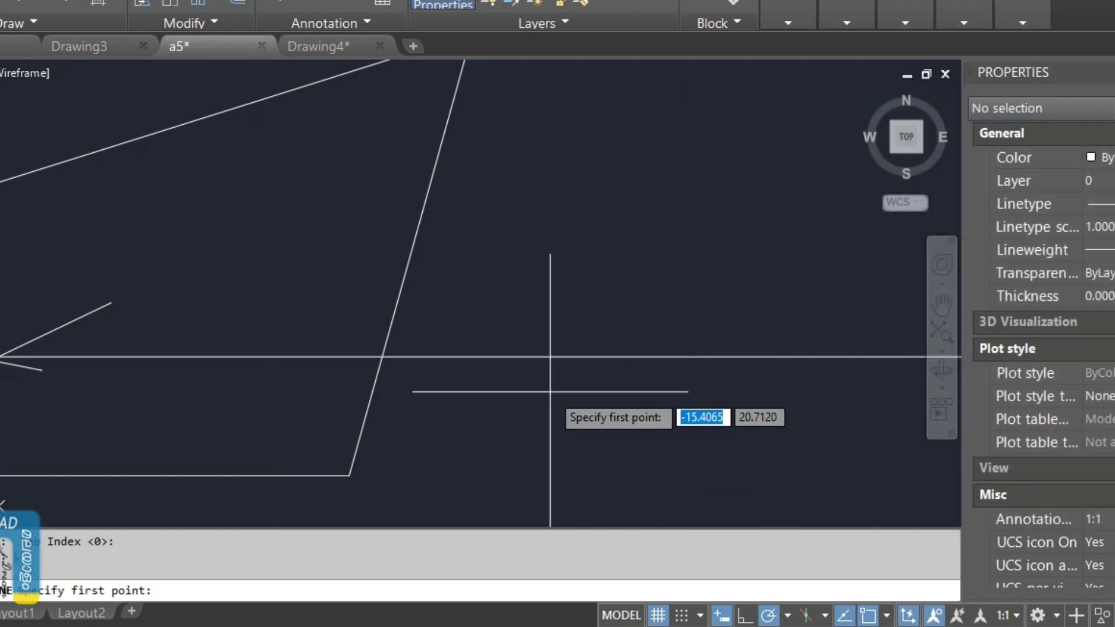
# - Clear all object snap modes in Drafting Settings, then reopen the OSNAP list to verify
pyautogui.click(383, 356)
pyautogui.press('Escape')
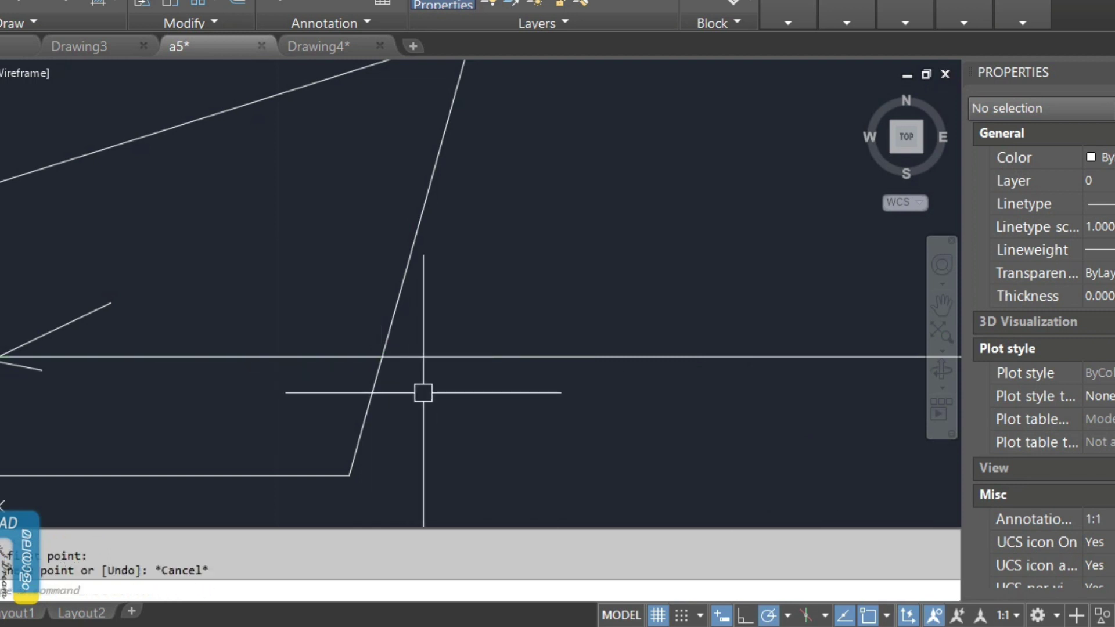
pyautogui.click(887, 617)
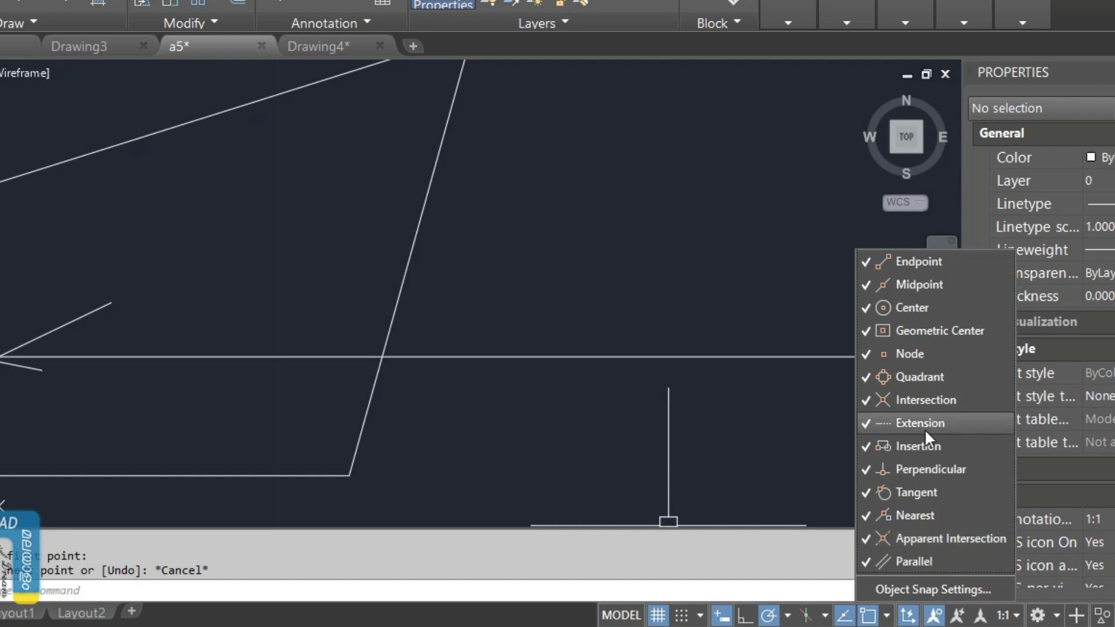
pyautogui.click(925, 588)
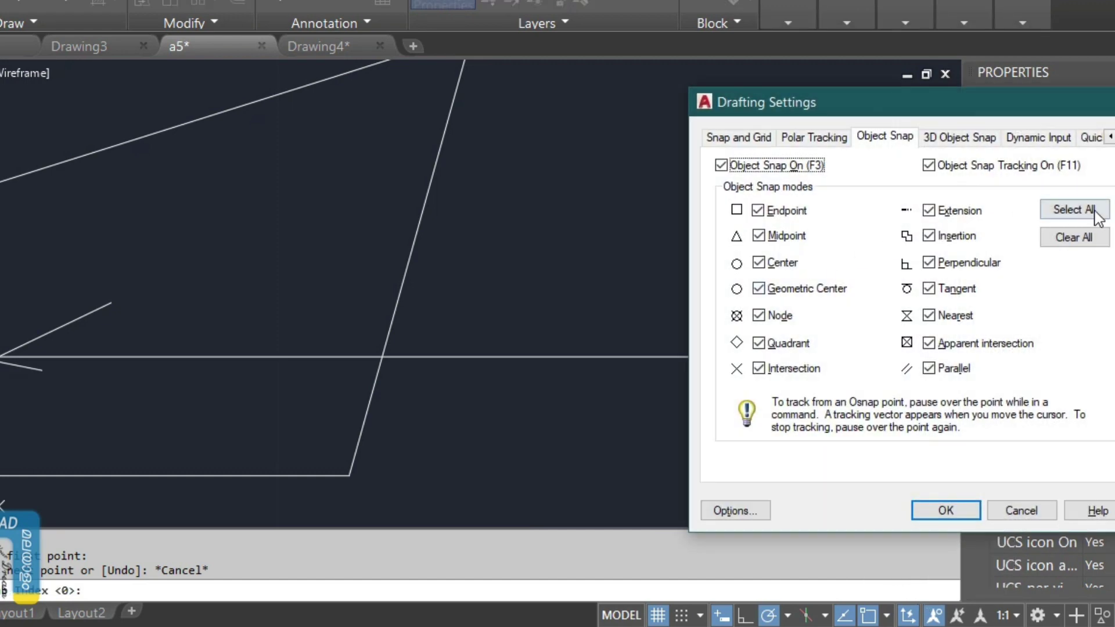
pyautogui.click(927, 520)
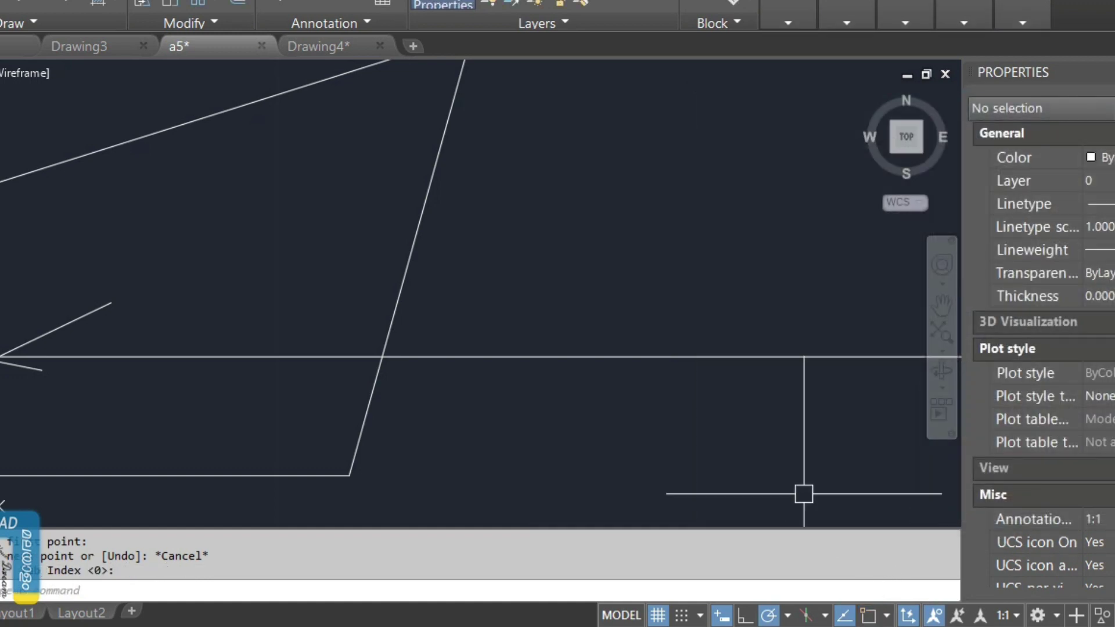
pyautogui.click(885, 616)
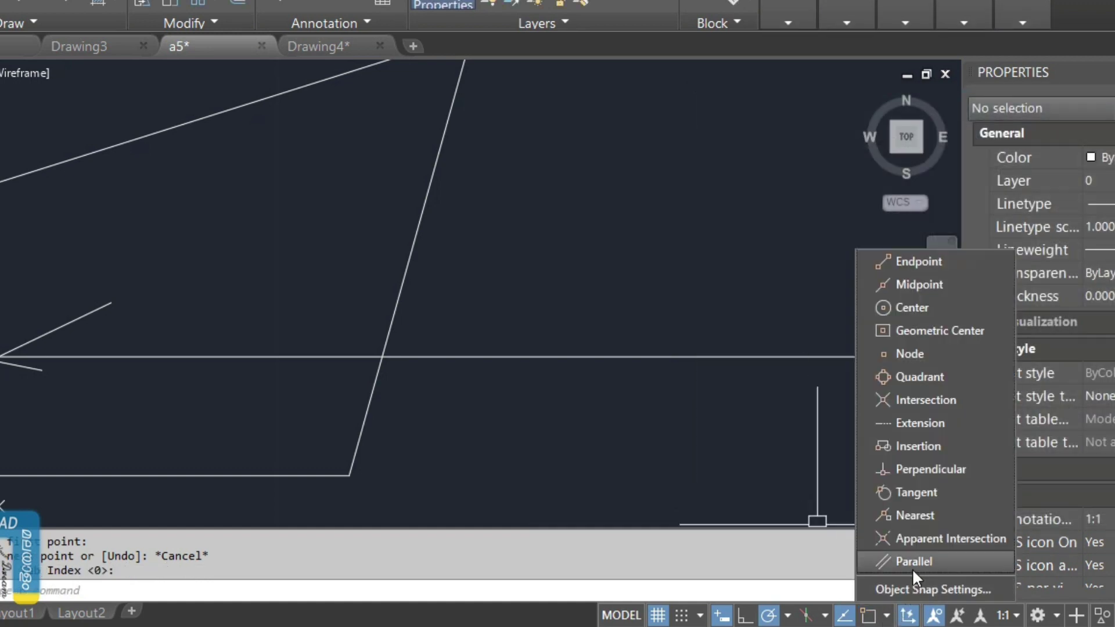
pyautogui.click(930, 539)
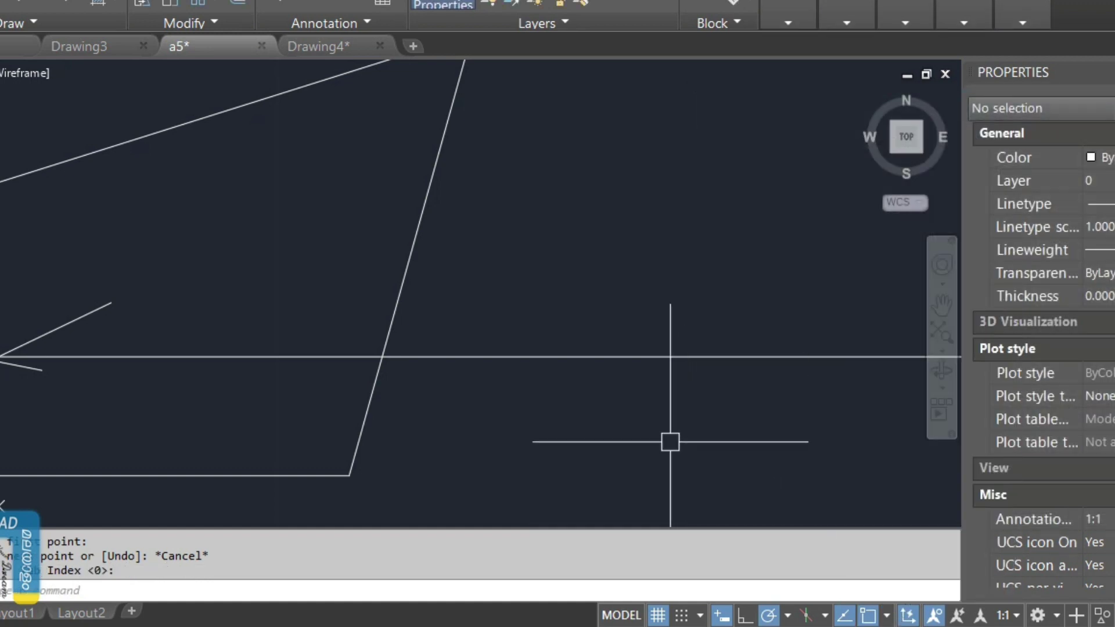
pyautogui.write('l')
pyautogui.press('Return')
pyautogui.click(383, 356)
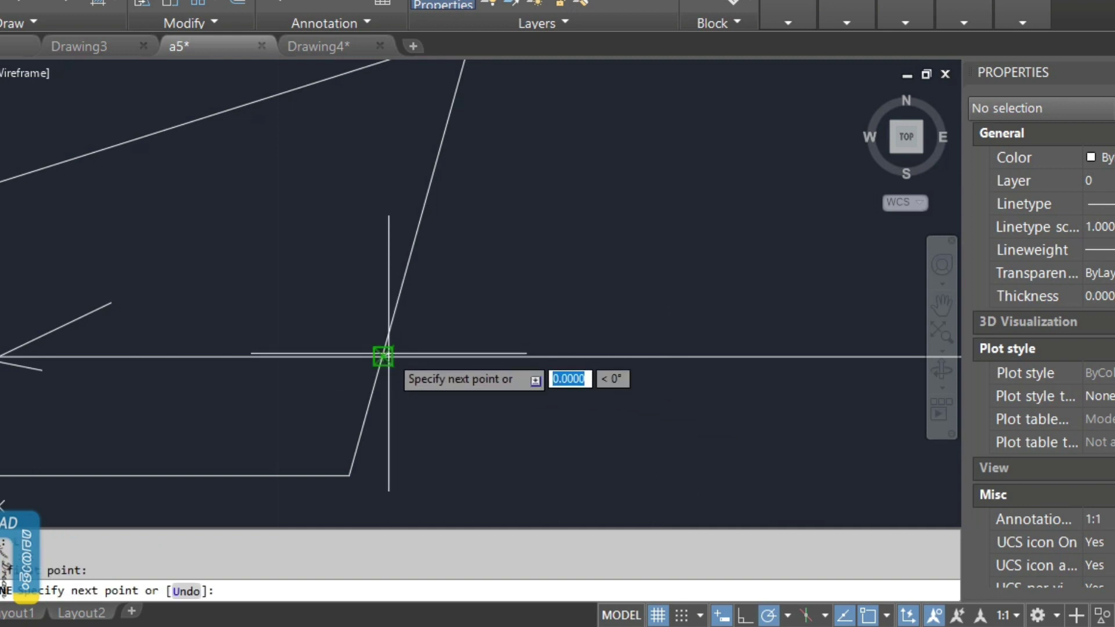
pyautogui.press('Escape')
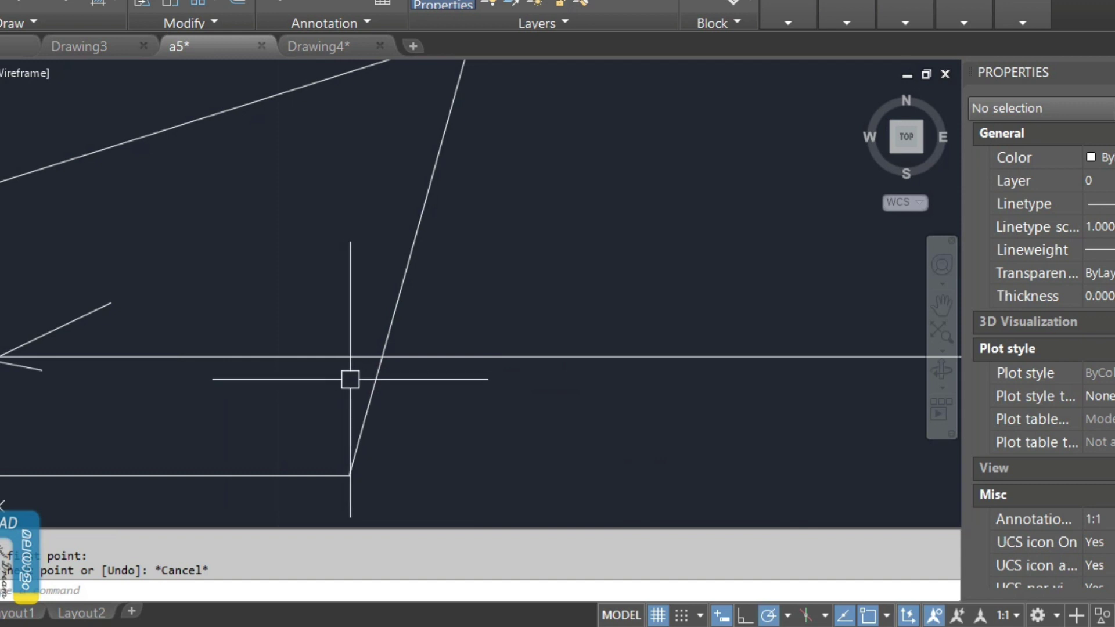
pyautogui.moveTo(577, 368); pyautogui.dragTo(337, 414, button='middle')
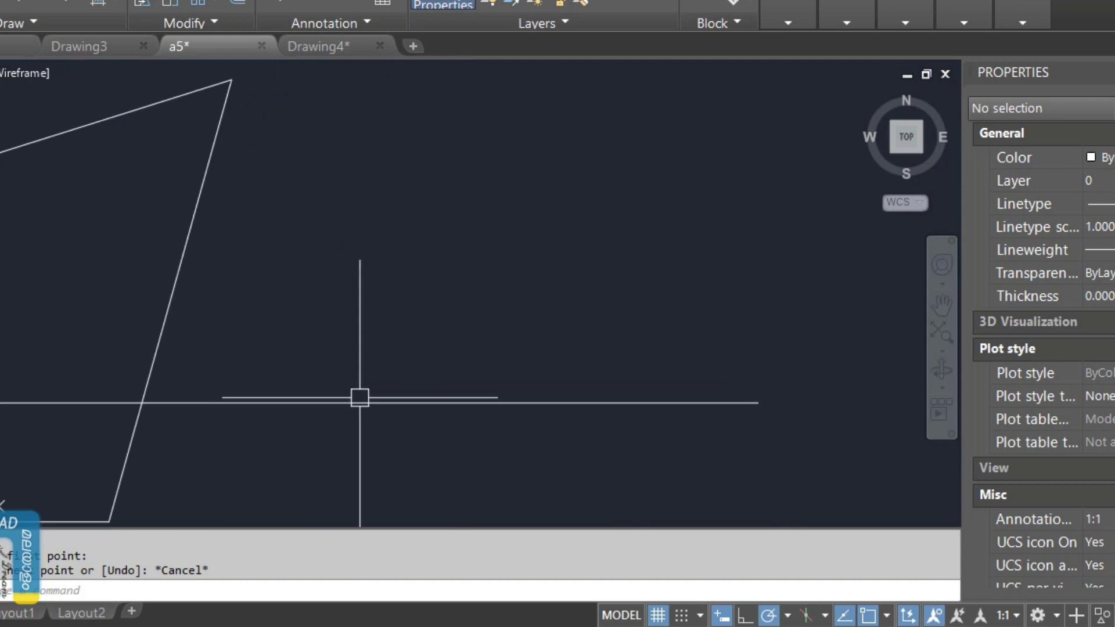
pyautogui.press('Return')
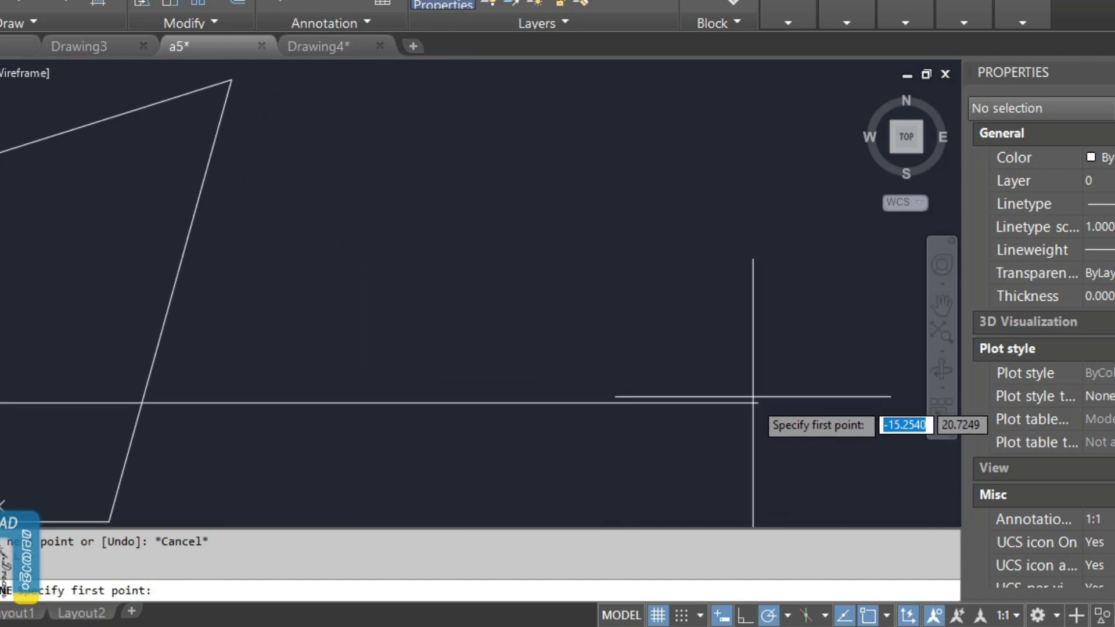
pyautogui.press('Escape')
pyautogui.press('Escape')
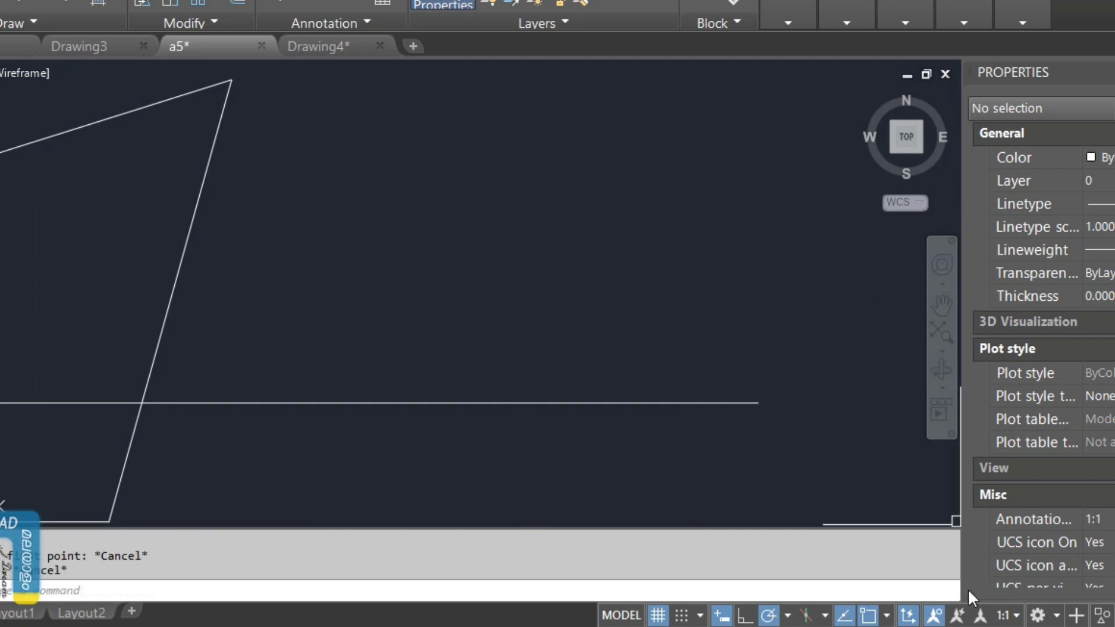
# - Tick Endpoint, Midpoint, Geometric Center, Node, Quadrant and Intersection in the OSNAP list
pyautogui.click(886, 617)
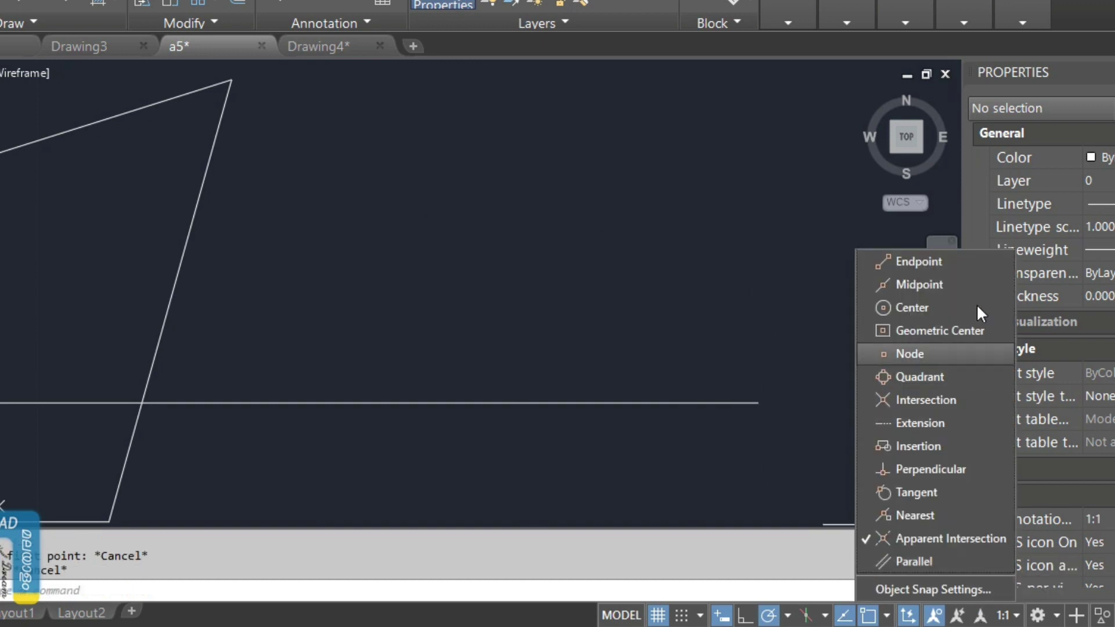
pyautogui.click(956, 263)
pyautogui.click(929, 284)
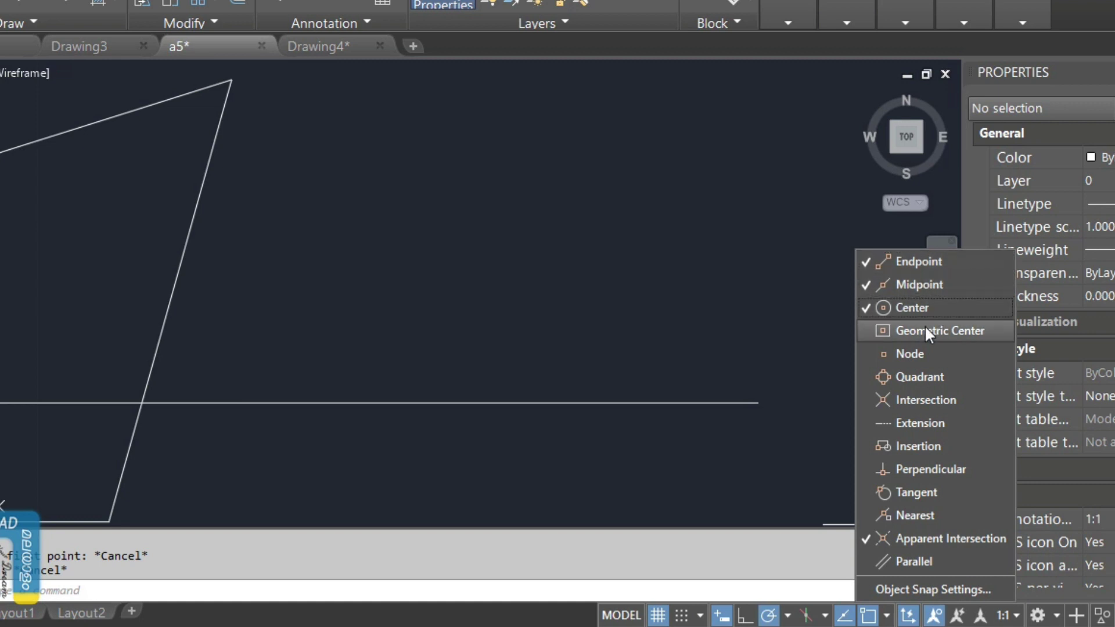
pyautogui.click(926, 331)
pyautogui.click(928, 354)
pyautogui.click(930, 377)
pyautogui.click(927, 401)
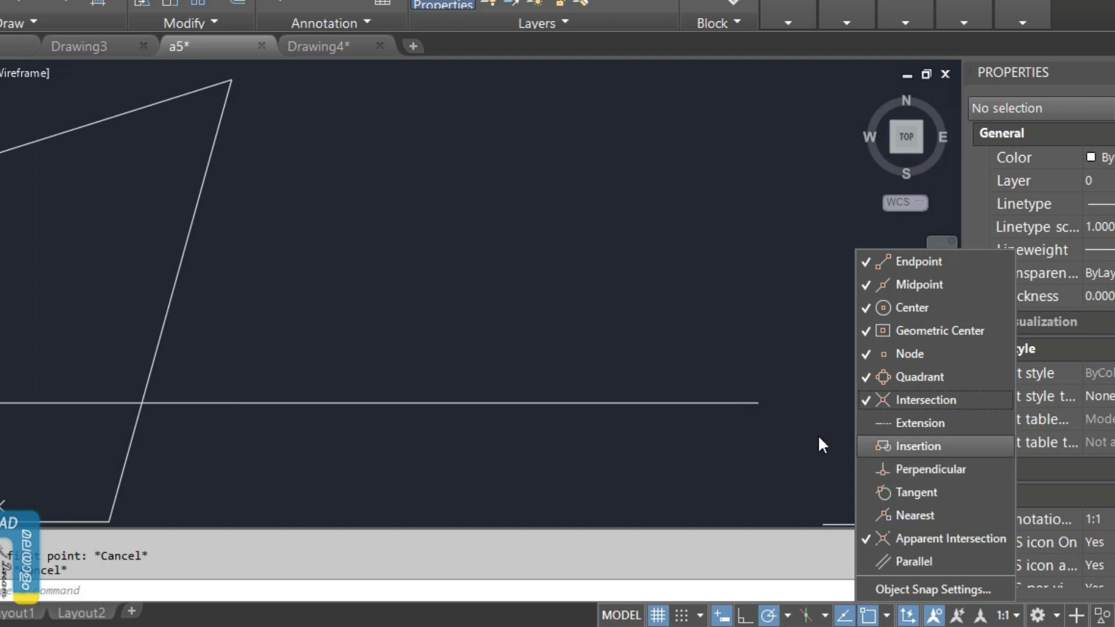
pyautogui.click(463, 295)
# - Crossing-select the short horizontal line and delete it
pyautogui.press('space')
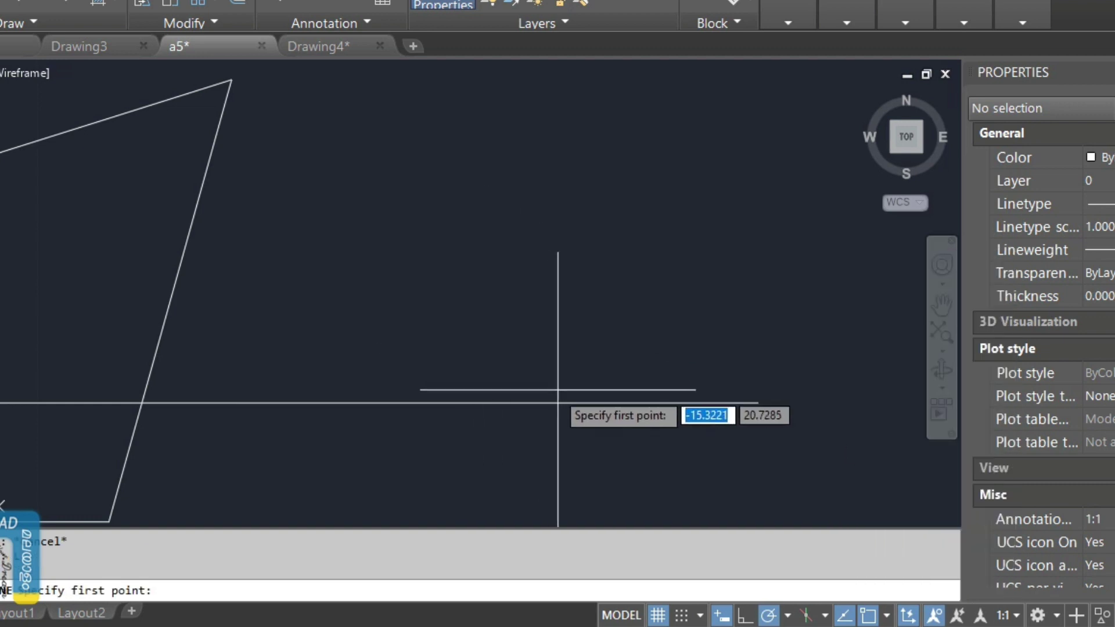
pyautogui.scroll(-5, 561, 294)
pyautogui.press('Escape')
pyautogui.moveTo(559, 296); pyautogui.dragTo(523, 364)
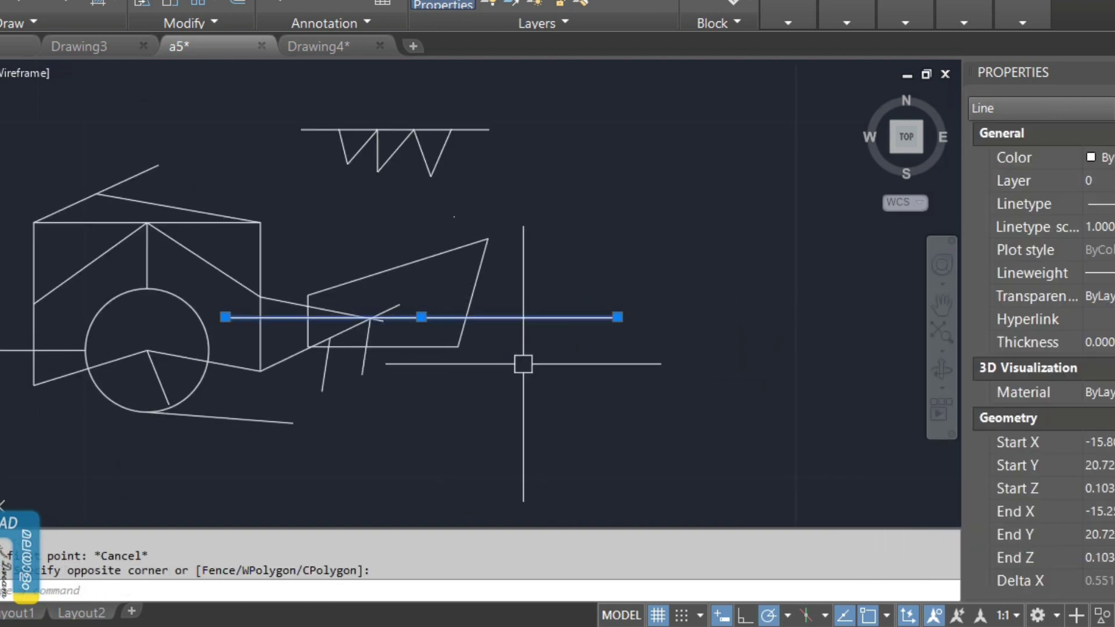
pyautogui.press('Delete')
# - Draw a sloped line from upper right down to the lower left beside the shape
pyautogui.write('l')
pyautogui.press('space')
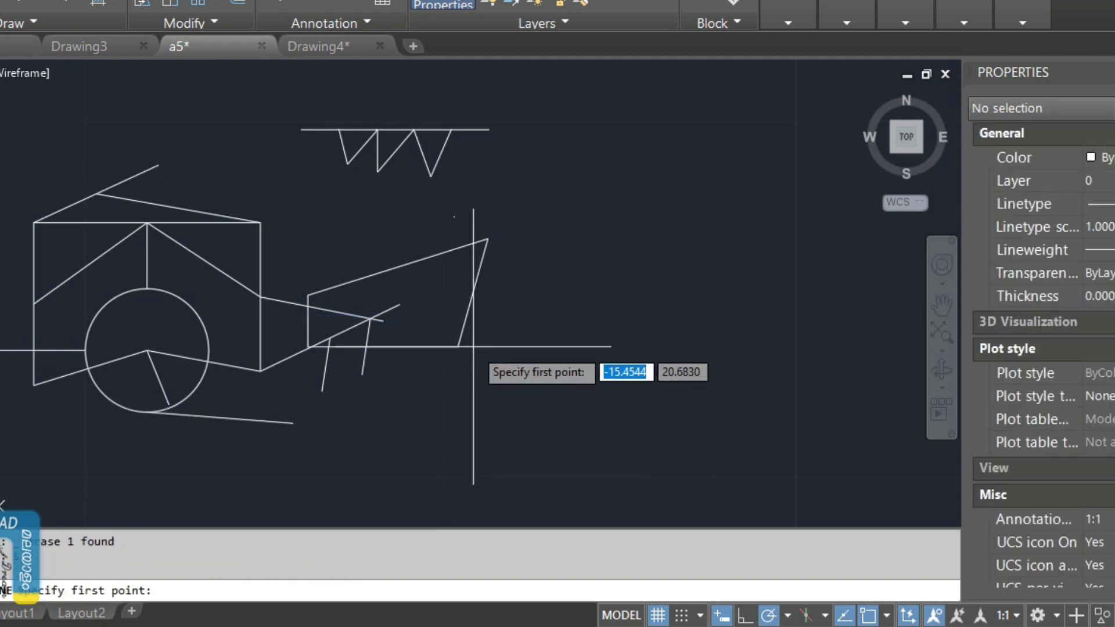
pyautogui.click(685, 217)
pyautogui.click(503, 366)
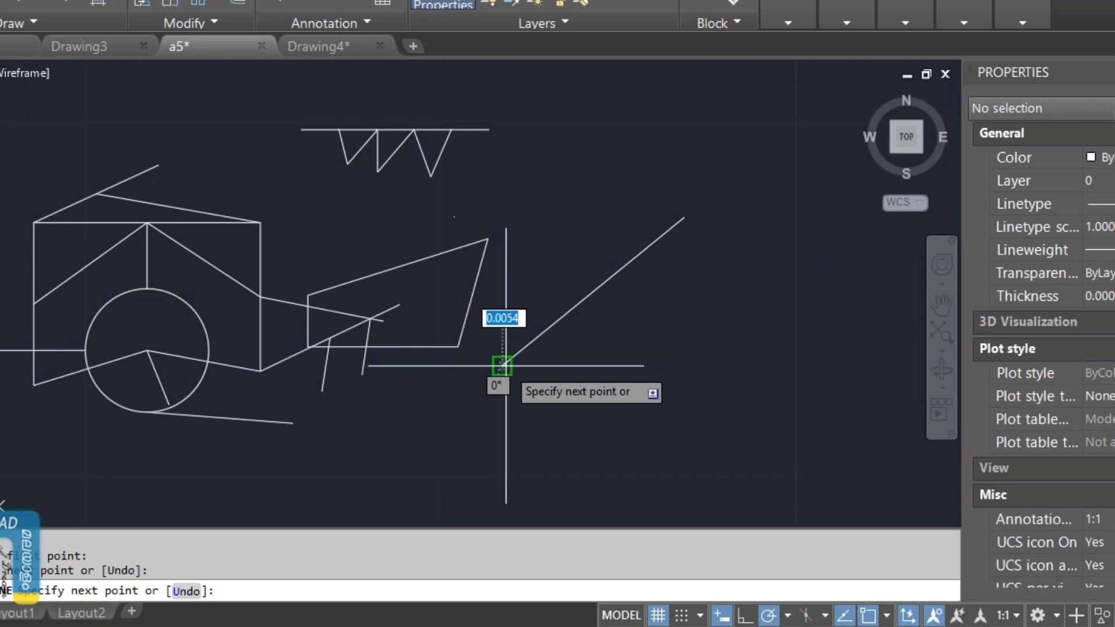
pyautogui.press('Escape')
pyautogui.press('space')
pyautogui.click(502, 366)
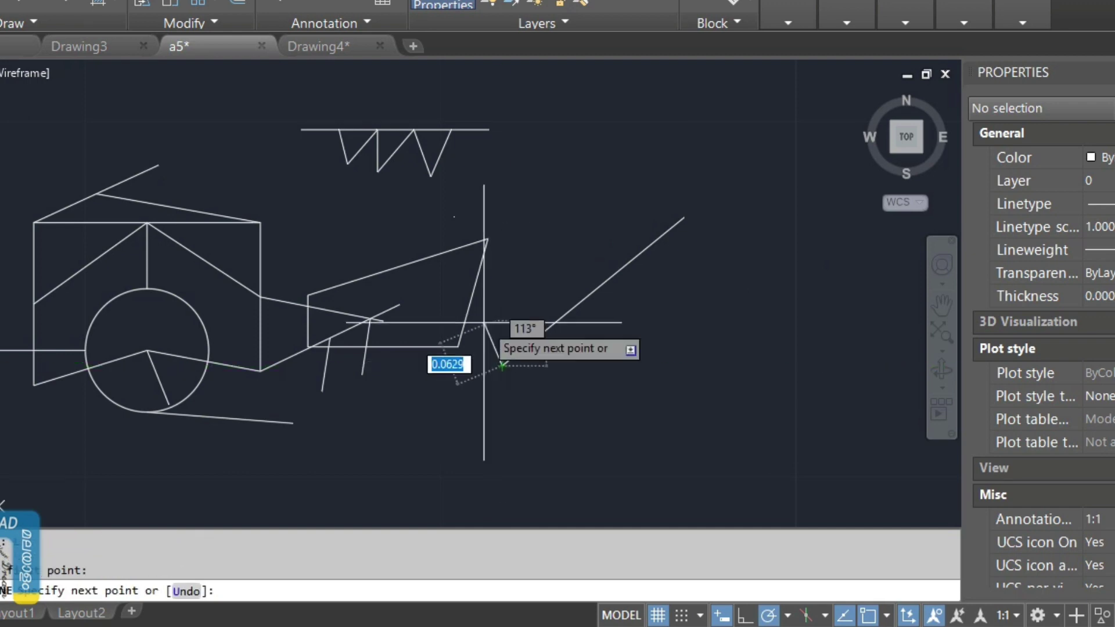
pyautogui.press('Escape')
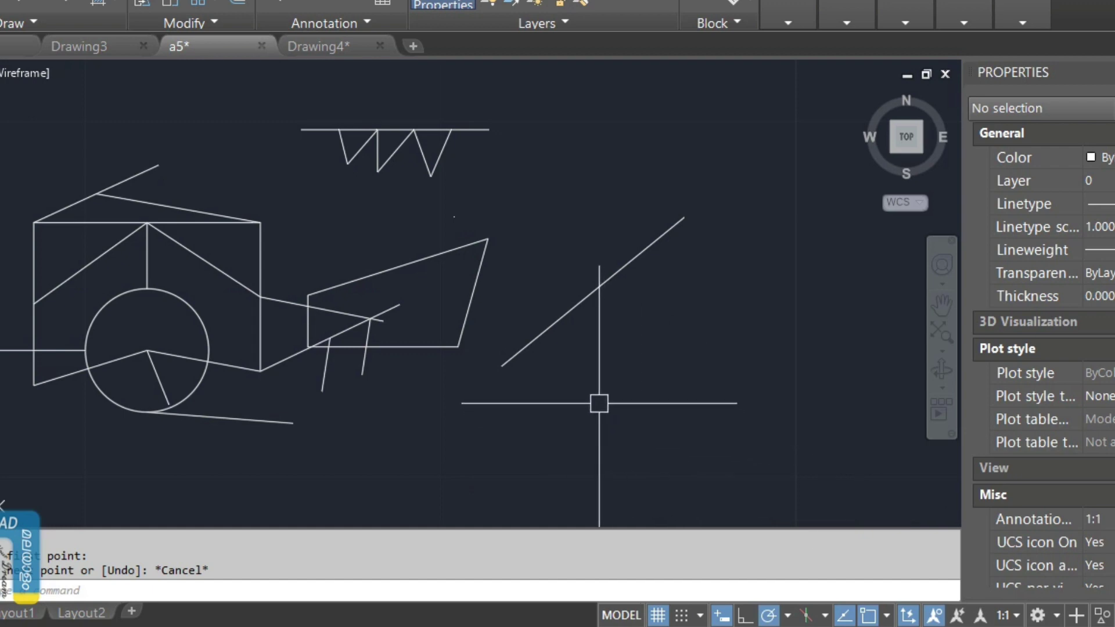
pyautogui.press('Return')
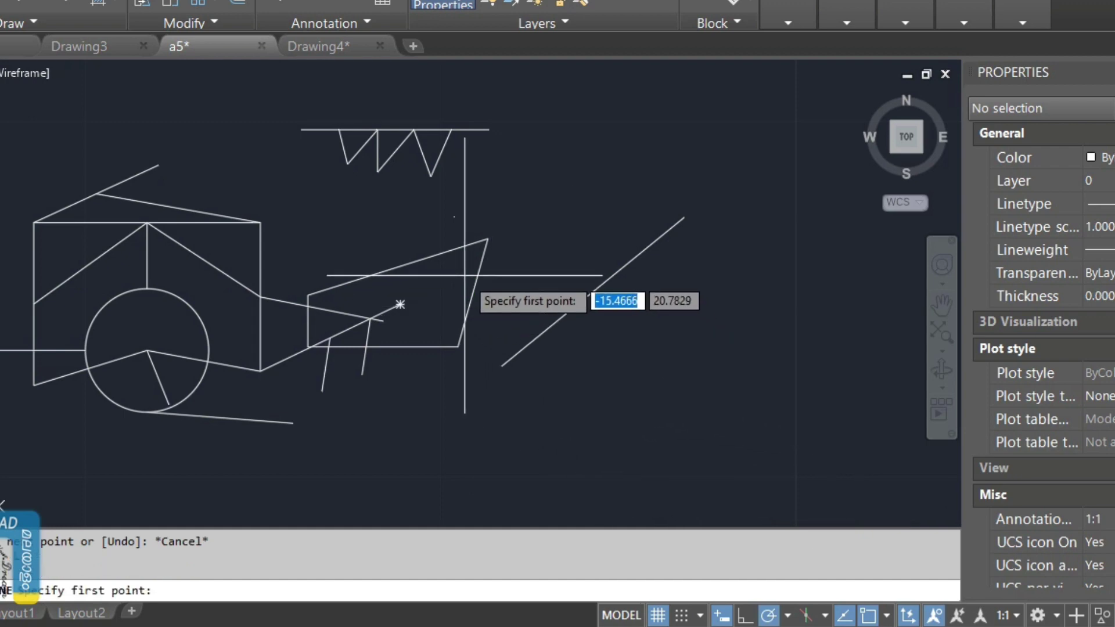
pyautogui.click(473, 292)
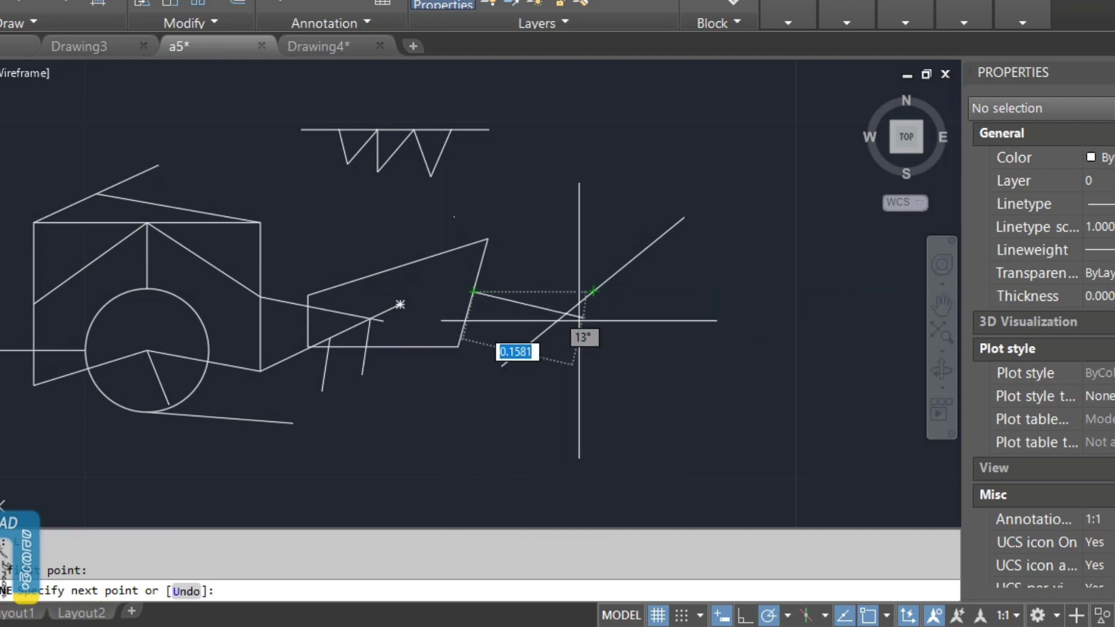
pyautogui.press('Escape')
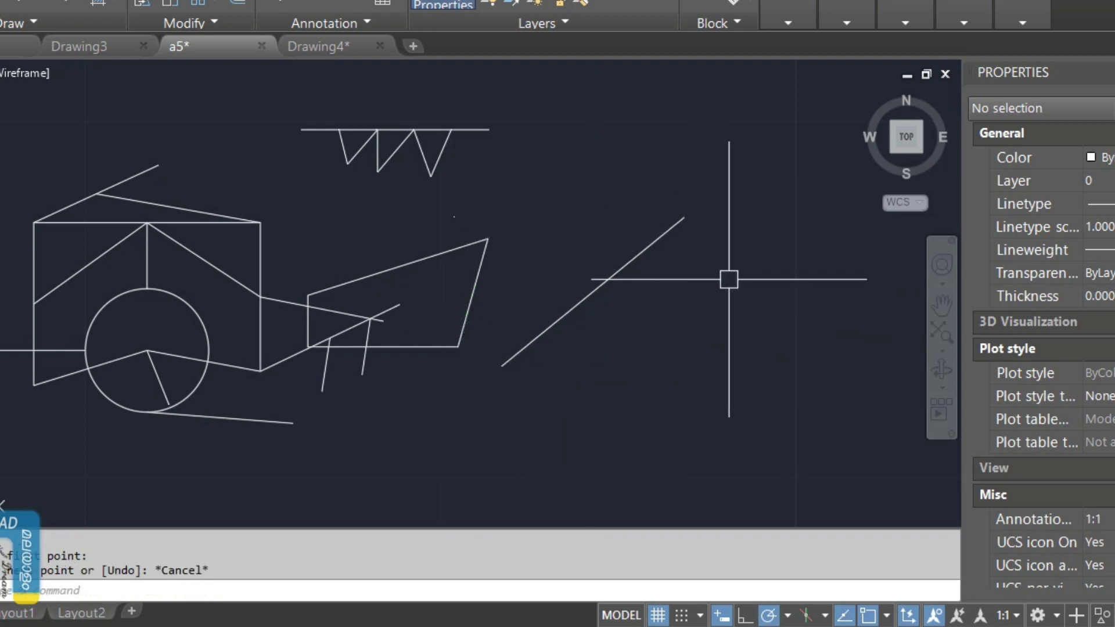
# - Enable Perpendicular snap and draw a line from the right edge's midpoint perpendicular to the sloped line
pyautogui.click(889, 617)
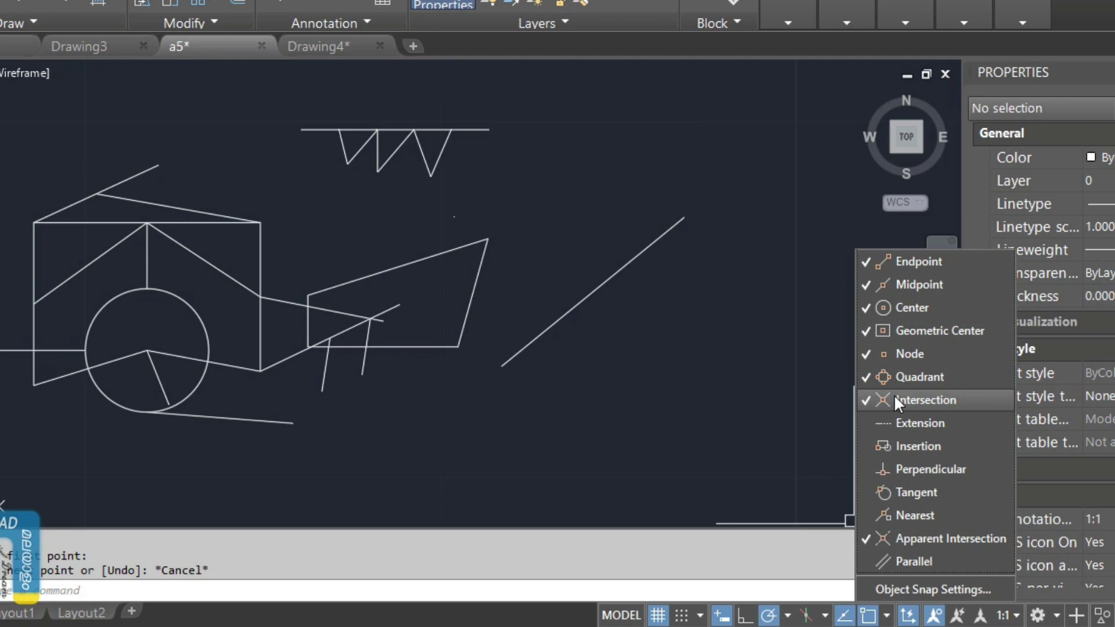
pyautogui.click(919, 468)
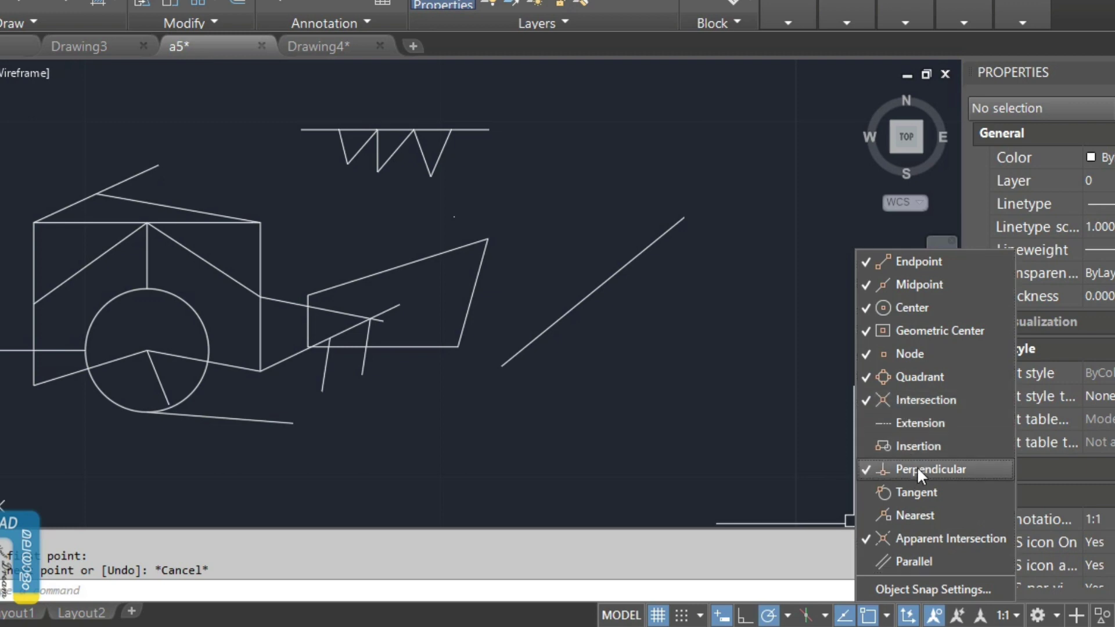
pyautogui.press('Escape')
pyautogui.press('Return')
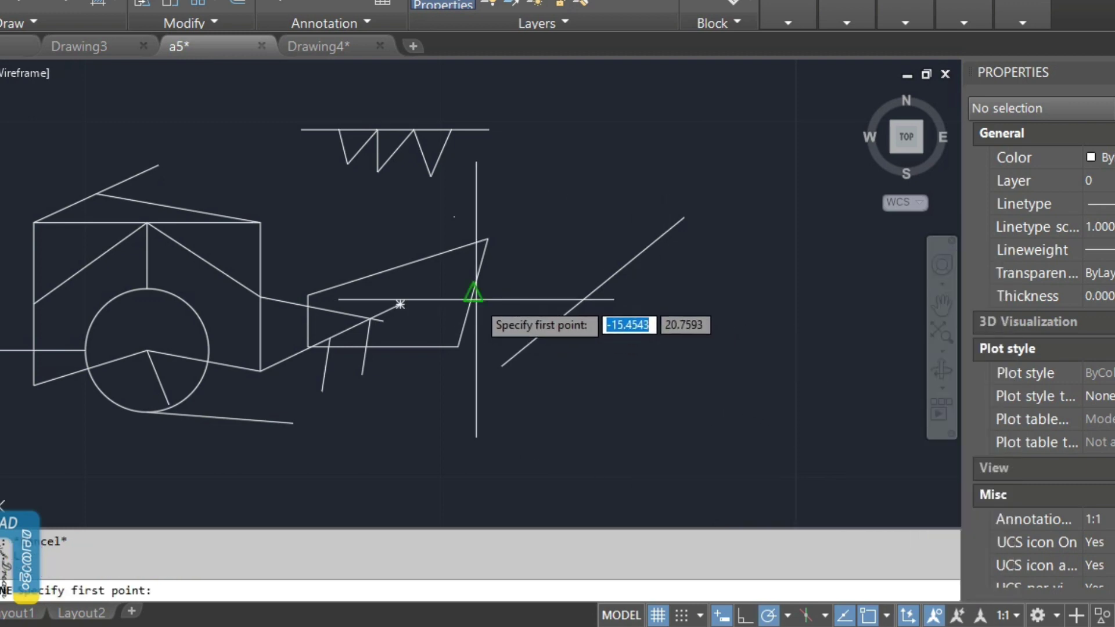
pyautogui.click(473, 295)
pyautogui.click(530, 350)
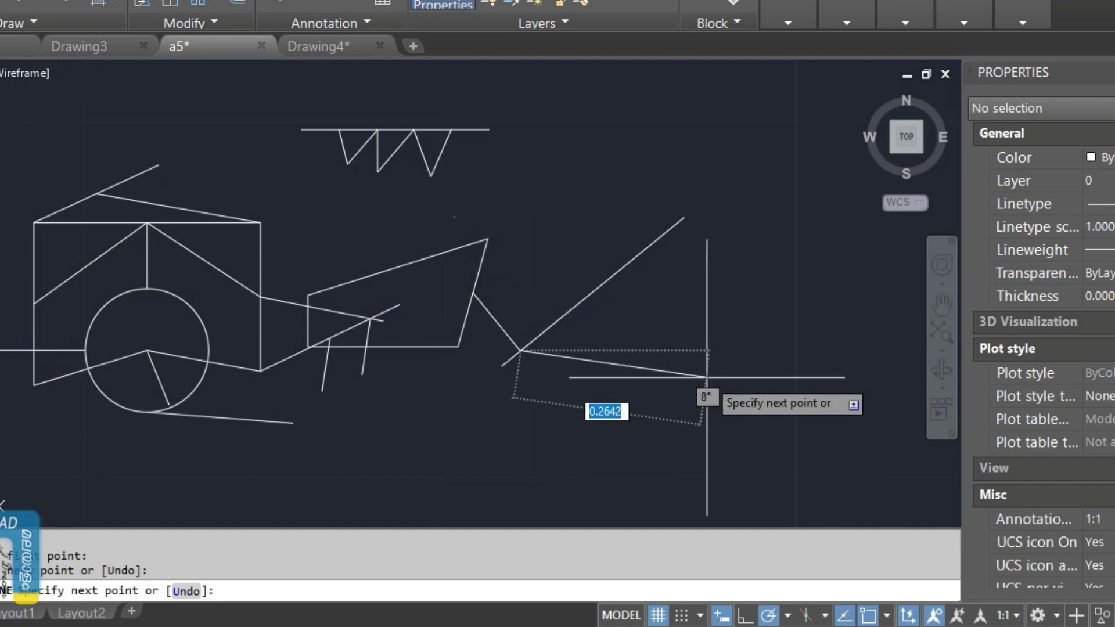
pyautogui.press('Escape')
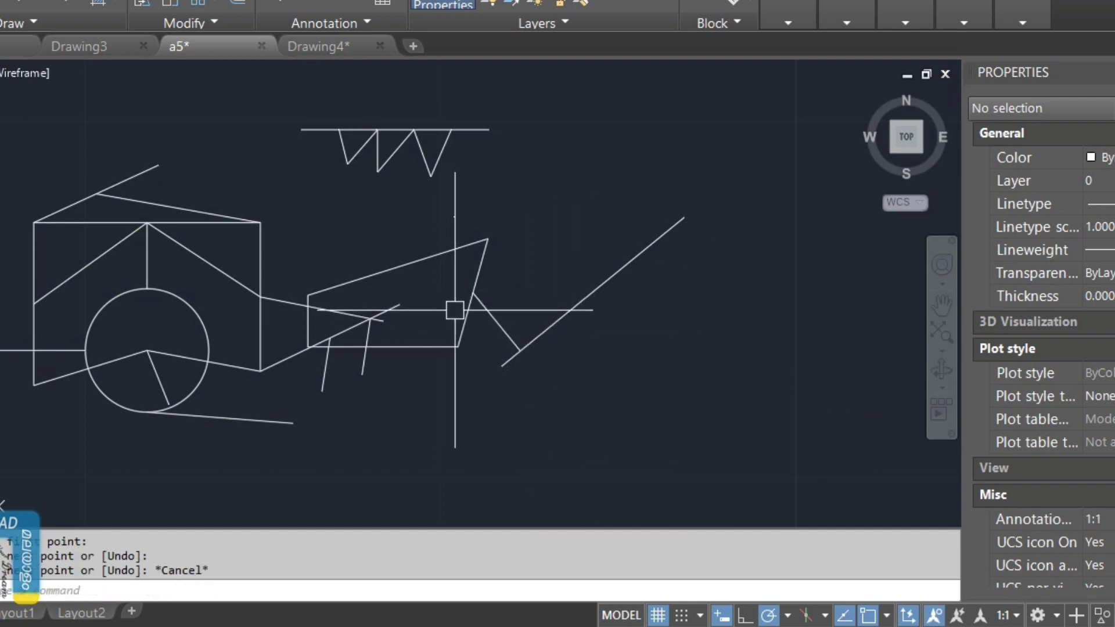
# - Check the angle between the new line and the sloped line with DIMANGULAR
pyautogui.write('da')
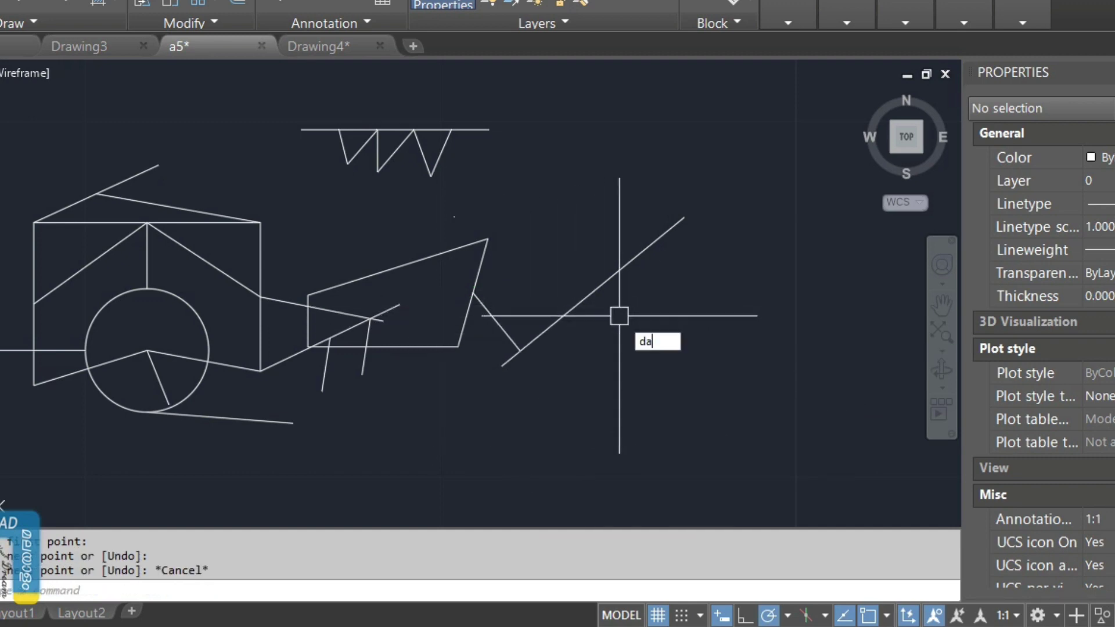
pyautogui.write('n')
pyautogui.press('Return')
pyautogui.click(505, 334)
pyautogui.click(538, 335)
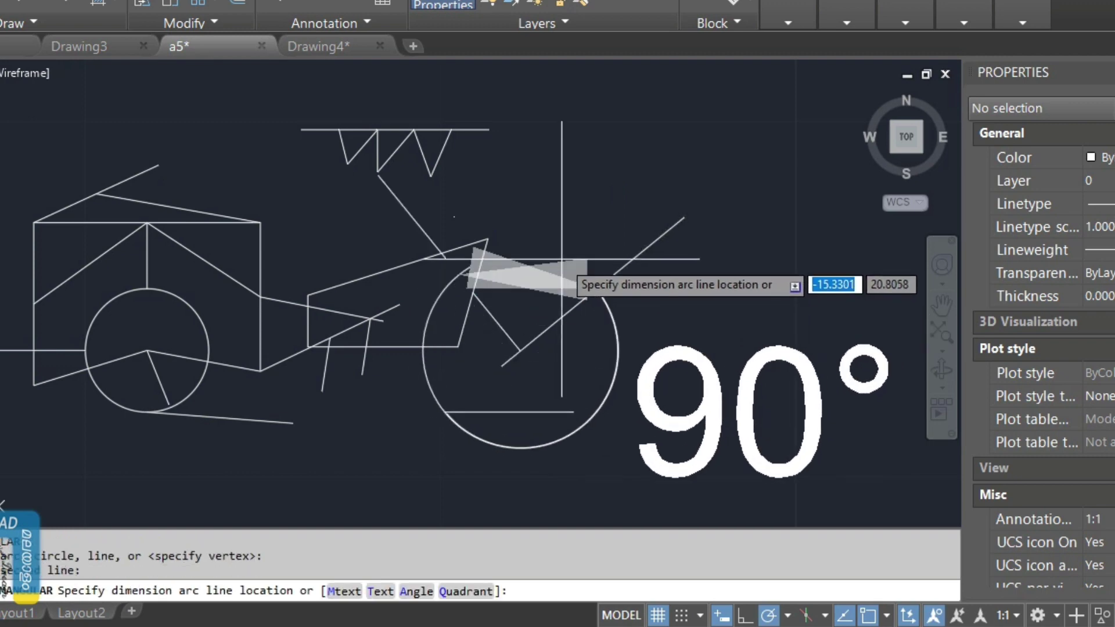
pyautogui.scroll(-4, 580, 226)
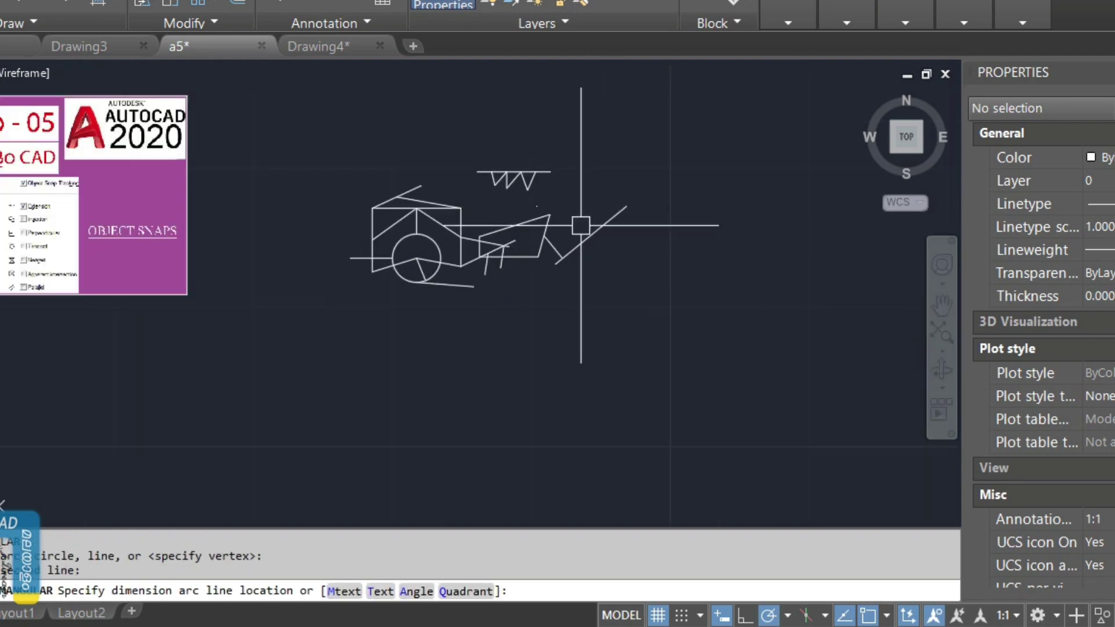
pyautogui.press('Escape')
pyautogui.scroll(6, 604, 221)
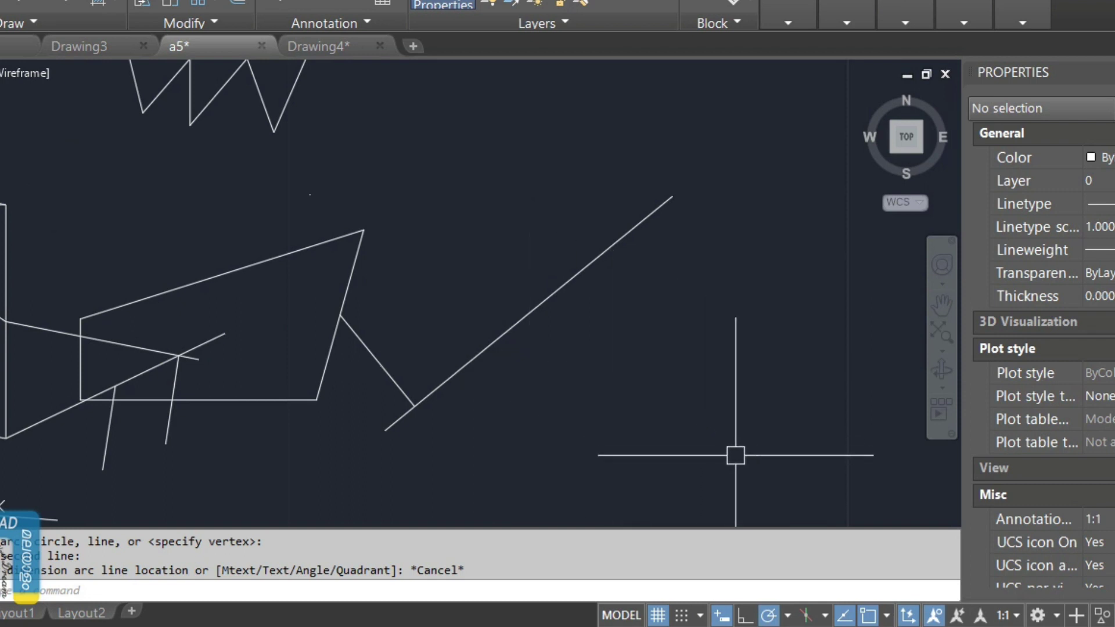
# - Draw a line rising from lower left to upper right
pyautogui.write('l')
pyautogui.press('Return')
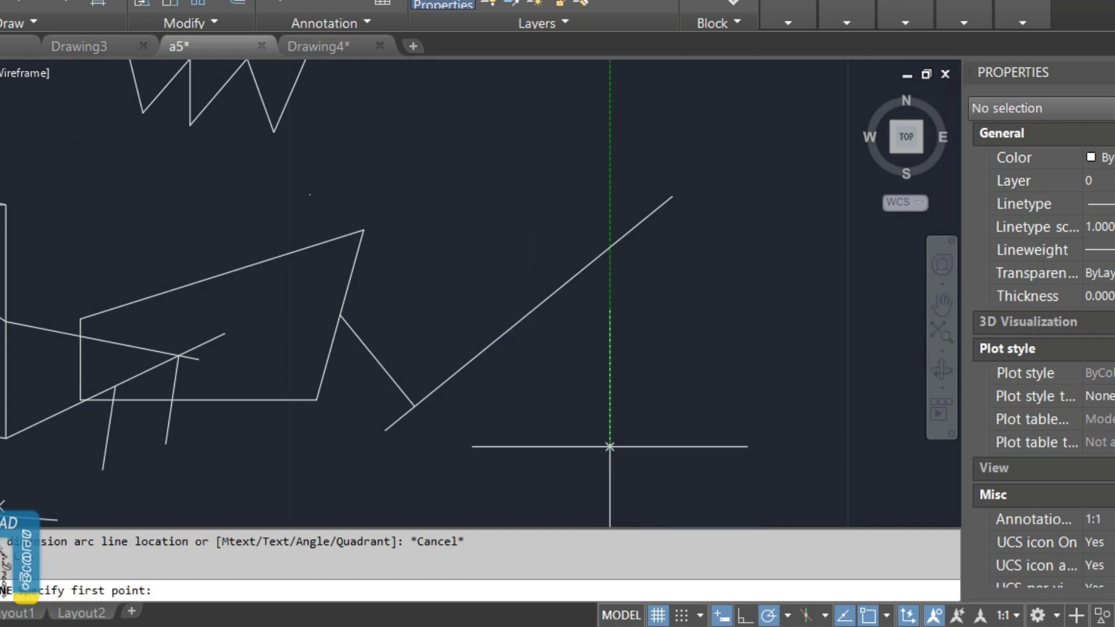
pyautogui.click(610, 448)
pyautogui.click(784, 312)
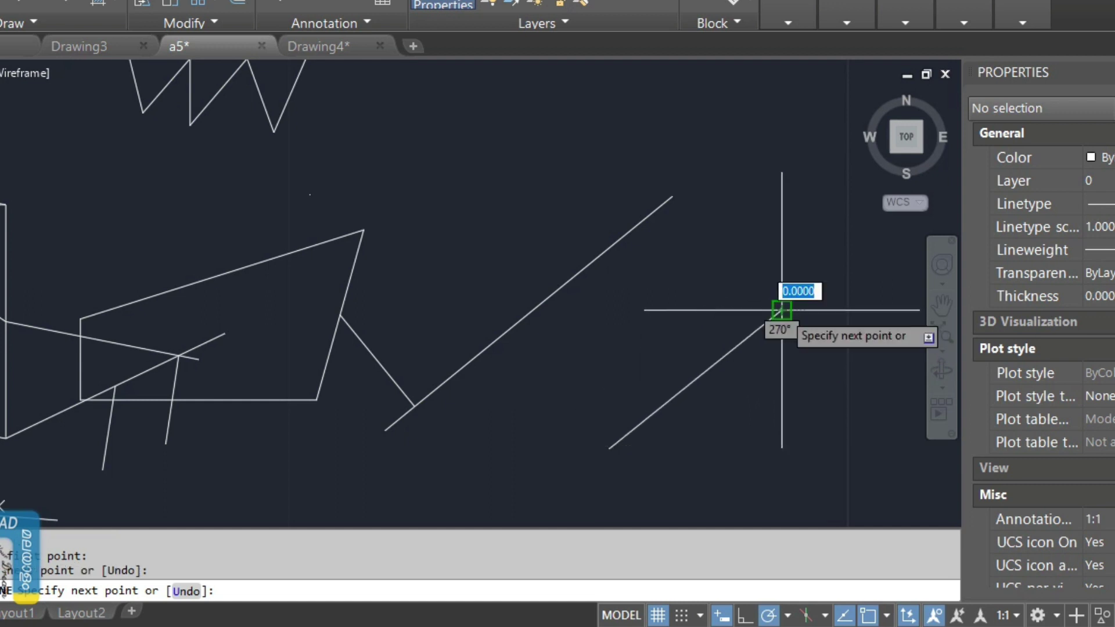
pyautogui.press('Escape')
pyautogui.press('Return')
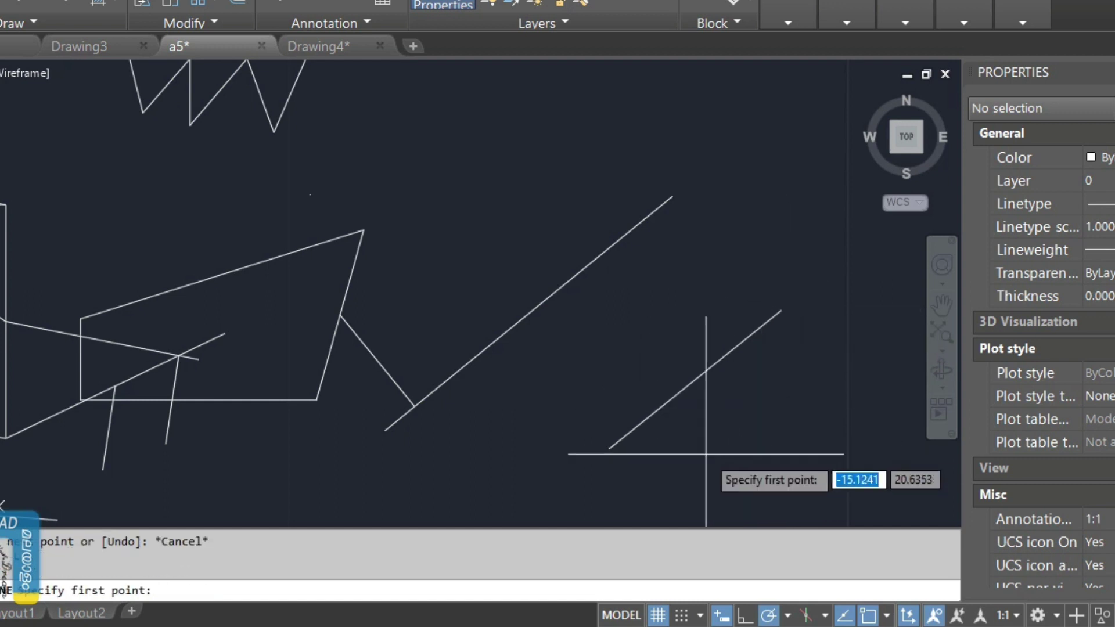
pyautogui.click(415, 453)
pyautogui.press('Escape')
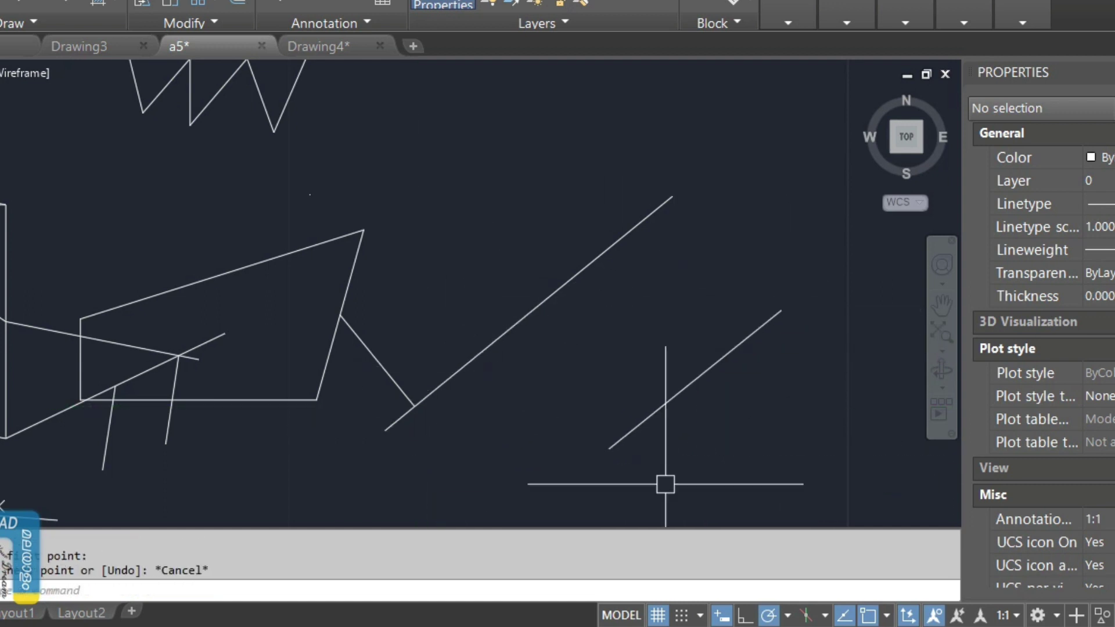
# - Turn on Tangent snapping and pan to the circle with LINE started
pyautogui.click(887, 616)
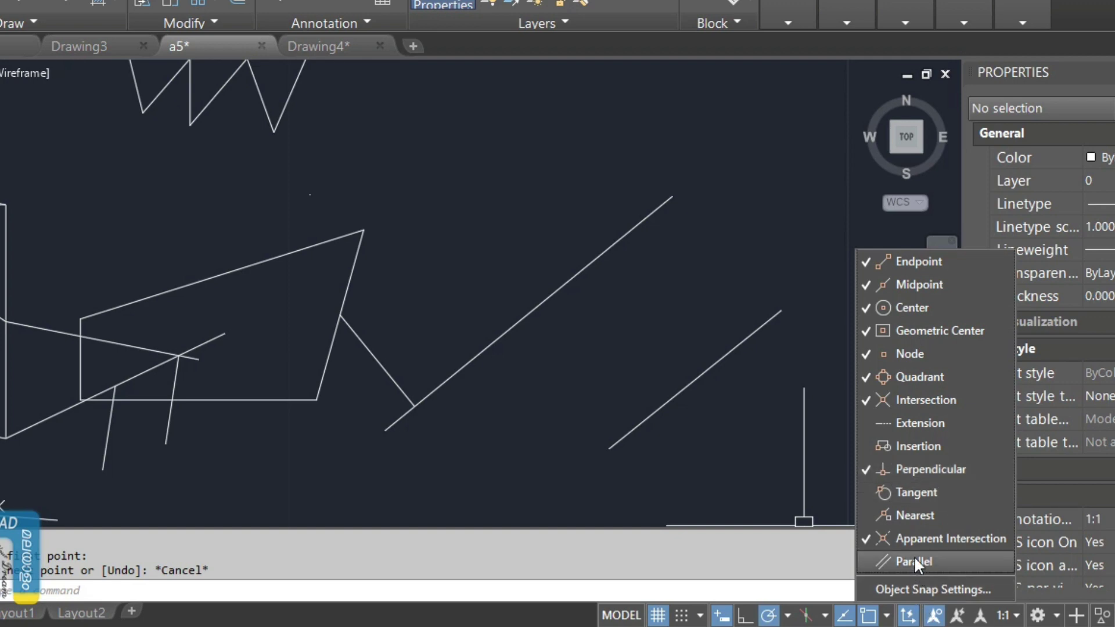
pyautogui.click(926, 493)
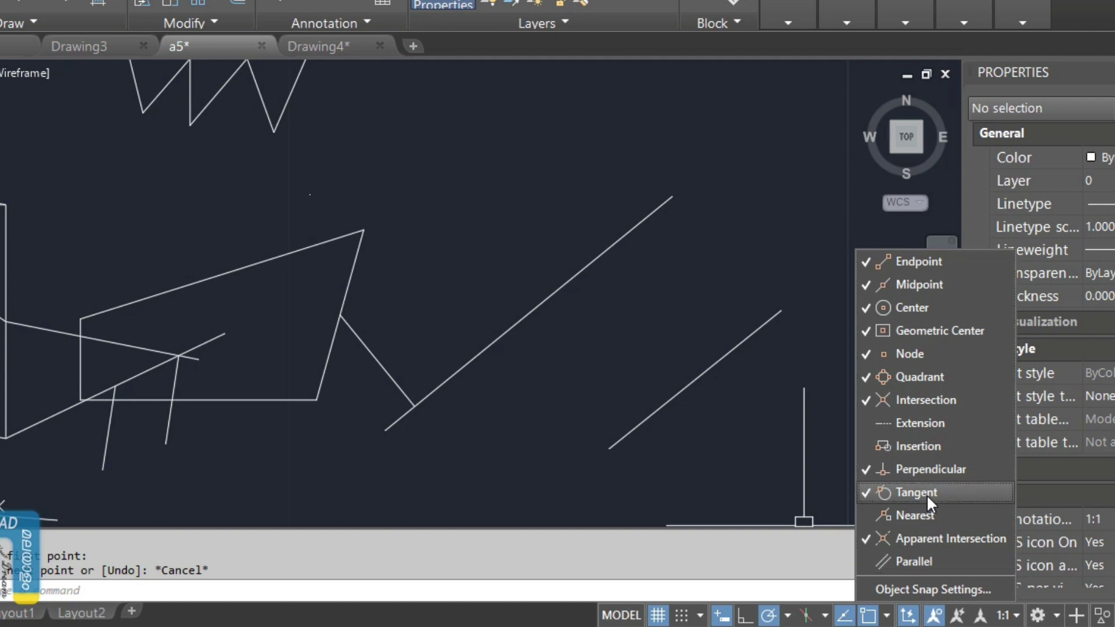
pyautogui.press('Escape')
pyautogui.moveTo(591, 454); pyautogui.dragTo(779, 376, button='middle')
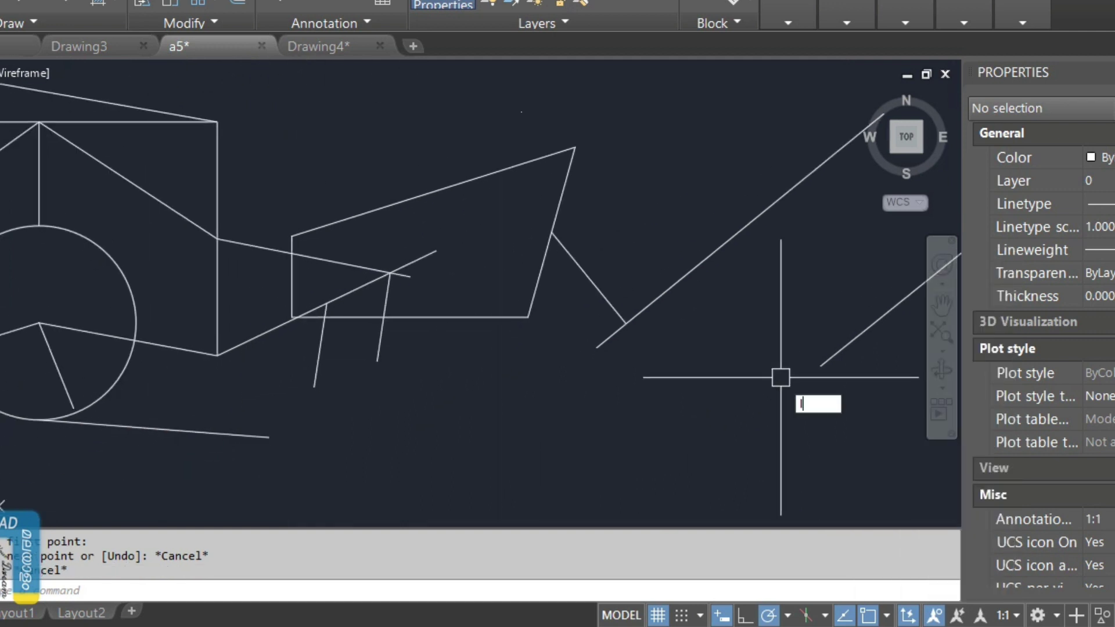
pyautogui.write('l')
pyautogui.press('Return')
pyautogui.moveTo(221, 399); pyautogui.dragTo(480, 366, button='middle')
pyautogui.scroll(1, 480, 365)
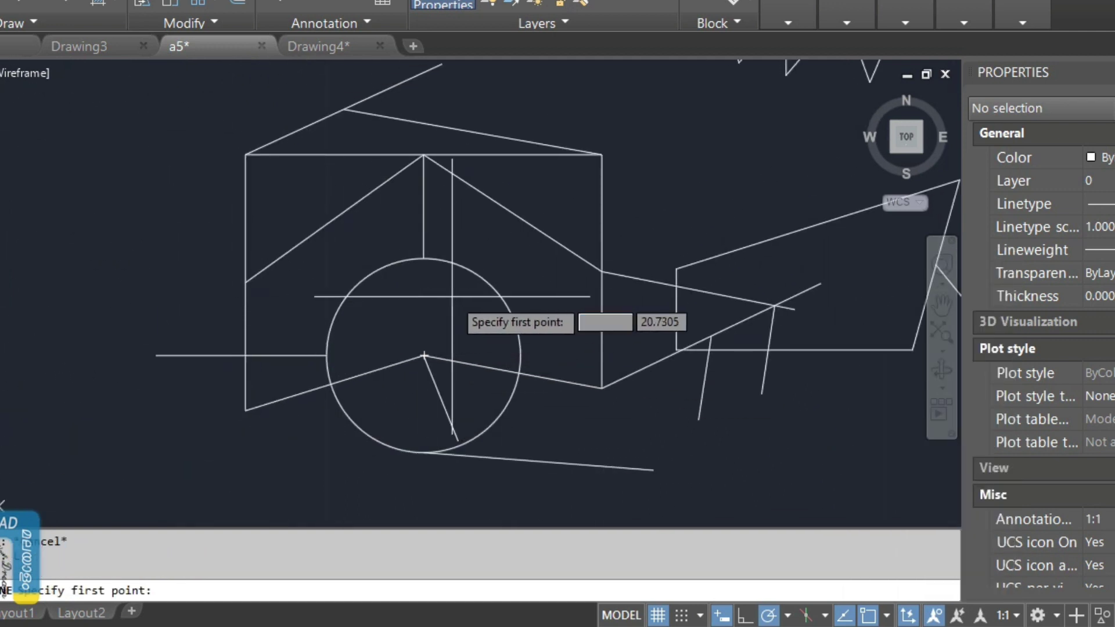
# - Uncheck Quadrant, Node, Geometric Center, Center, Endpoint, Midpoint and Apparent Intersection, keeping only Tangent
pyautogui.click(887, 616)
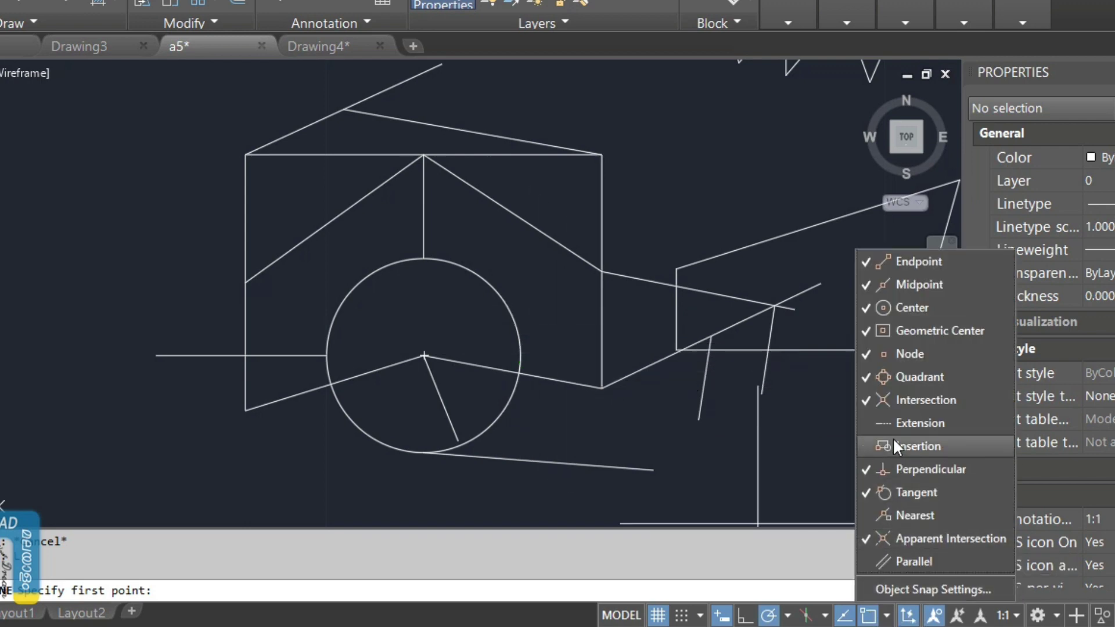
pyautogui.click(906, 377)
pyautogui.click(901, 353)
pyautogui.click(908, 330)
pyautogui.click(909, 308)
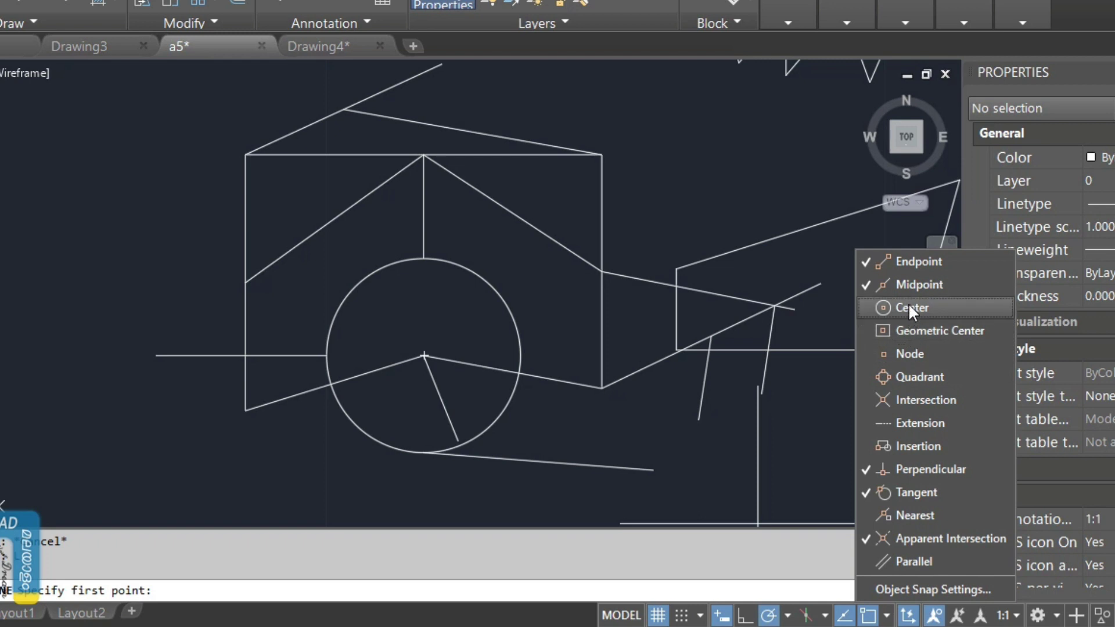
pyautogui.click(899, 265)
pyautogui.click(901, 305)
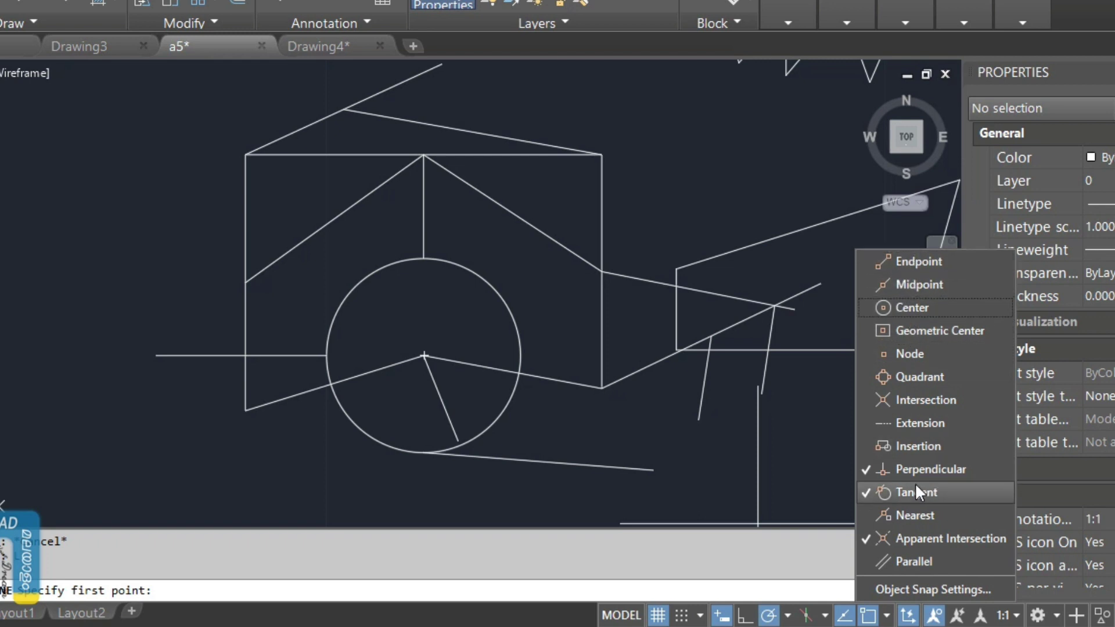
pyautogui.click(909, 493)
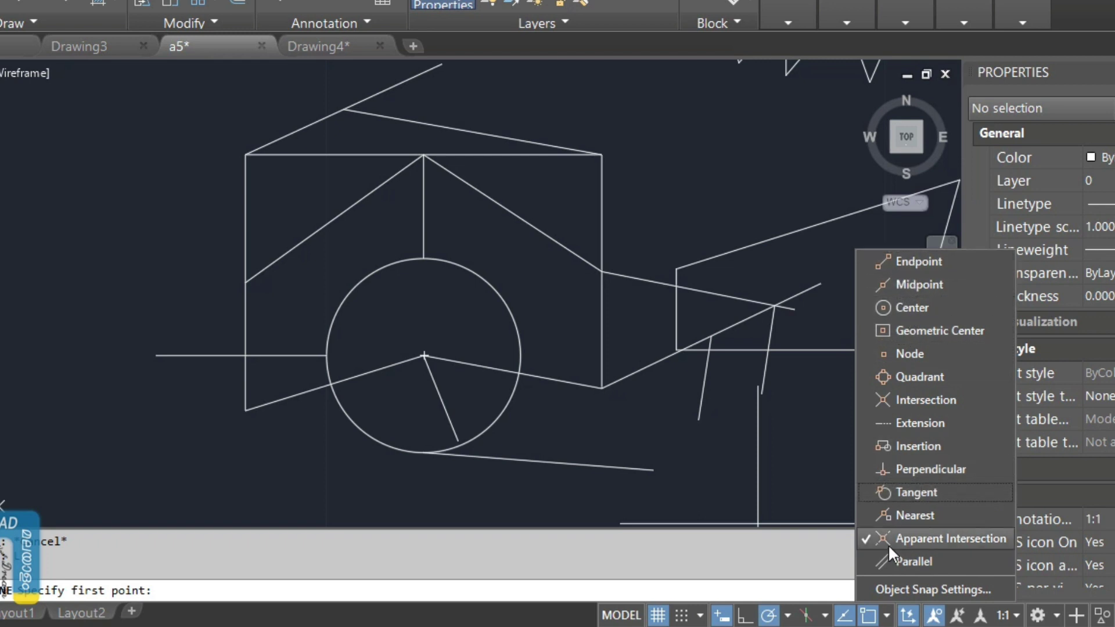
pyautogui.click(888, 540)
pyautogui.click(906, 492)
pyautogui.press('Escape')
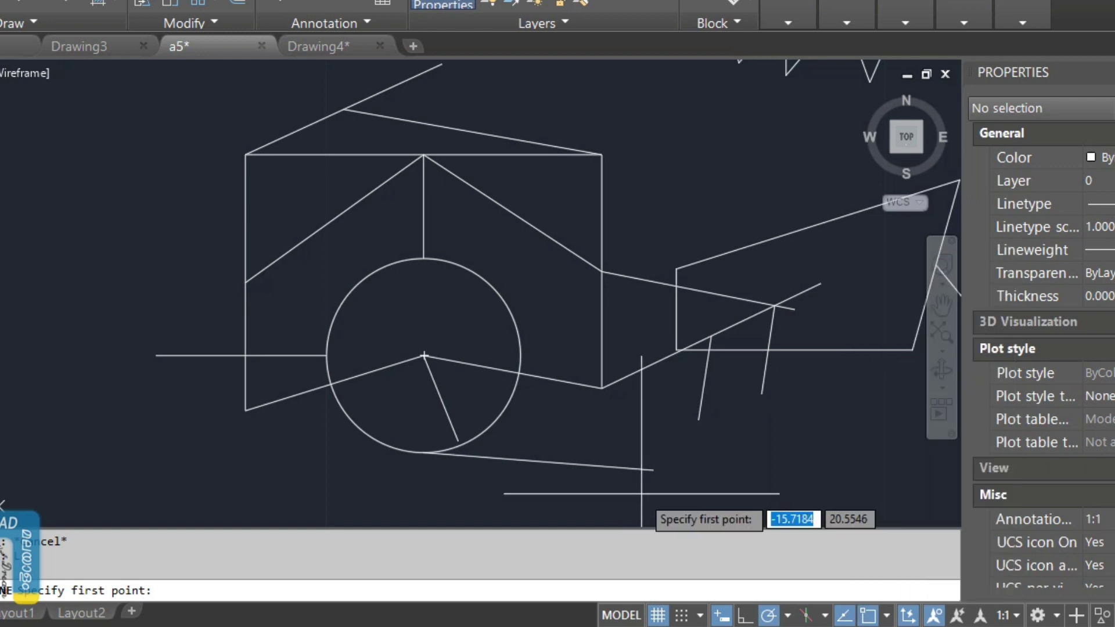
# - Draw a line from a tangent point on the circle's top out to the left, then start a second tangent line
pyautogui.press('Escape')
pyautogui.press('Return')
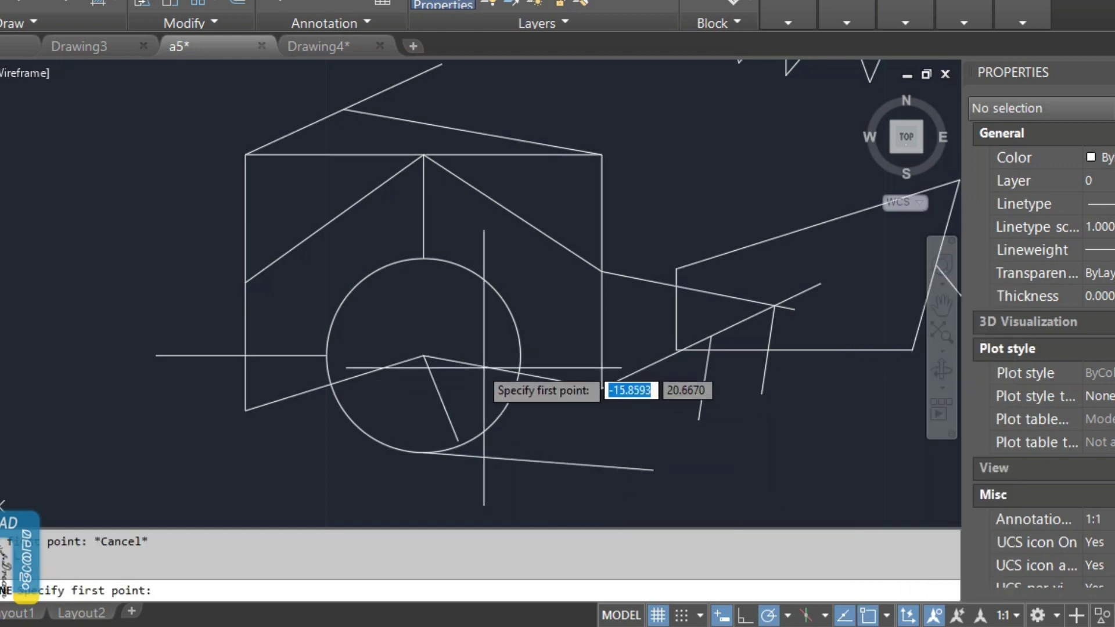
pyautogui.click(360, 282)
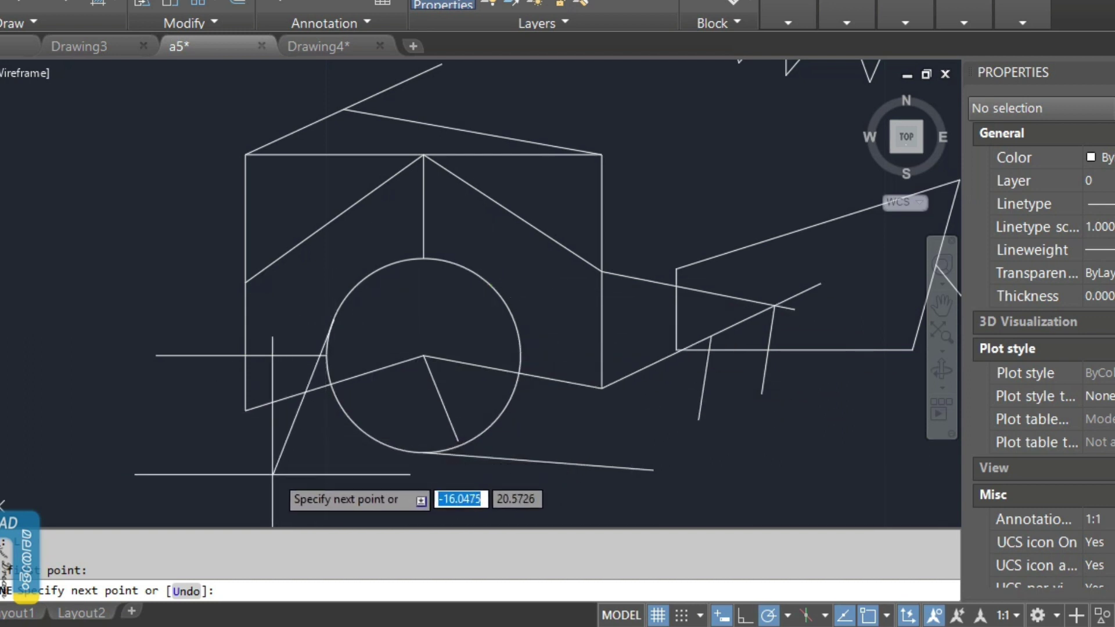
pyautogui.click(29, 300)
pyautogui.press('Return')
pyautogui.press('Return')
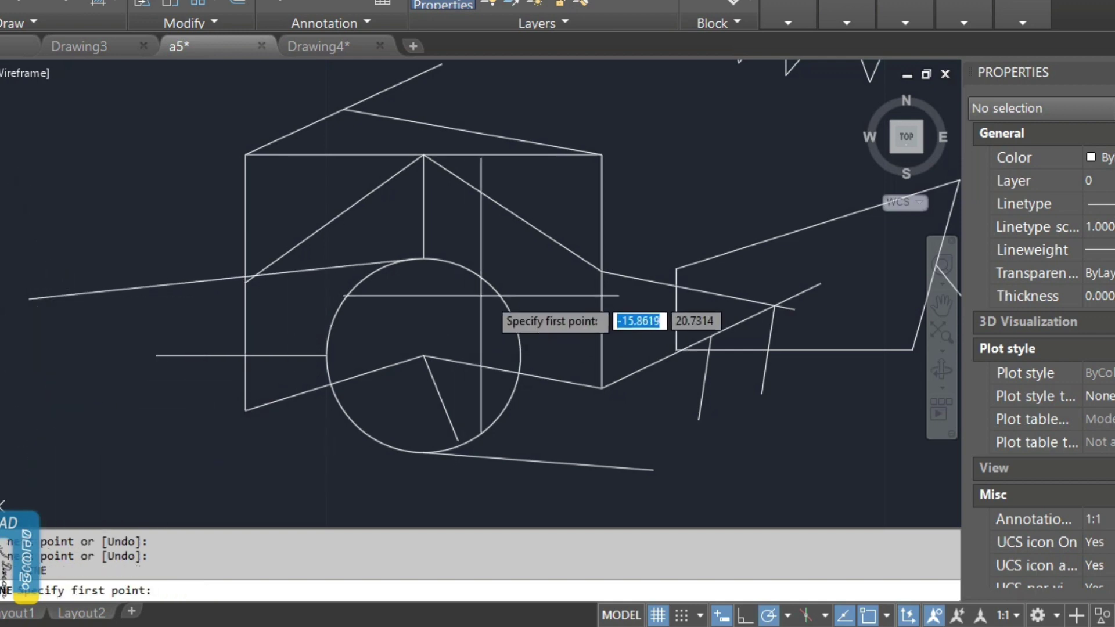
pyautogui.click(493, 291)
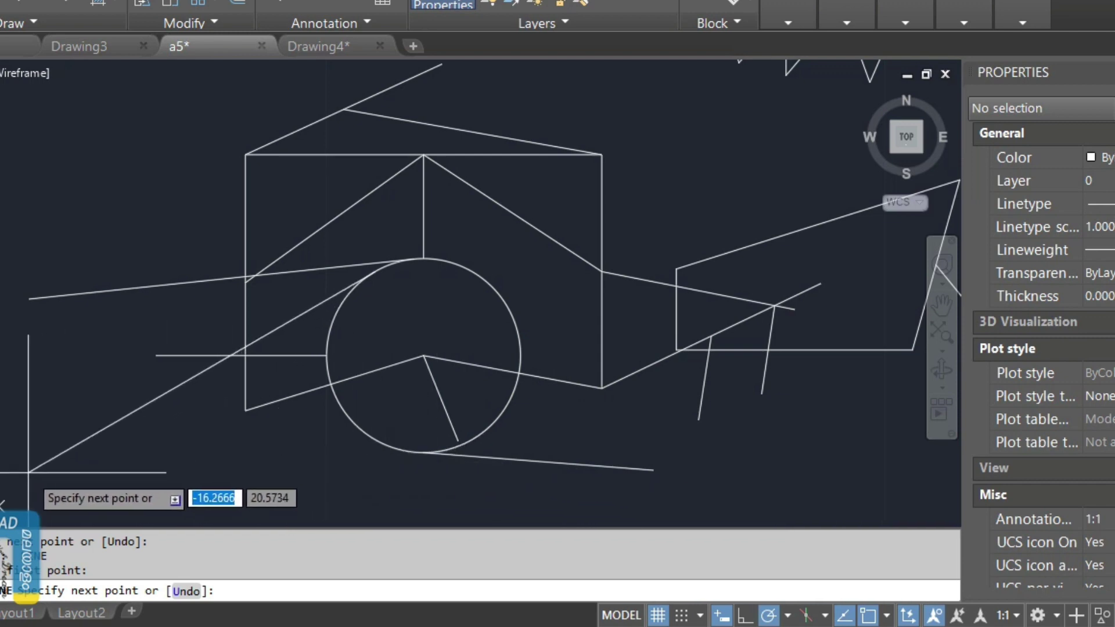
pyautogui.press('Escape')
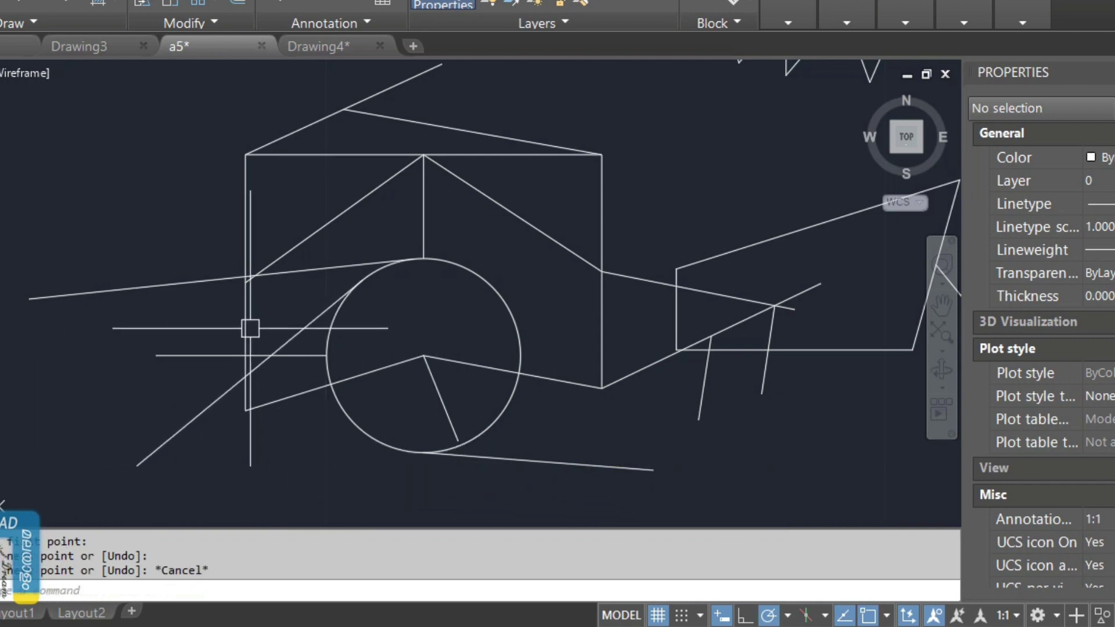
pyautogui.scroll(-2, 314, 317)
pyautogui.click(941, 166)
# - Erase all 36 objects and add Nearest to the running object snaps
pyautogui.click(174, 383)
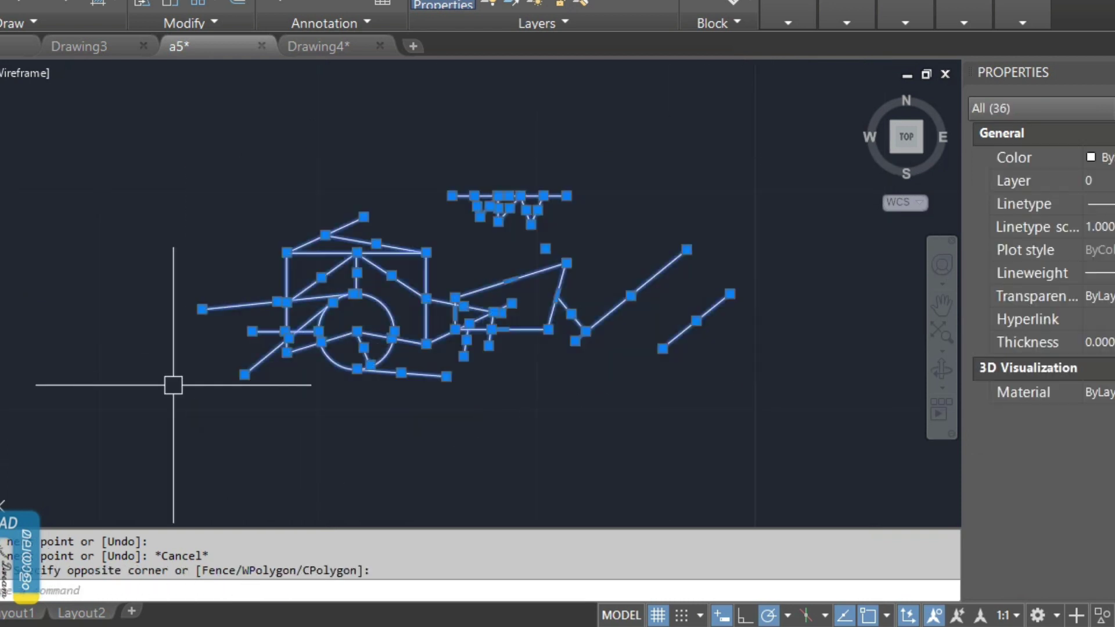
pyautogui.press('Delete')
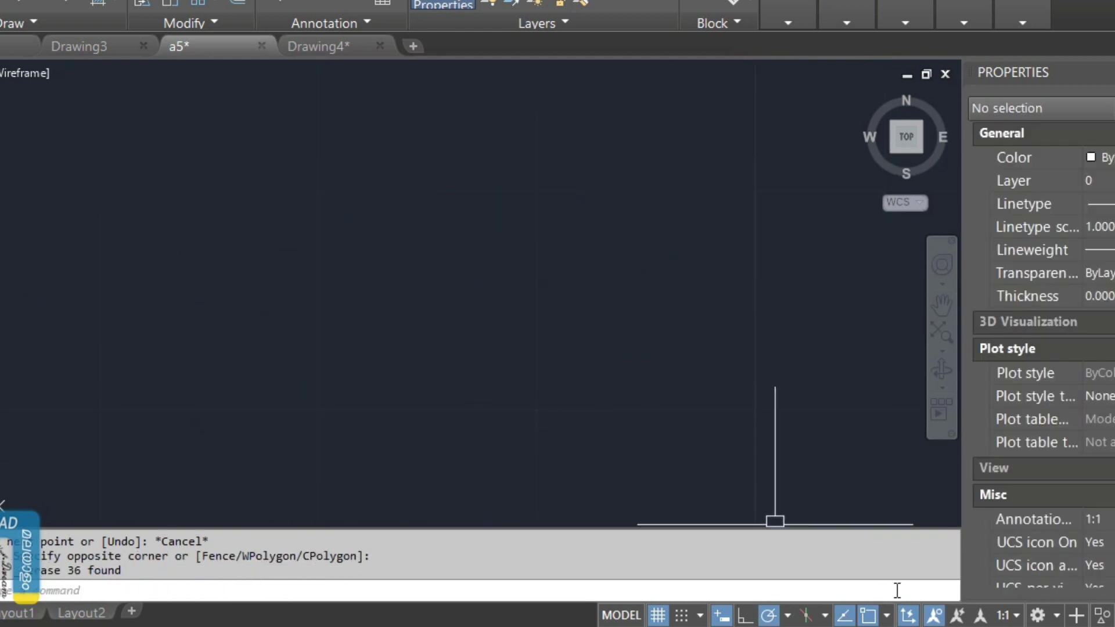
pyautogui.click(886, 615)
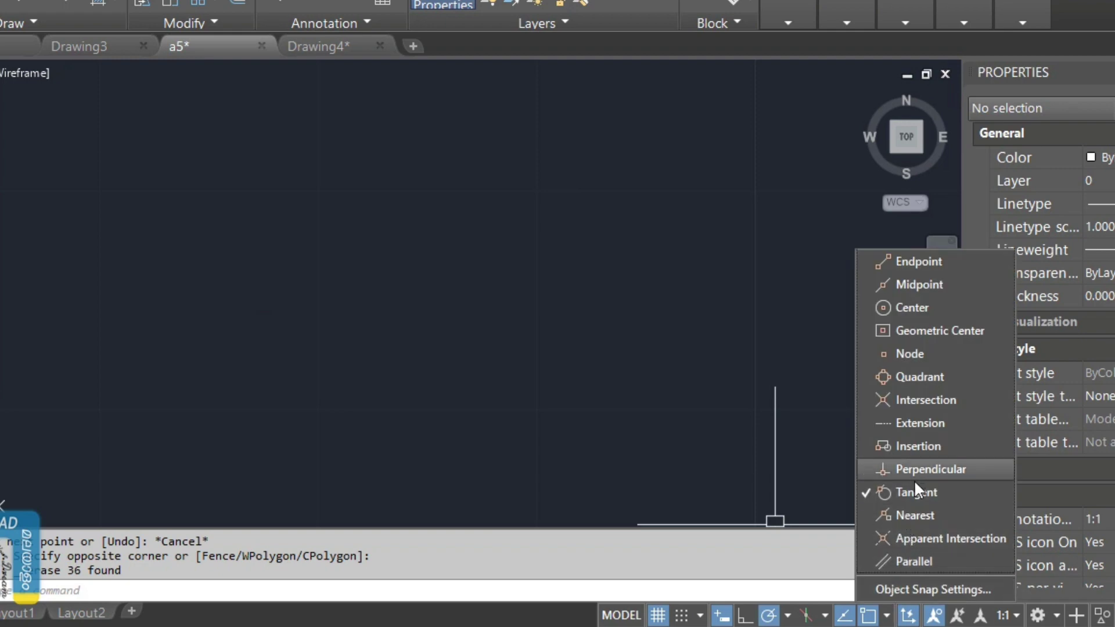
pyautogui.click(912, 514)
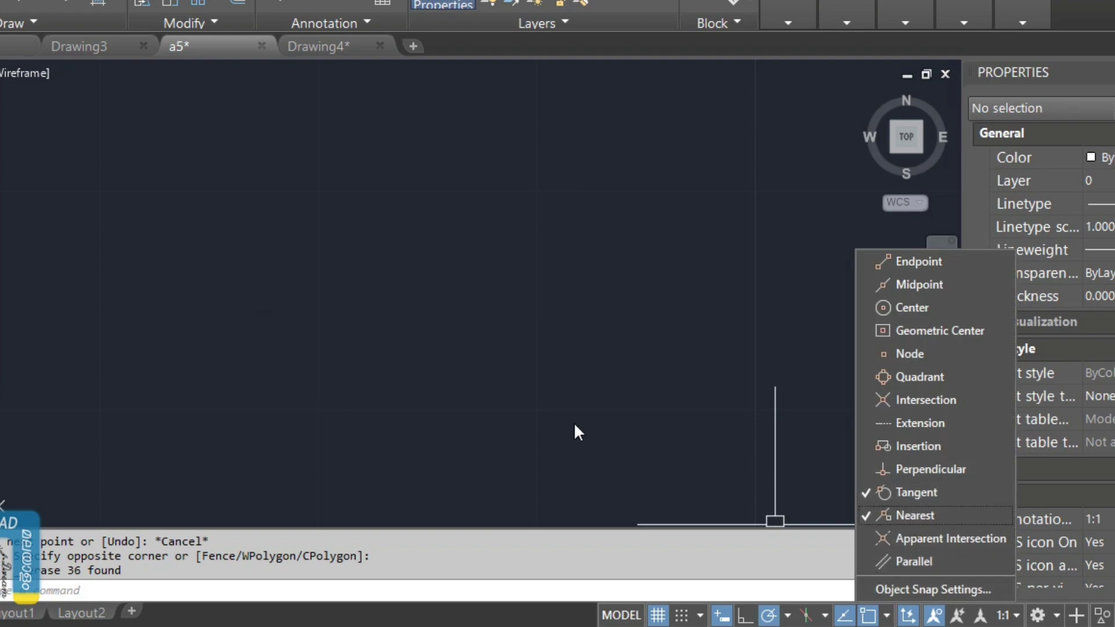
pyautogui.press('Escape')
# - Draw two overlapping rectangles with the REC command
pyautogui.write('rec')
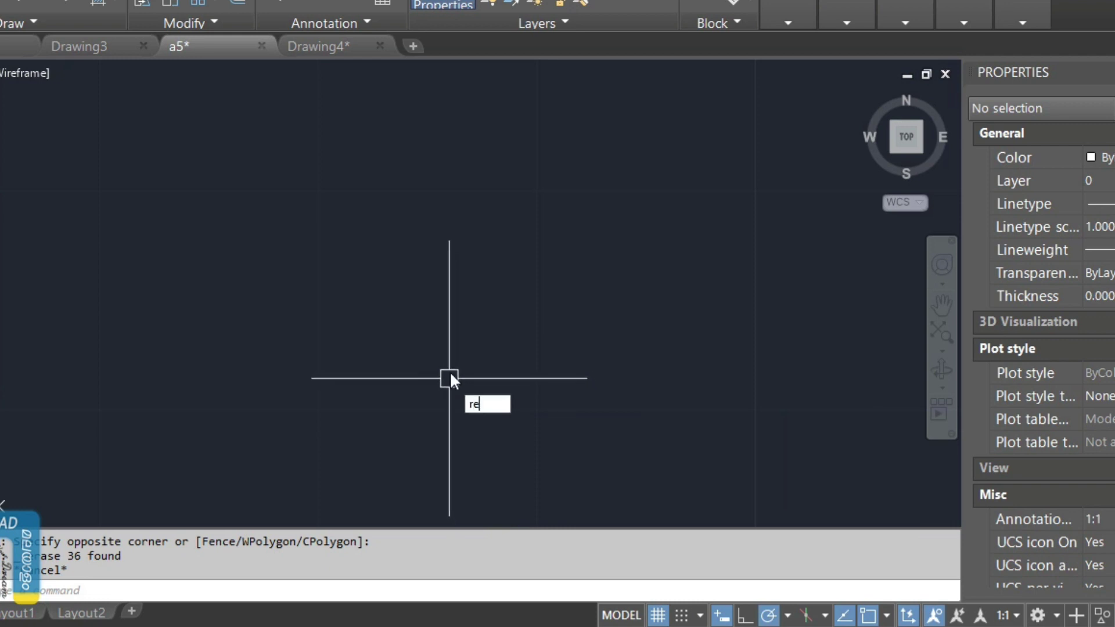
pyautogui.press('Return')
pyautogui.click(358, 233)
pyautogui.click(370, 292)
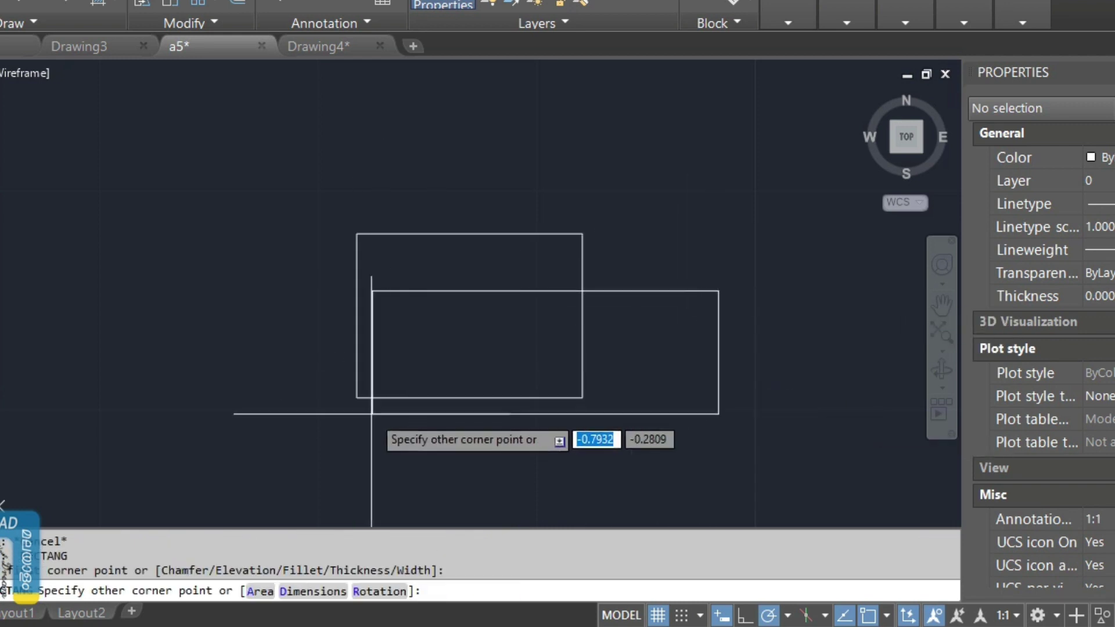
pyautogui.click(717, 415)
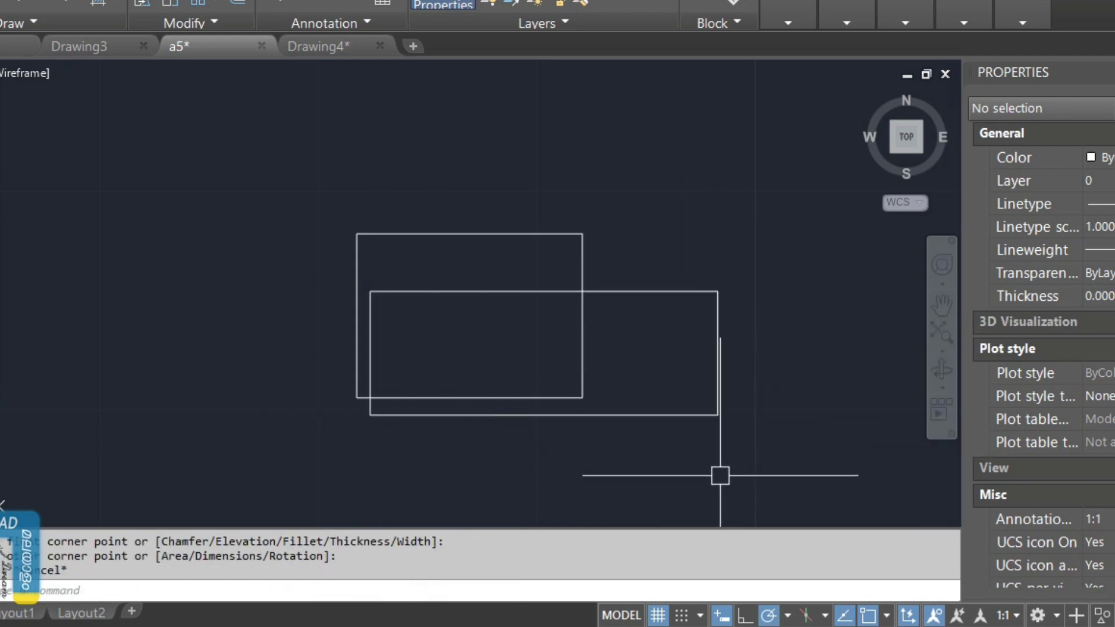
pyautogui.click(887, 617)
pyautogui.press('Escape')
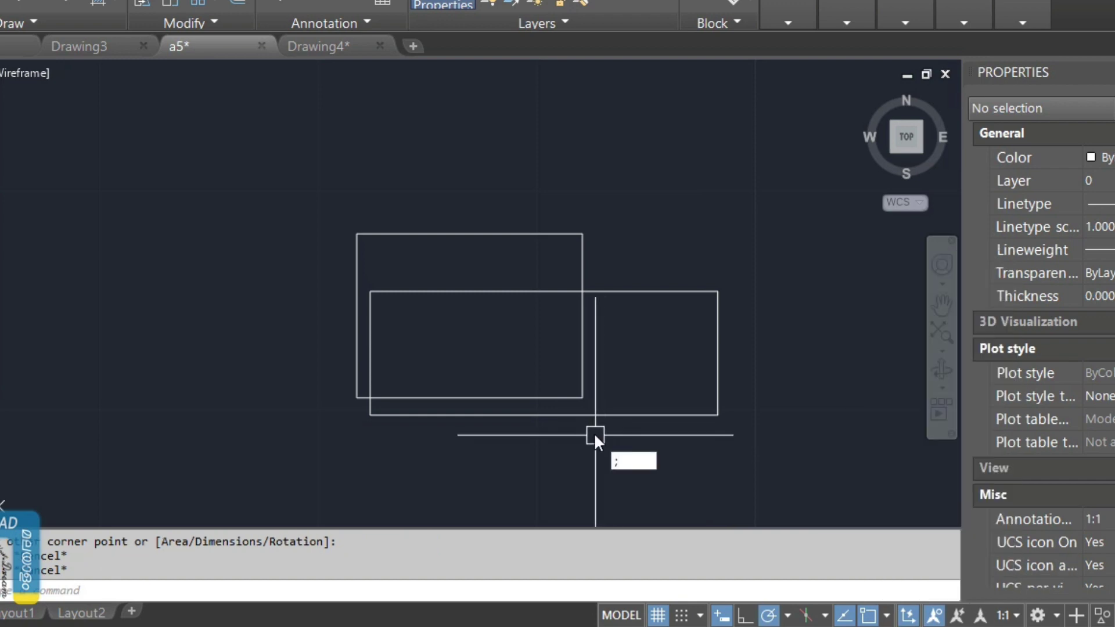
# - Draw a sloped line from the upper rectangle's top-left corner up to the right and zoom in to check it
pyautogui.press('Return')
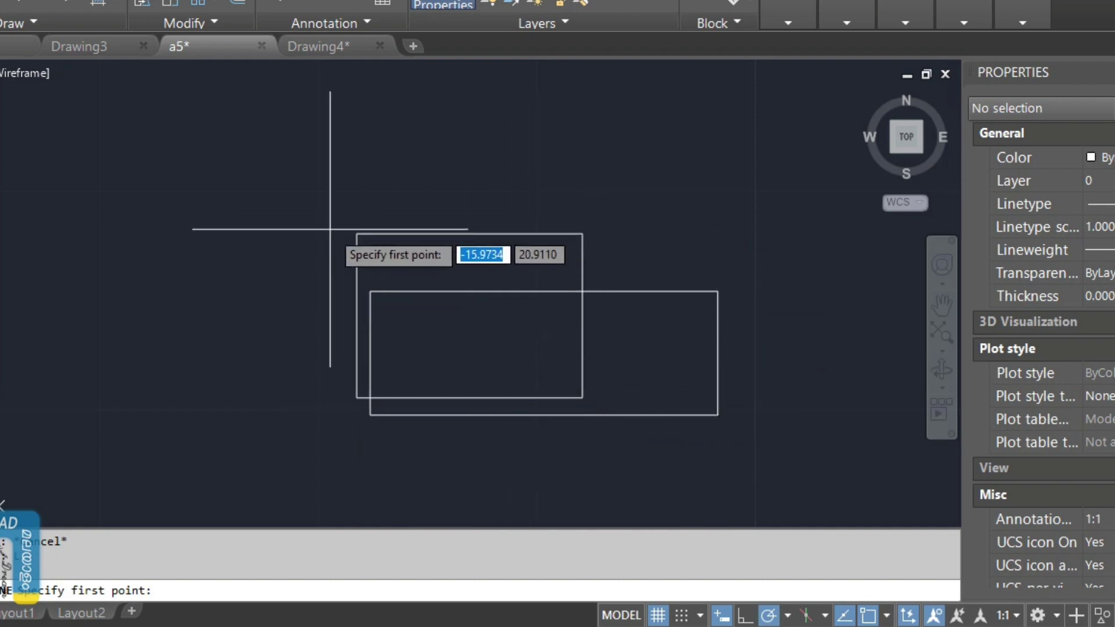
pyautogui.click(362, 234)
pyautogui.press('Escape')
pyautogui.press('Return')
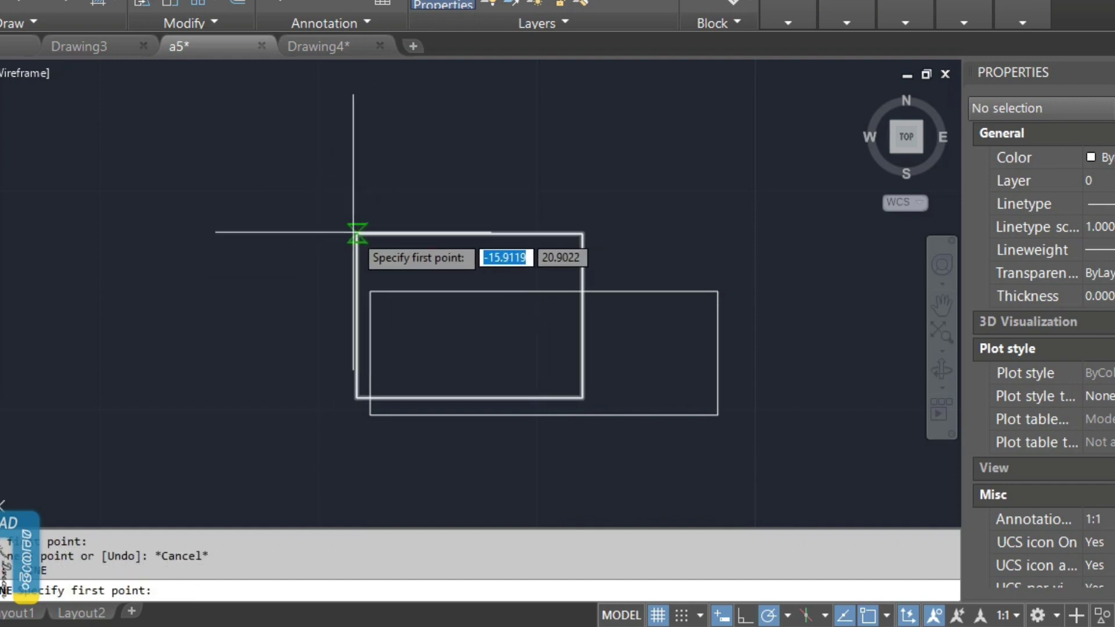
pyautogui.click(356, 233)
pyautogui.click(564, 140)
pyautogui.press('Escape')
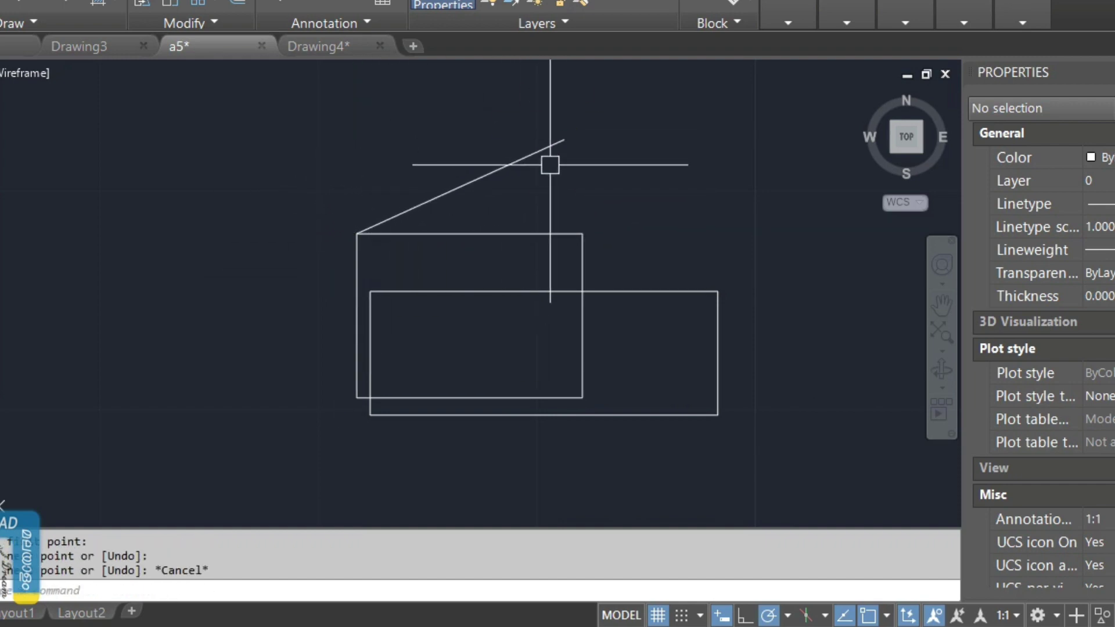
pyautogui.scroll(3, 464, 238)
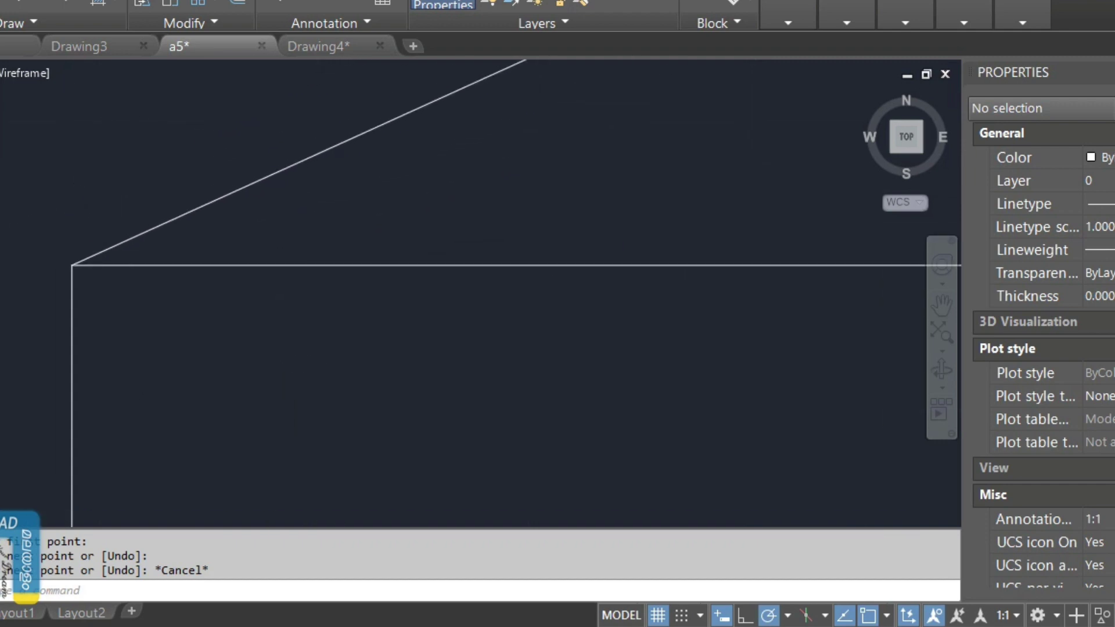
pyautogui.moveTo(15, 276)
pyautogui.mouseDown(button='middle')
pyautogui.moveTo(224, 304)
pyautogui.moveTo(199, 313)
pyautogui.moveTo(241, 309)
pyautogui.mouseUp(button='middle')
pyautogui.scroll(2, 119, 346)
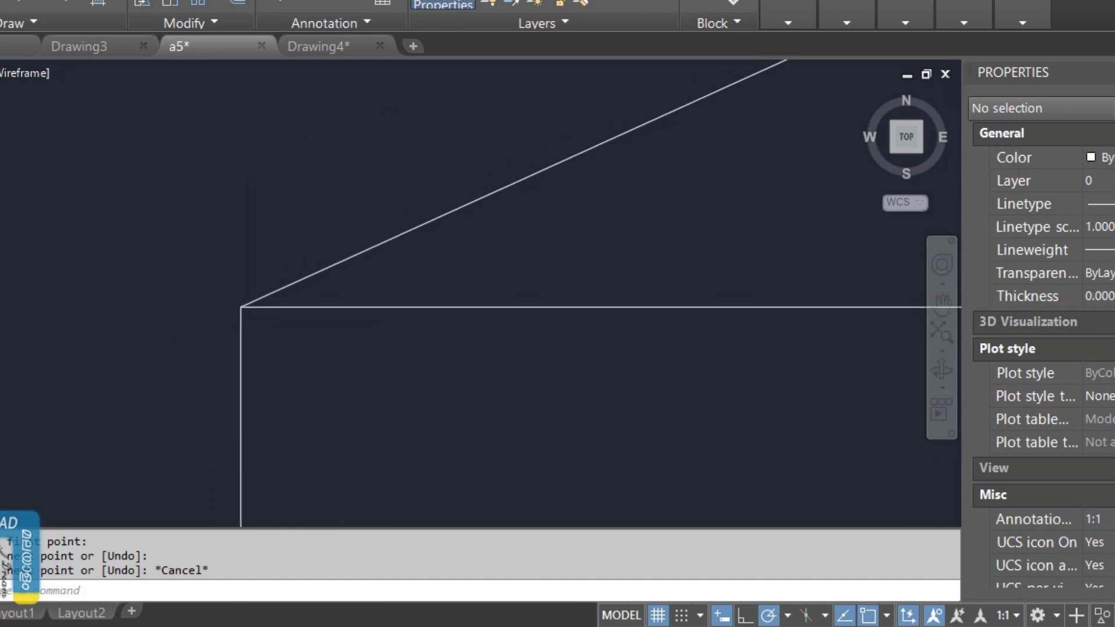
pyautogui.scroll(-2, 261, 315)
pyautogui.scroll(-5, 261, 316)
pyautogui.scroll(2, 296, 327)
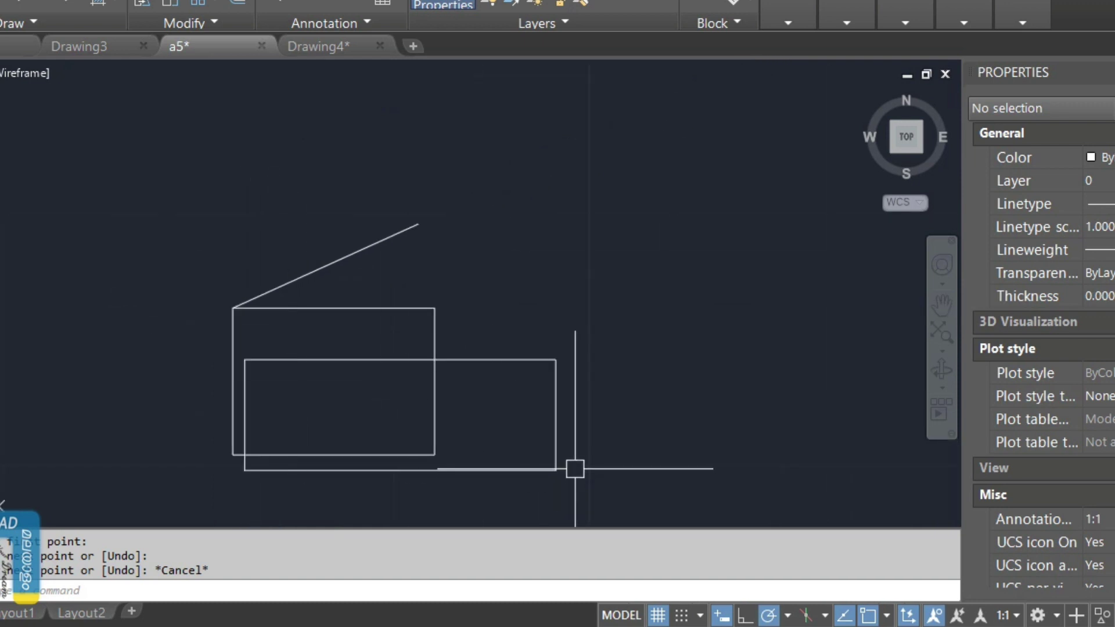
# - Turn on Midpoint snapping in the status-bar Object Snap list
pyautogui.click(889, 617)
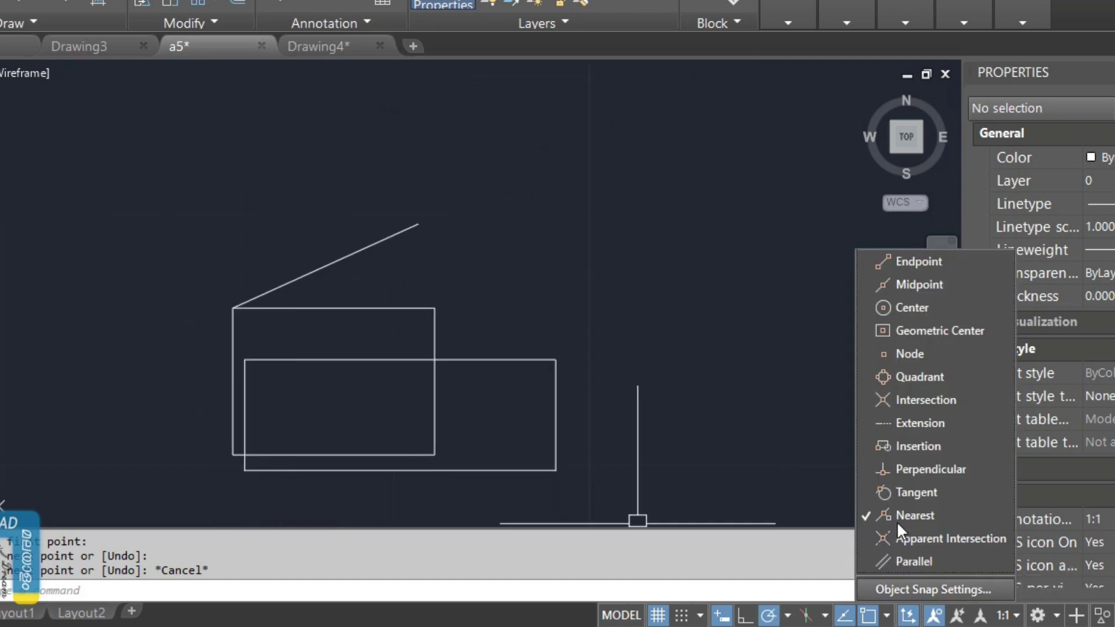
pyautogui.click(903, 285)
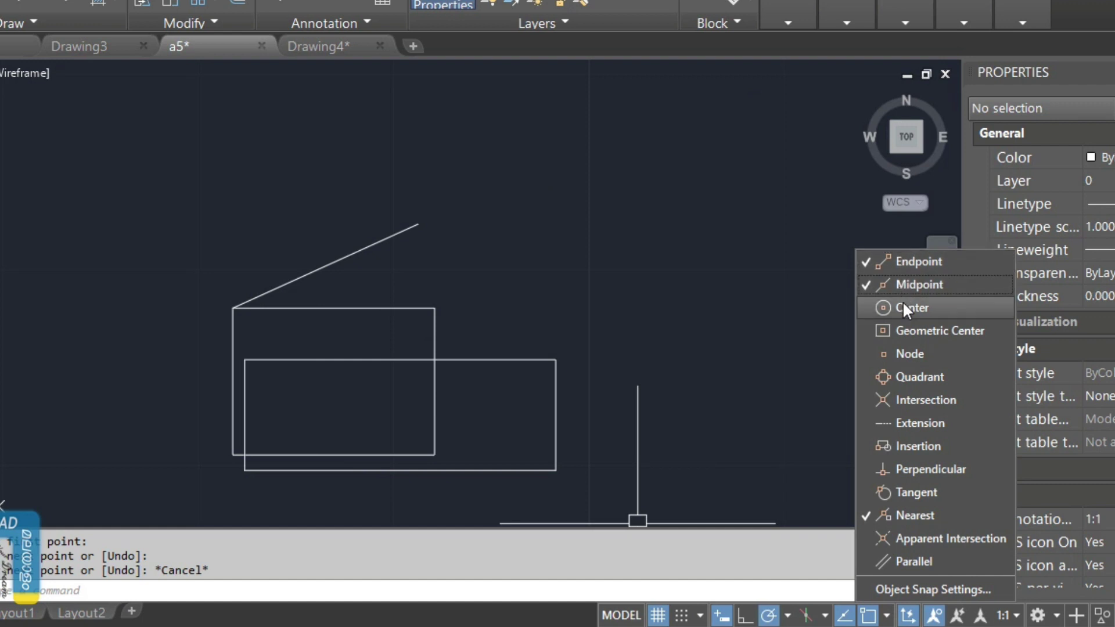
pyautogui.click(601, 334)
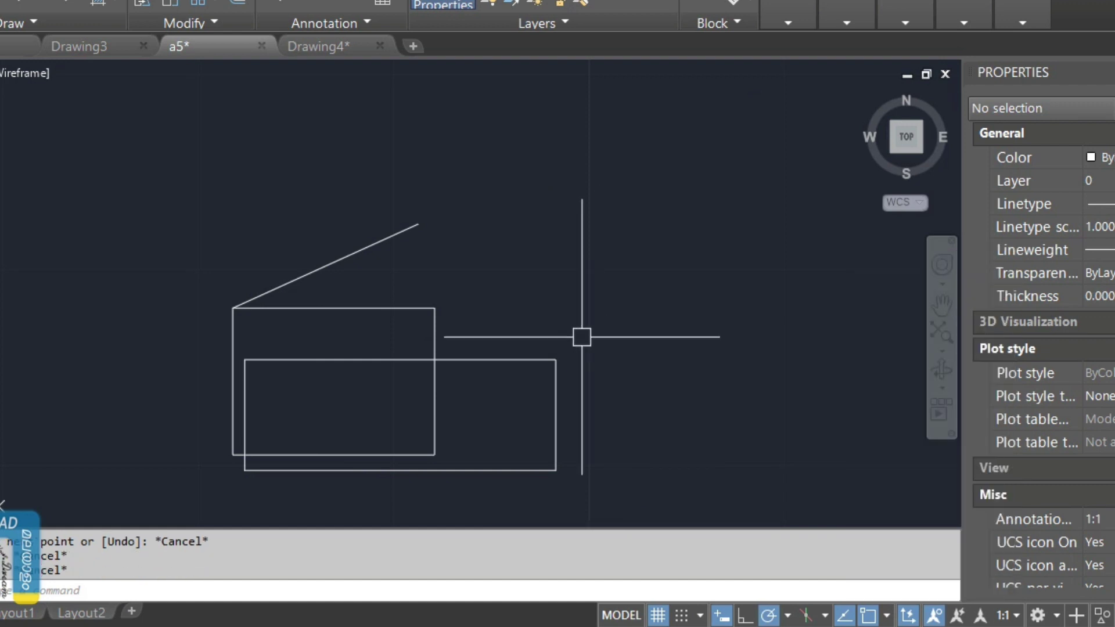
# - Start a trial line at the rectangle's top-right corner, then cancel it
pyautogui.write('l')
pyautogui.press('Return')
pyautogui.click(435, 308)
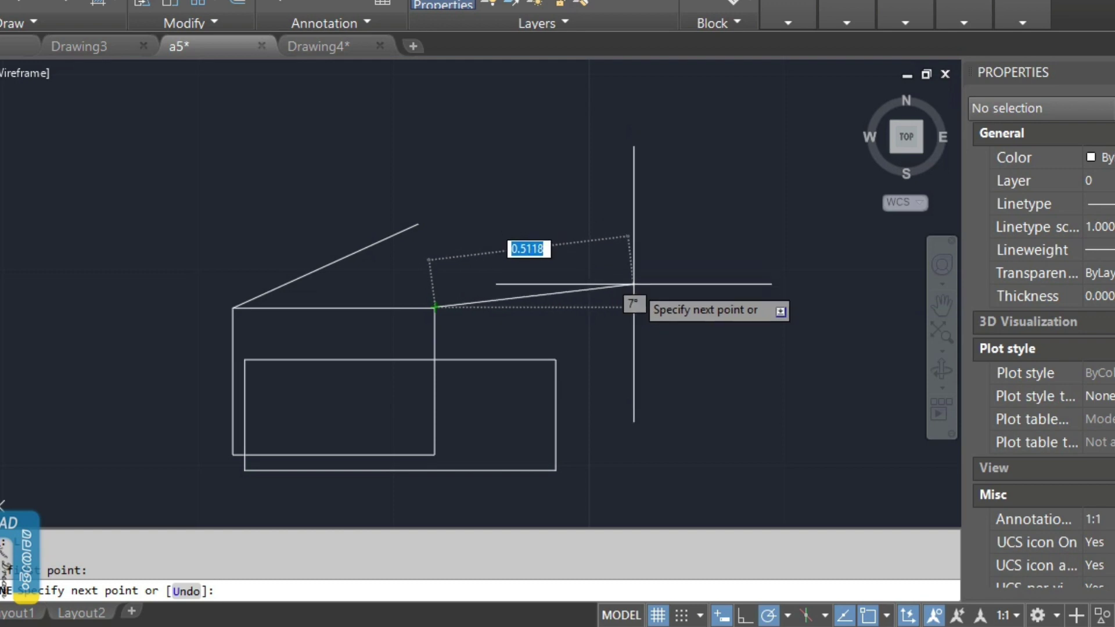
pyautogui.press('Escape')
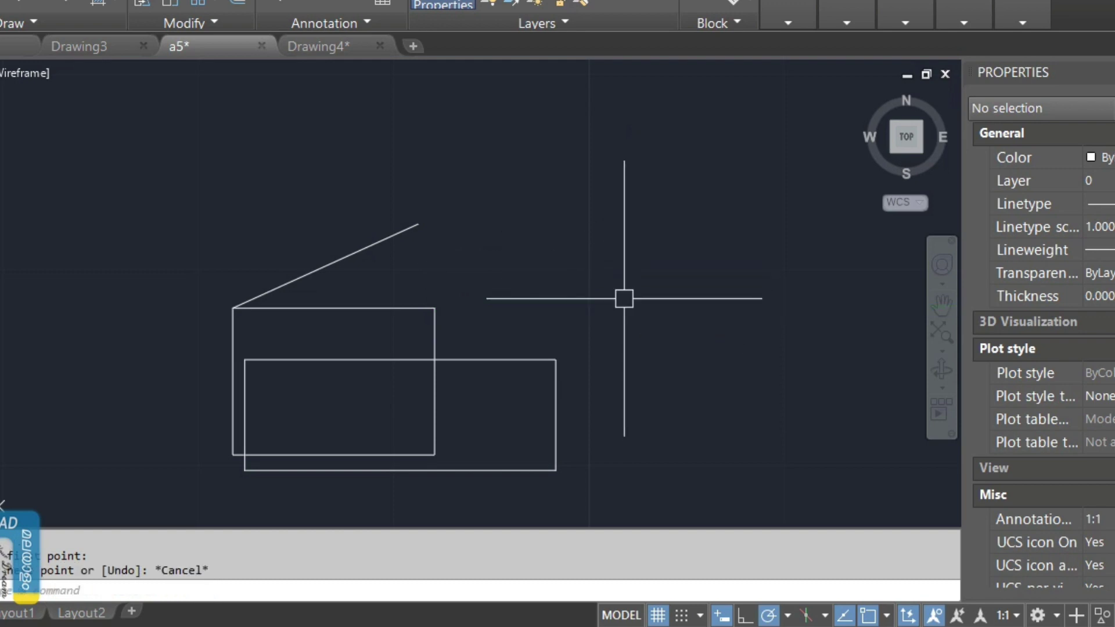
# - Add Parallel to the active object snap modes
pyautogui.click(886, 616)
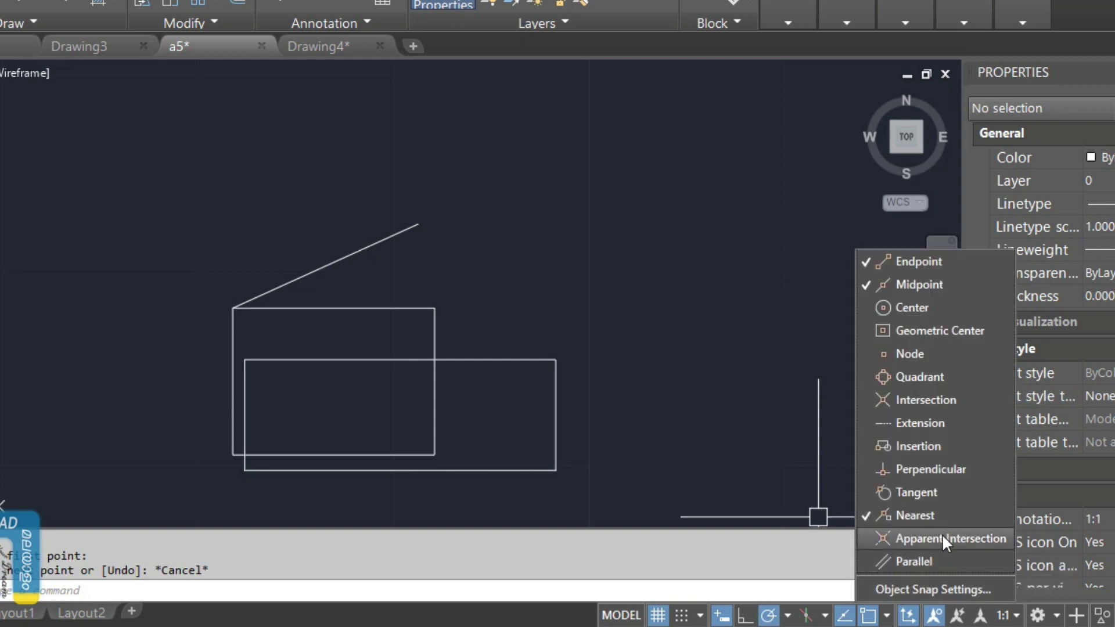
pyautogui.click(894, 563)
pyautogui.click(520, 307)
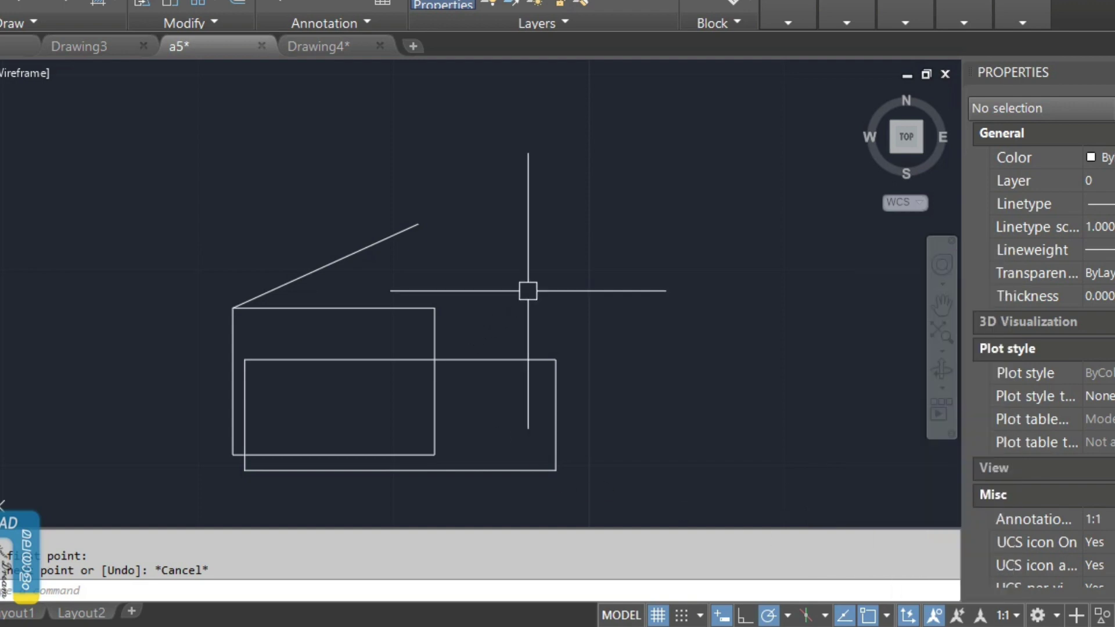
pyautogui.press('Escape')
pyautogui.write('l')
pyautogui.press('Return')
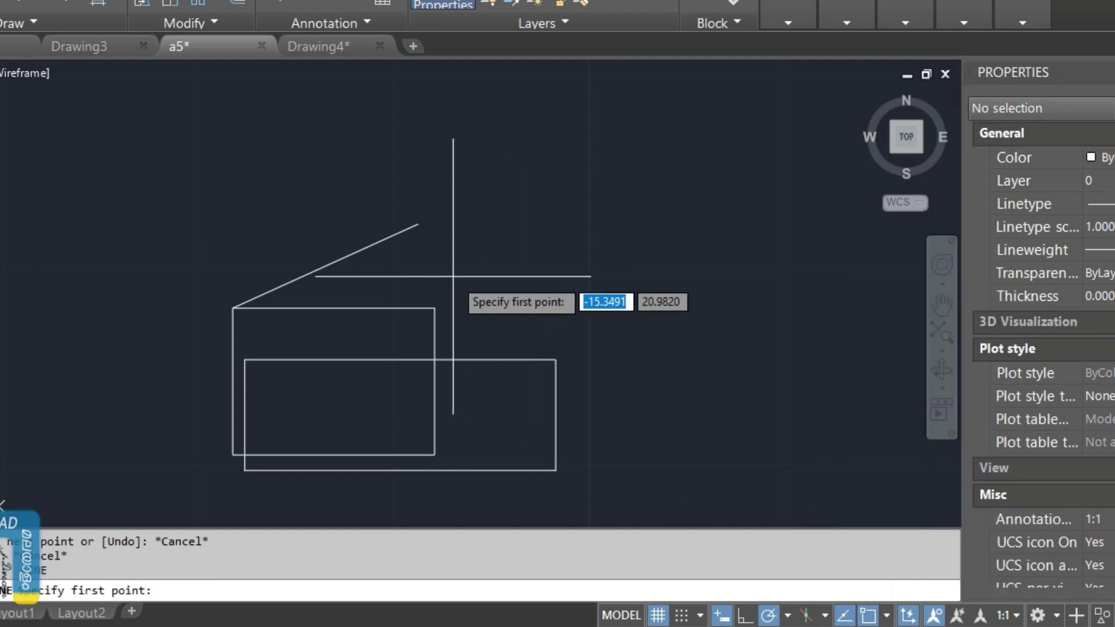
pyautogui.press('Escape')
pyautogui.press('Return')
pyautogui.press('Escape')
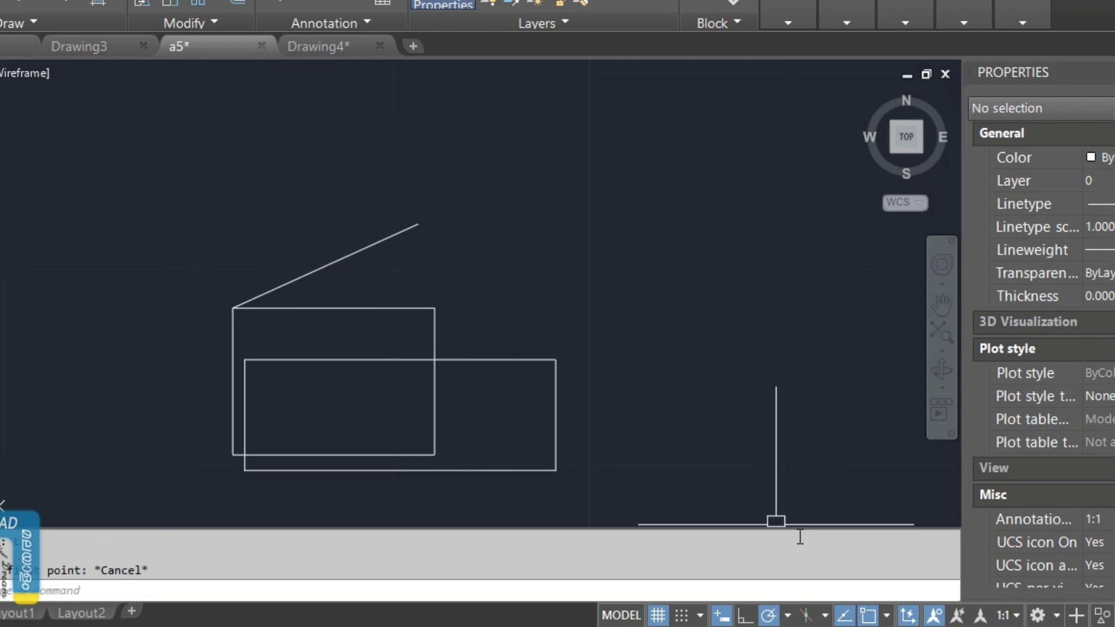
pyautogui.click(887, 615)
pyautogui.press('Escape')
pyautogui.press('Escape')
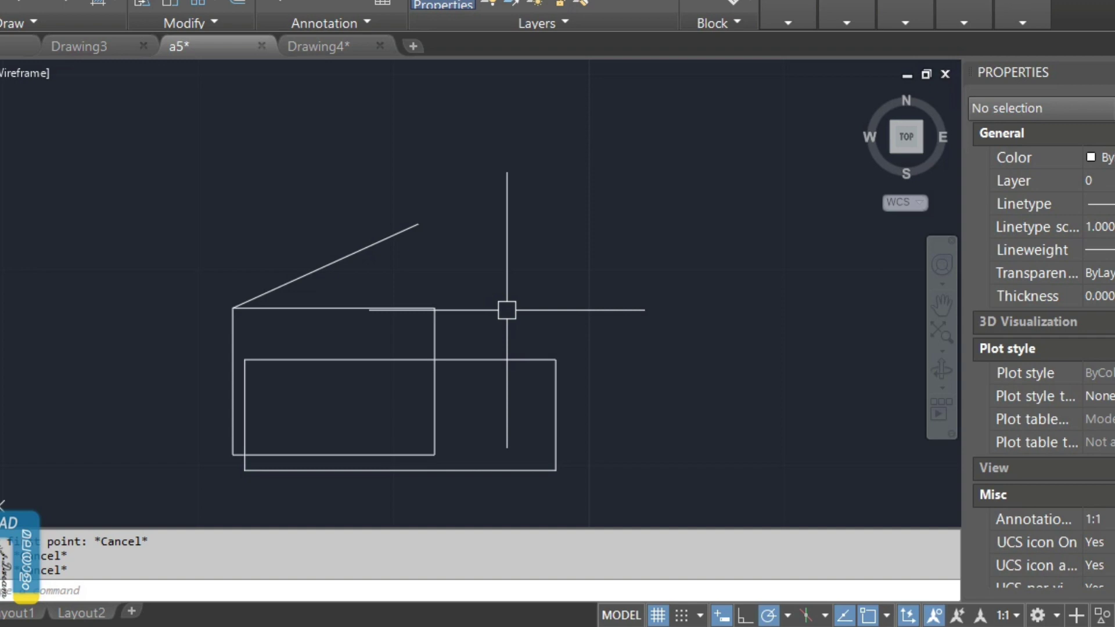
pyautogui.press('Return')
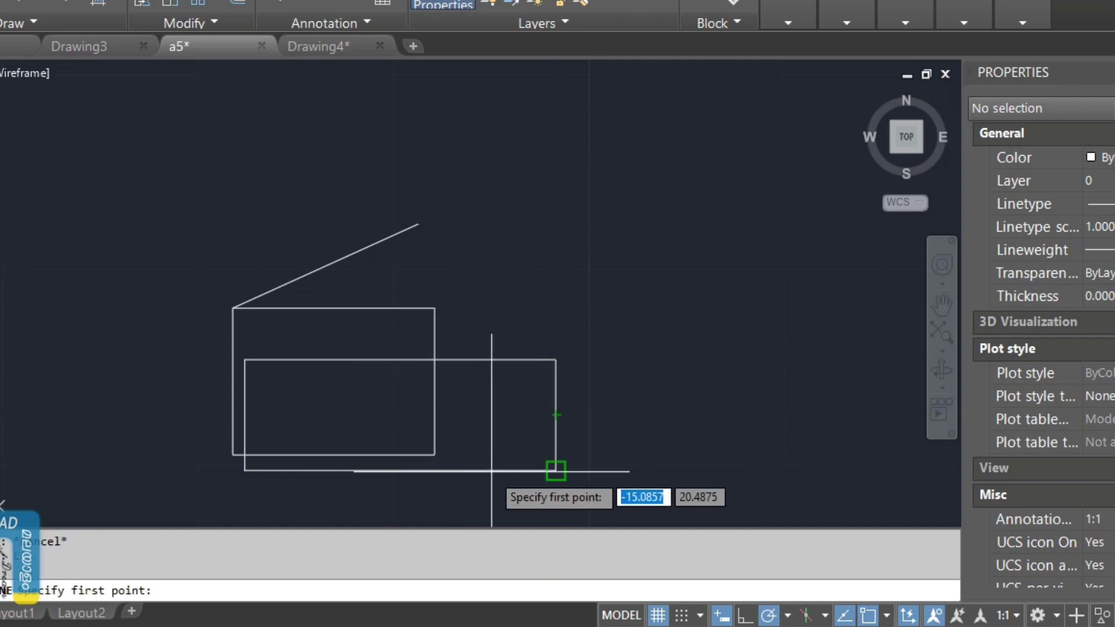
pyautogui.scroll(2, 493, 471)
pyautogui.moveTo(492, 472); pyautogui.dragTo(488, 372, button='middle')
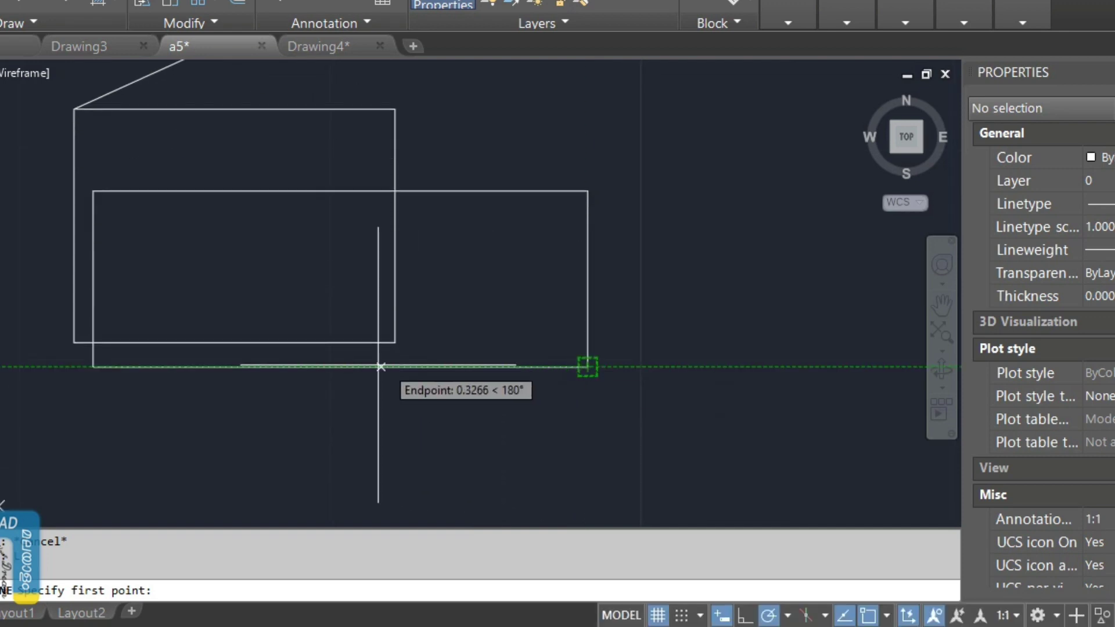
pyautogui.scroll(4, 498, 374)
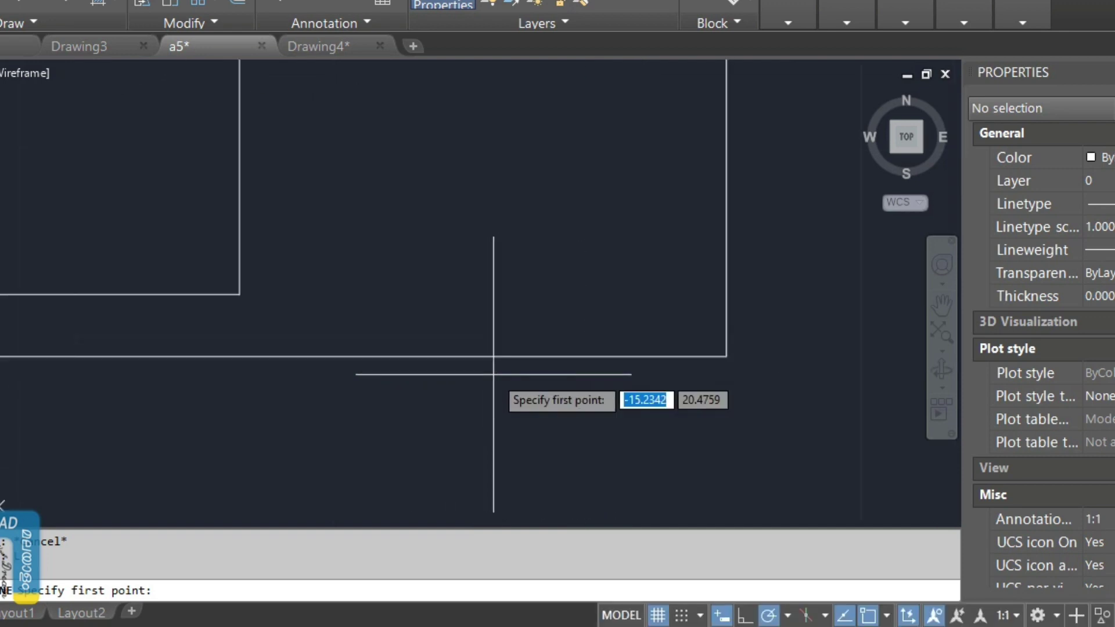
pyautogui.scroll(-2, 484, 357)
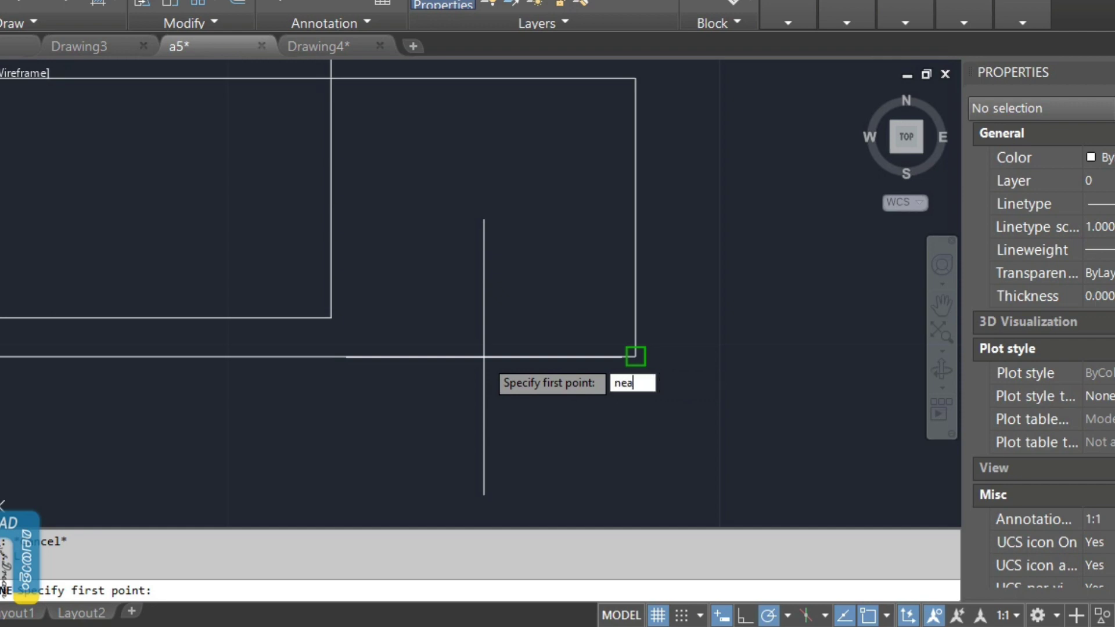
pyautogui.press('Return')
pyautogui.click(484, 356)
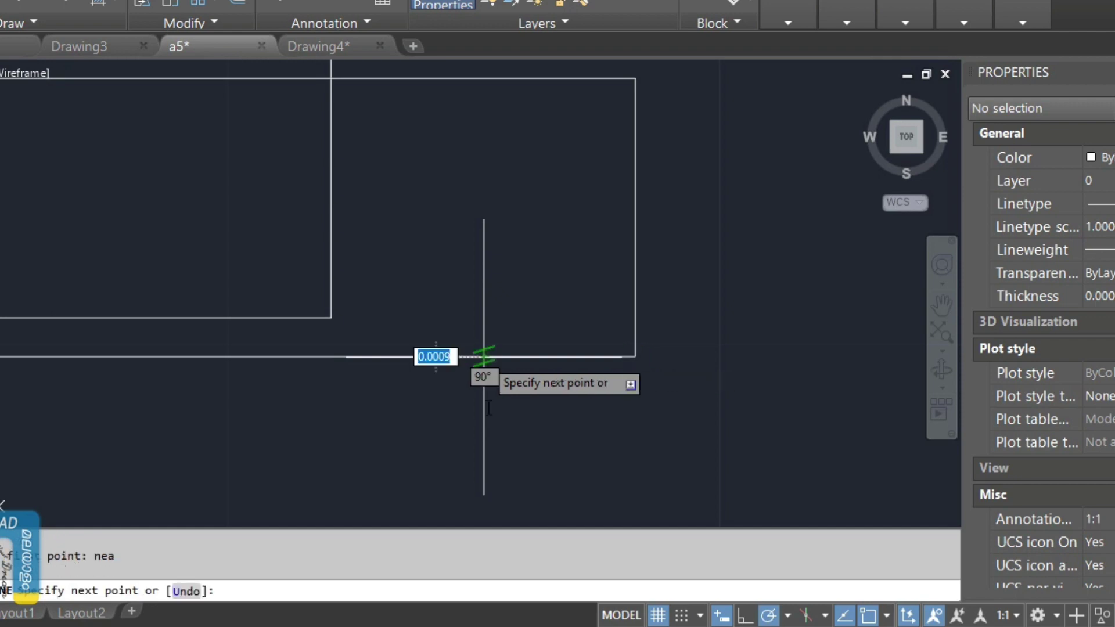
pyautogui.press('Escape')
# - Draw a short line from the left that ends on the sloped line
pyautogui.moveTo(497, 343); pyautogui.dragTo(558, 440, button='middle')
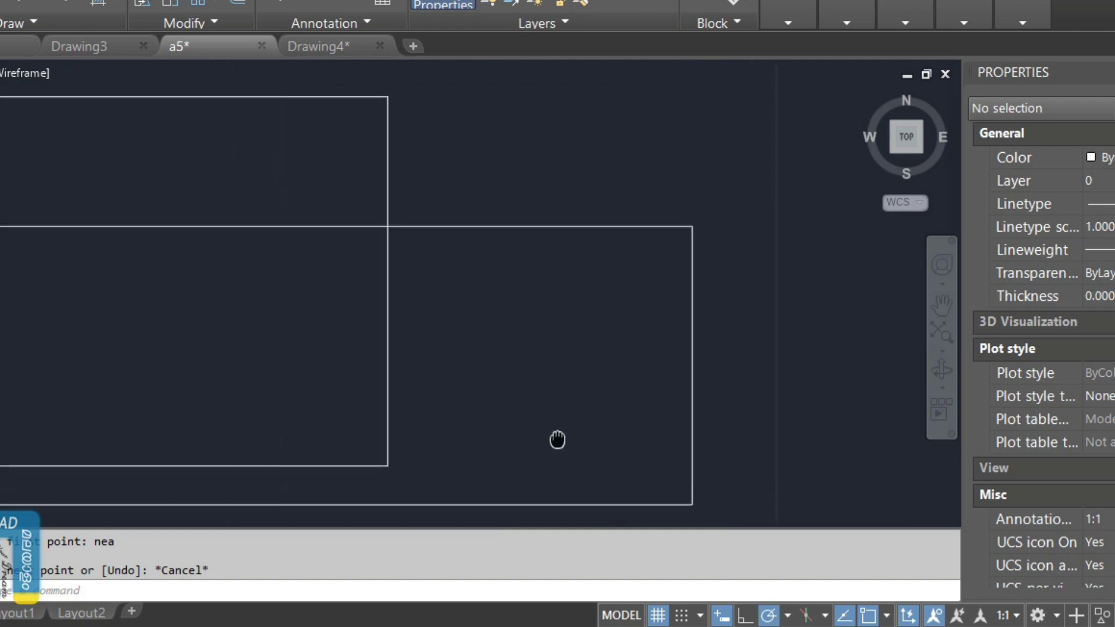
pyautogui.scroll(-4, 563, 430)
pyautogui.scroll(2, 415, 287)
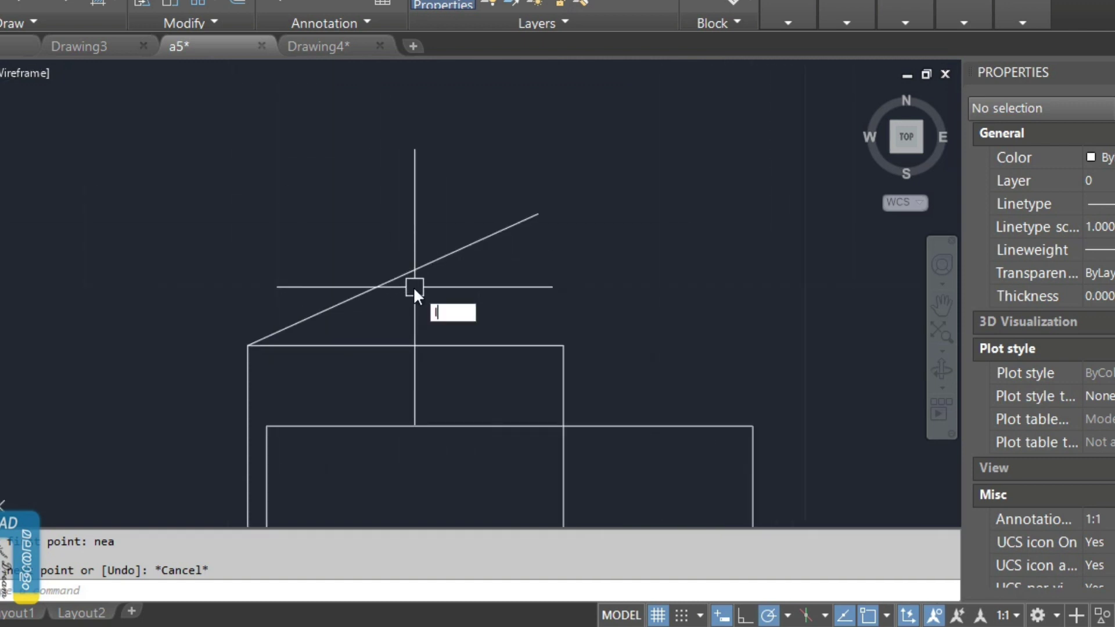
pyautogui.write('l')
pyautogui.press('Return')
pyautogui.click(232, 280)
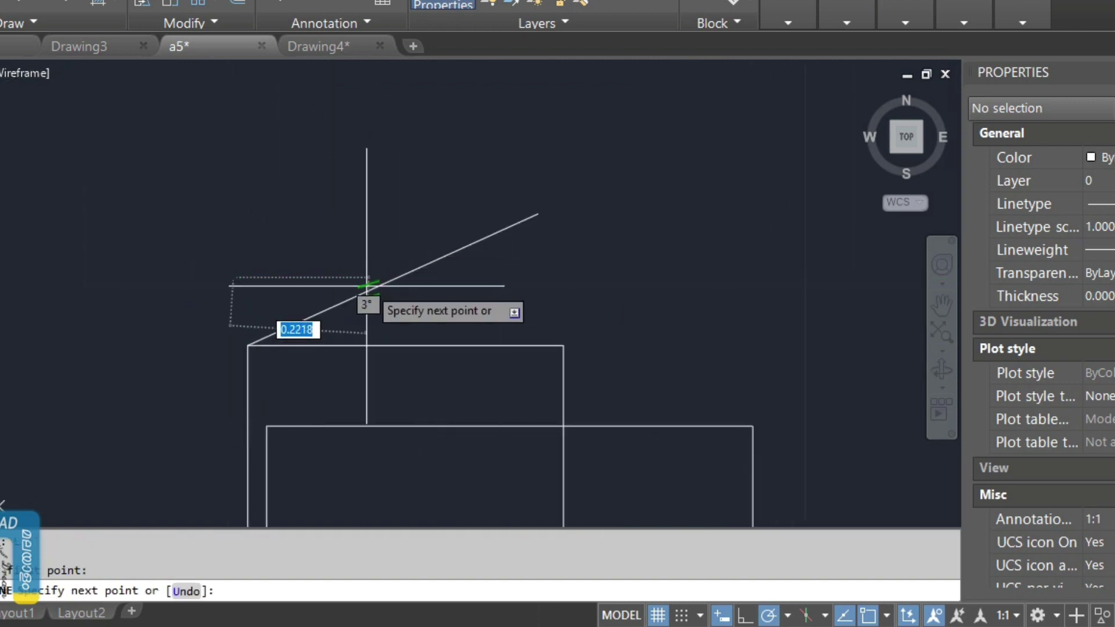
pyautogui.click(357, 293)
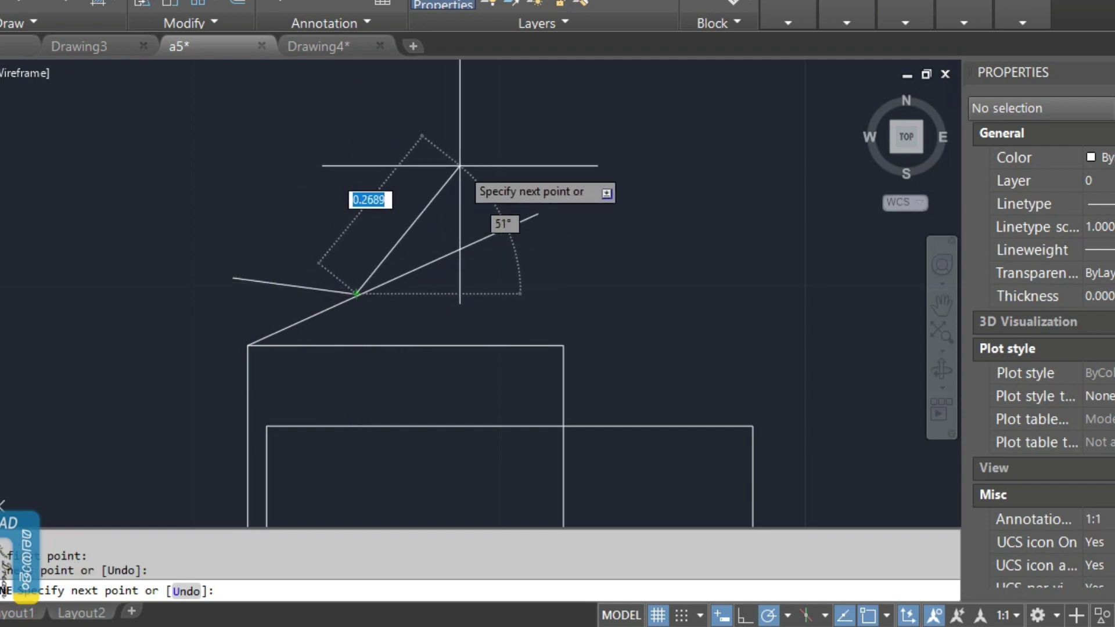
# - Undo that segment and draw another short line at the sloped line point
pyautogui.hotkey('ctrl', 'z')
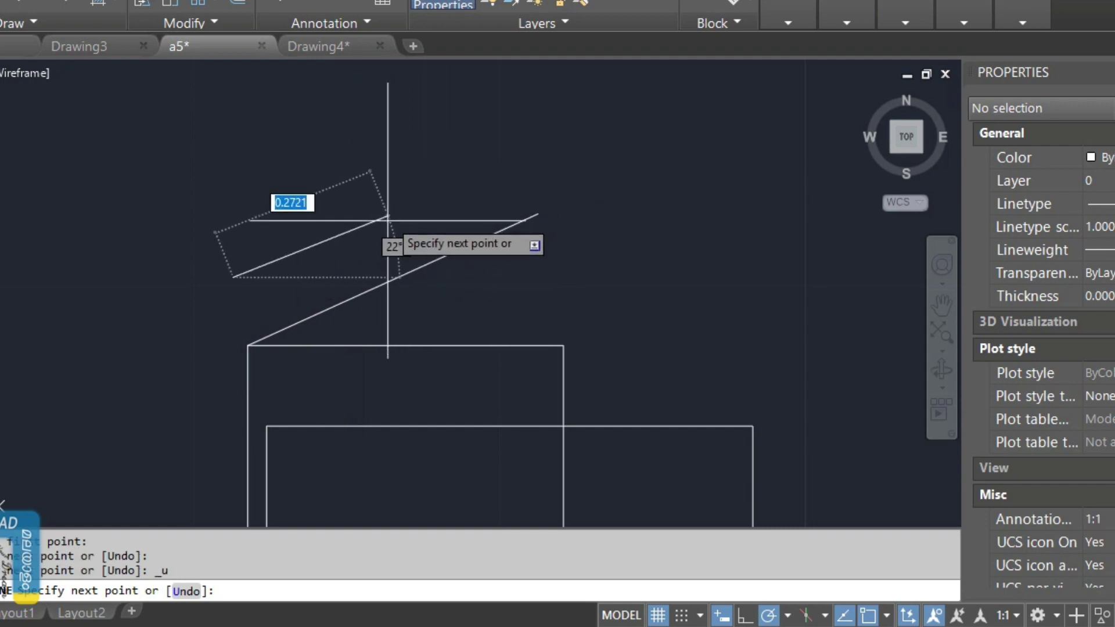
pyautogui.click(359, 295)
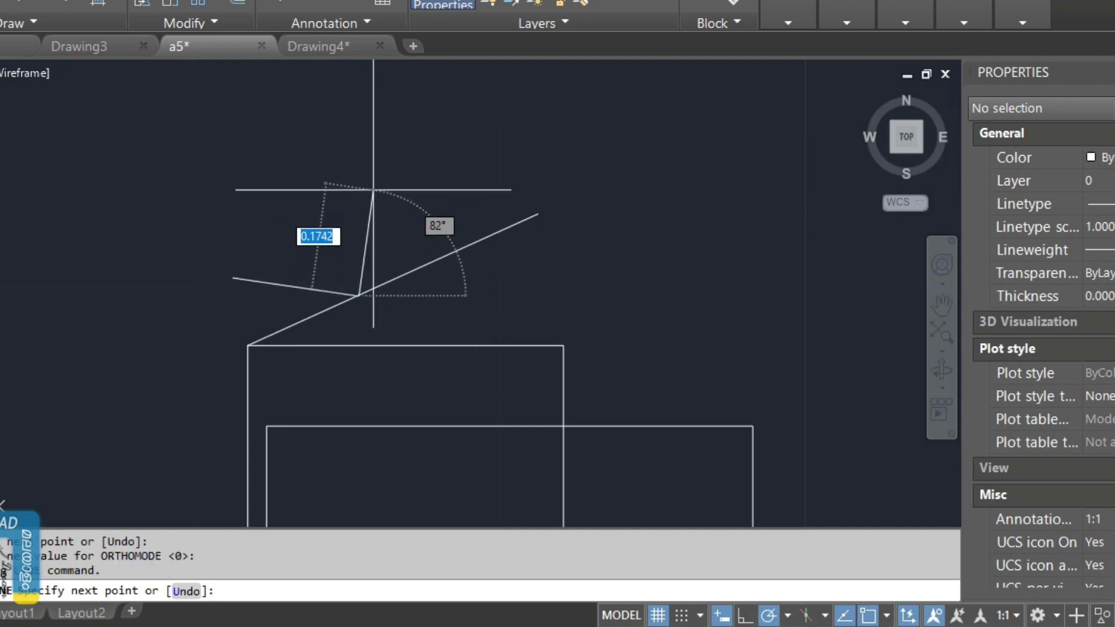
pyautogui.press('Escape')
pyautogui.press('Return')
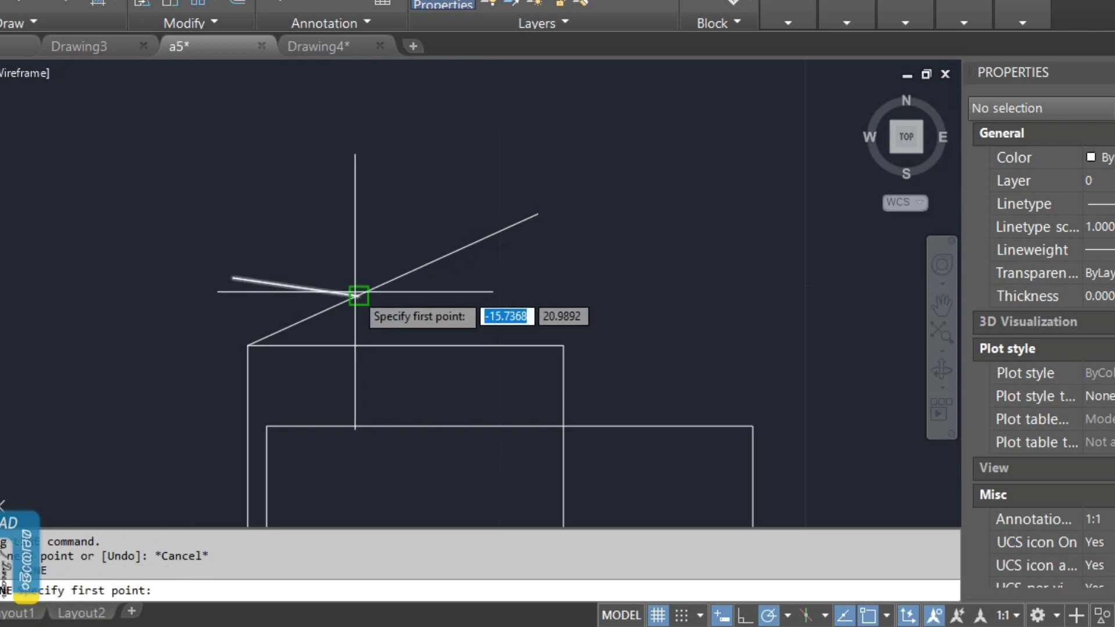
pyautogui.click(357, 296)
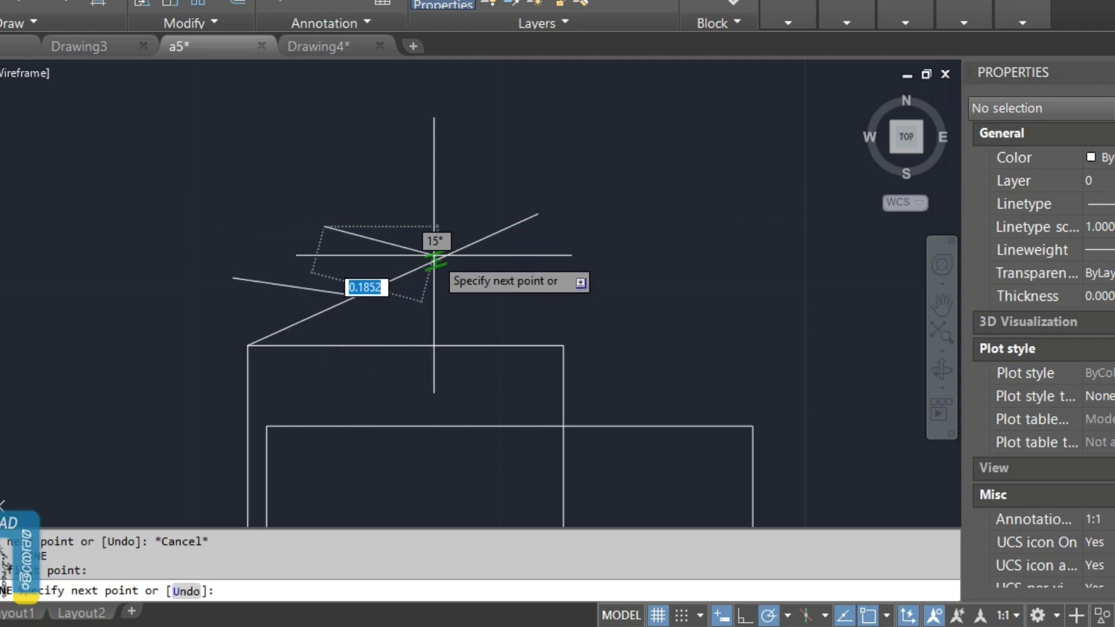
pyautogui.press('Escape')
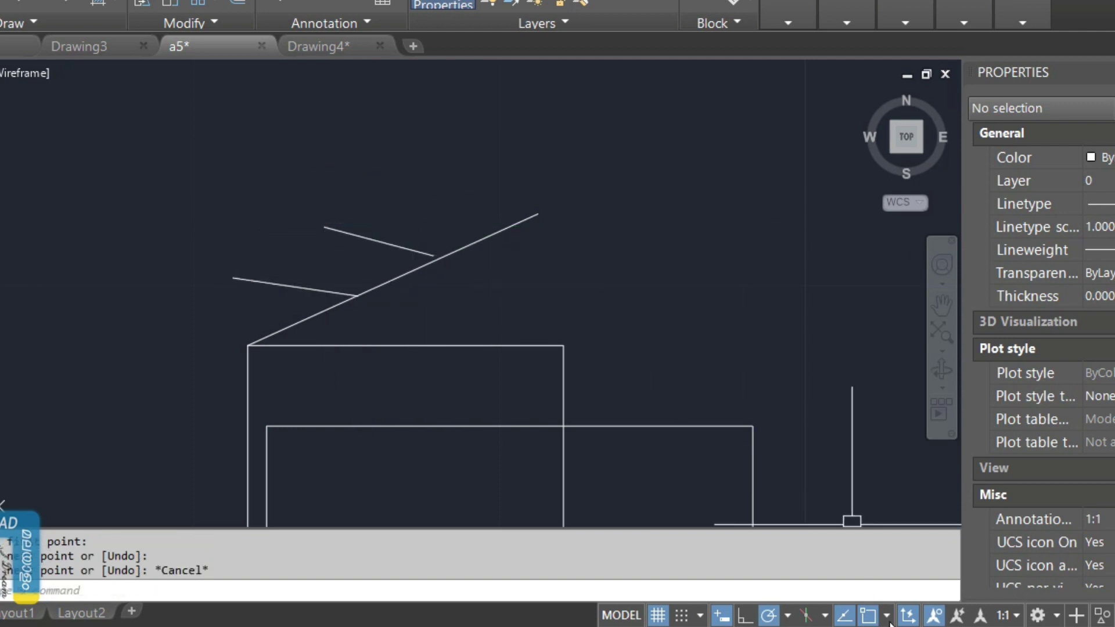
# - Turn off Endpoint snapping in the Object Snap list
pyautogui.click(886, 616)
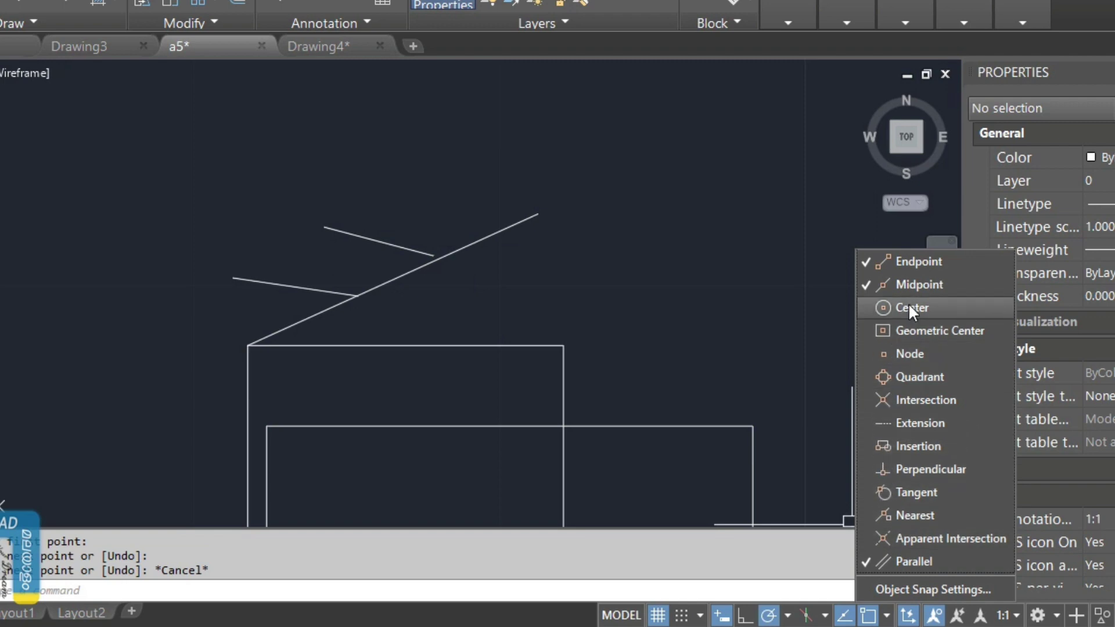
pyautogui.click(918, 261)
pyautogui.press('Escape')
pyautogui.press('Escape')
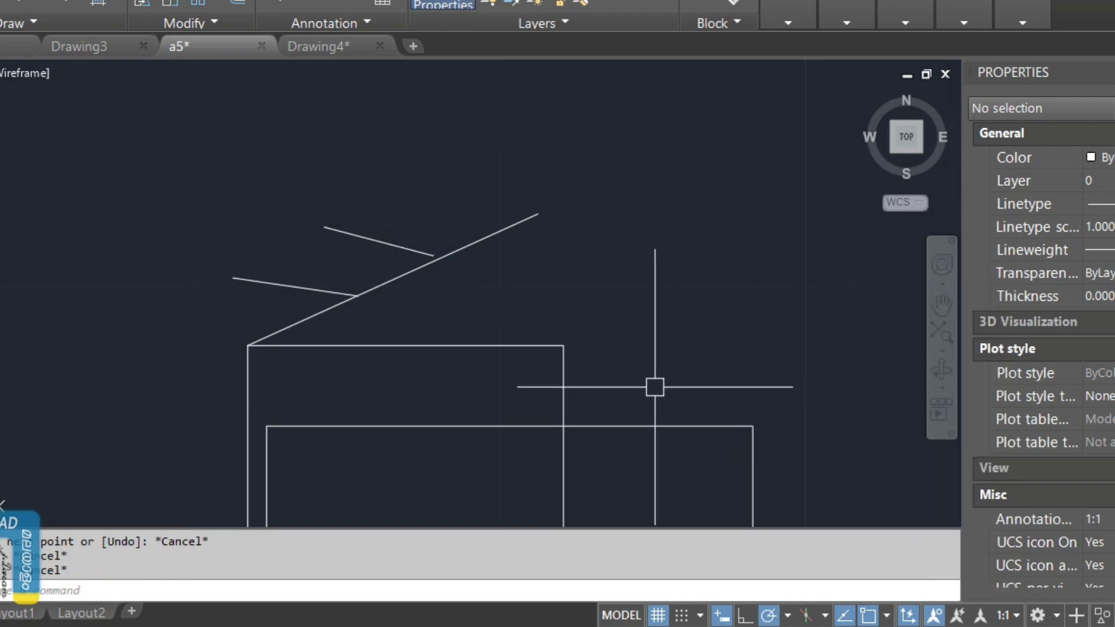
# - Draw a two-segment line starting on the sloped line
pyautogui.write('l')
pyautogui.press('Return')
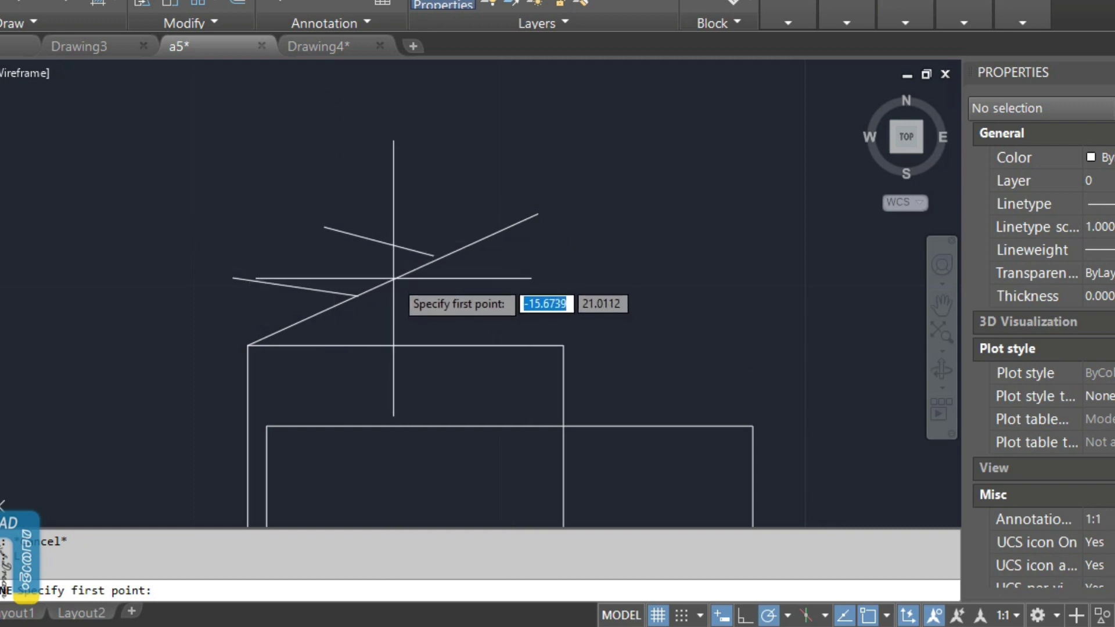
pyautogui.click(372, 148)
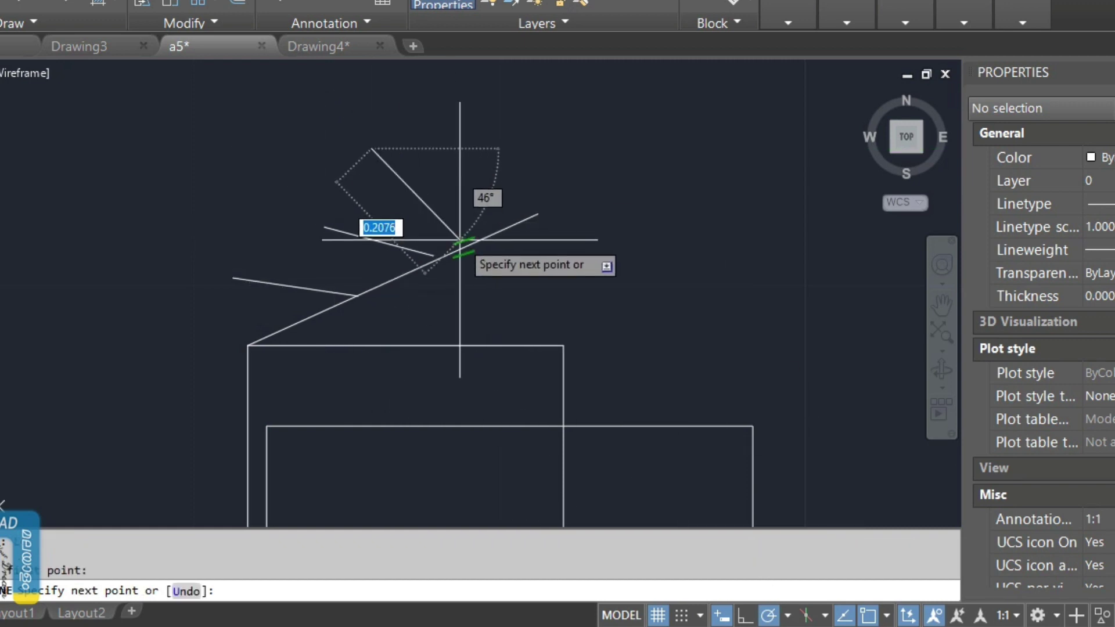
pyautogui.click(456, 249)
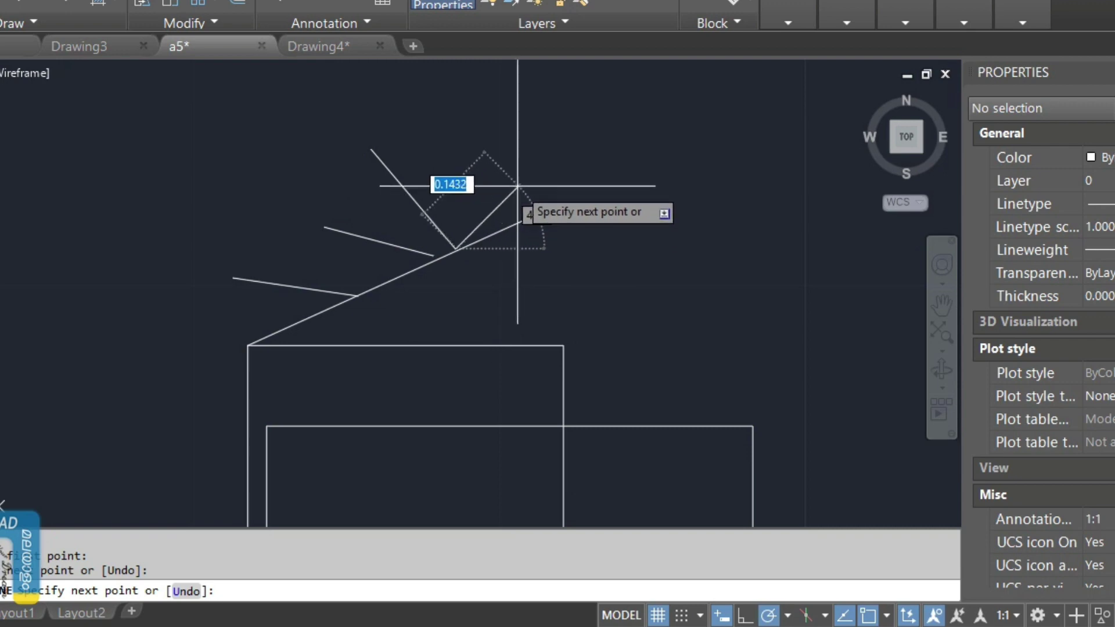
pyautogui.click(492, 235)
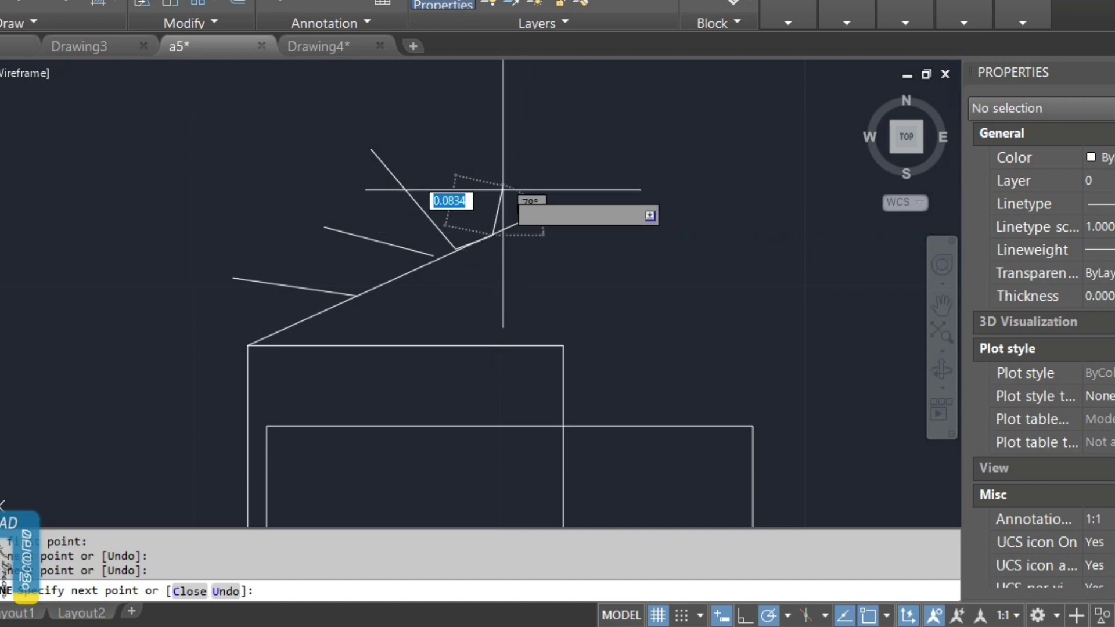
pyautogui.press('Escape')
# - Crossing-select the sloped line and the two extra lines, and delete them
pyautogui.scroll(6, 491, 217)
pyautogui.click(396, 274)
pyautogui.click(368, 361)
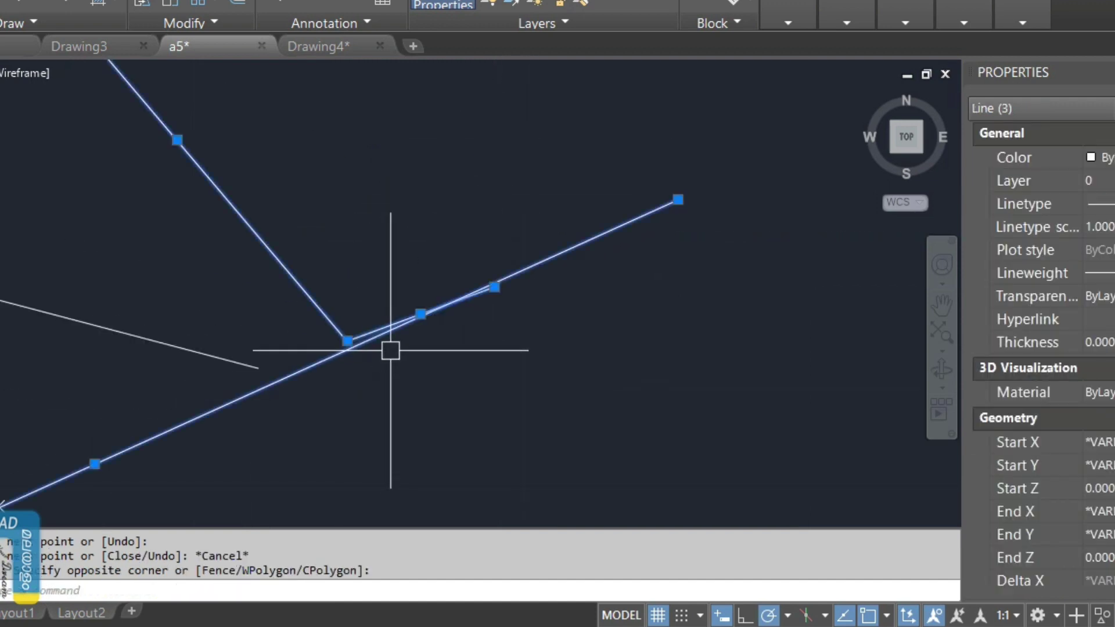
pyautogui.press('Delete')
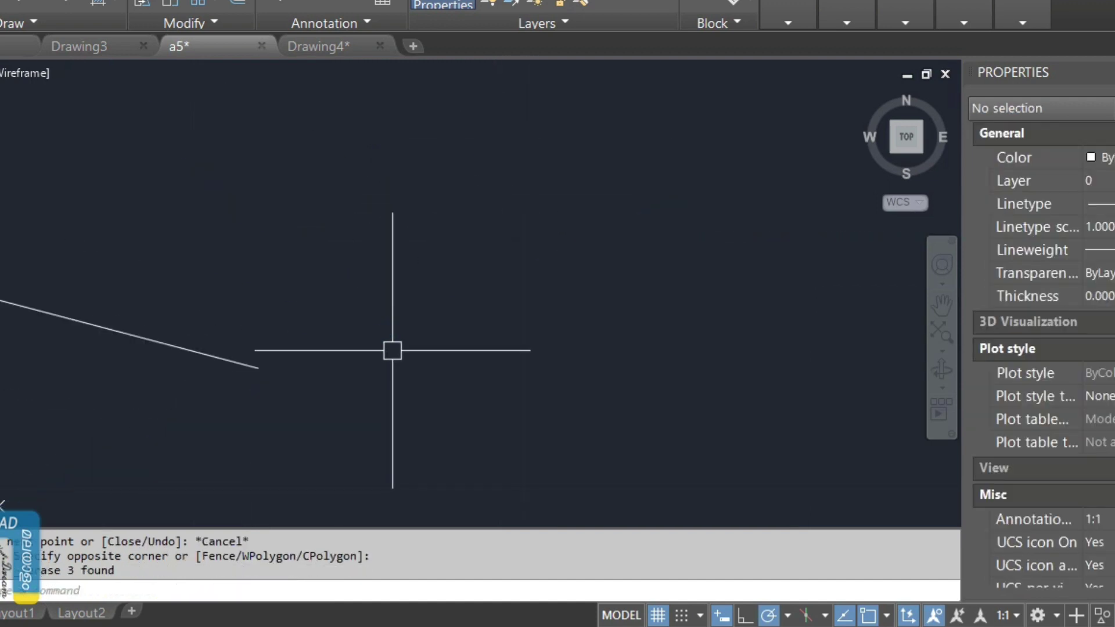
# - Turn off Parallel snapping in the Object Snap list
pyautogui.moveTo(506, 369); pyautogui.dragTo(503, 92, button='middle')
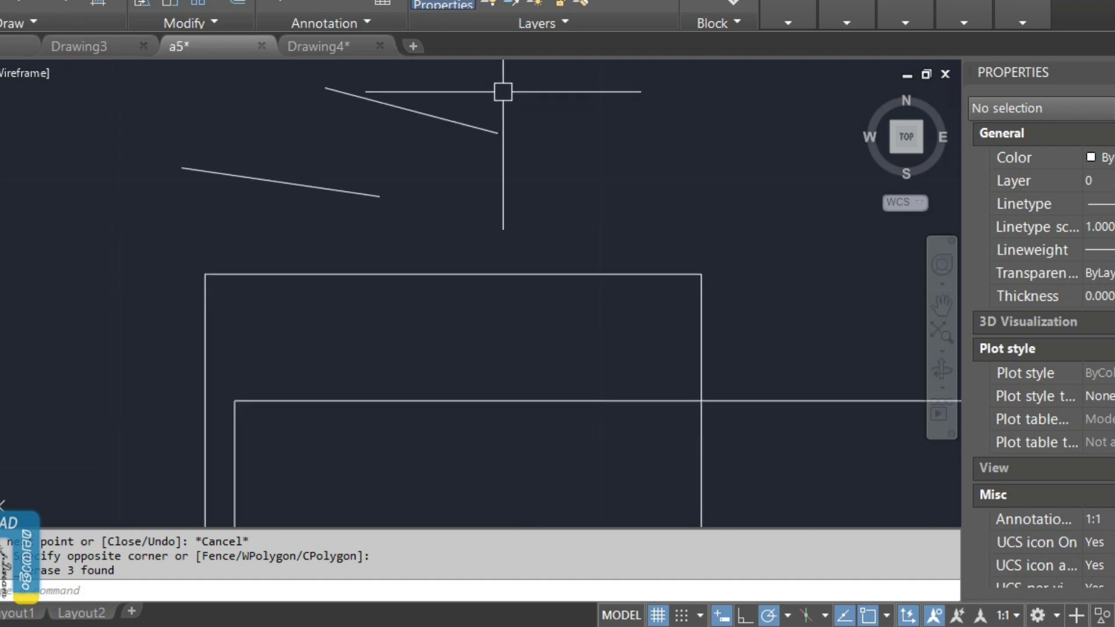
pyautogui.click(887, 615)
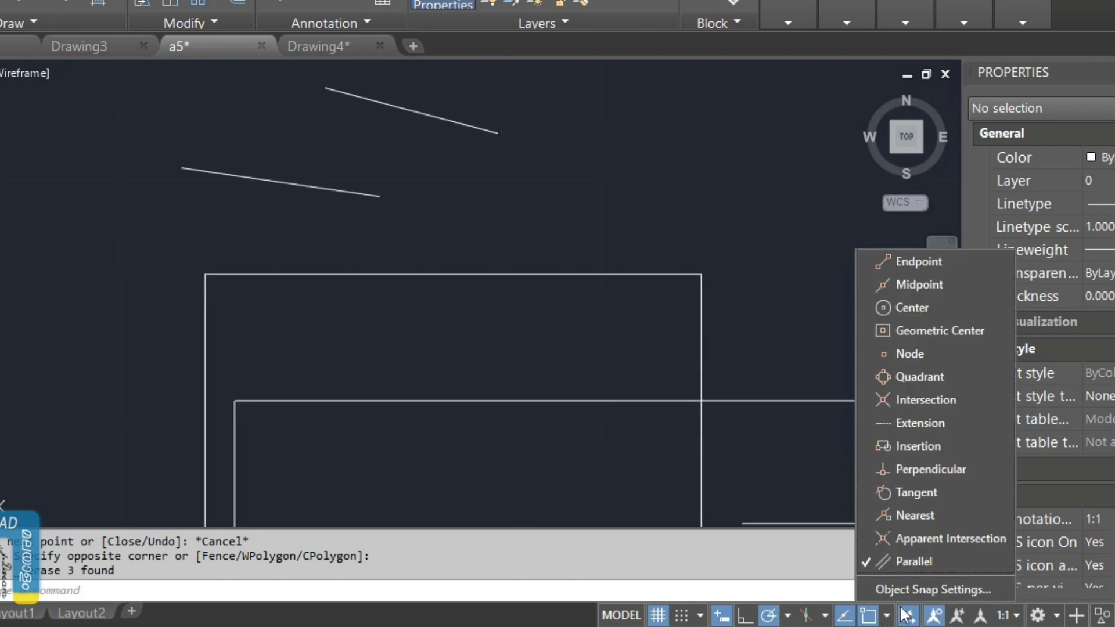
pyautogui.click(896, 570)
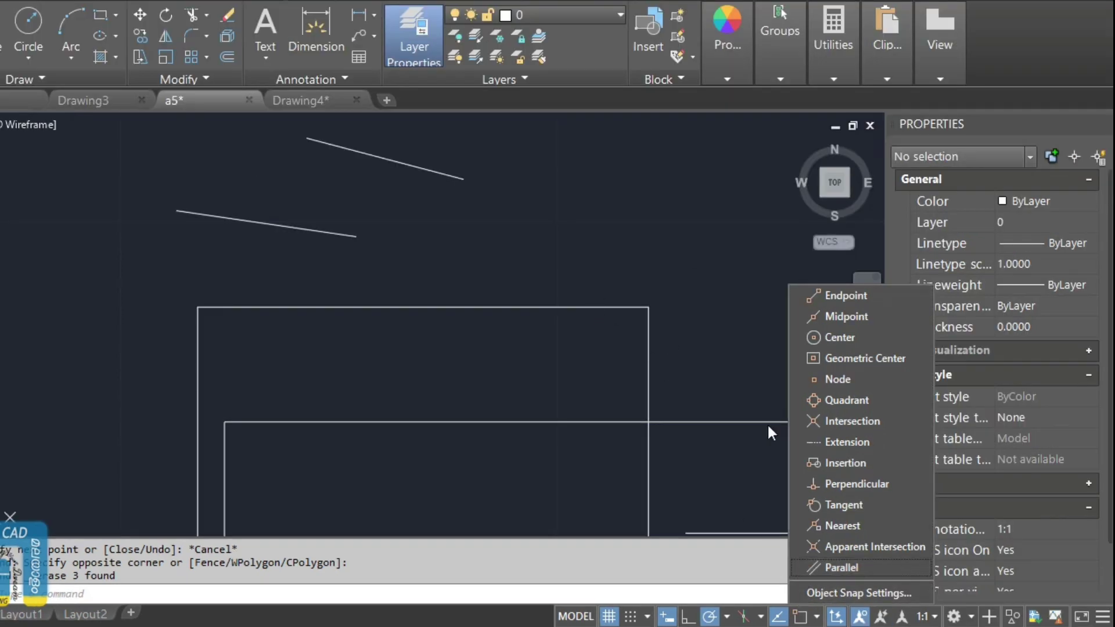
# - In Drafting Settings, enable the Intersection, Center, Node and Quadrant snap modes
pyautogui.click(831, 592)
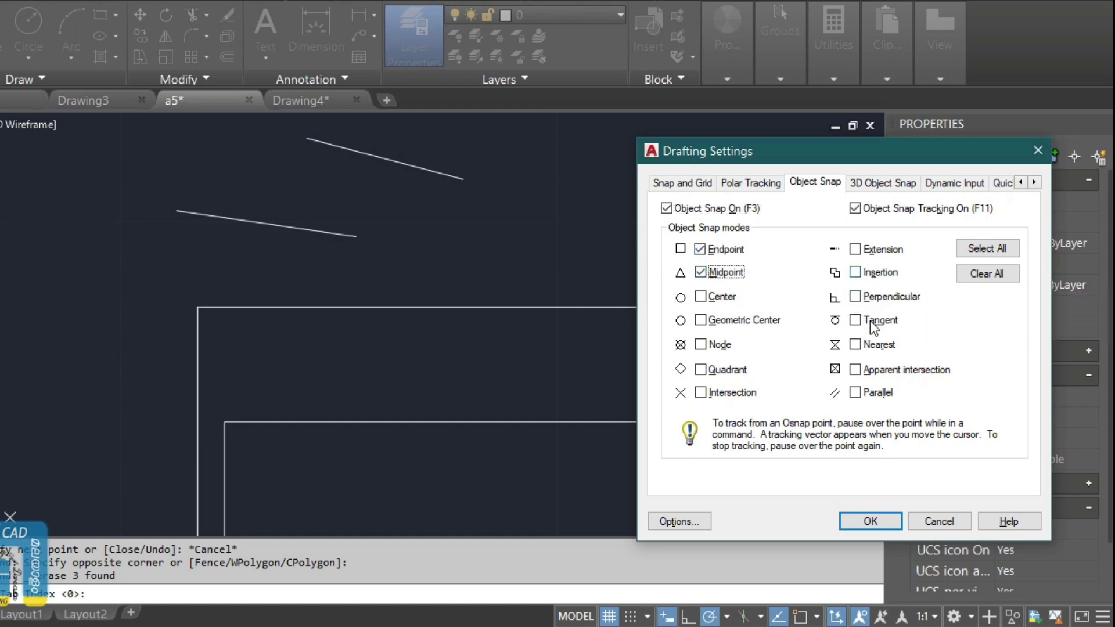
pyautogui.click(733, 393)
pyautogui.click(716, 298)
pyautogui.click(706, 347)
pyautogui.click(708, 369)
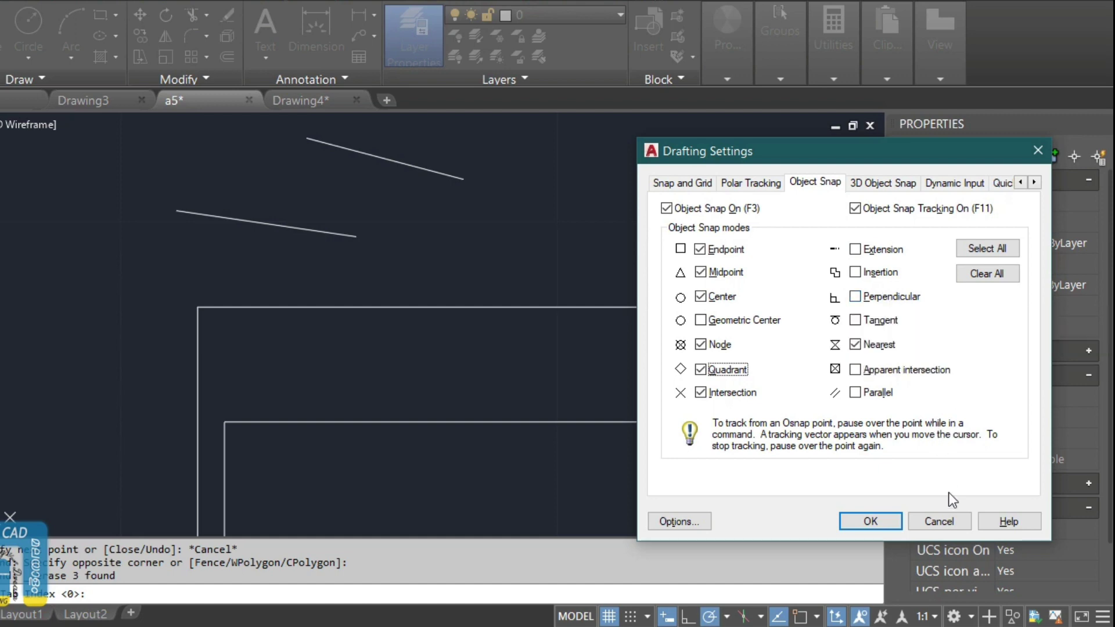
# - Keep the Endpoint, Midpoint and Nearest snaps unchanged and start the LINE command with L
pyautogui.click(877, 520)
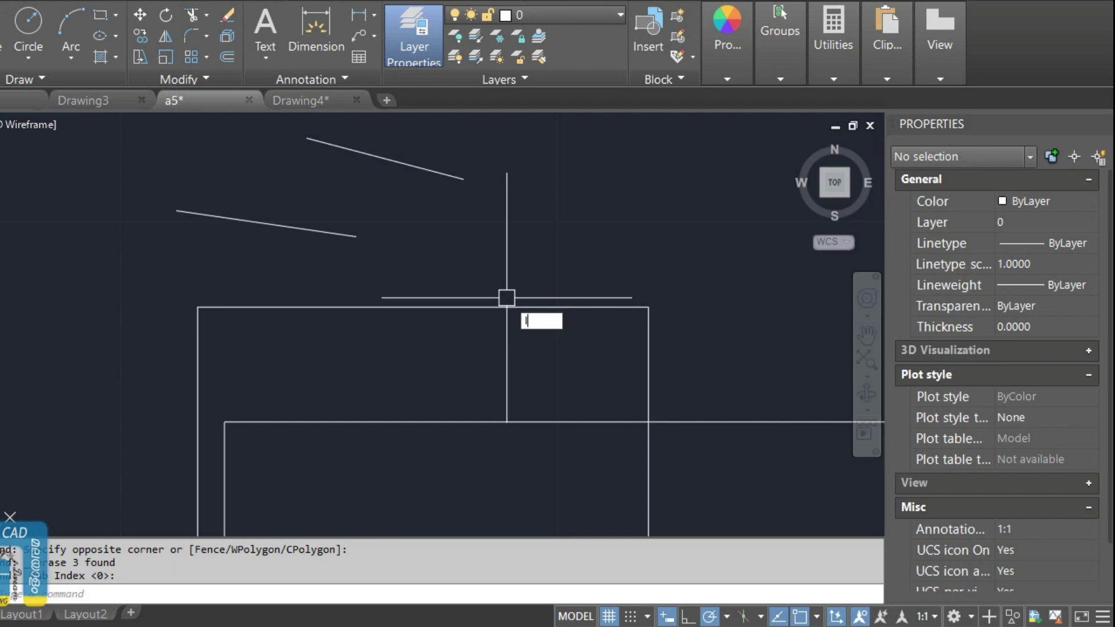
pyautogui.write('l')
pyautogui.press('Return')
# - Pick a first point with Ortho on, review the snap override menu, then cancel the line
pyautogui.click(441, 229)
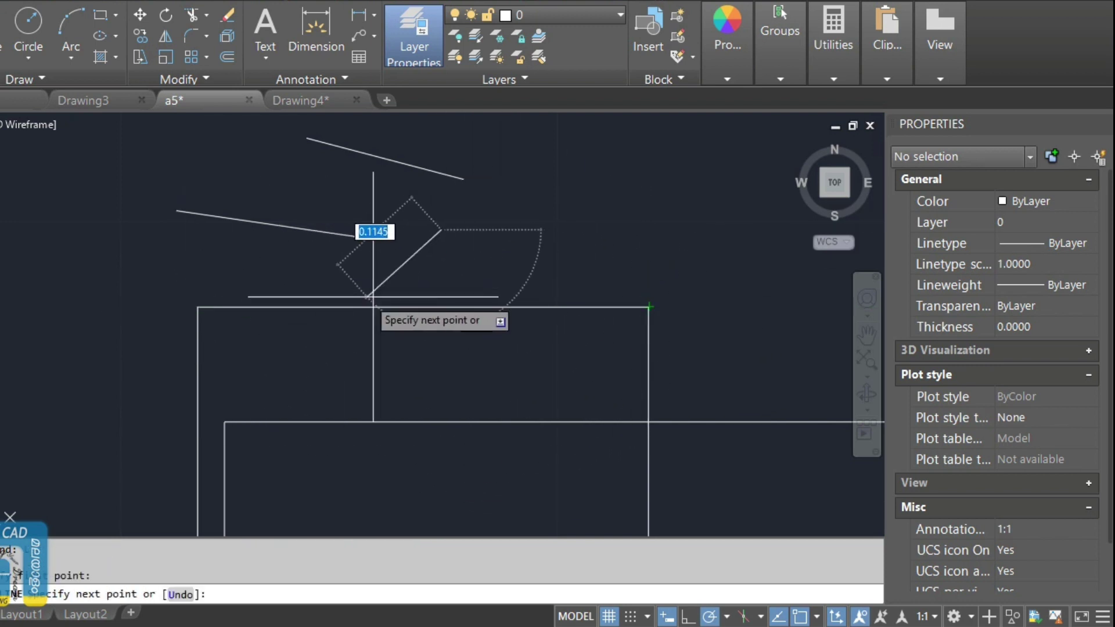
pyautogui.press('F8')
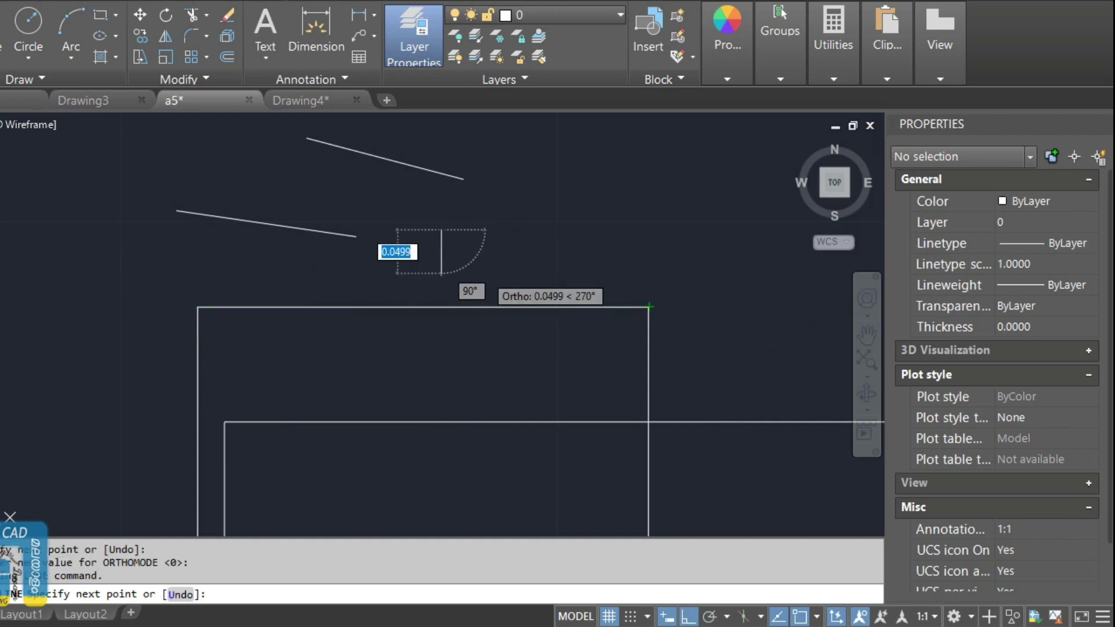
pyautogui.keyDown('shift'); pyautogui.rightClick(485, 278); pyautogui.keyUp('shift')
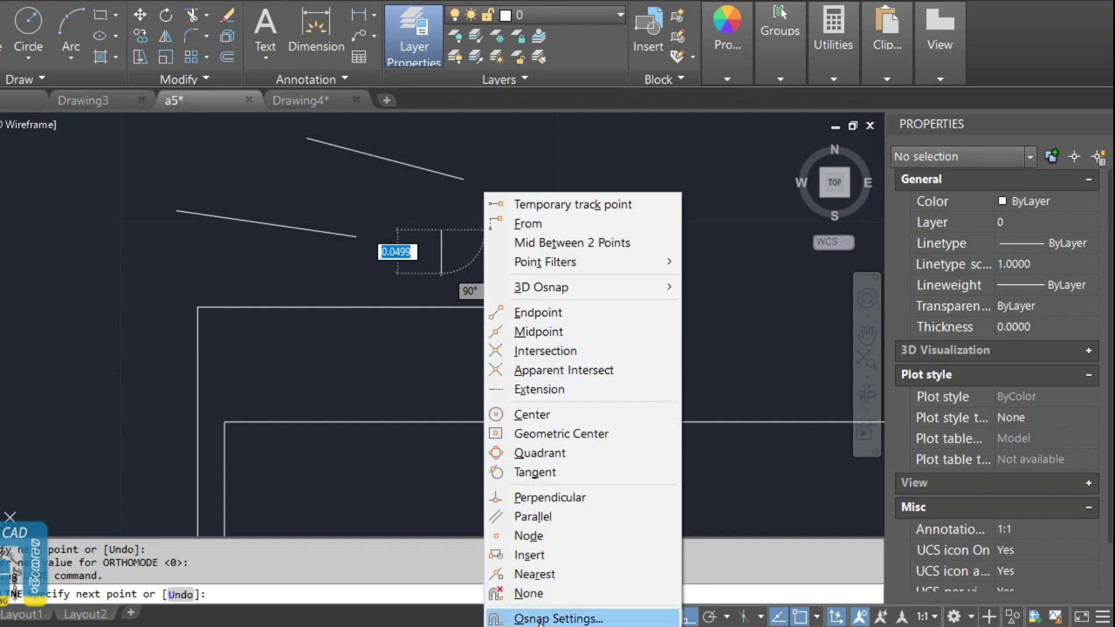
pyautogui.click(522, 594)
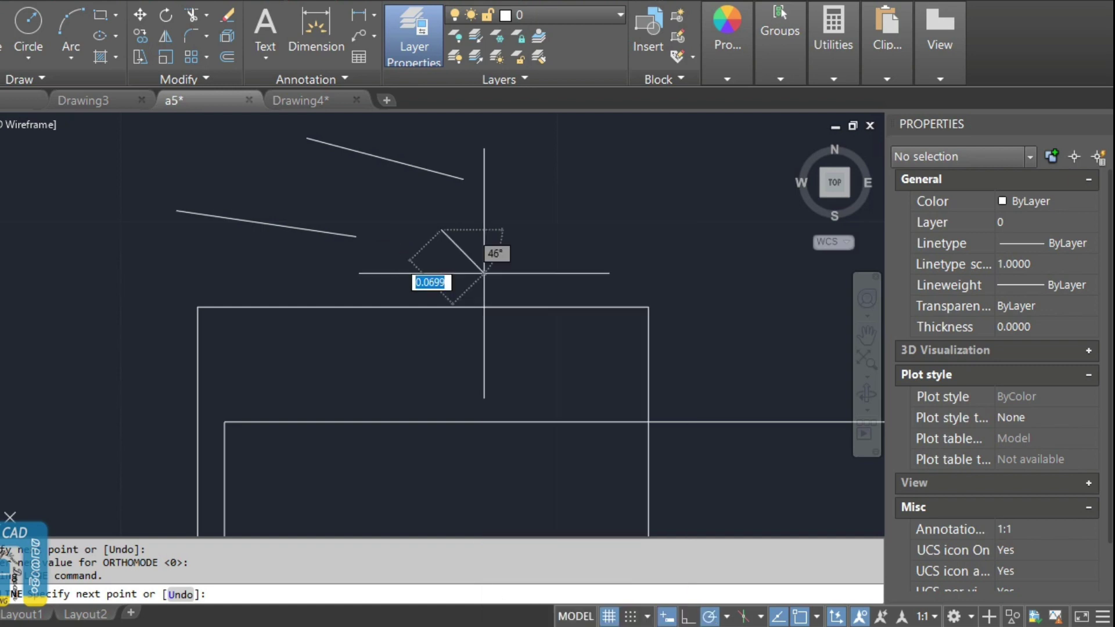
pyautogui.press('Escape')
# - Draw a six-point connected zigzag over the rectangle's upper left and show the running snap list
pyautogui.press('Return')
pyautogui.click(279, 144)
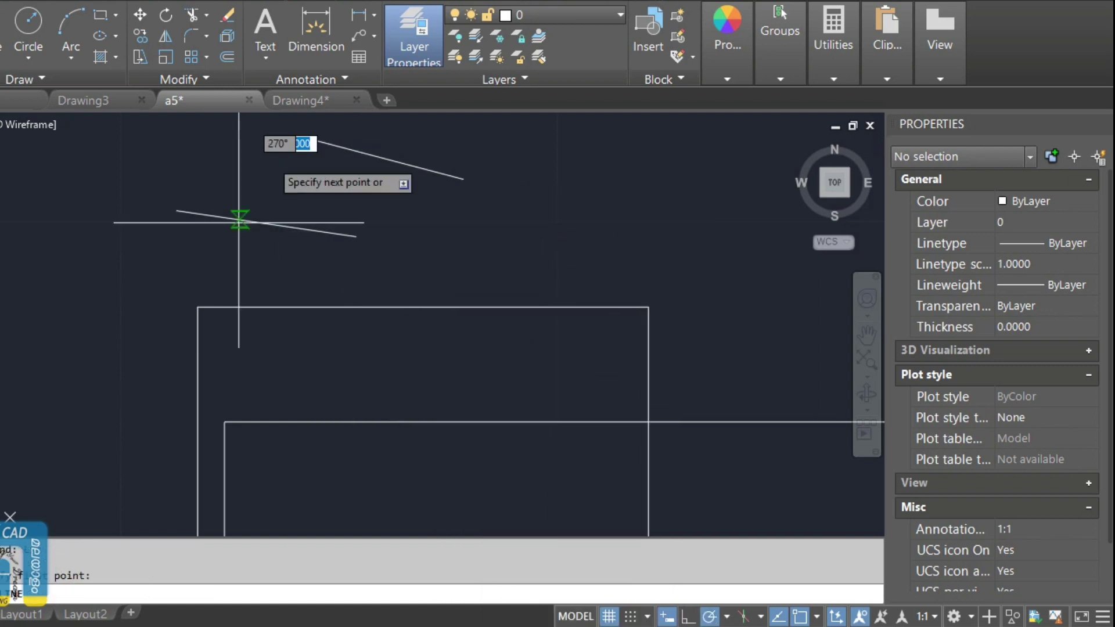
pyautogui.click(287, 383)
pyautogui.click(463, 310)
pyautogui.click(336, 173)
pyautogui.click(149, 236)
pyautogui.click(352, 341)
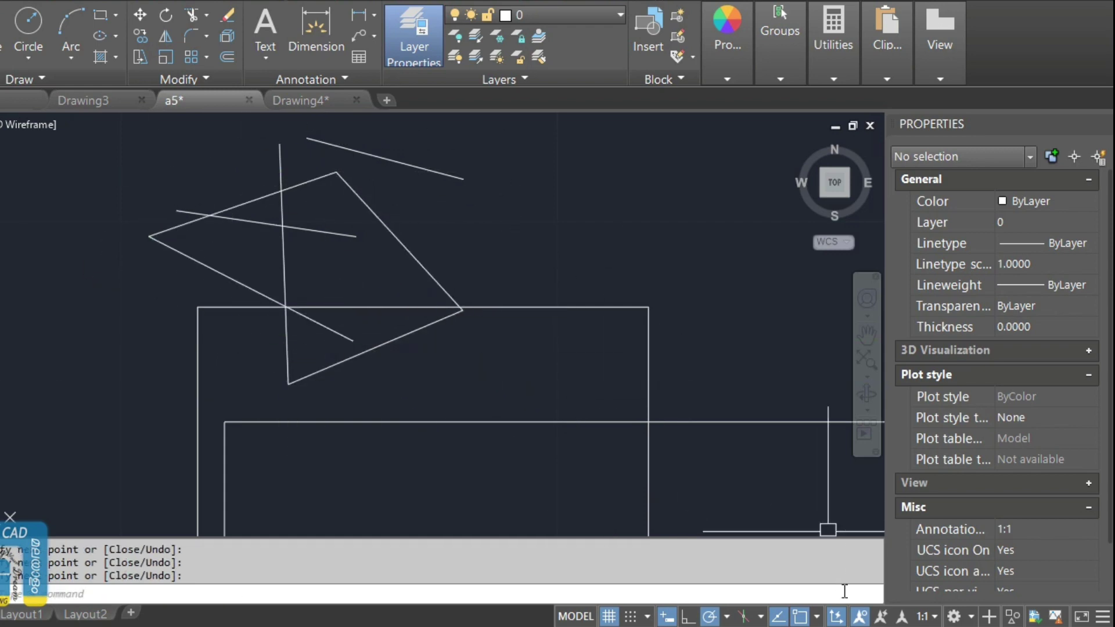
pyautogui.click(818, 618)
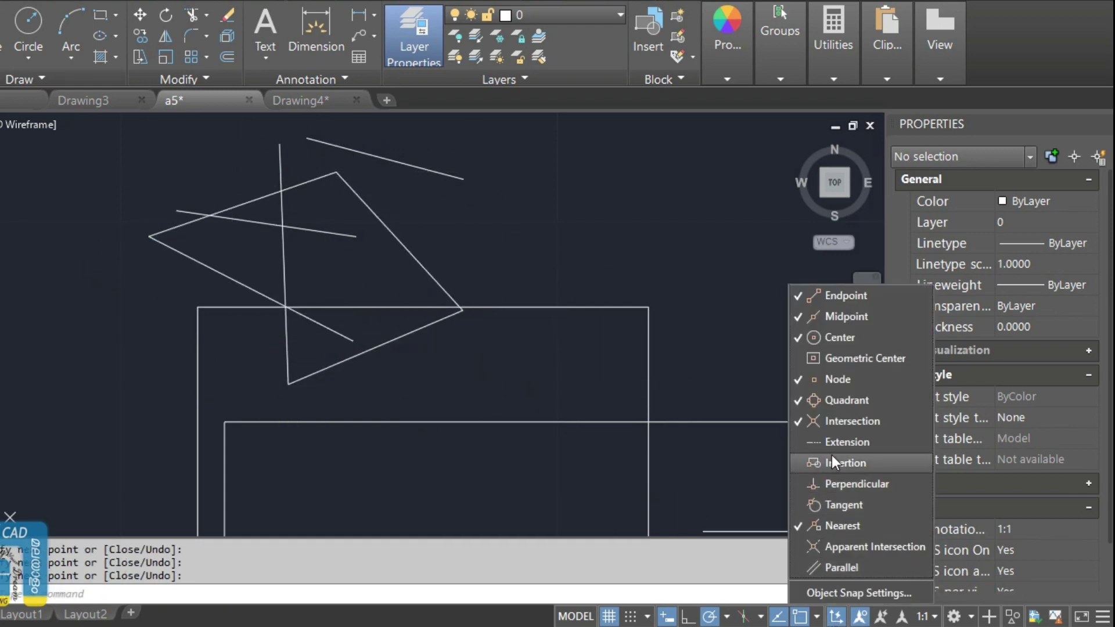
# - Check Object Snap Settings, close them unchanged, and start a new line with L
pyautogui.click(837, 592)
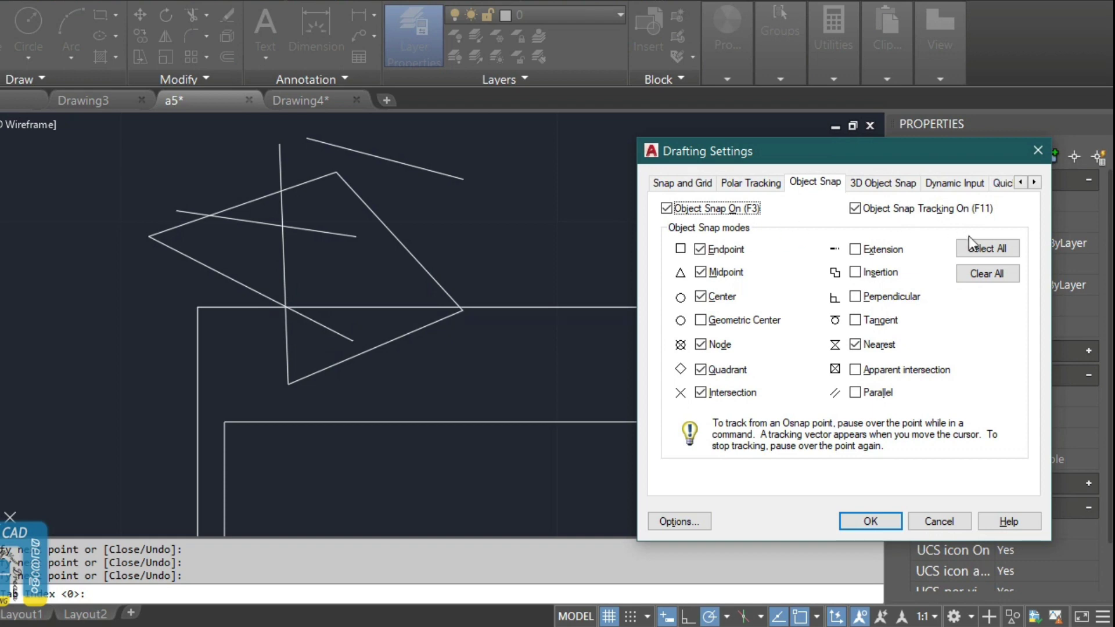
pyautogui.click(851, 521)
pyautogui.write('l')
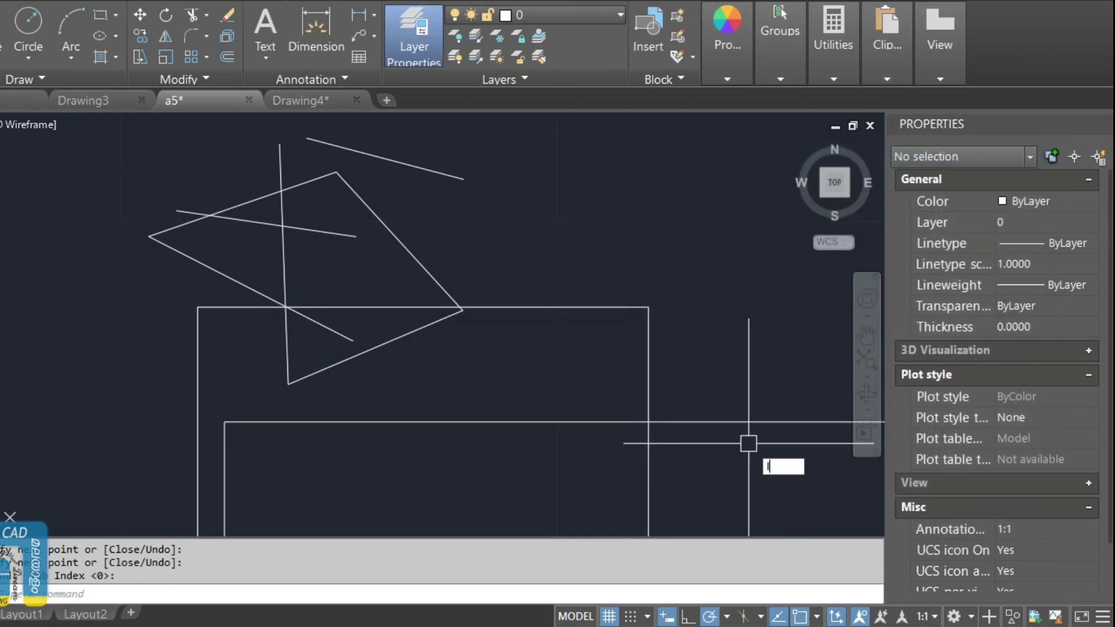
pyautogui.press('Return')
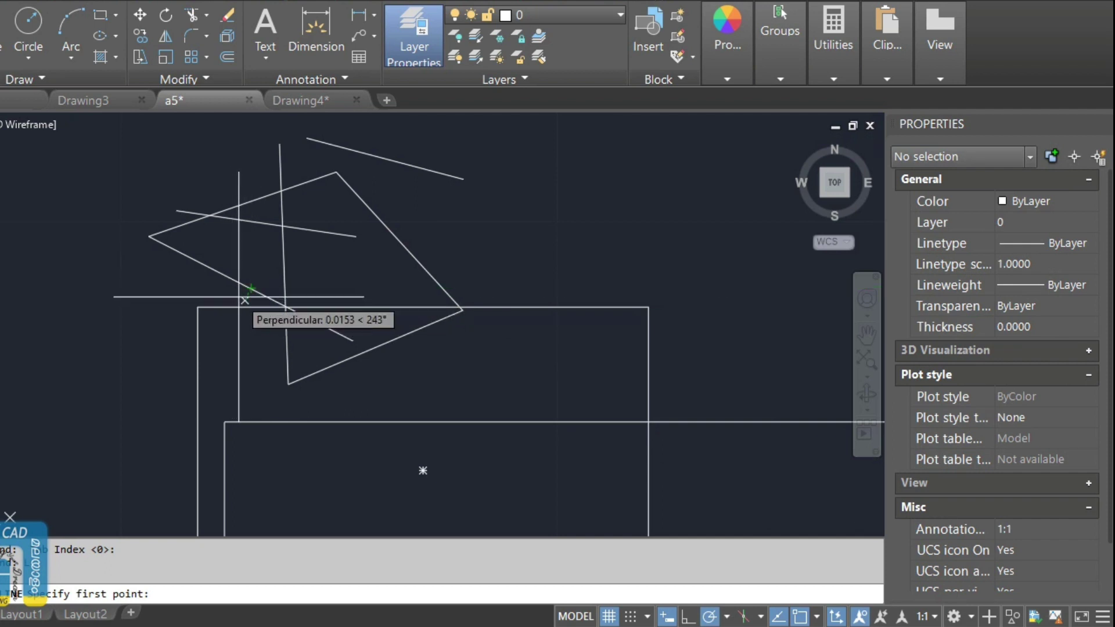
pyautogui.keyDown('shift'); pyautogui.rightClick(244, 300); pyautogui.keyUp('shift')
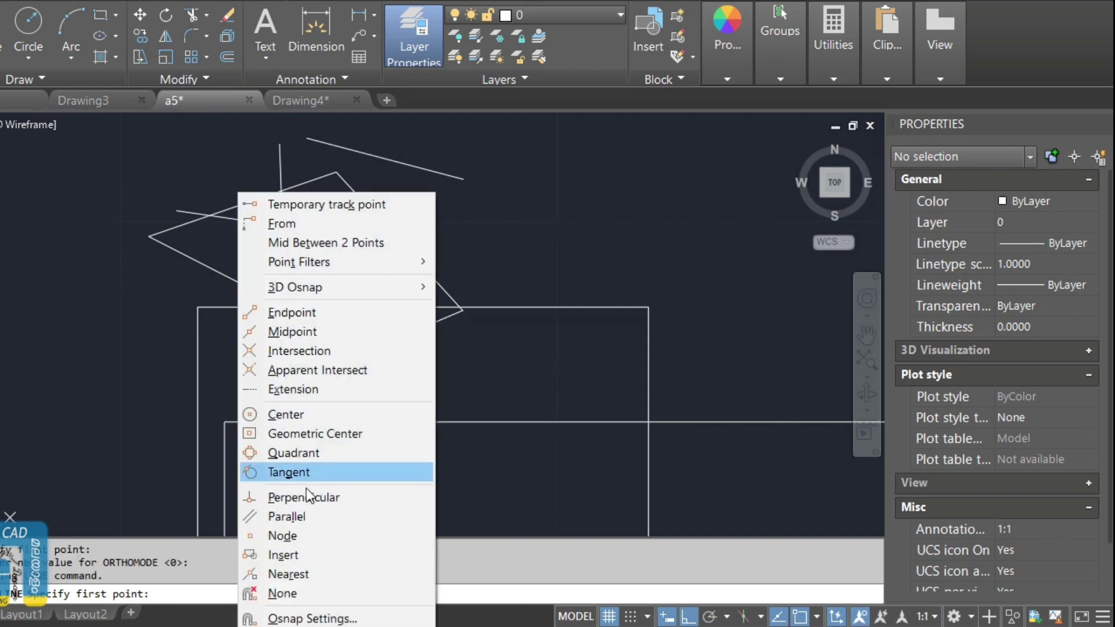
pyautogui.click(273, 593)
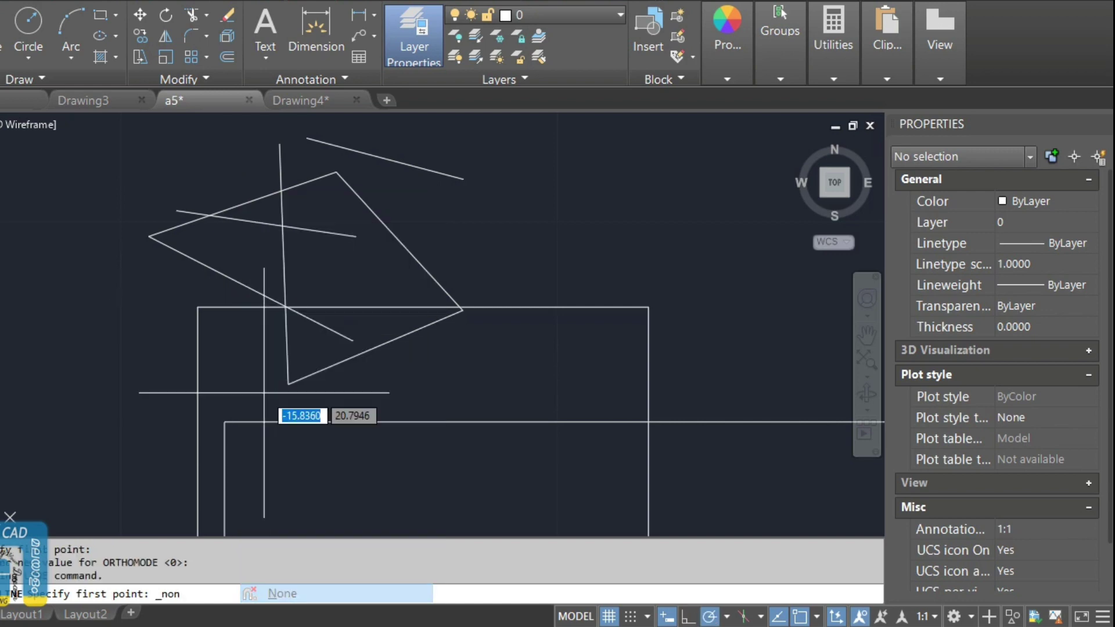
pyautogui.click(256, 291)
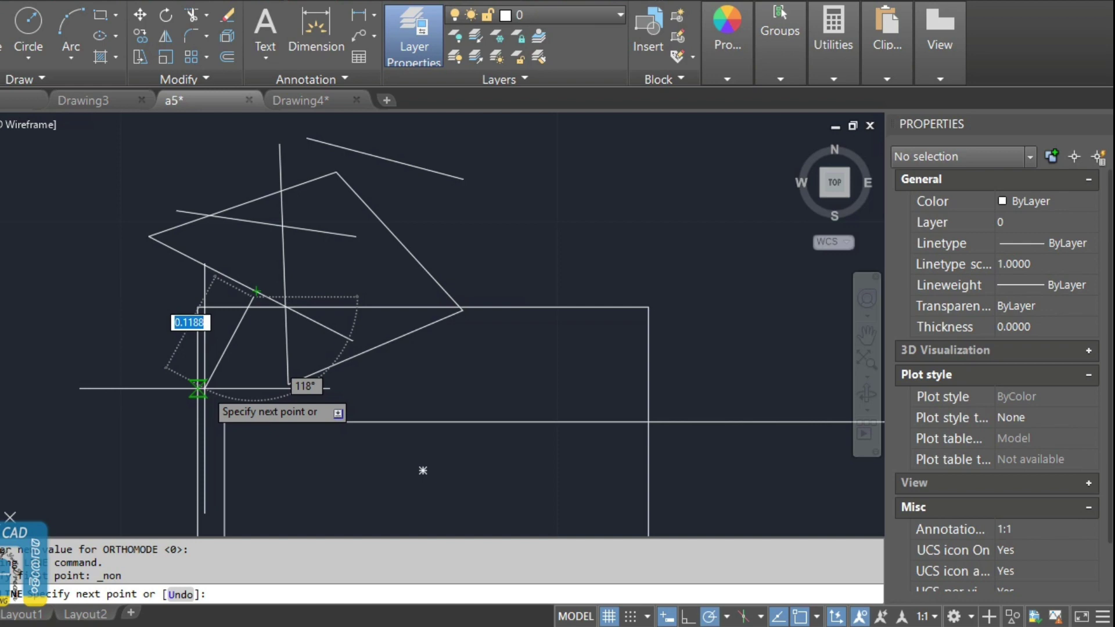
pyautogui.press('Escape')
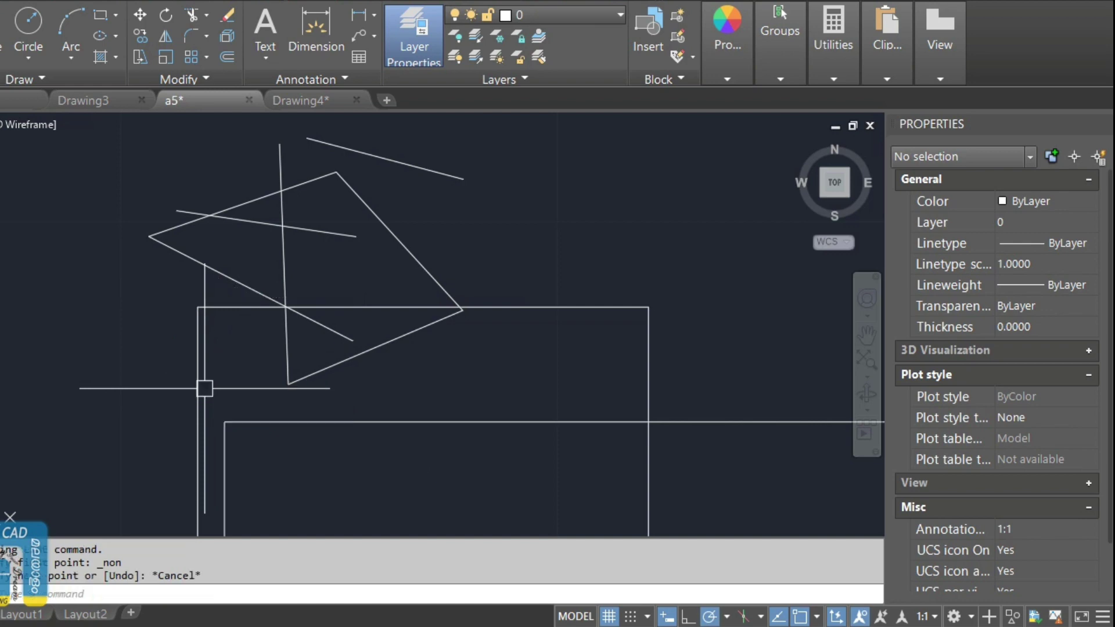
pyautogui.press('Return')
pyautogui.click(407, 380)
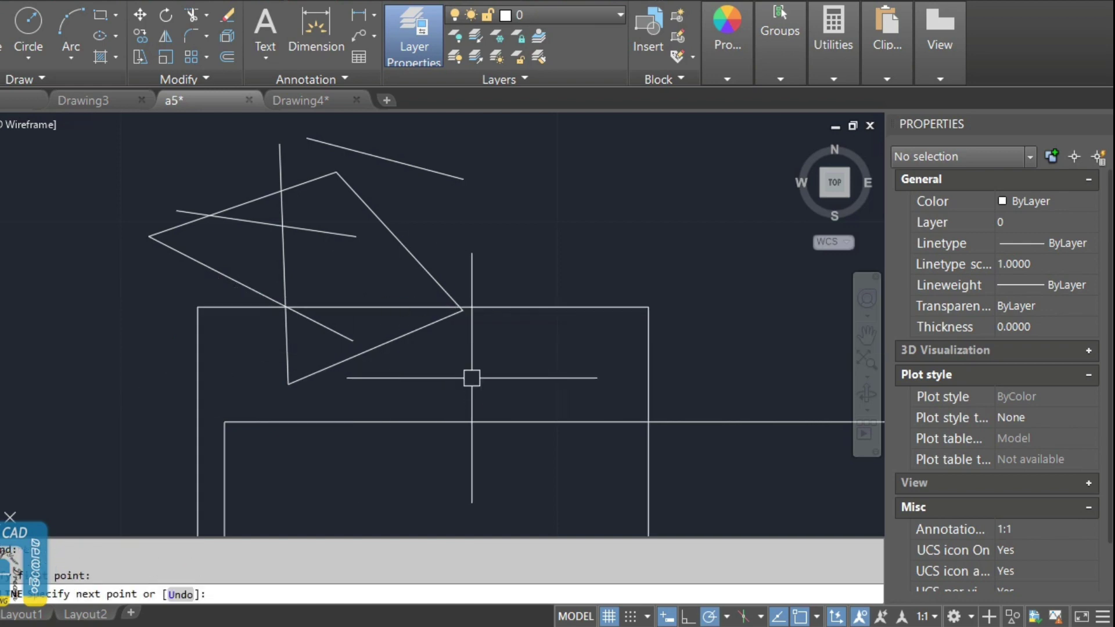
pyautogui.press('Escape')
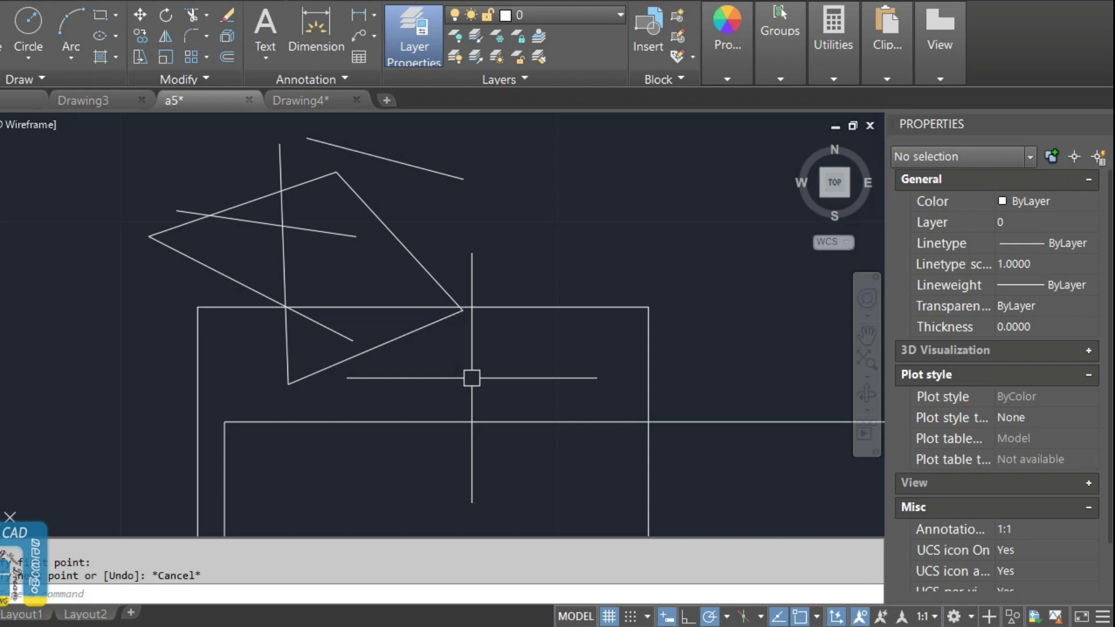
pyautogui.press('Return')
# - Draw a vertical line up from midway between the crossing point and the rectangle edge
pyautogui.keyDown('shift'); pyautogui.rightClick(471, 378); pyautogui.keyUp('shift')
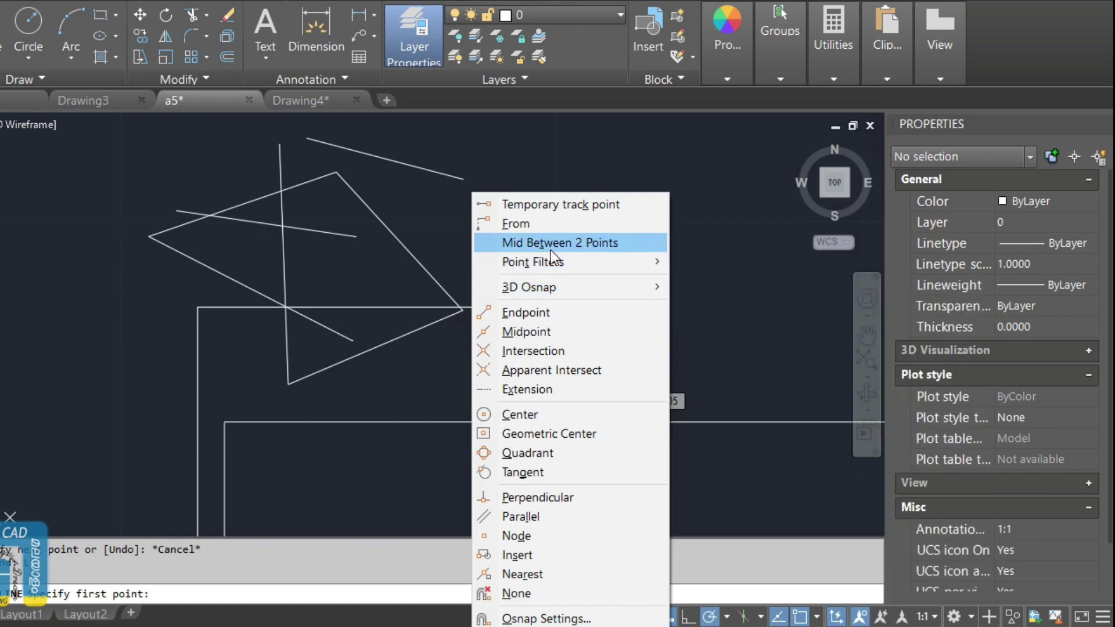
pyautogui.click(596, 243)
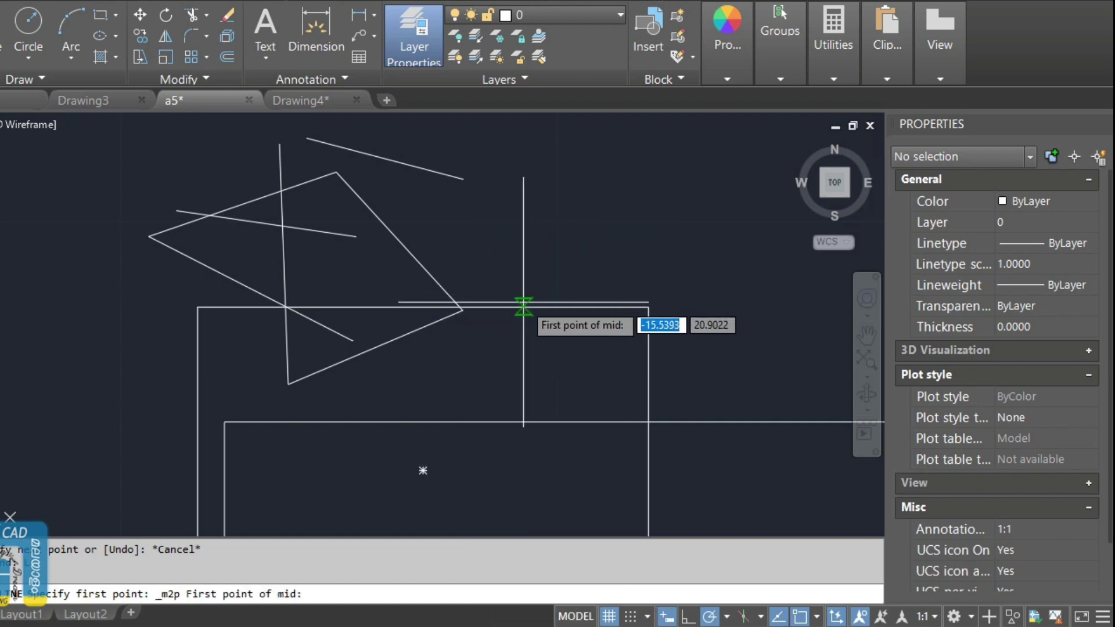
pyautogui.scroll(-4, 523, 306)
pyautogui.scroll(2, 677, 344)
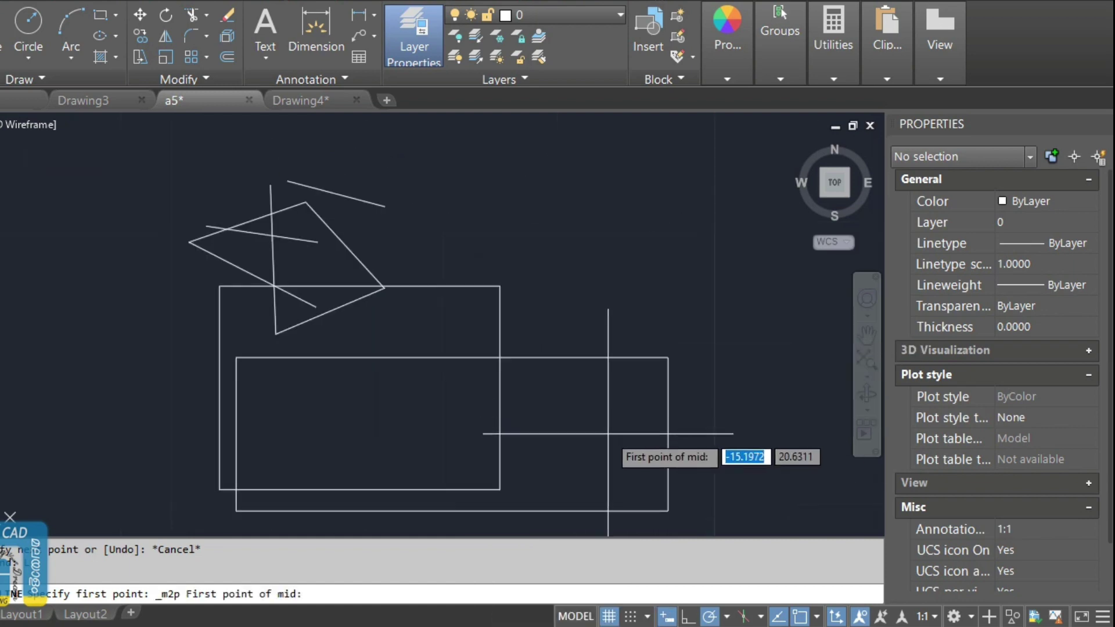
pyautogui.moveTo(612, 386); pyautogui.dragTo(451, 310, button='middle')
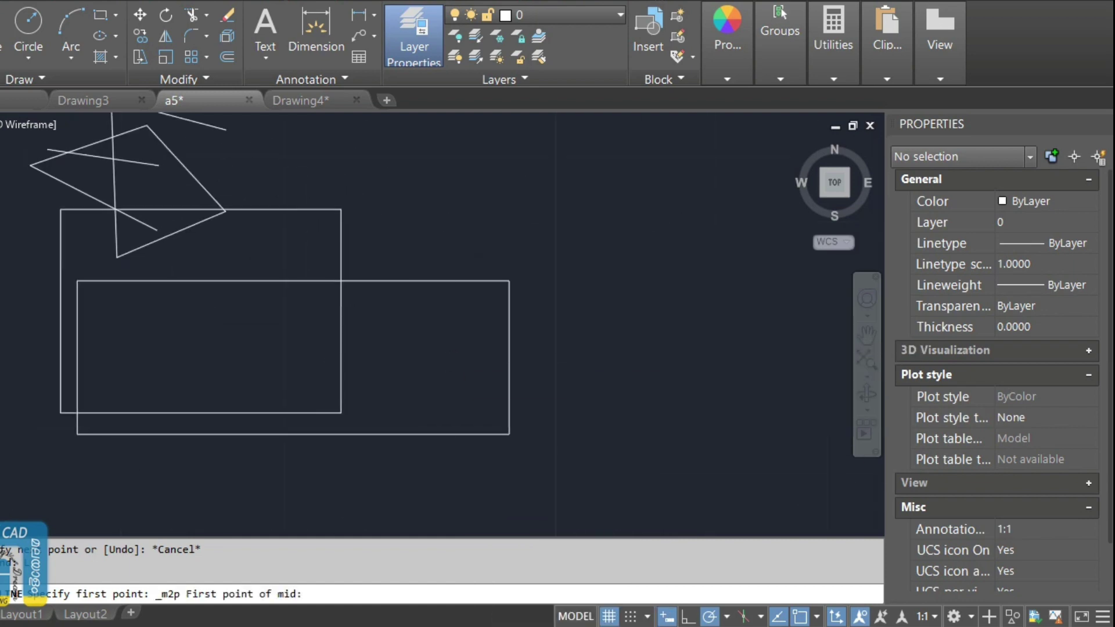
pyautogui.click(509, 315)
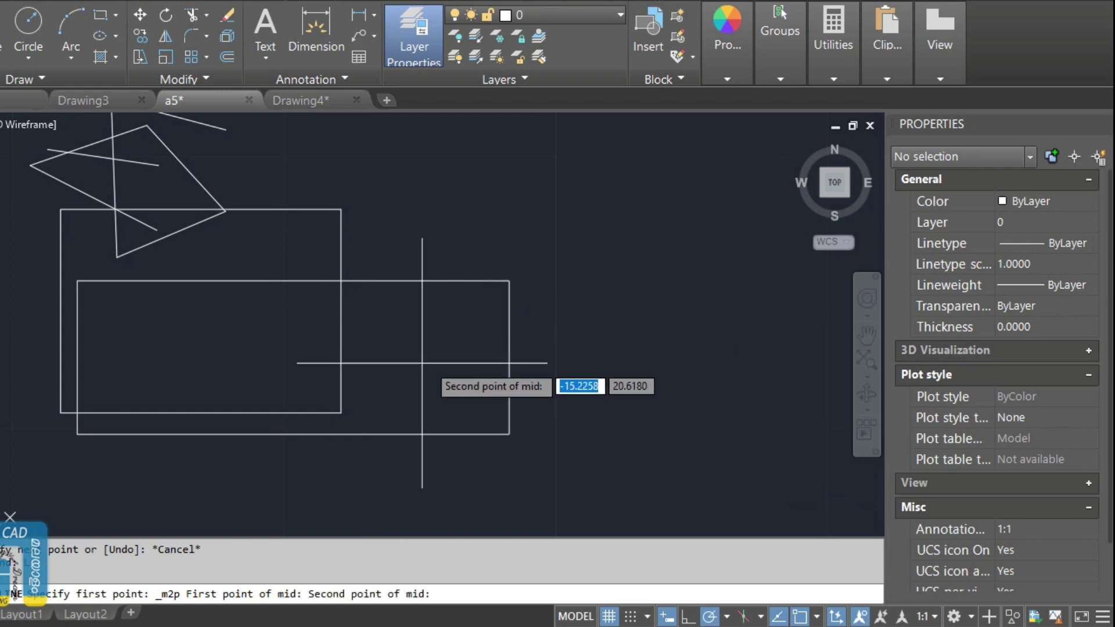
pyautogui.click(341, 335)
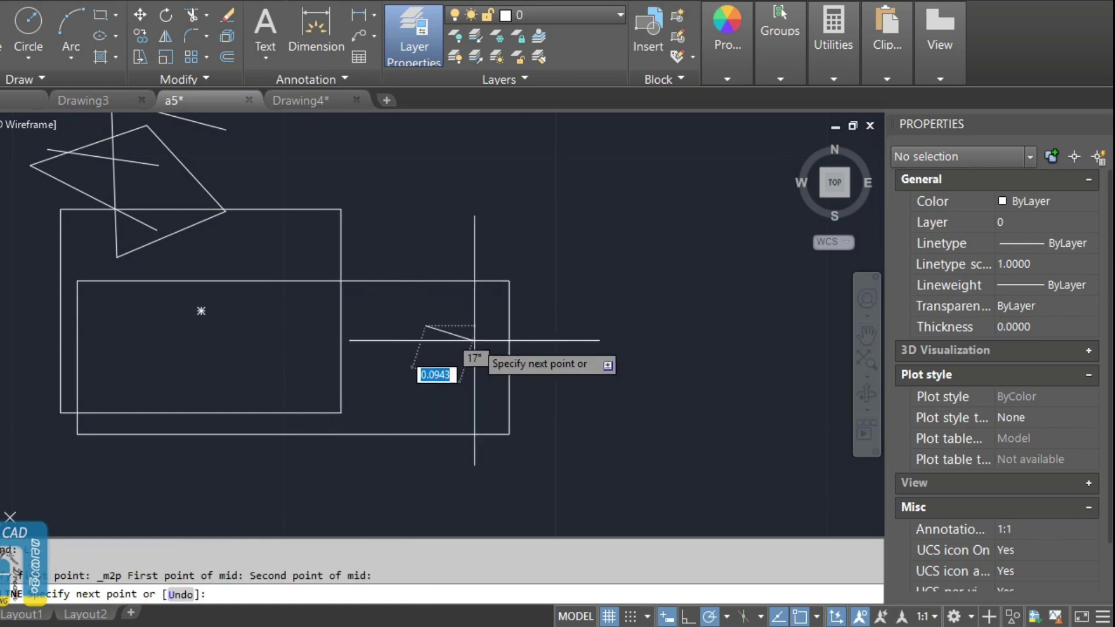
pyautogui.click(425, 172)
pyautogui.press('Escape')
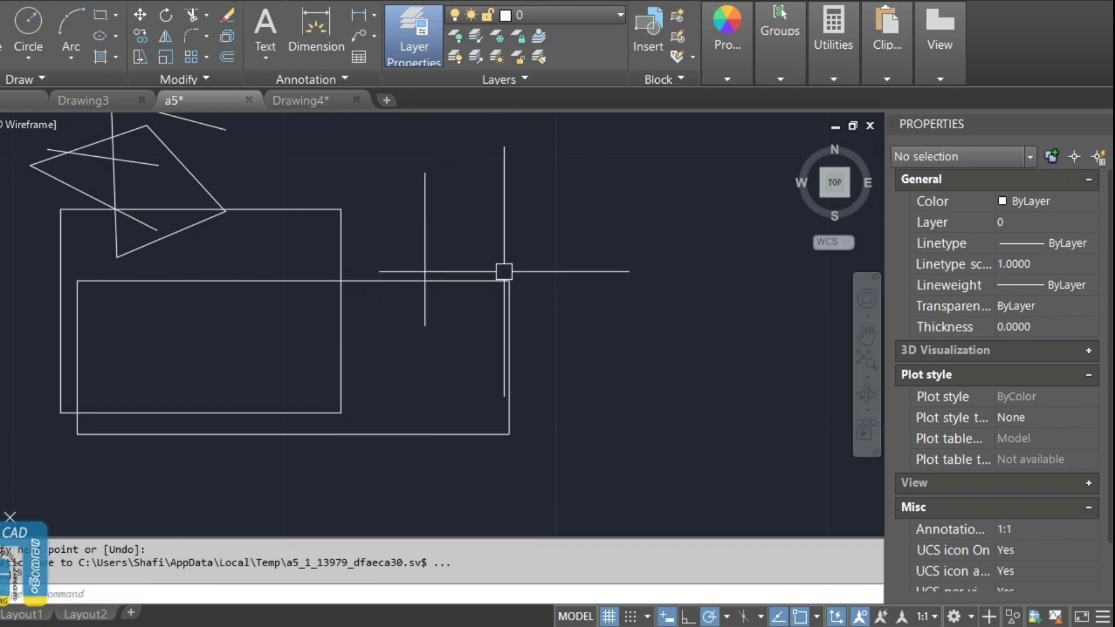
# - Redraw the vertical line using Mid Between 2 Points, then start another line at its top
pyautogui.write('l')
pyautogui.press('Return')
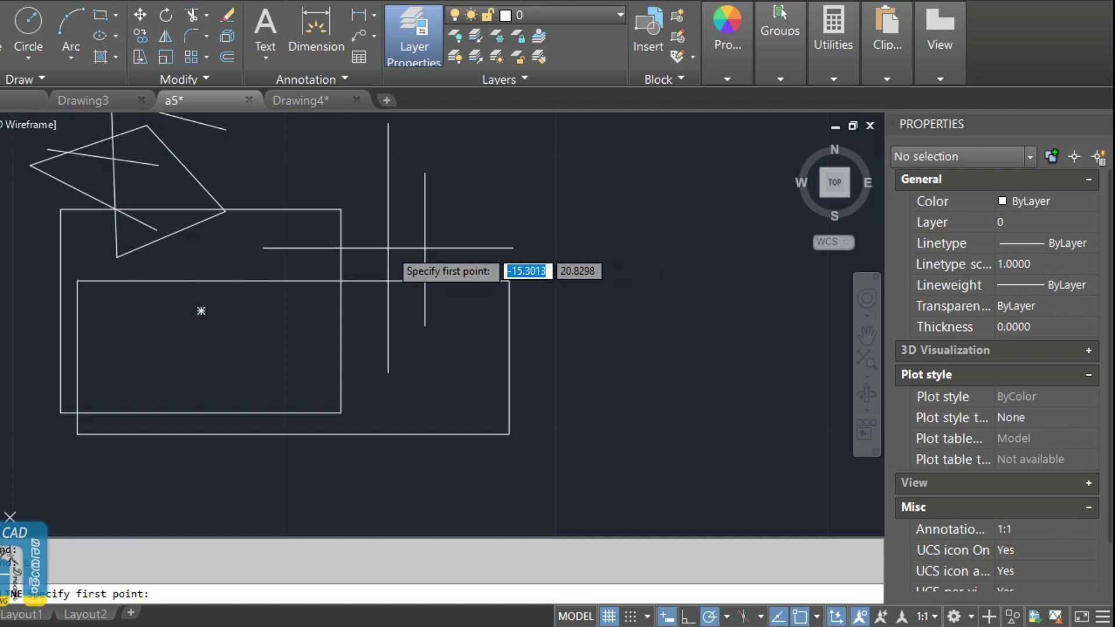
pyautogui.keyDown('shift'); pyautogui.rightClick(393, 214); pyautogui.keyUp('shift')
pyautogui.click(455, 243)
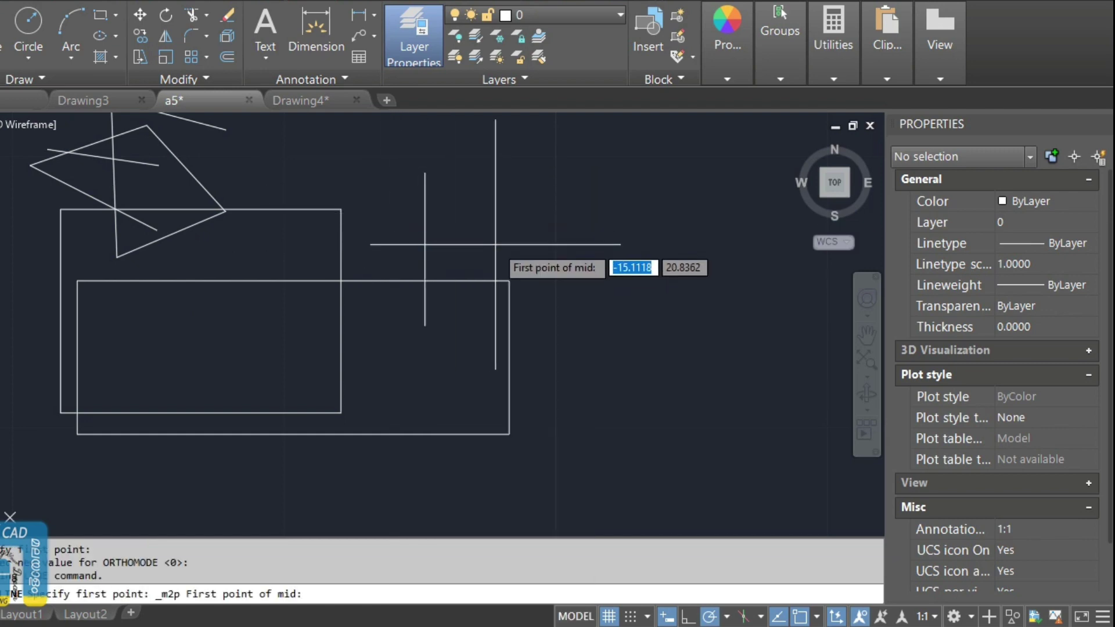
pyautogui.click(420, 209)
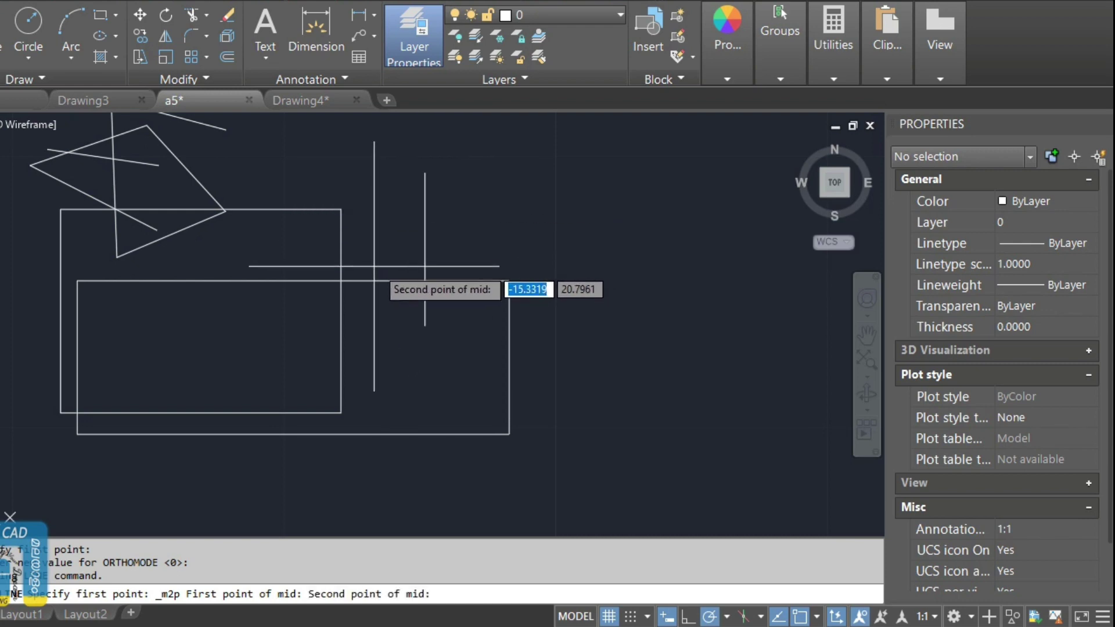
pyautogui.click(342, 250)
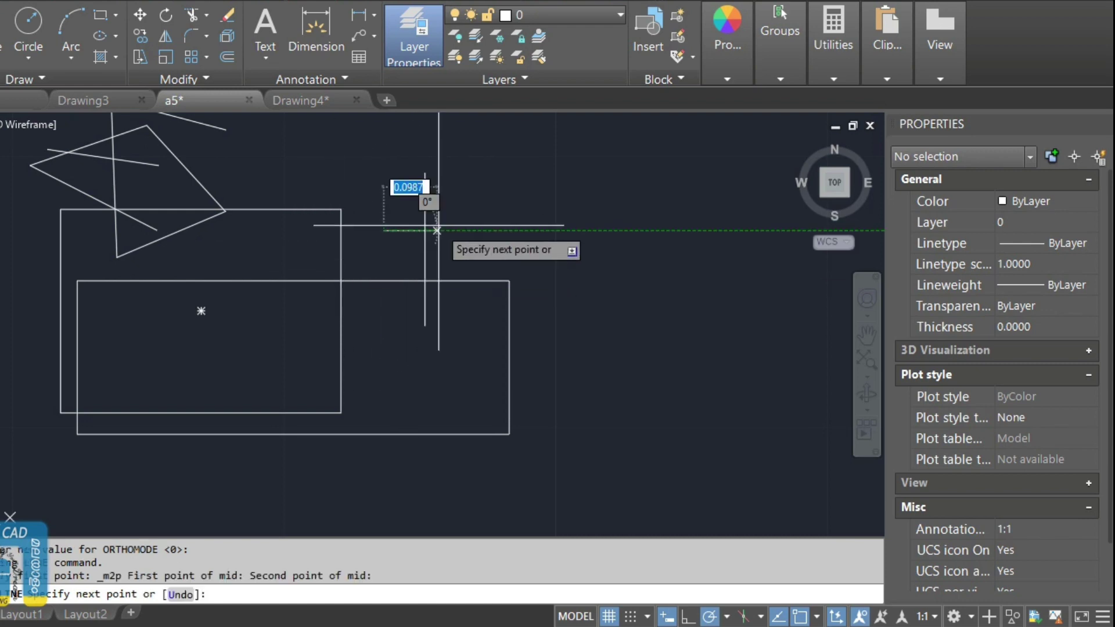
pyautogui.click(383, 159)
pyautogui.press('Return')
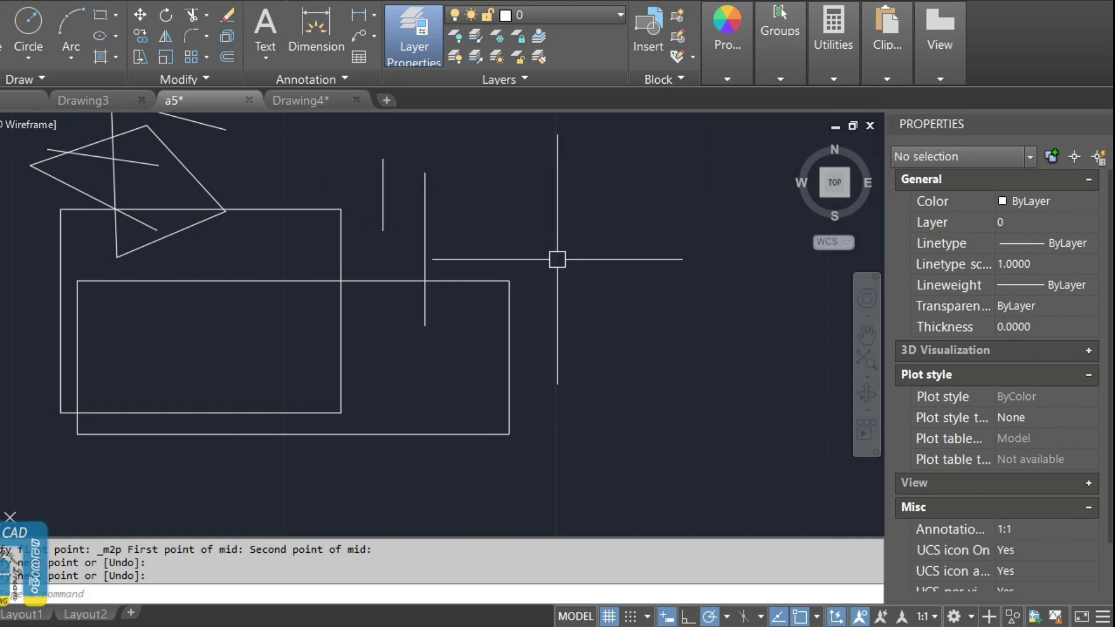
pyautogui.press('Return')
pyautogui.click(492, 278)
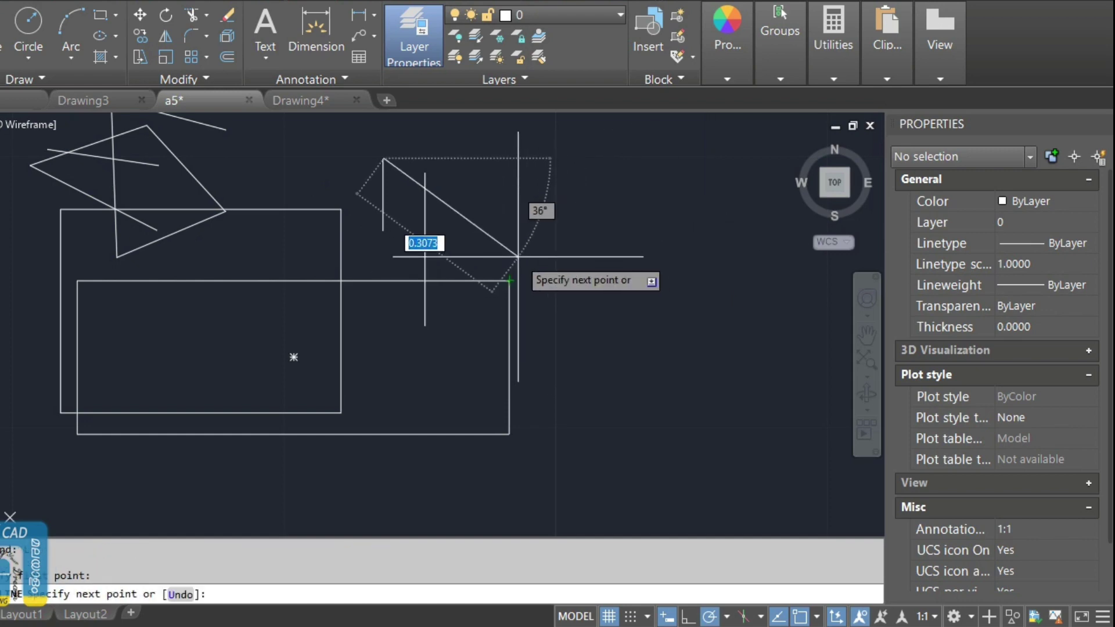
# - End the line at a point offset from the rectangle's top-right corner using the From snap
pyautogui.keyDown('shift'); pyautogui.rightClick(519, 260); pyautogui.keyUp('shift')
pyautogui.moveTo(578, 262)
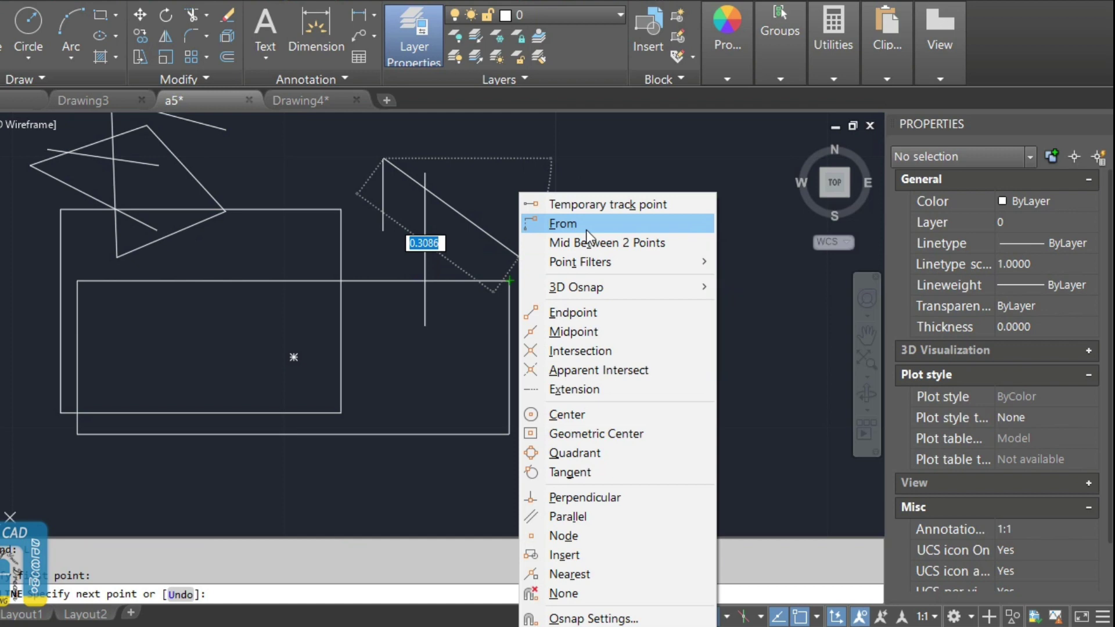
pyautogui.click(564, 224)
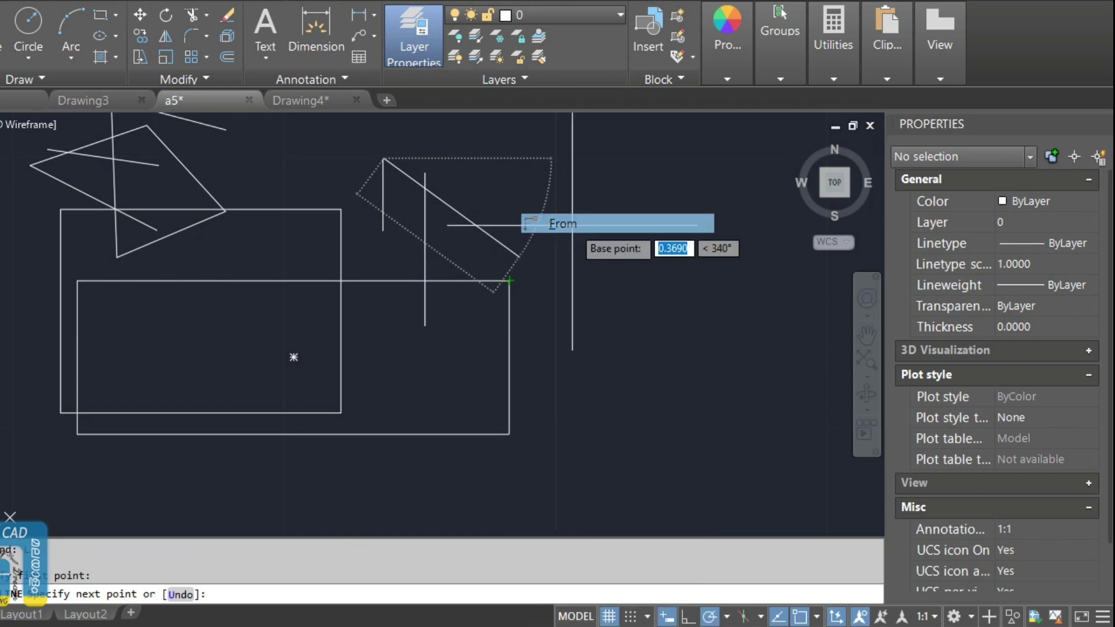
pyautogui.click(509, 281)
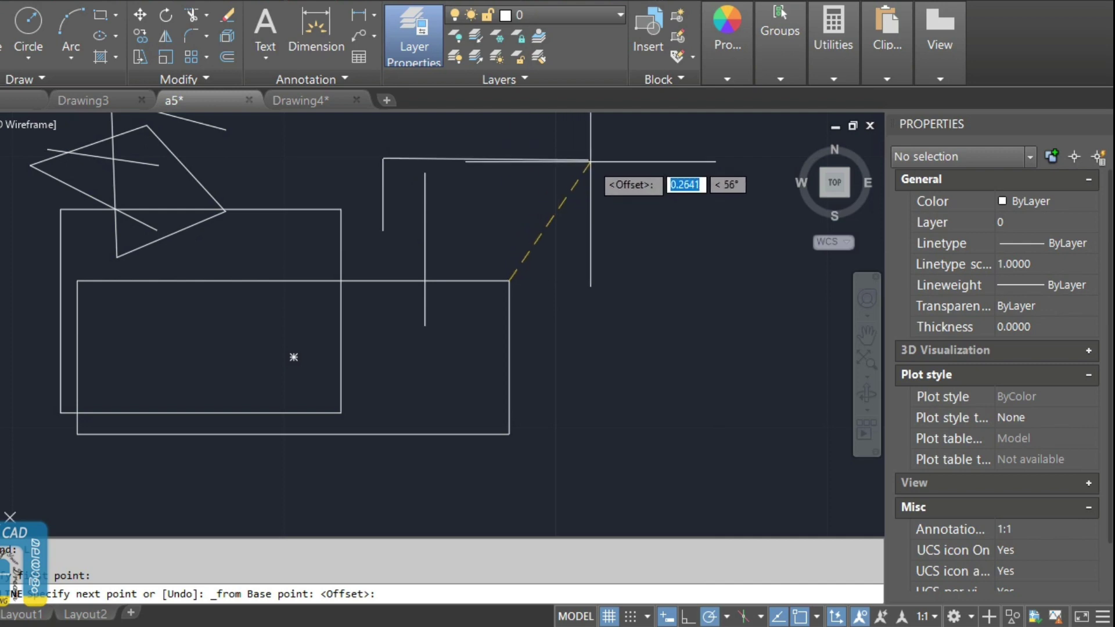
pyautogui.click(602, 190)
pyautogui.press('Return')
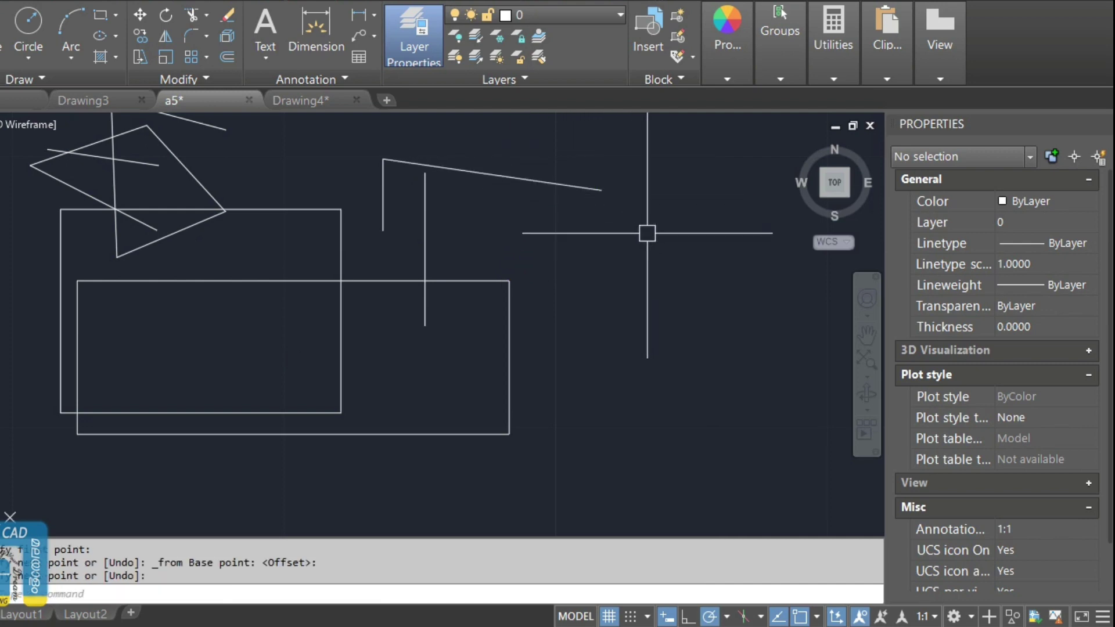
# - Clear all running snaps, then enable only Endpoint, Midpoint, Nearest and Intersection
pyautogui.click(818, 617)
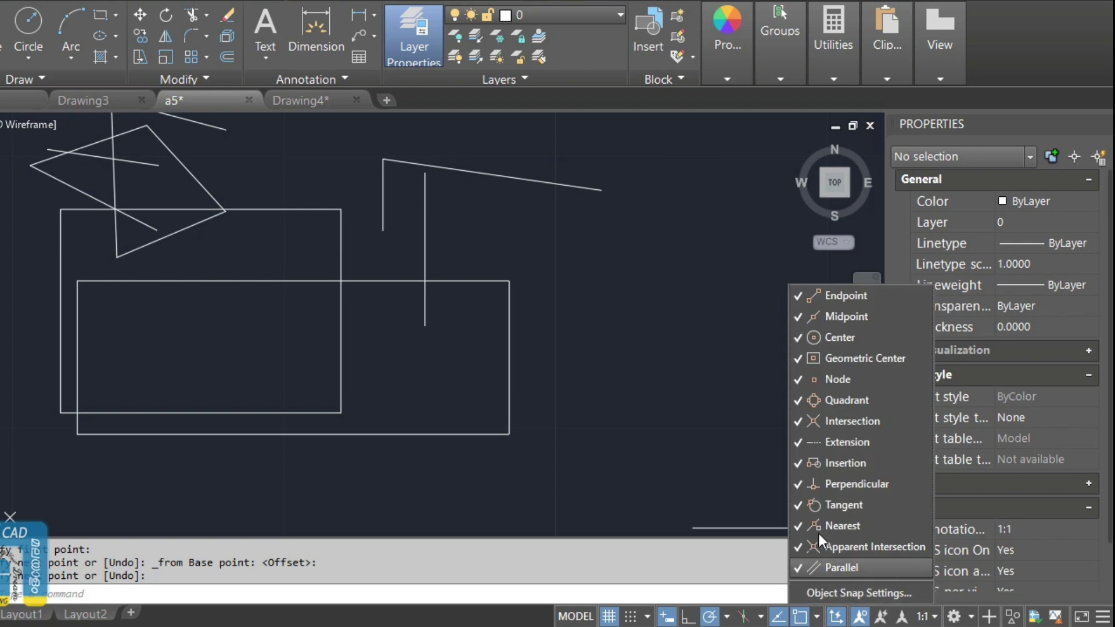
pyautogui.click(820, 590)
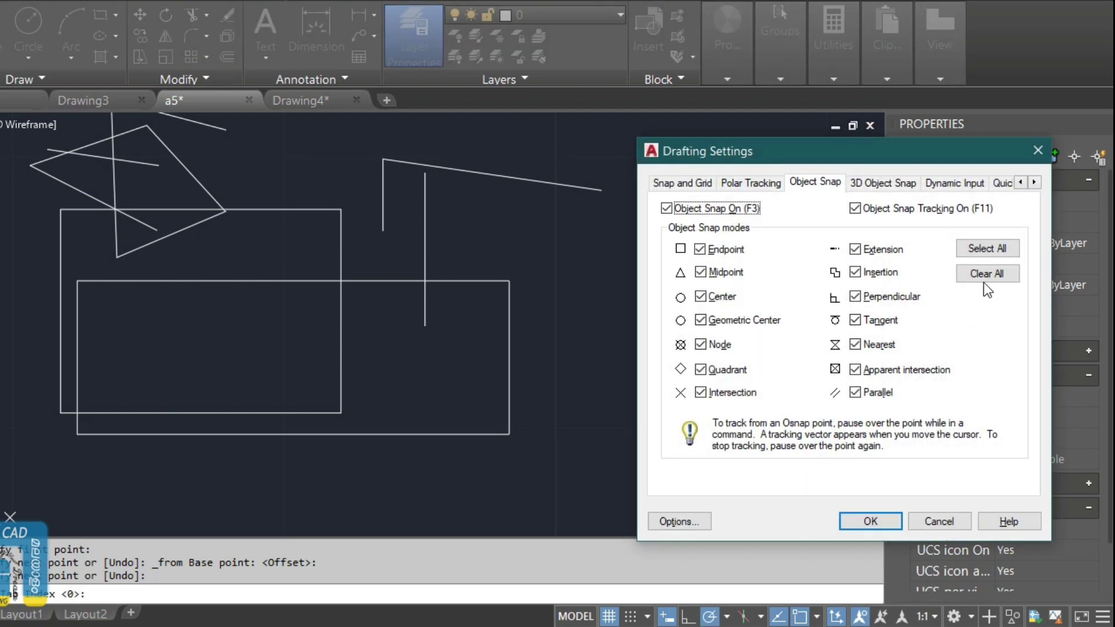
pyautogui.click(986, 278)
pyautogui.click(712, 250)
pyautogui.click(714, 271)
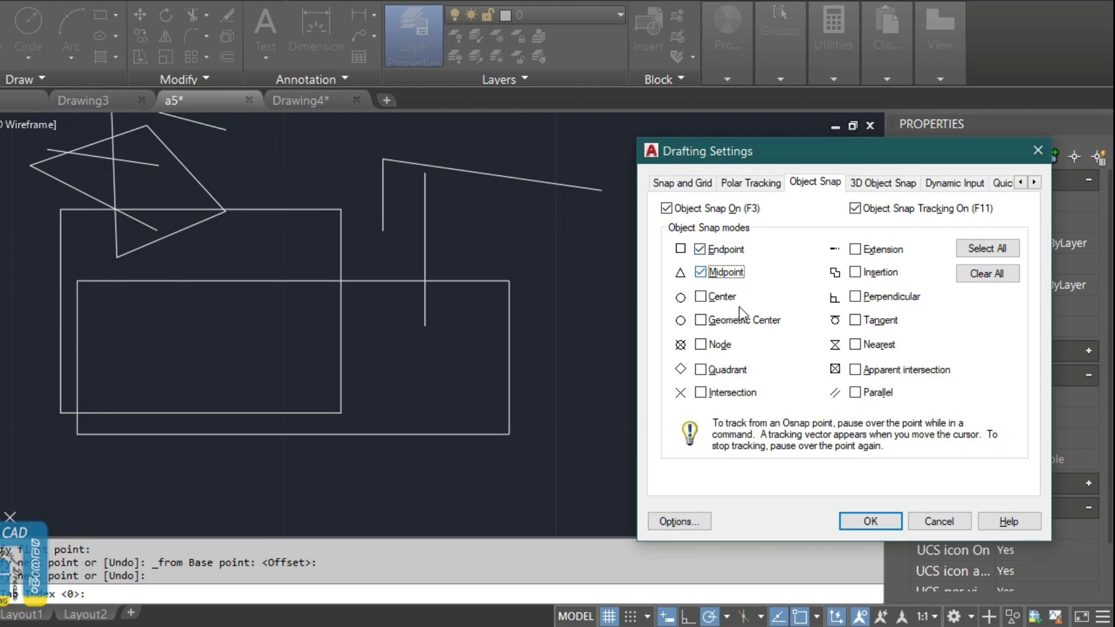
pyautogui.click(862, 345)
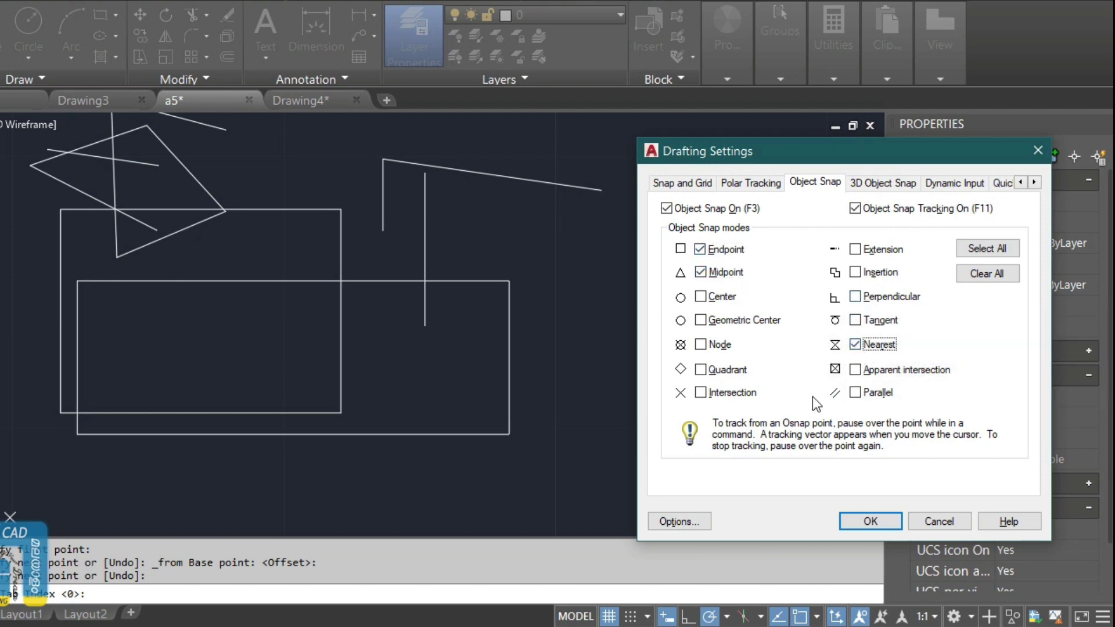
pyautogui.click(700, 393)
pyautogui.click(858, 521)
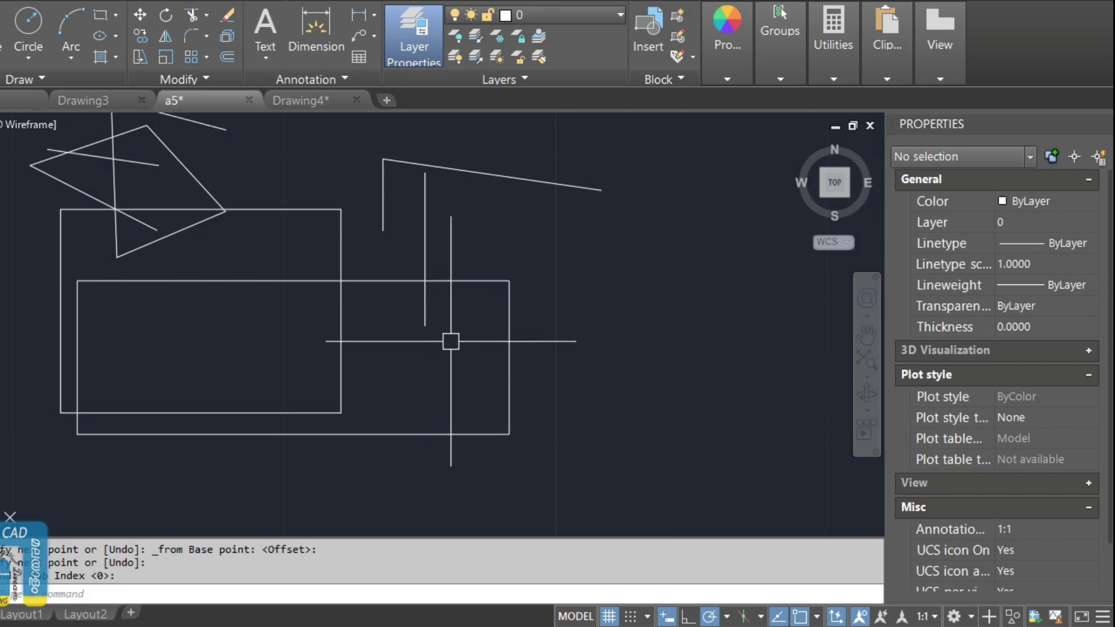
# - Set OSMODE to 3 and confirm only Endpoint and Midpoint snaps remain on
pyautogui.write('osmo')
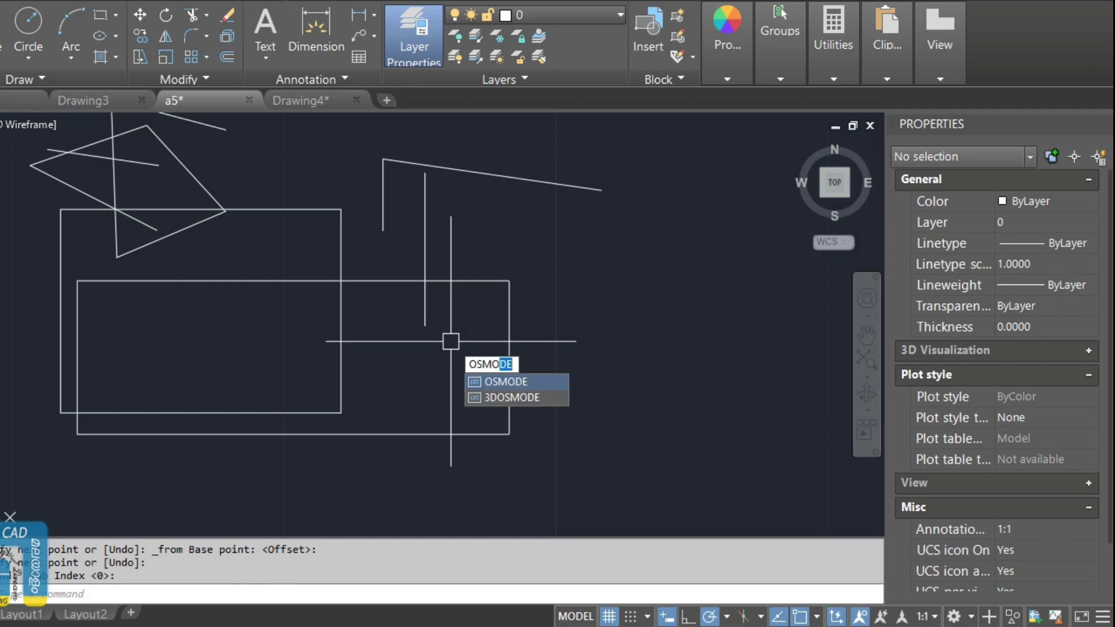
pyautogui.press('Return')
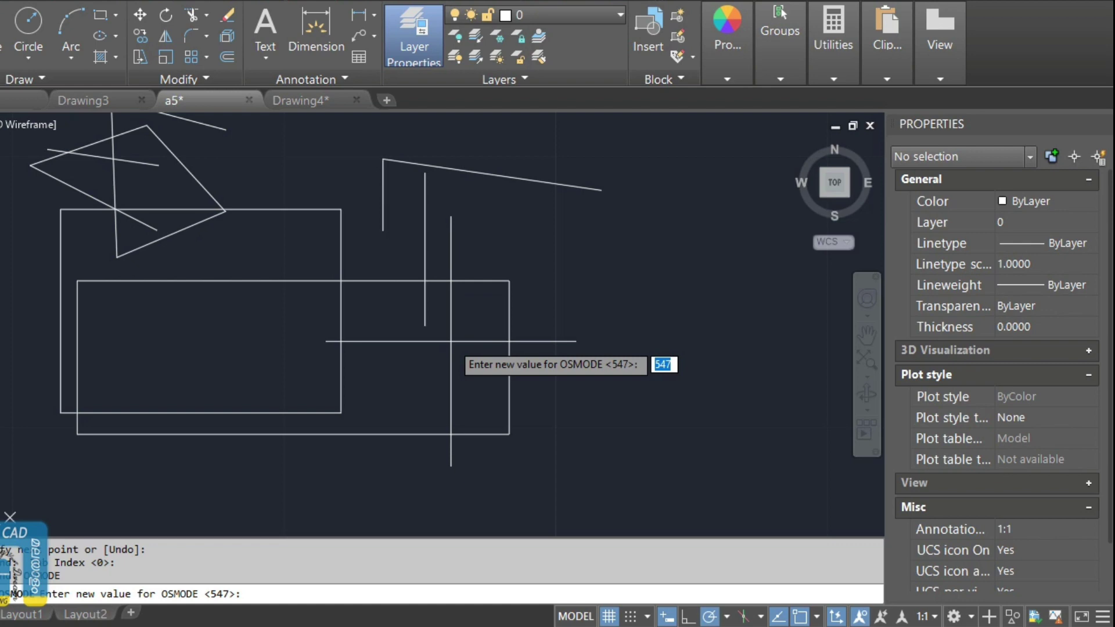
pyautogui.write('3')
pyautogui.press('Return')
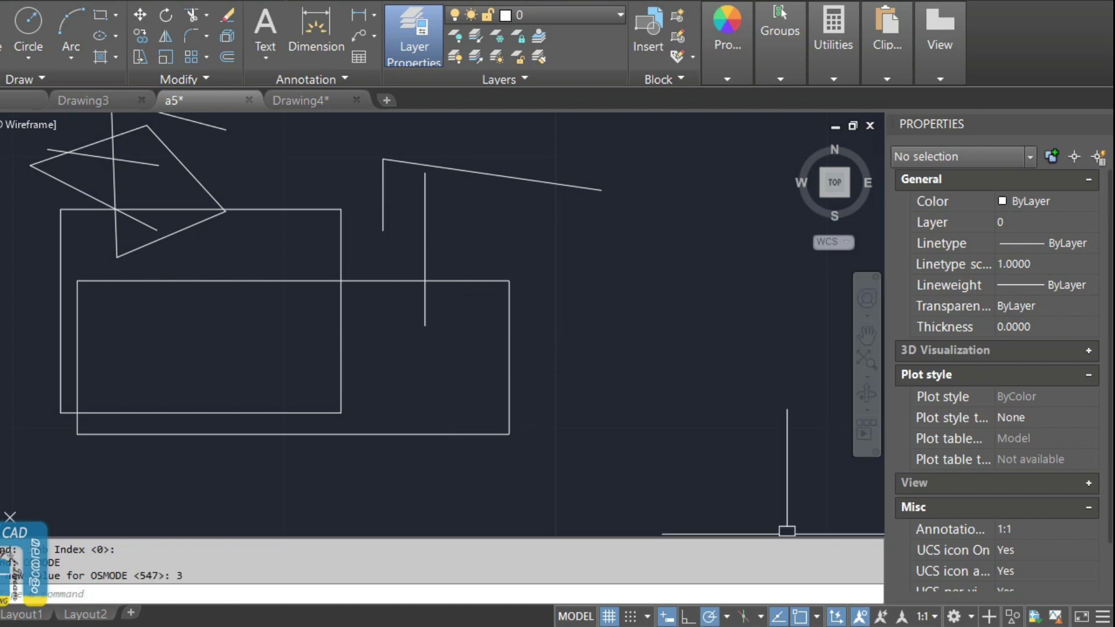
pyautogui.click(818, 617)
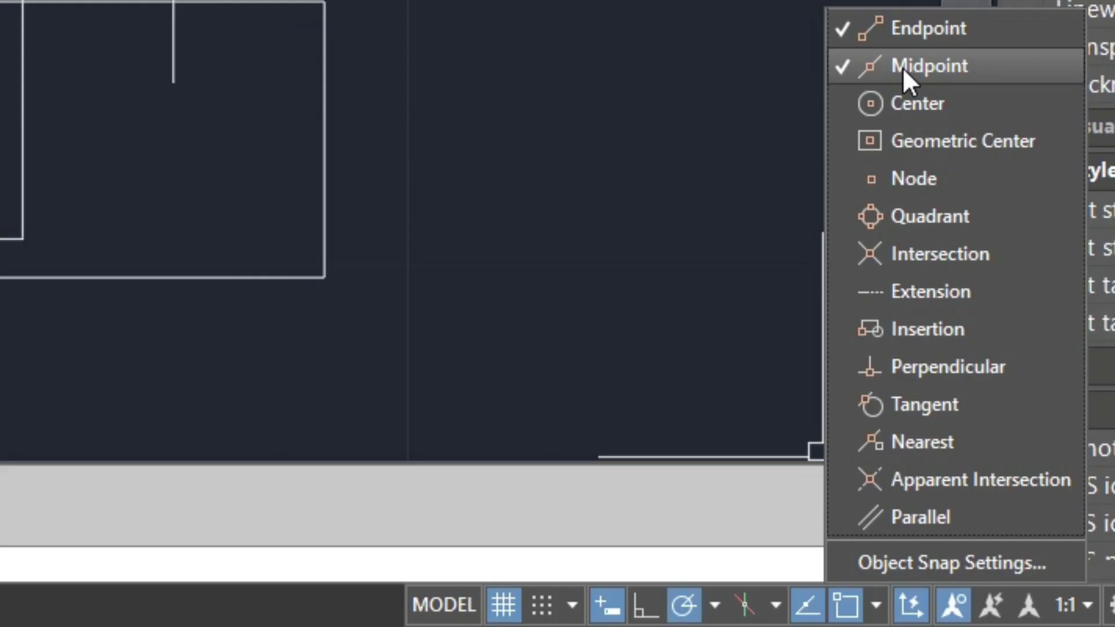
# - Restore OSMODE to 547 from the command line
pyautogui.click(831, 318)
pyautogui.write('osm')
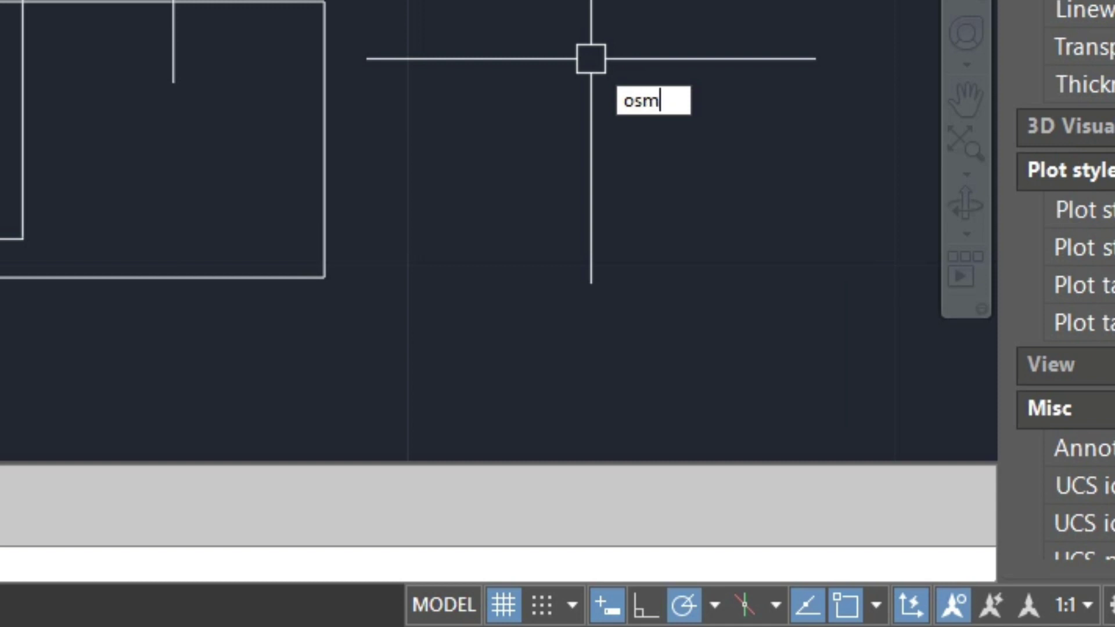
pyautogui.press('Return')
pyautogui.write('547')
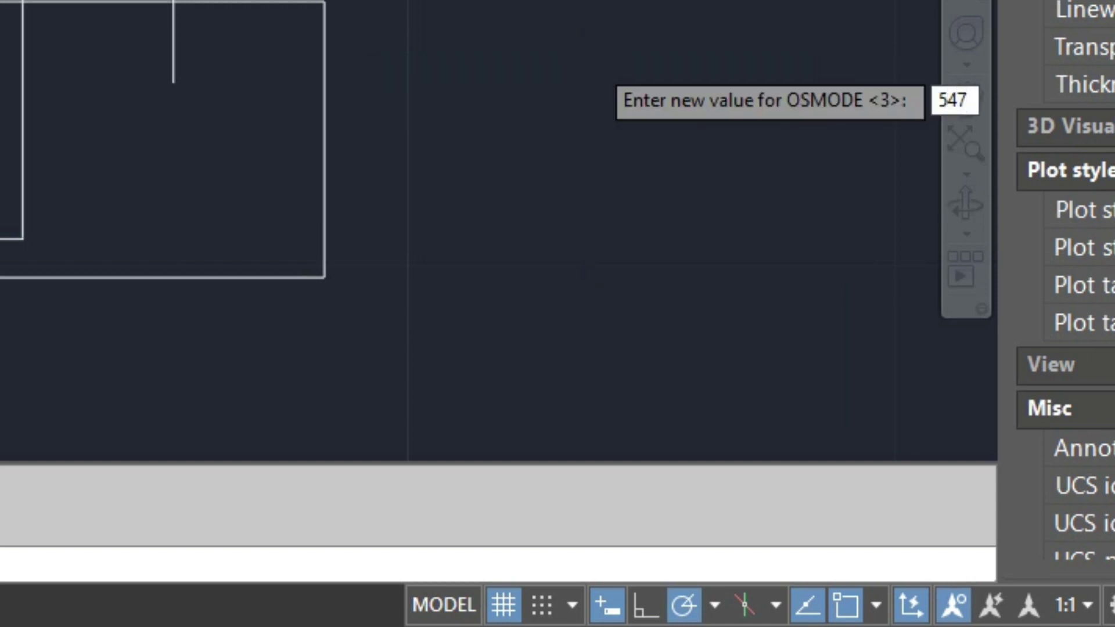
pyautogui.press('Return')
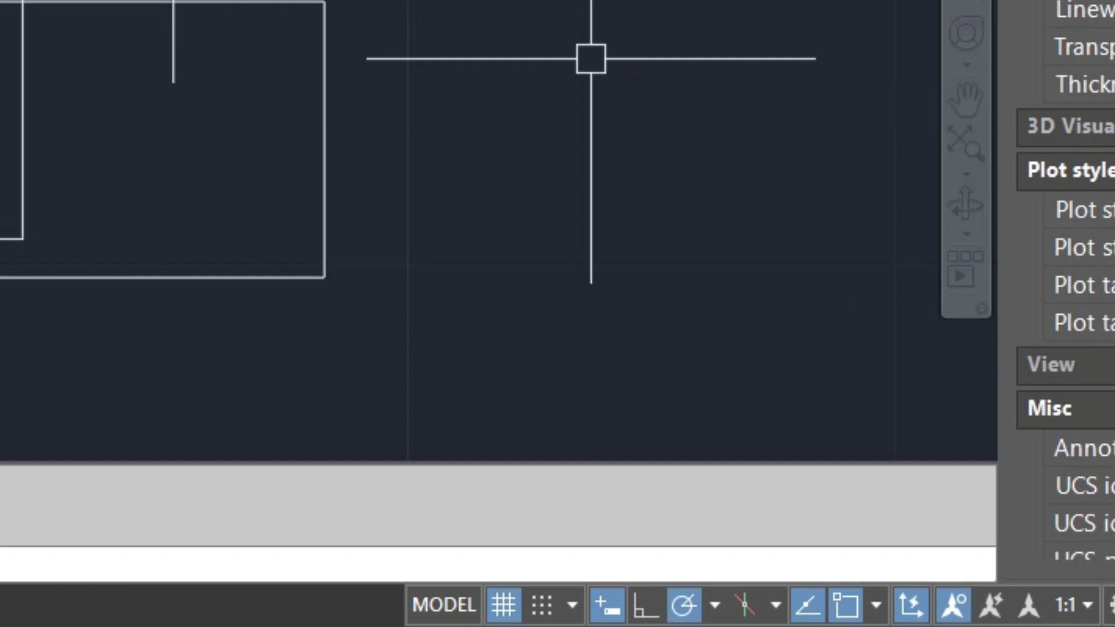
# - Add Geometric Center and Center snaps, then confirm OSMODE now reads 1575
pyautogui.click(876, 604)
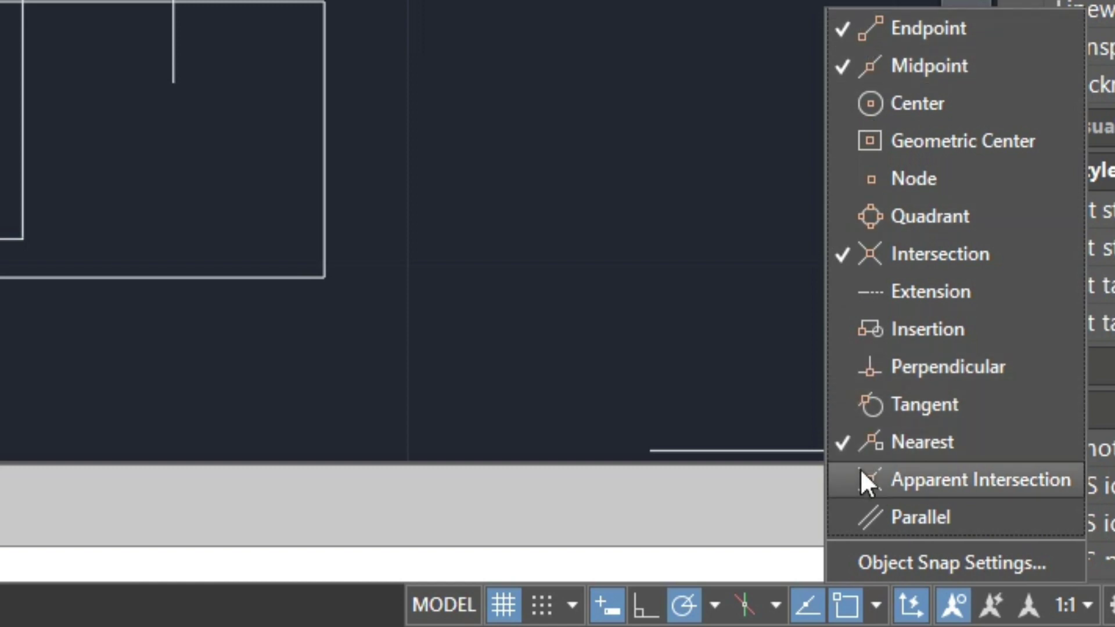
pyautogui.click(879, 137)
pyautogui.click(870, 108)
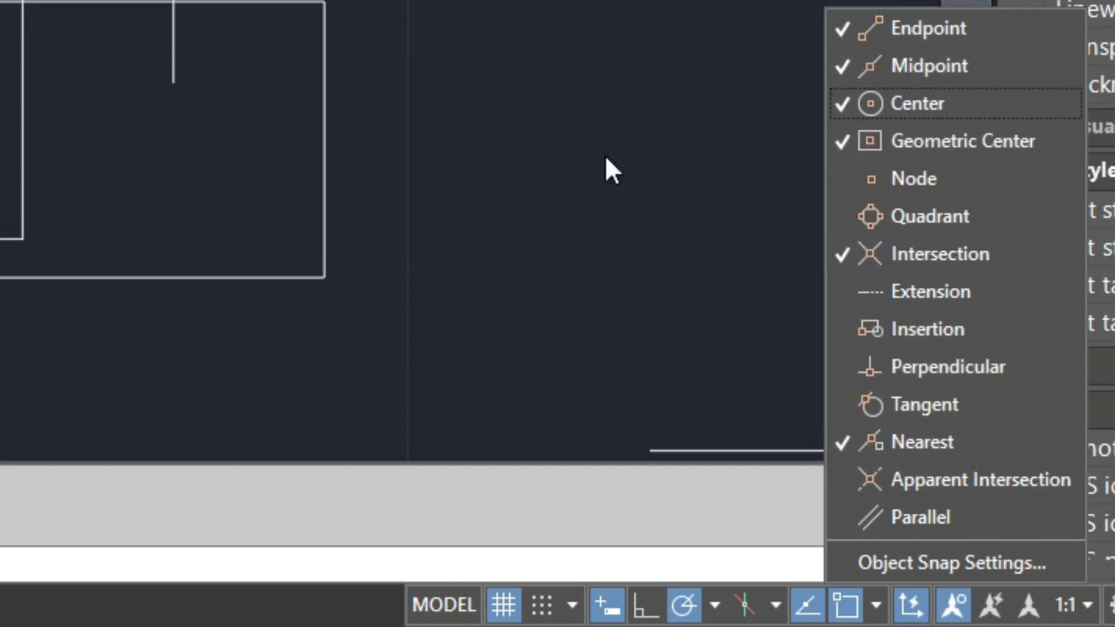
pyautogui.write('osmode')
pyautogui.press('Return')
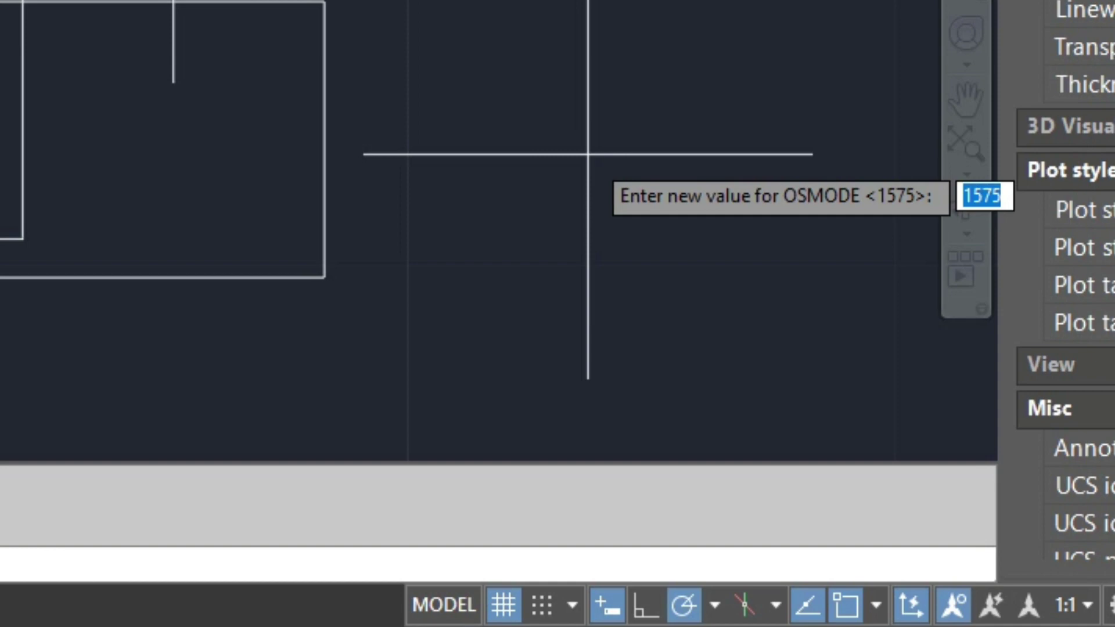
pyautogui.press('Escape')
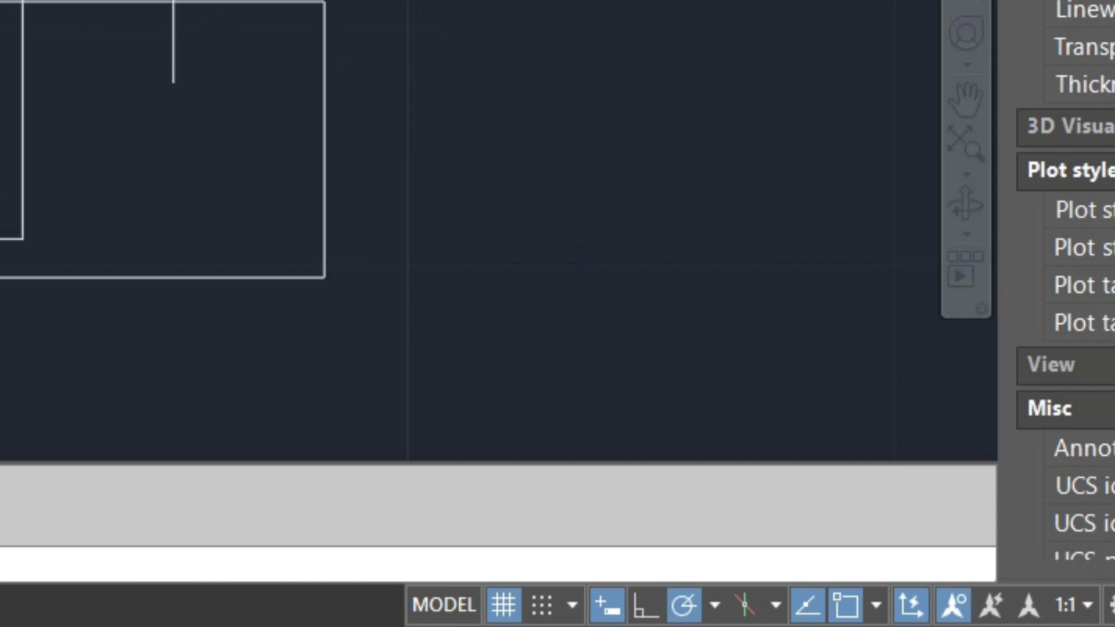
# - Pan and zoom onto the lesson 06 Annotations and lesson 07 Layer slides
pyautogui.moveTo(588, 155)
pyautogui.mouseDown(button='middle')
pyautogui.moveTo(581, 70)
pyautogui.moveTo(522, 11)
pyautogui.moveTo(560, 187)
pyautogui.mouseUp(button='middle')
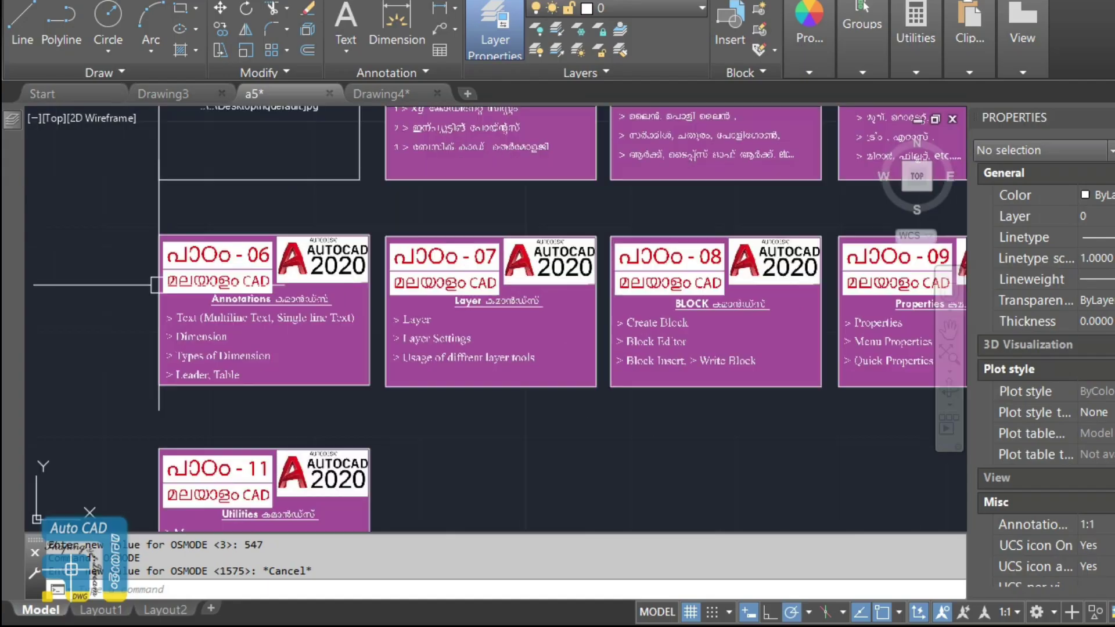
pyautogui.scroll(3, 283, 306)
pyautogui.scroll(2, 317, 313)
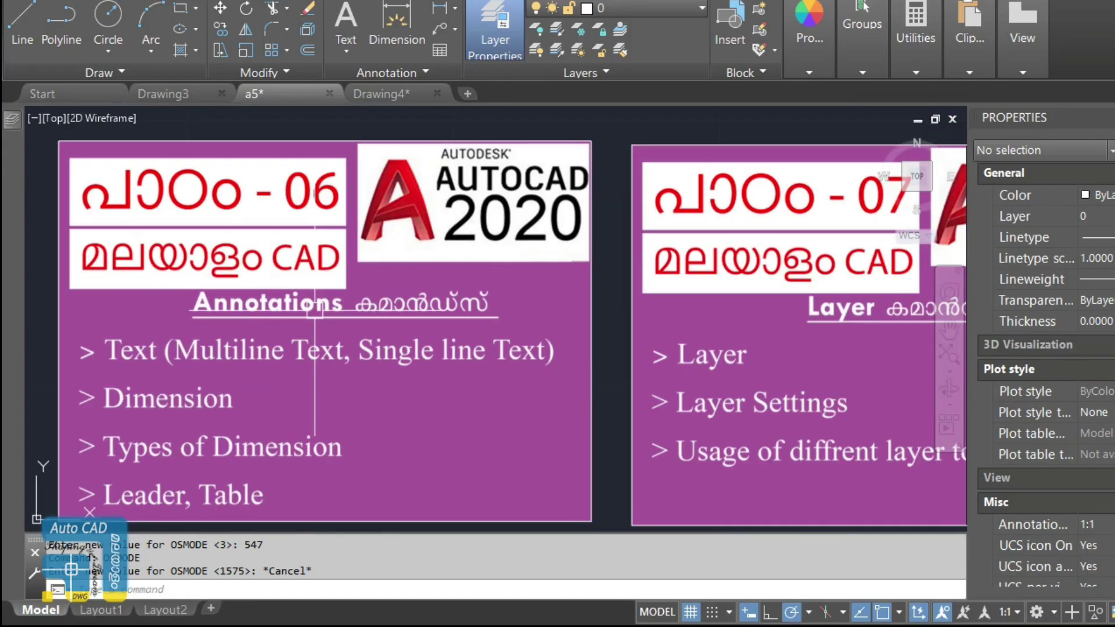